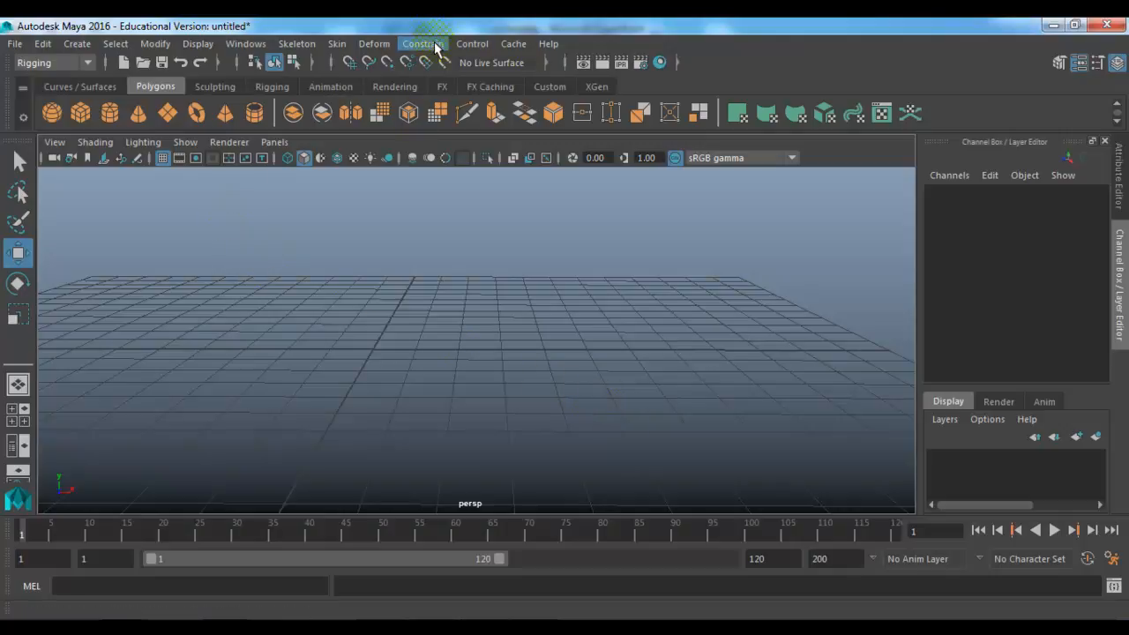
Step: Choose the Rigging menu set and look over the available constraint types
click(63, 59)
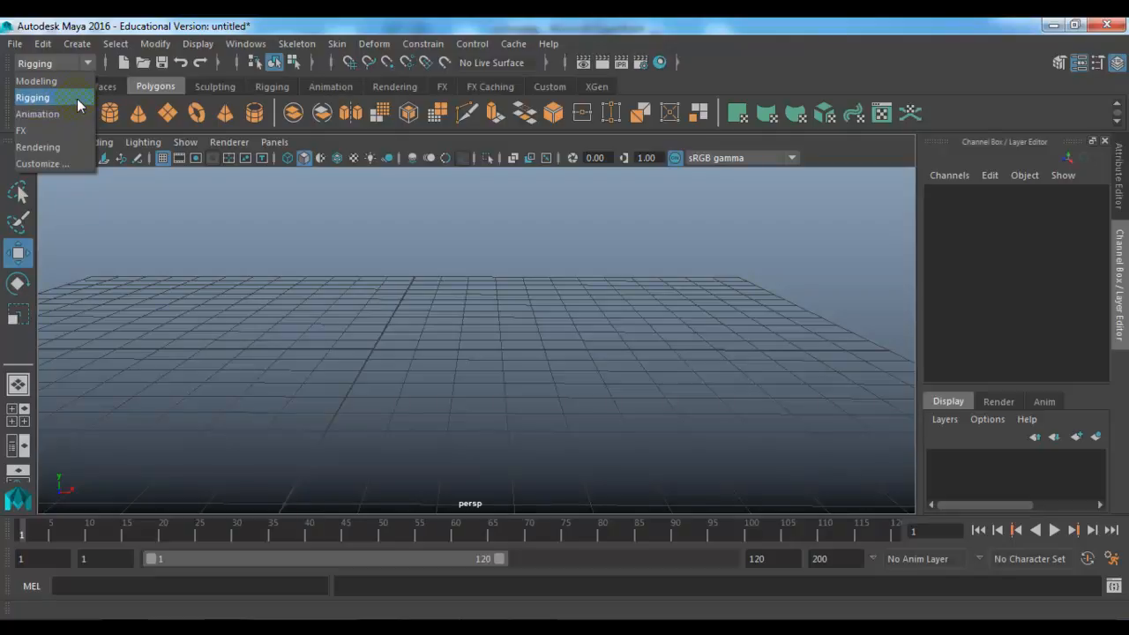
click(76, 98)
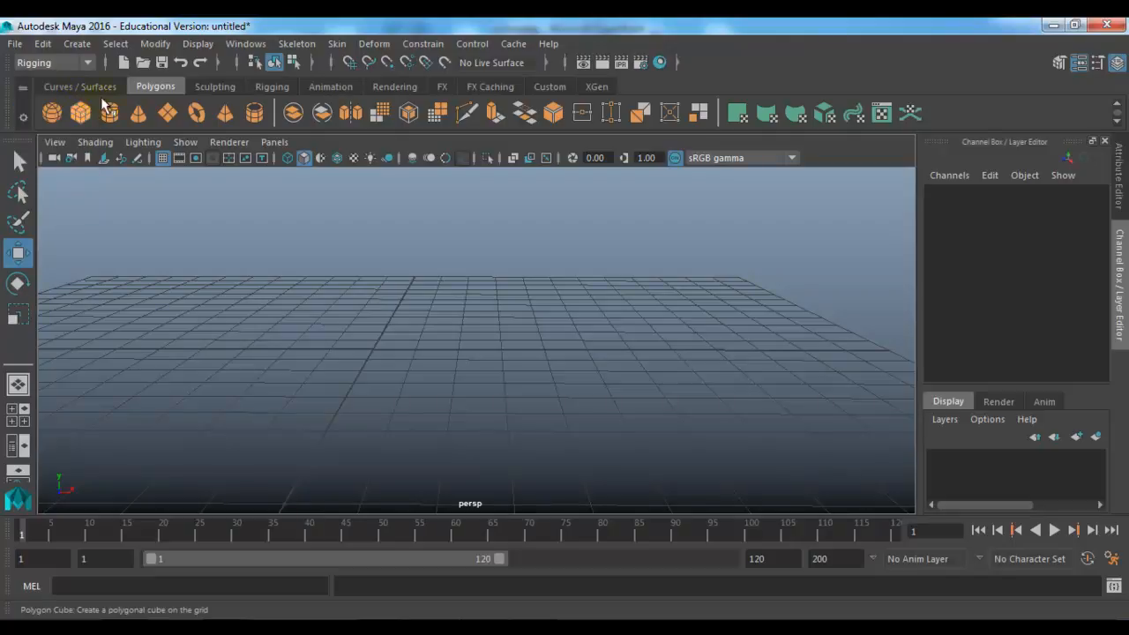
click(421, 46)
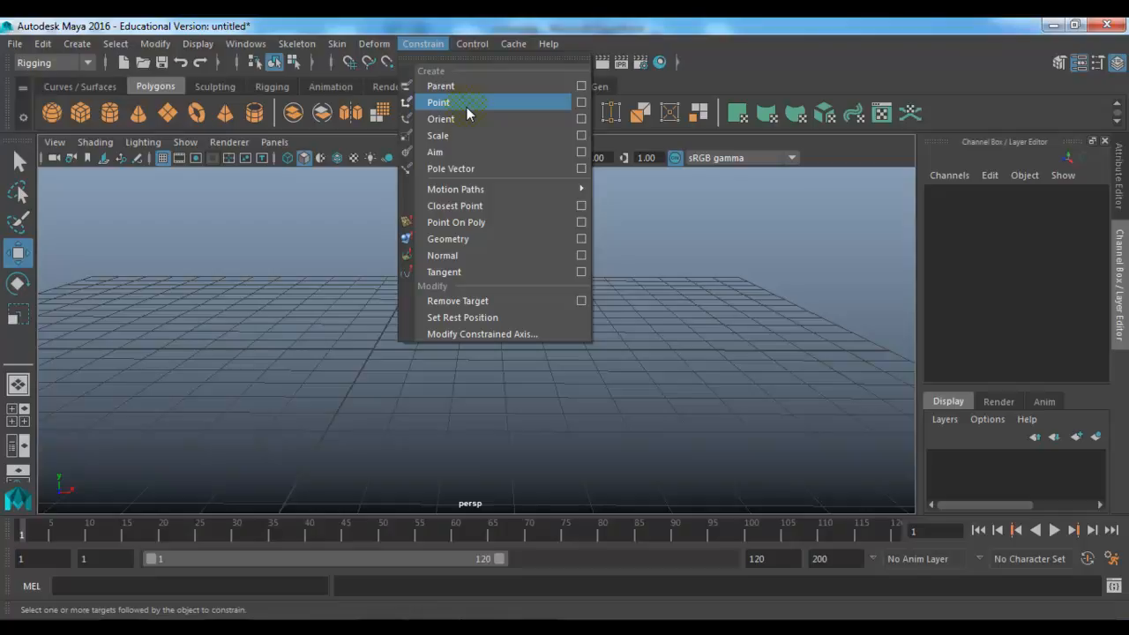
key(Escape)
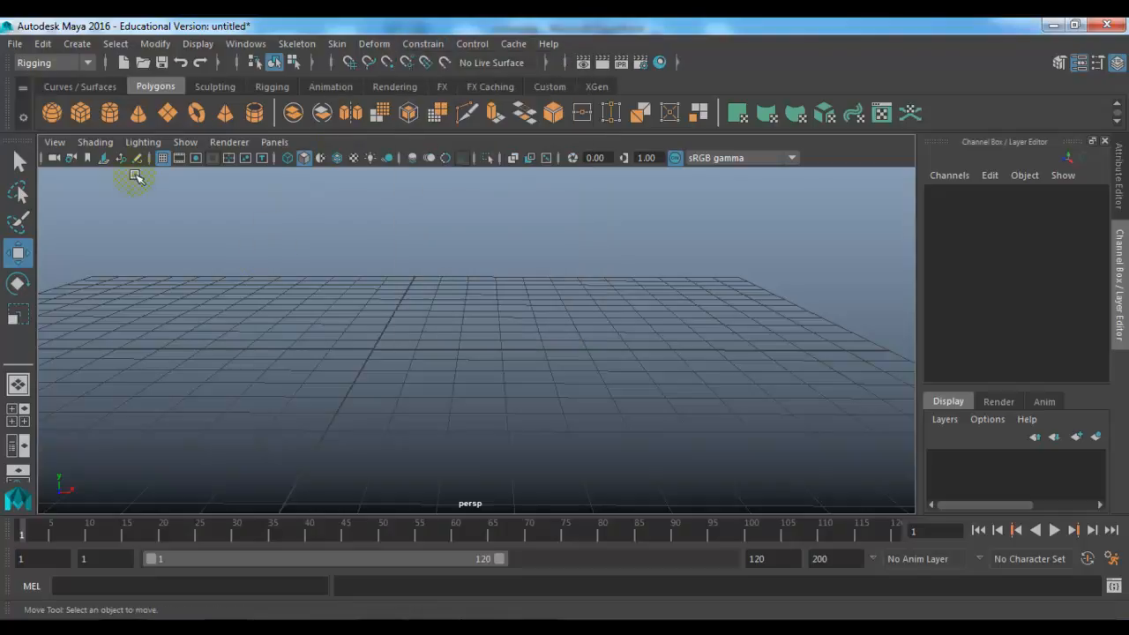
Step: Create a polygon cube at about X -1.898, Y 0.756, and place a duplicate of it at about X 1.13
click(81, 113)
drag(371, 269, 370, 235)
drag(453, 318, 506, 319)
key(ctrl+d)
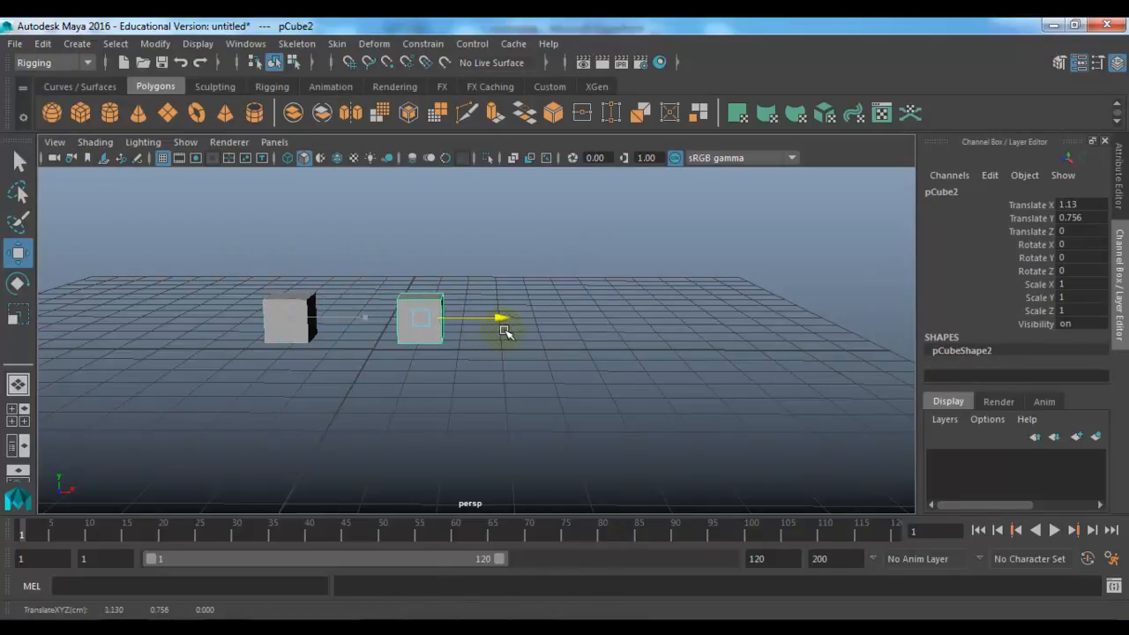
alt+drag(361, 411, 454, 417)
click(452, 419)
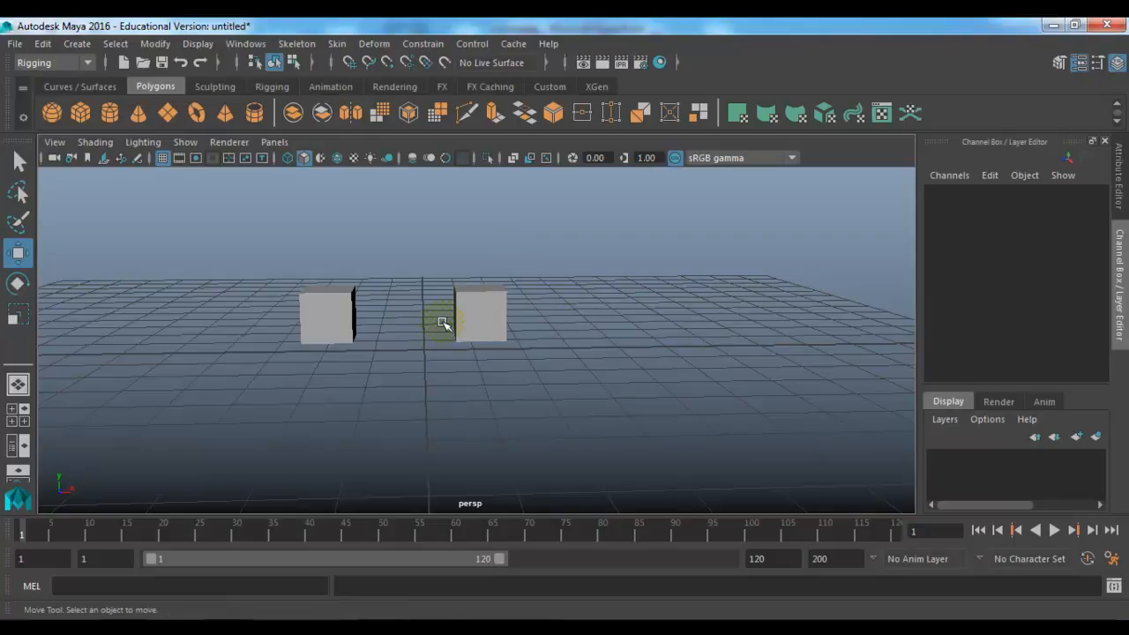
Step: Select the left cube as target, add the right cube to the selection, and open the Point constraint options
drag(391, 258, 285, 383)
drag(430, 248, 485, 342)
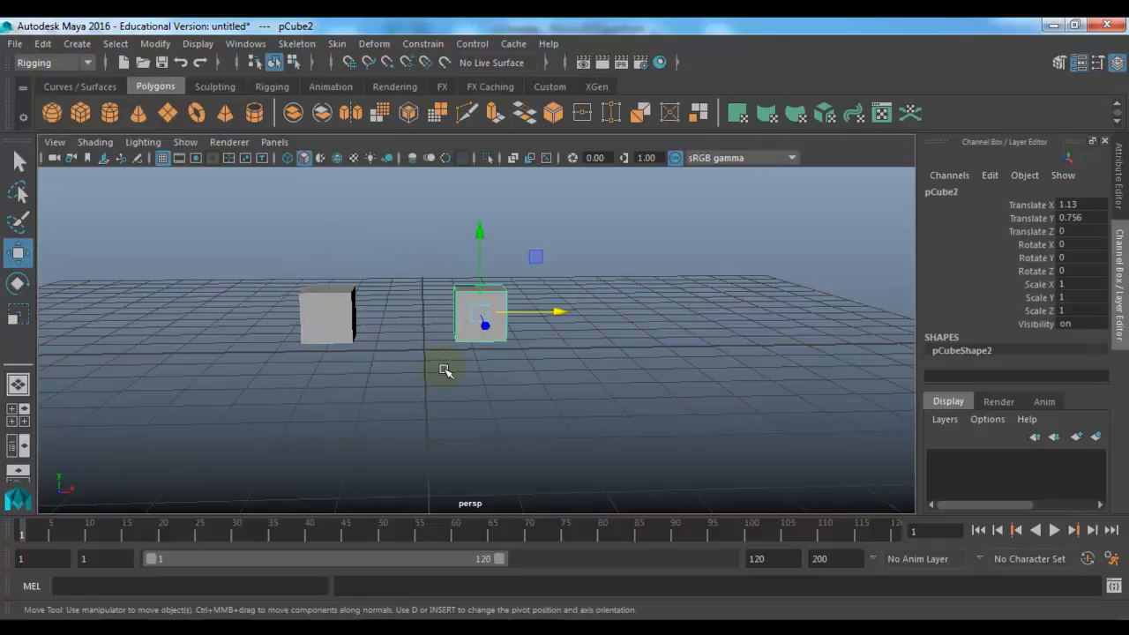
click(444, 370)
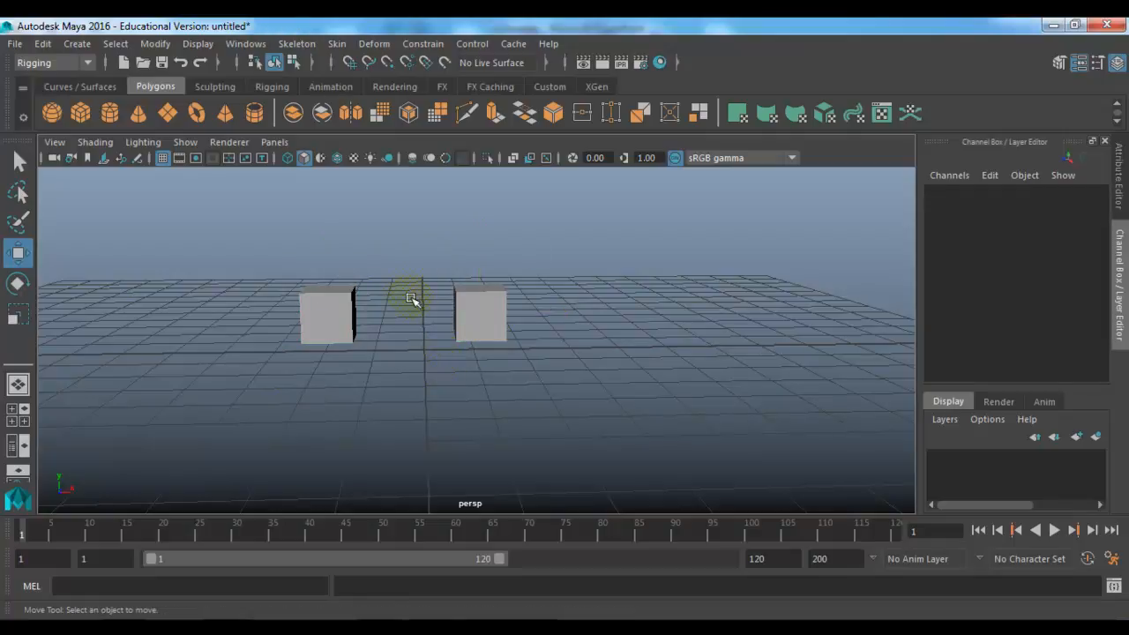
drag(385, 259, 262, 362)
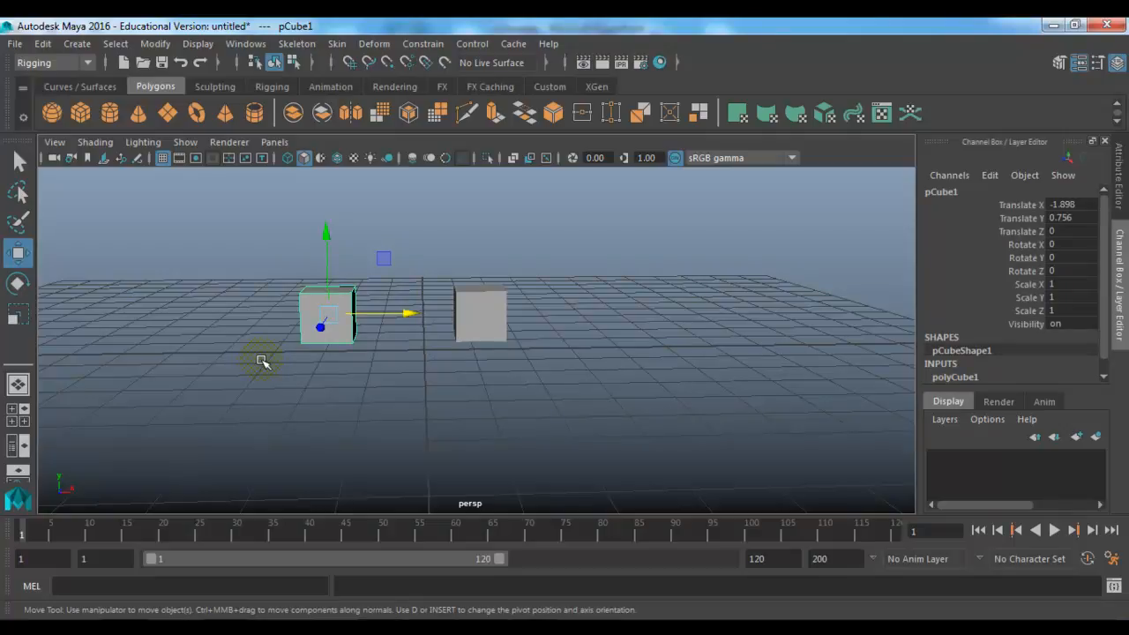
drag(444, 227, 529, 369)
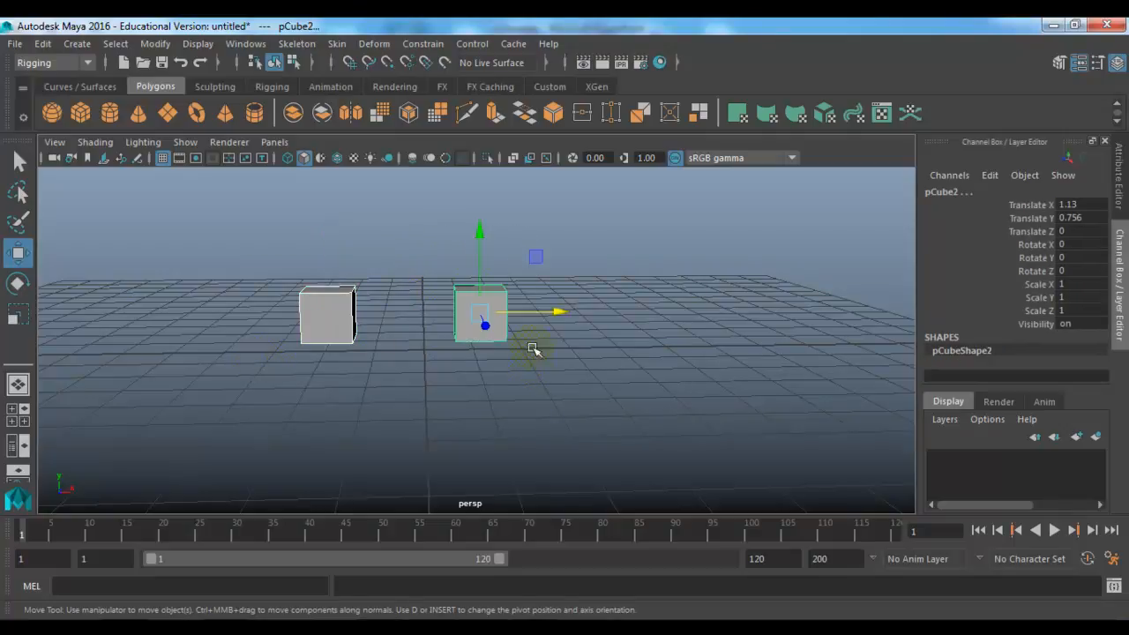
click(423, 44)
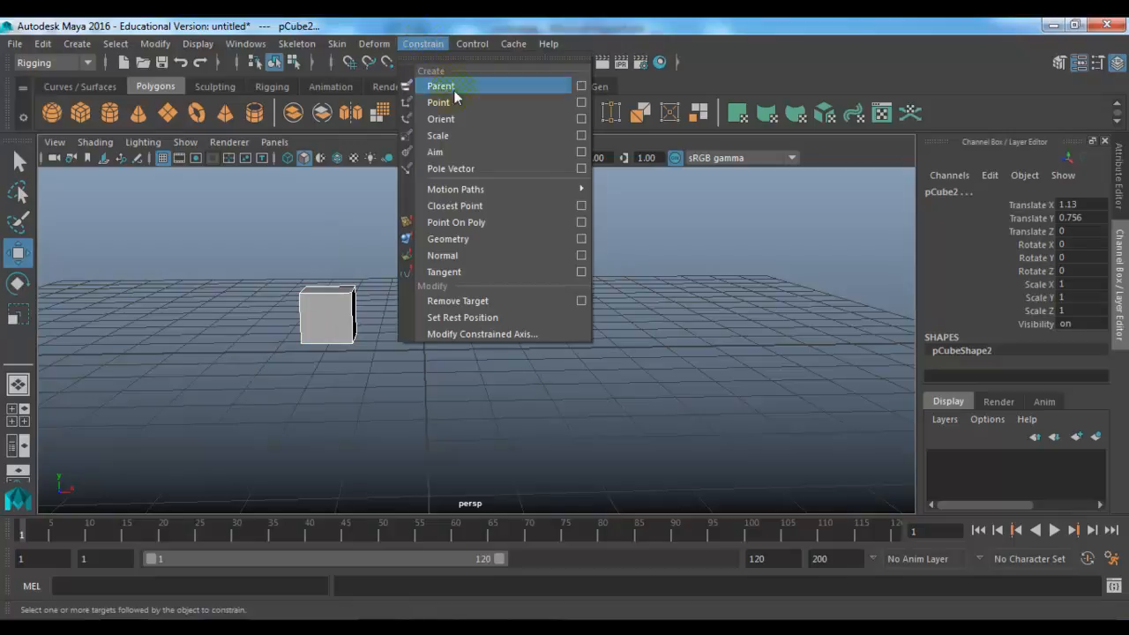
click(582, 103)
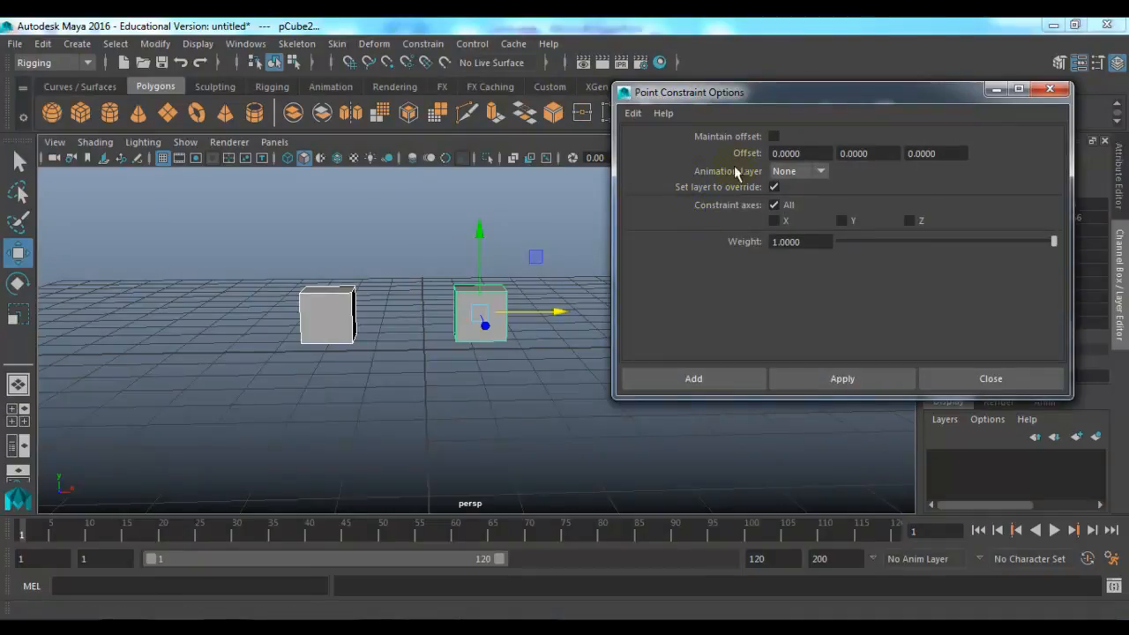
Step: Try the point constraint on all axes with Maintain offset off, and undo it
click(836, 373)
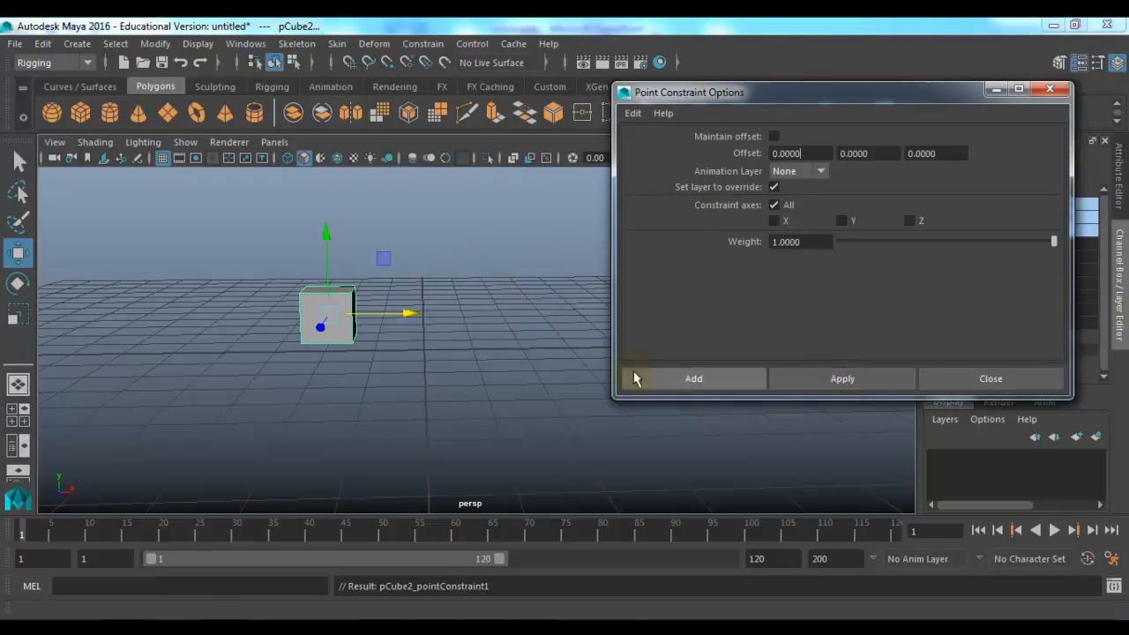
click(812, 152)
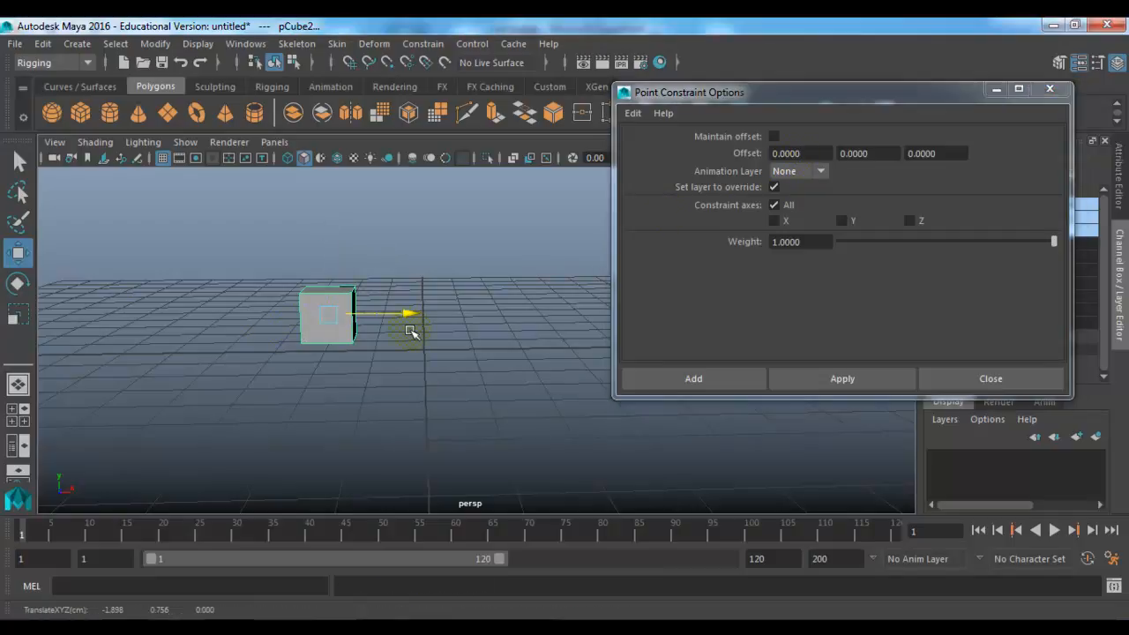
key(ctrl+z)
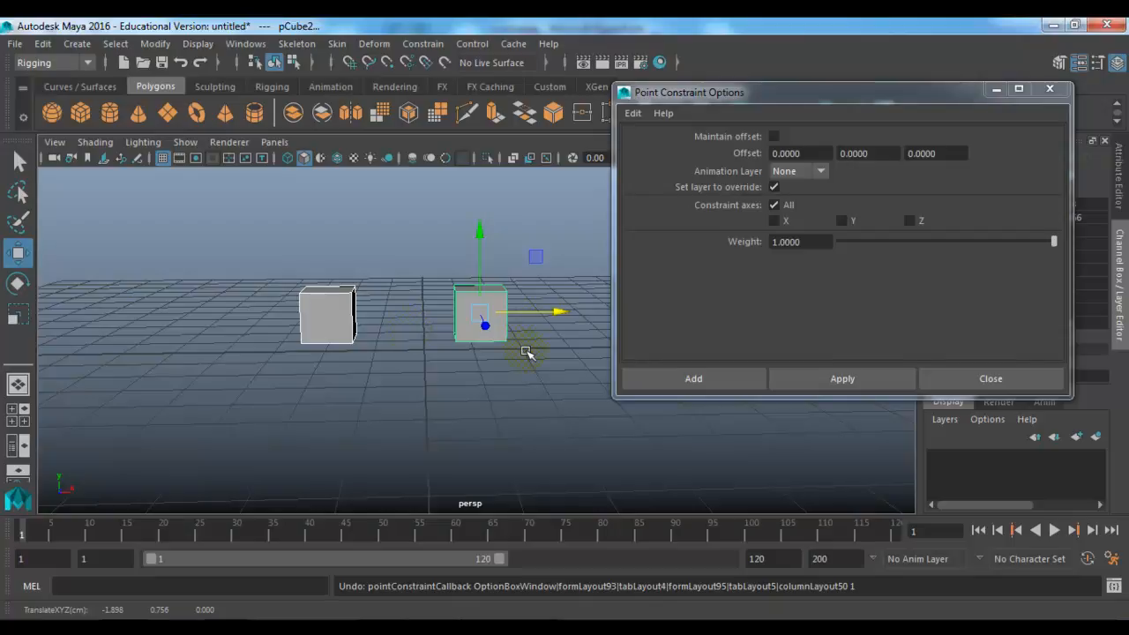
Step: Point-constrain the right cube to the left cube on all axes with Maintain offset enabled
click(775, 138)
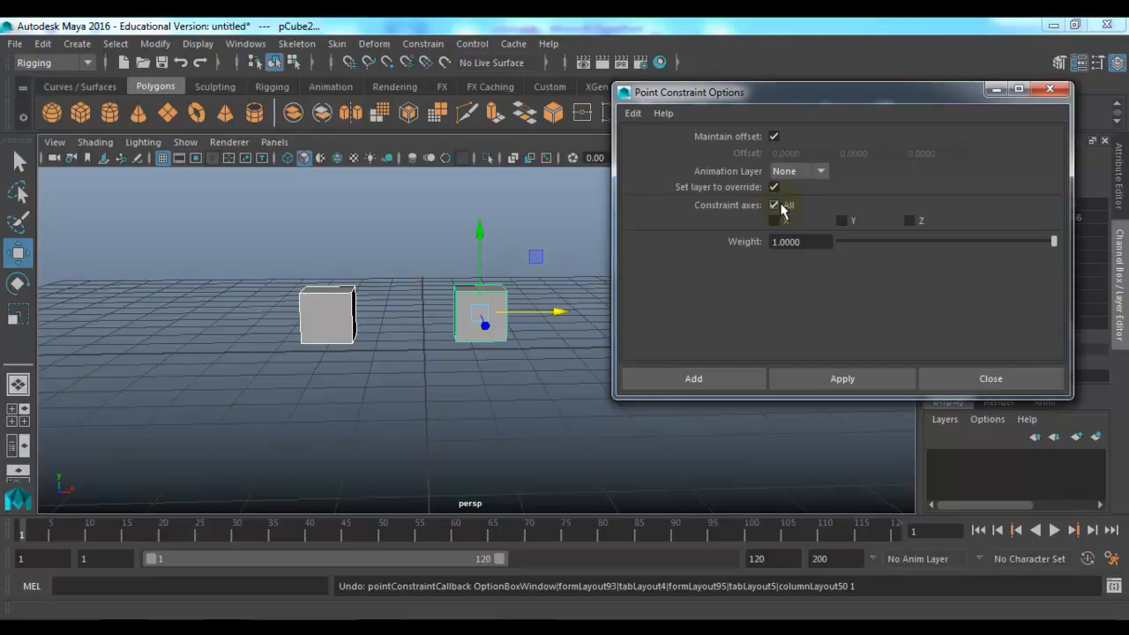
click(727, 378)
click(589, 339)
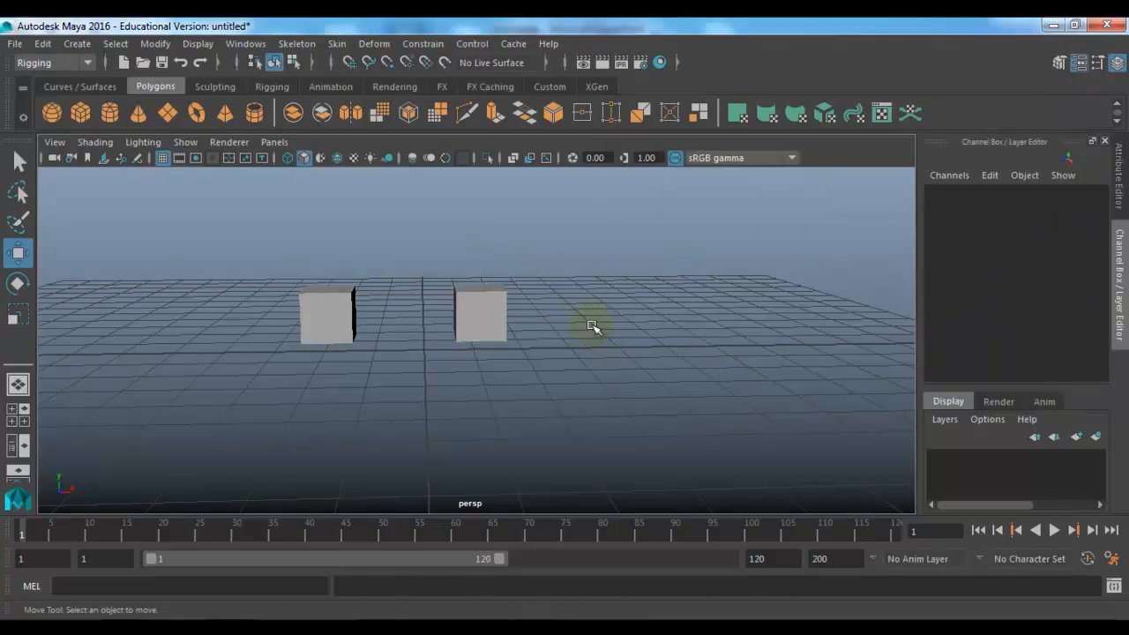
Step: Select the right cube and examine its translate channels and point constraint attributes
drag(433, 378, 429, 378)
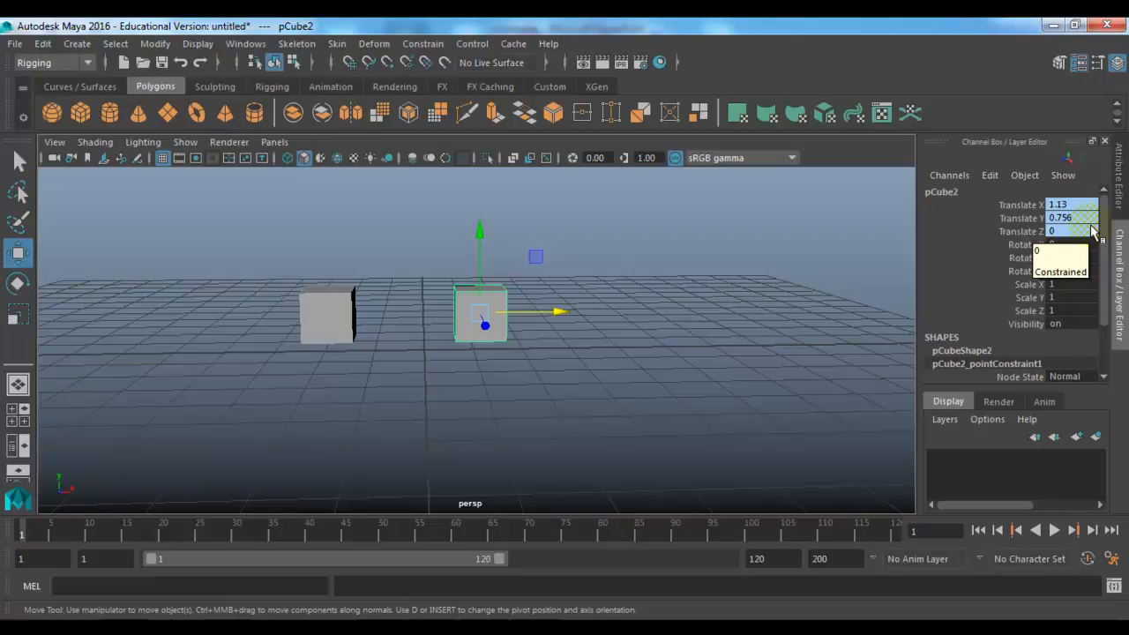
scroll(1090, 263, down, 3)
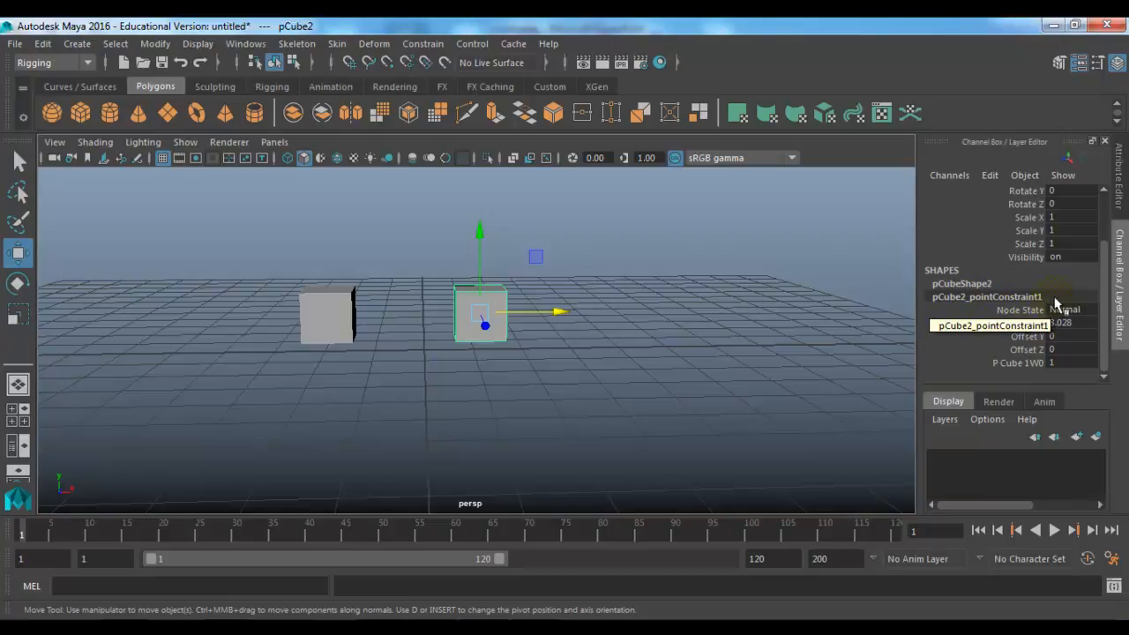
click(529, 384)
Step: Test the constraint by moving the left cube to about X -2.871, Y 0.838, Z -0.081, also trying to move the right cube by itself
drag(304, 256, 390, 386)
drag(328, 316, 303, 287)
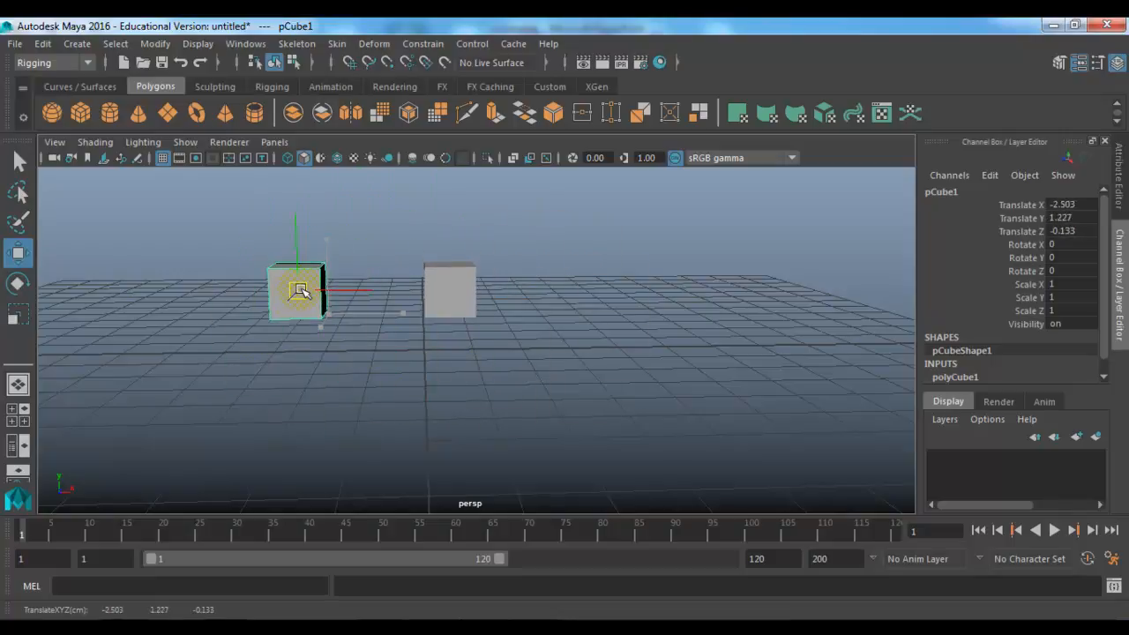
click(468, 301)
drag(470, 304, 743, 327)
drag(486, 243, 235, 410)
drag(295, 297, 272, 313)
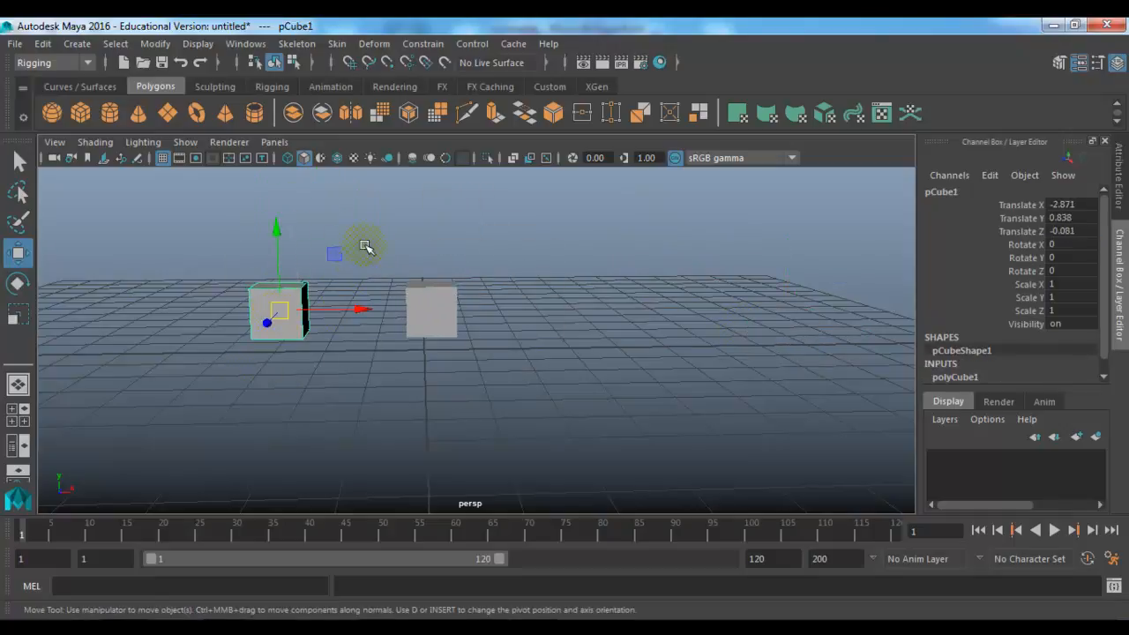
Step: Try moving the constrained right cube to about X 6.565, and undo a test move of the left cube
click(457, 320)
drag(433, 309, 754, 333)
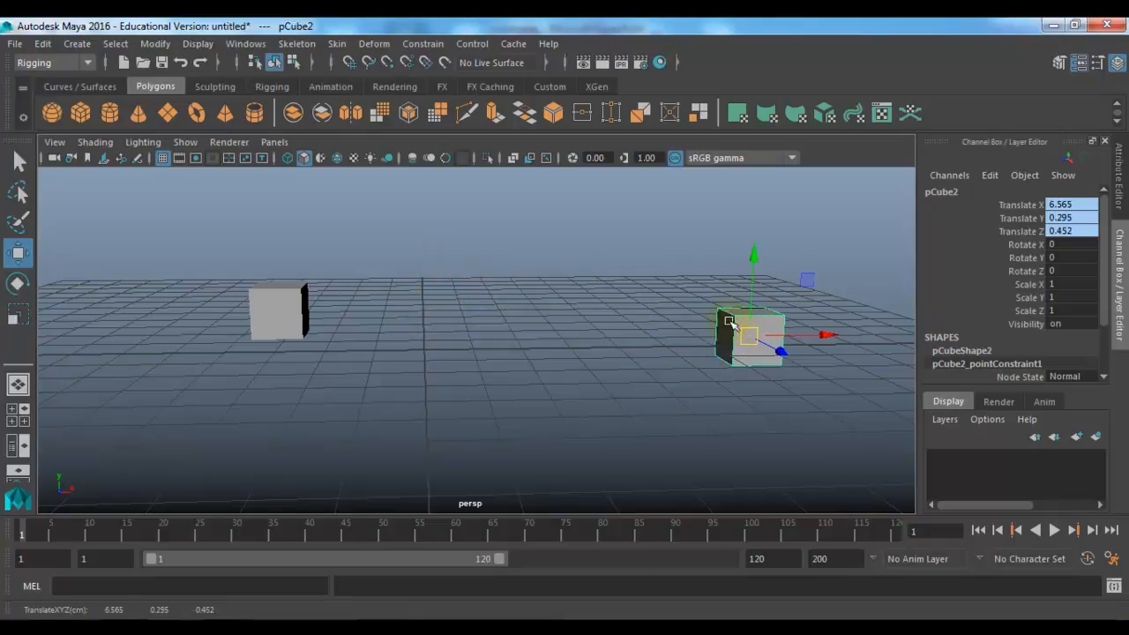
click(284, 313)
drag(289, 309, 345, 318)
key(ctrl+z)
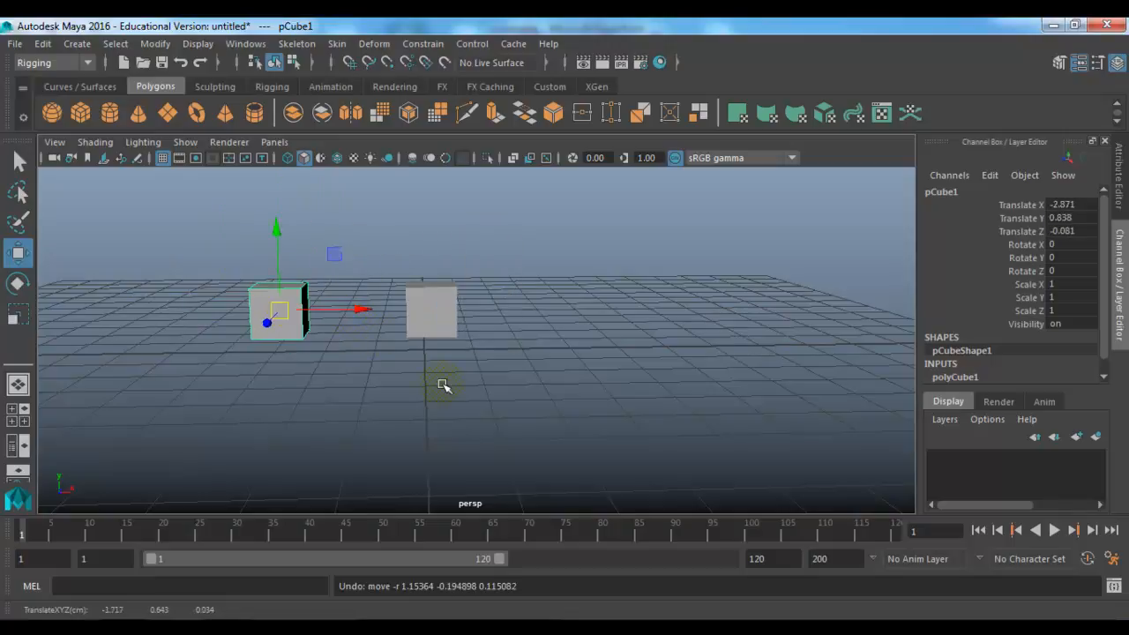
Step: Select the right cube and review the offset and weight attributes of its point constraint
click(445, 381)
drag(411, 263, 474, 364)
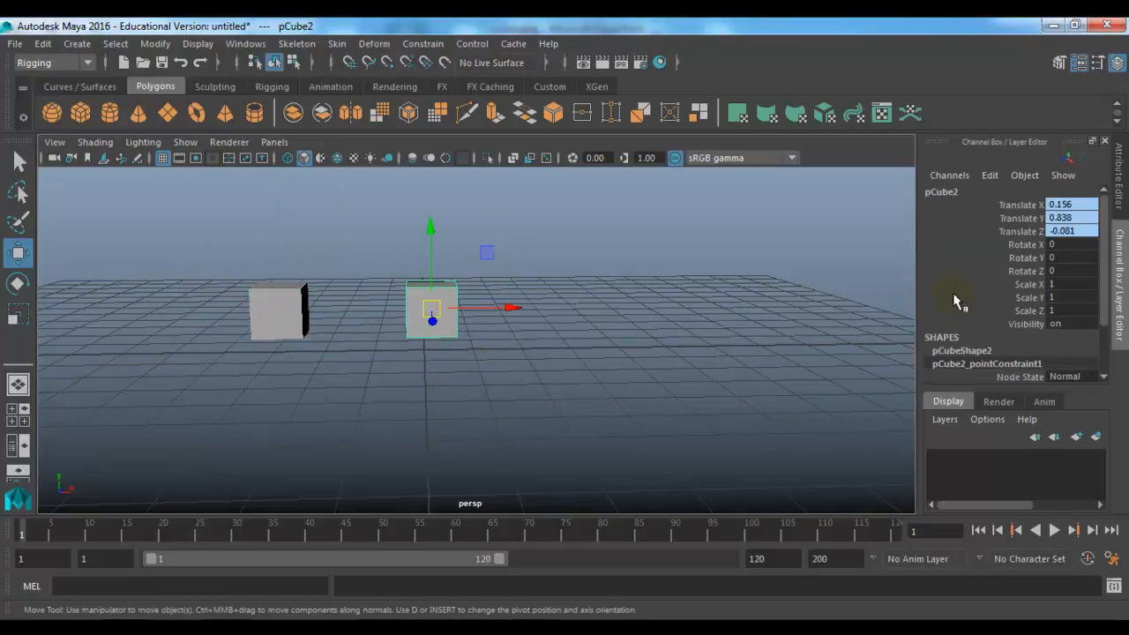
scroll(979, 300, down, 3)
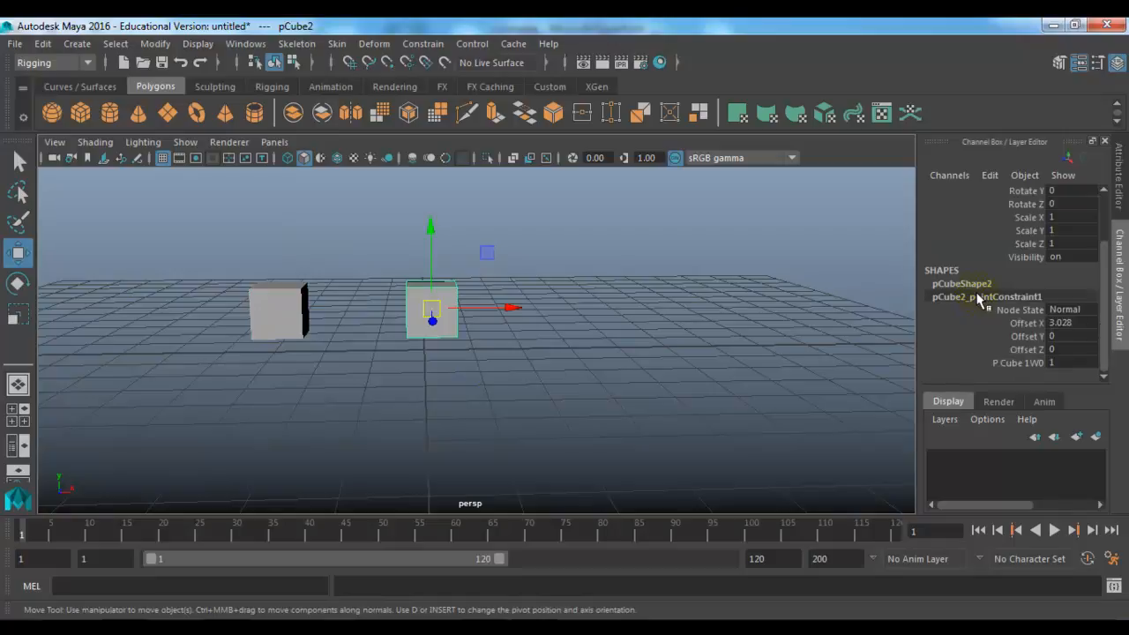
Step: Test-move the left cube to about X -2.318, Y 1.439, and undo the move
click(281, 329)
drag(283, 316, 315, 278)
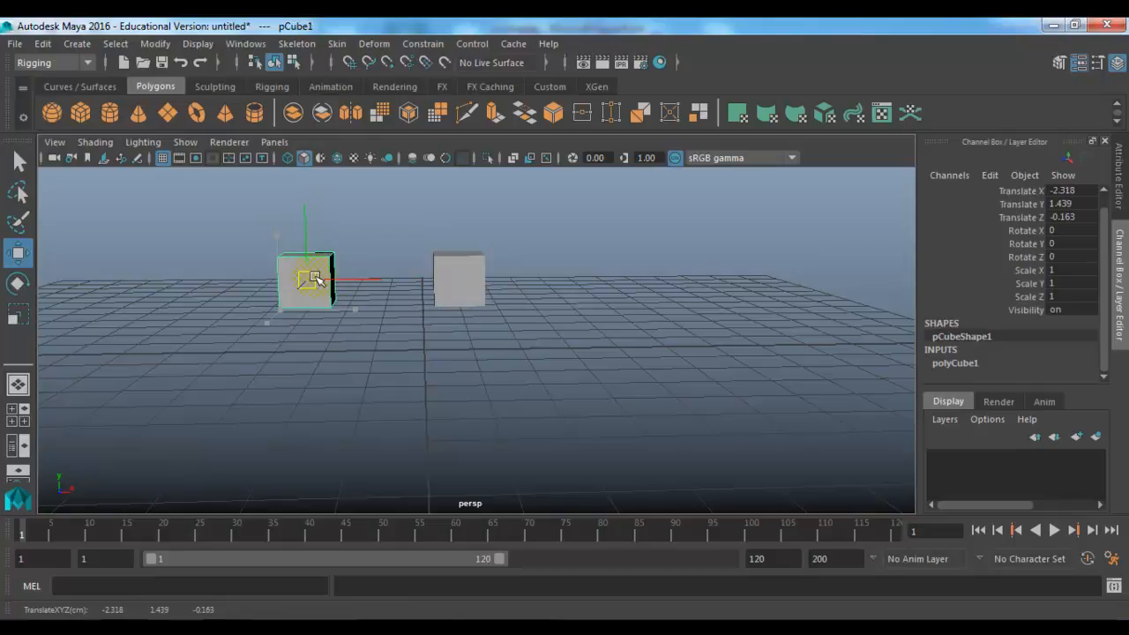
key(ctrl+z)
Step: Set the P Cube 1W0 weight of the right cube's point constraint to 0
drag(391, 252, 503, 411)
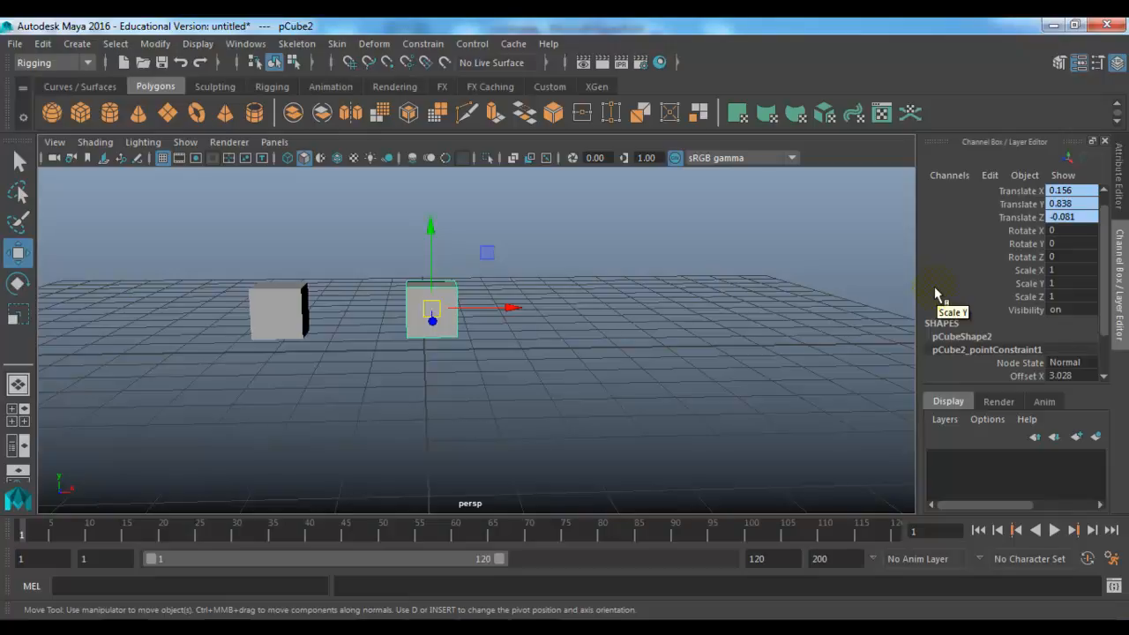
click(663, 363)
drag(521, 282, 424, 362)
scroll(1047, 265, down, 2)
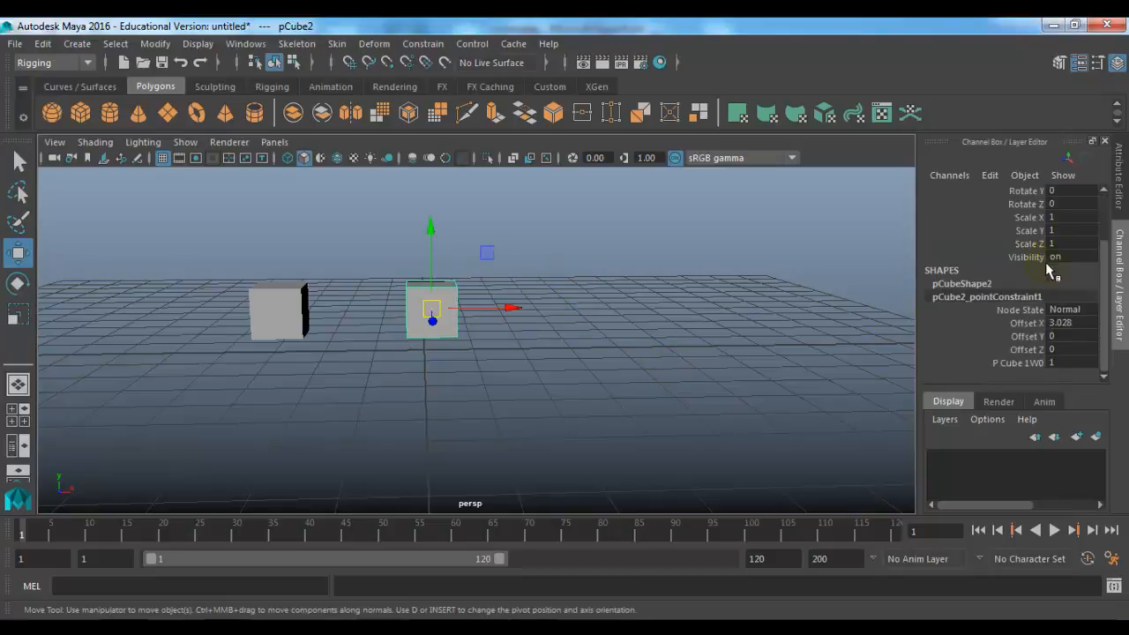
double_click(1062, 361)
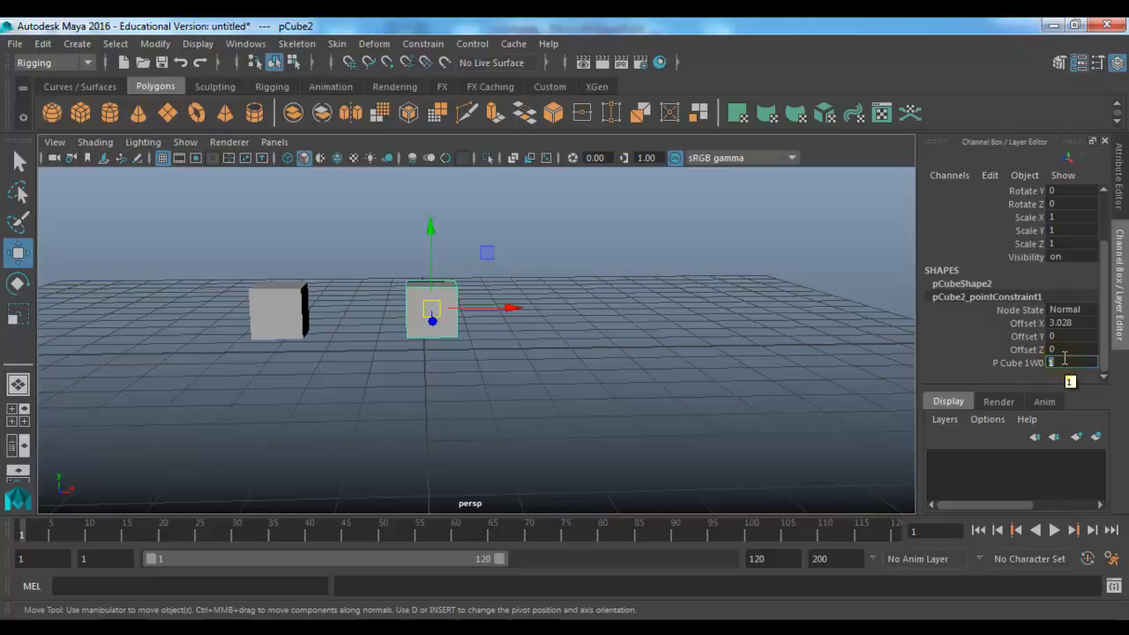
key(Return)
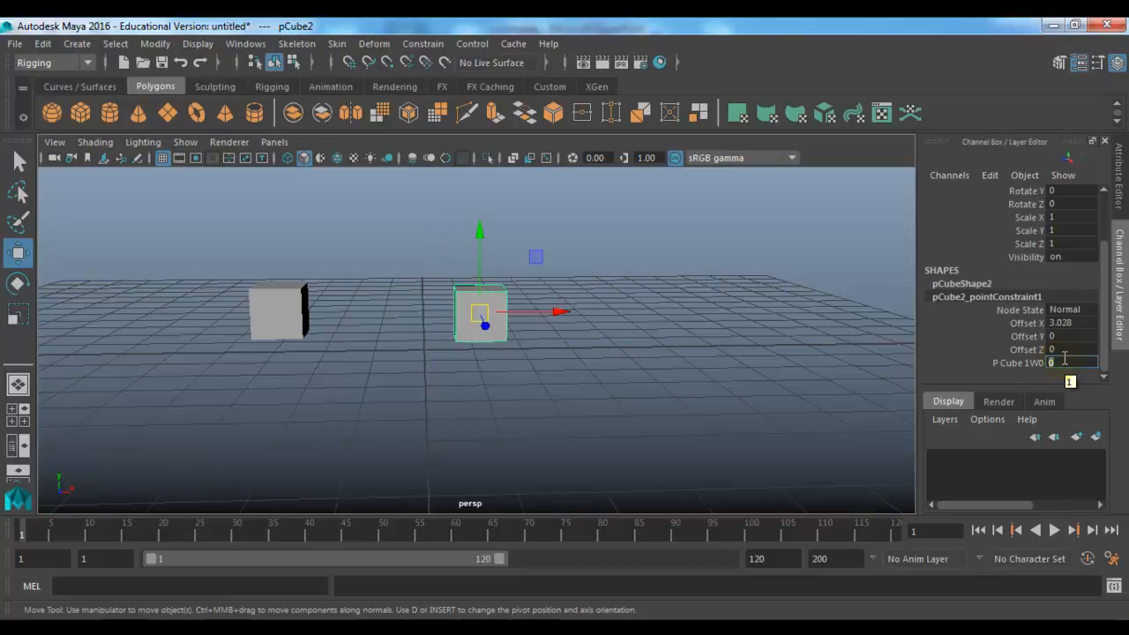
Step: Test-move the left cube to about X -1.676, Y 1.325 with the constraint weight off, and undo the move
click(284, 314)
drag(287, 309, 338, 284)
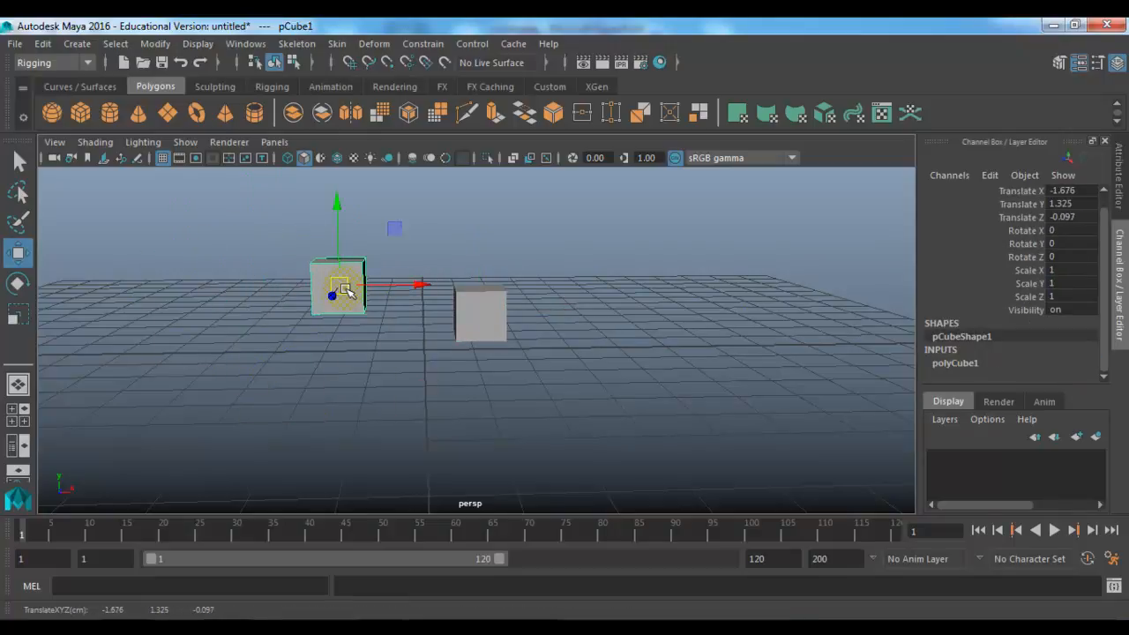
key(ctrl+z)
Step: Set the P Cube 1W0 weight of the right cube's point constraint back to 1 and reselect the right cube
click(481, 310)
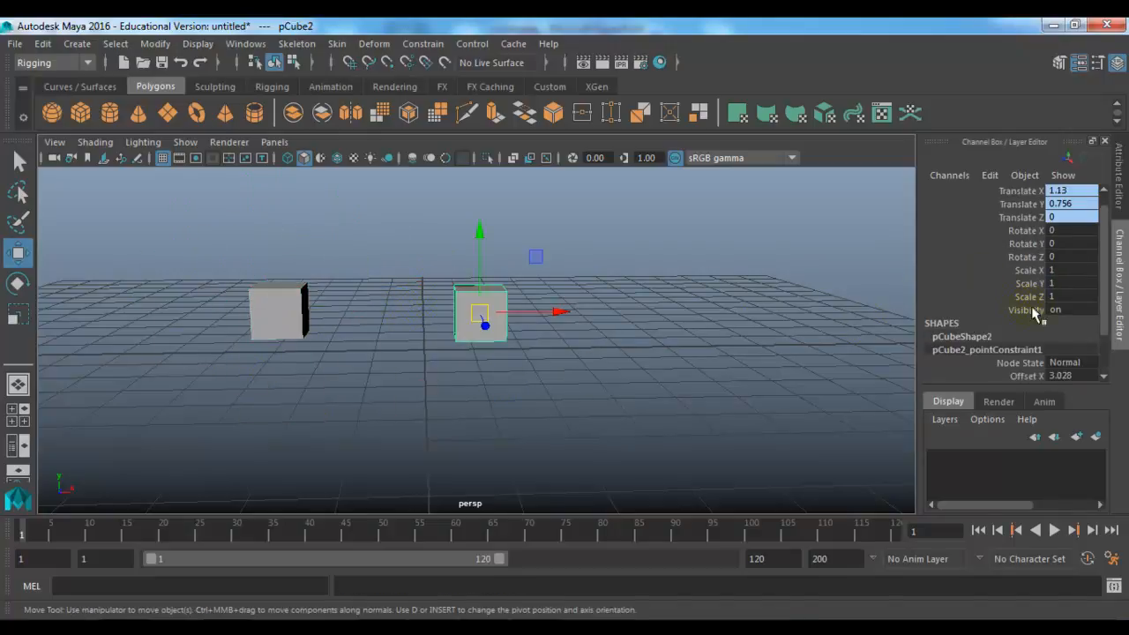
scroll(1047, 320, down, 2)
scroll(1060, 345, up, 2)
scroll(1061, 362, down, 2)
double_click(1060, 363)
text(1)
key(Return)
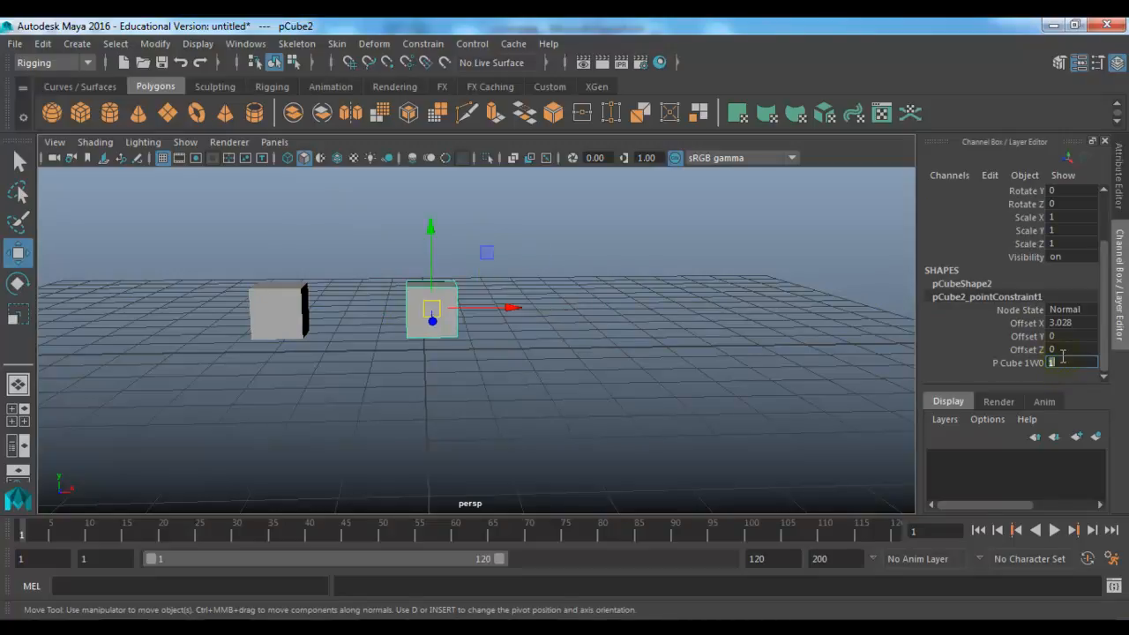
click(721, 409)
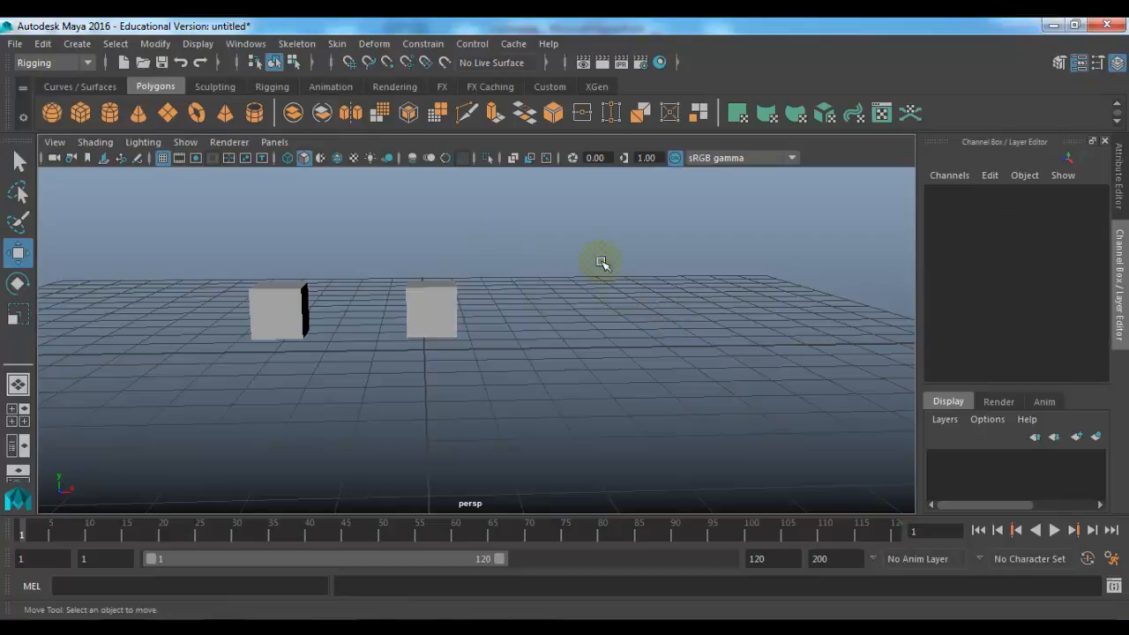
drag(609, 261, 401, 387)
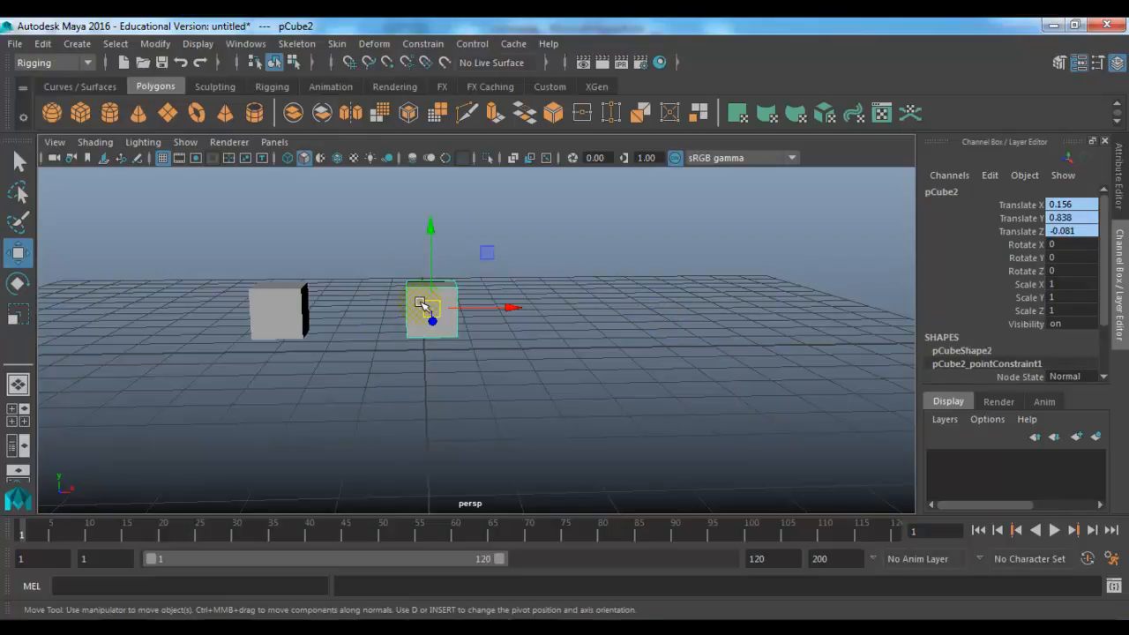
Step: Move the left cube along the X axis to about -1.479
click(287, 283)
click(298, 315)
drag(354, 313, 423, 323)
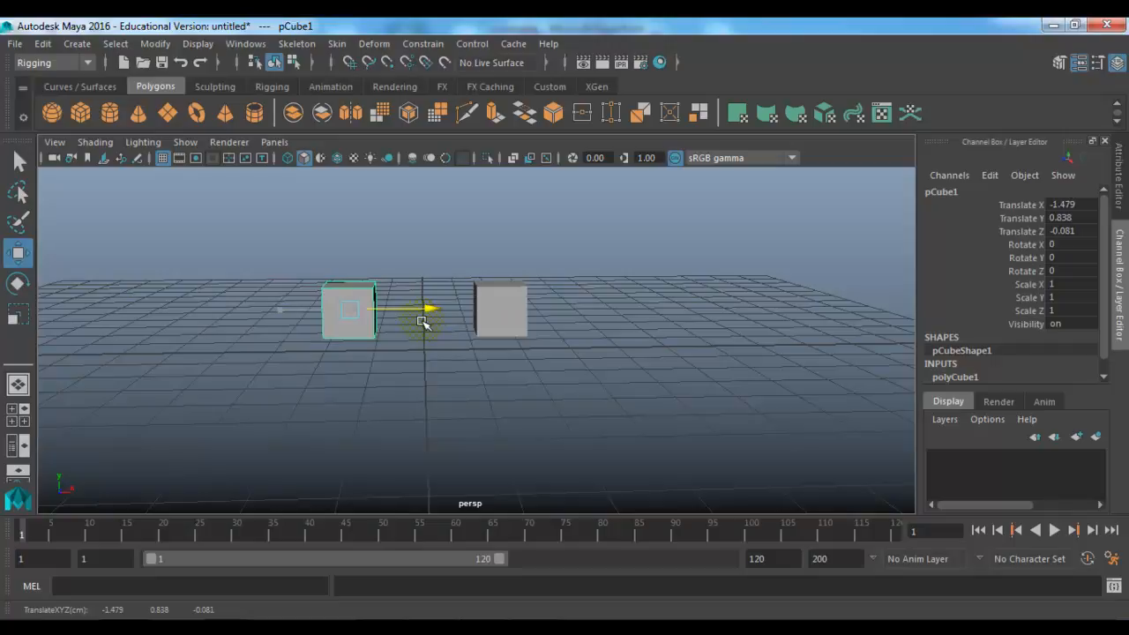
click(423, 366)
drag(413, 266, 320, 357)
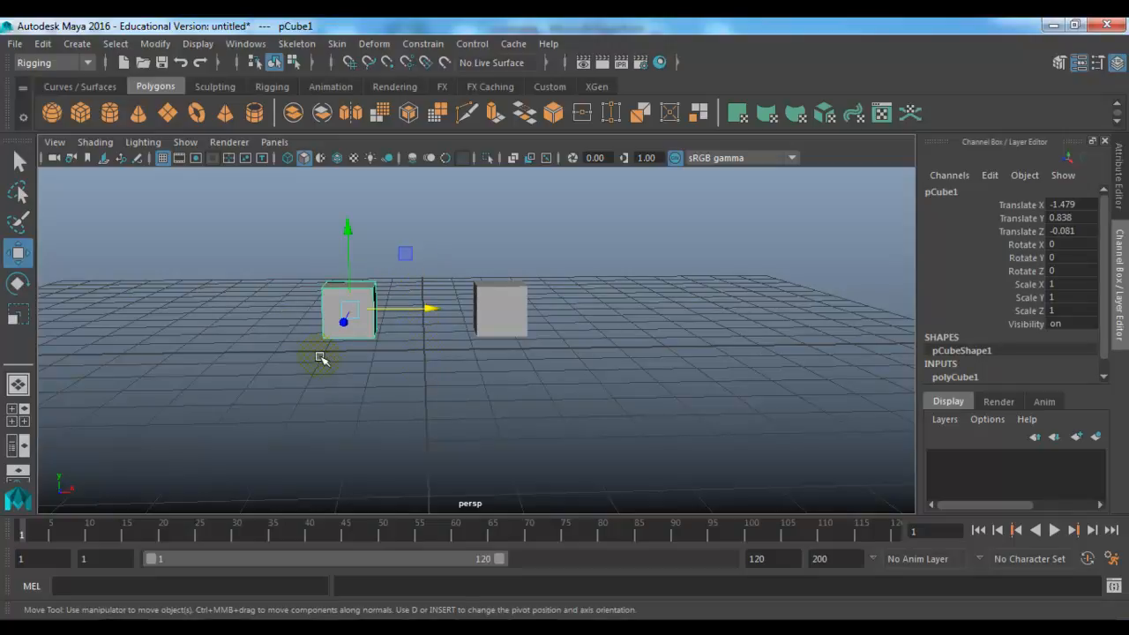
Step: Test-move the left cube slightly and undo it, and try to move the constrained right cube directly
click(433, 319)
drag(455, 273, 569, 386)
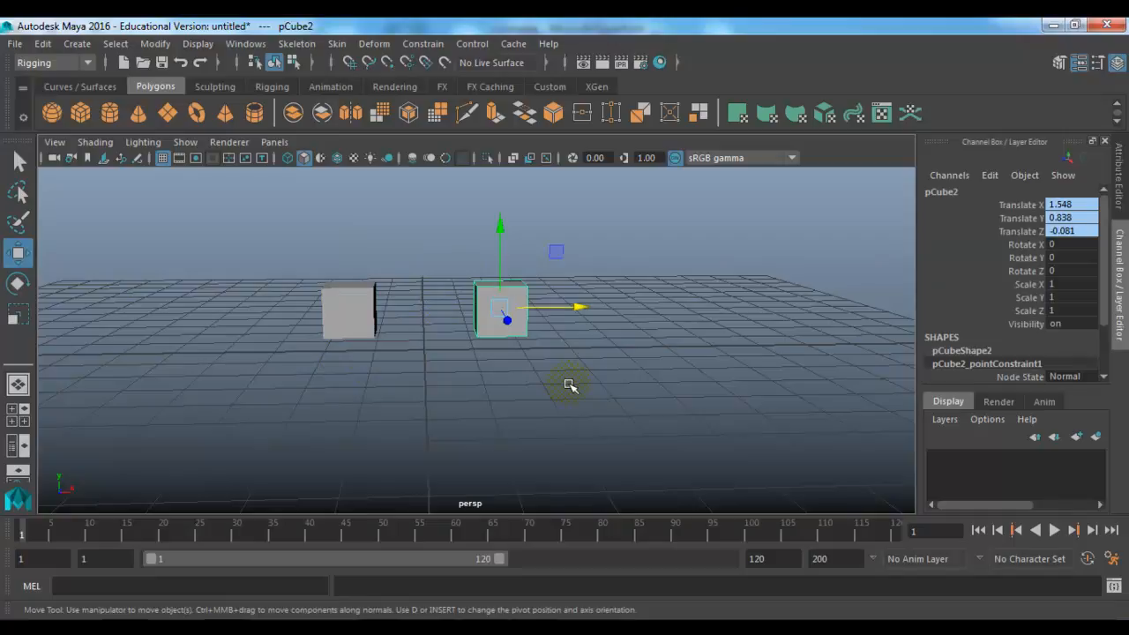
drag(427, 268, 273, 348)
drag(345, 315, 381, 297)
key(ctrl+z)
drag(455, 261, 532, 358)
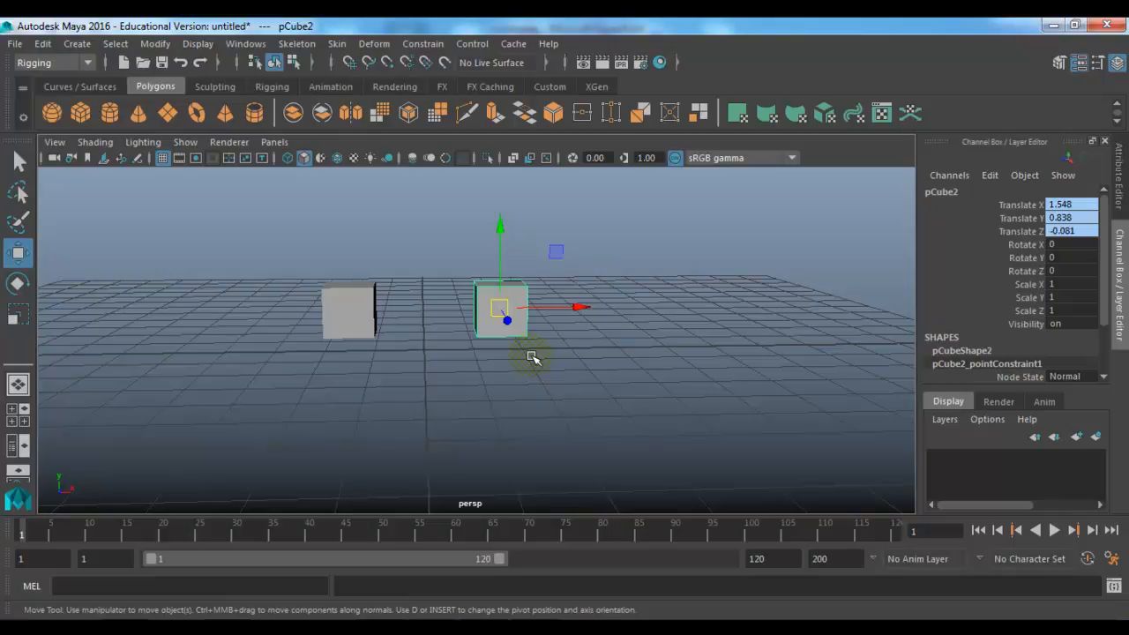
drag(555, 252, 576, 226)
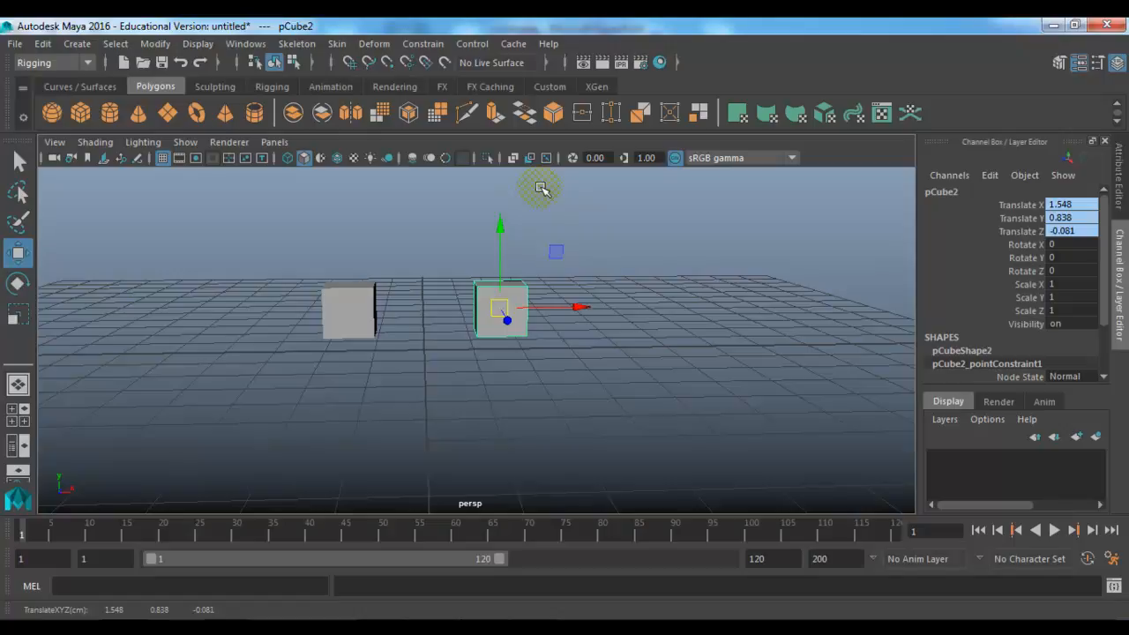
Step: Delete the point constraint node under pCube2 using the Outliner
click(245, 43)
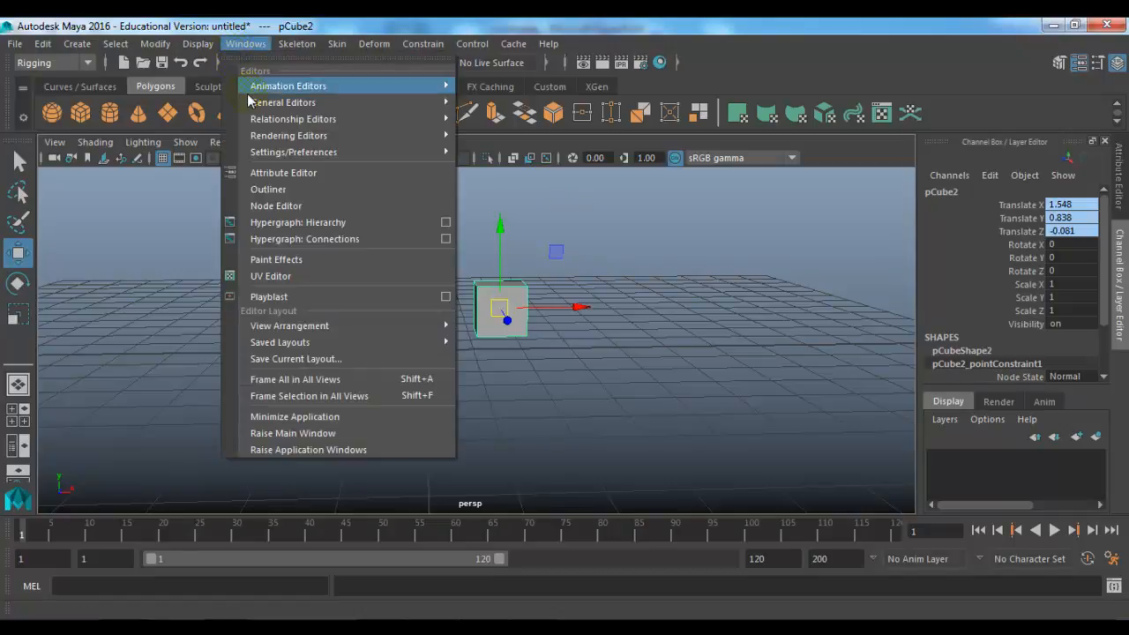
click(268, 189)
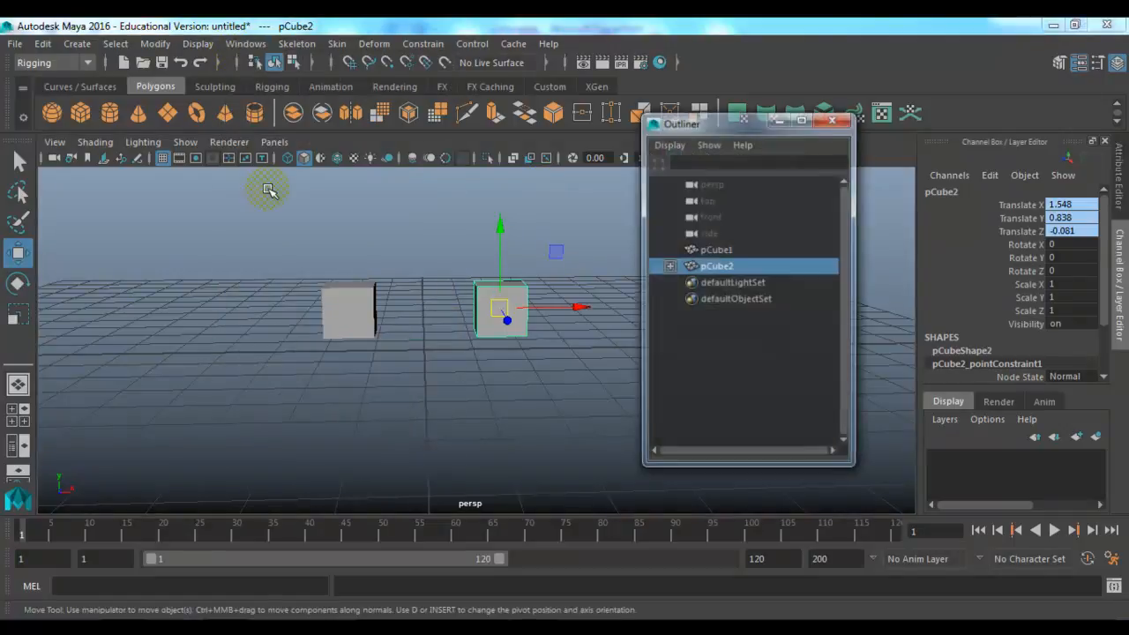
click(669, 266)
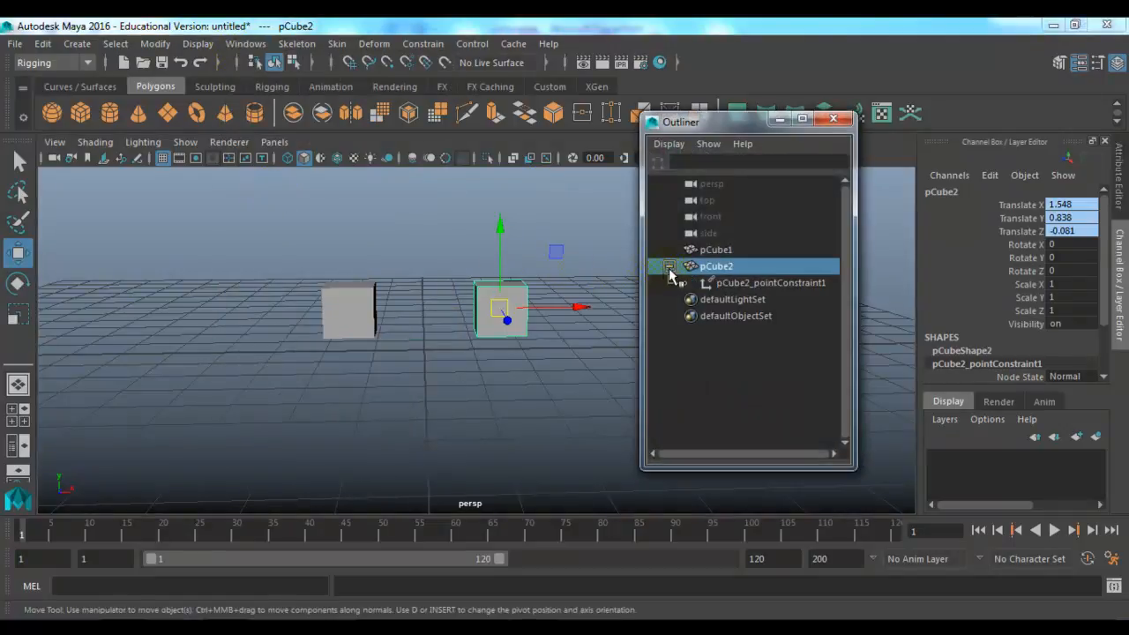
click(737, 284)
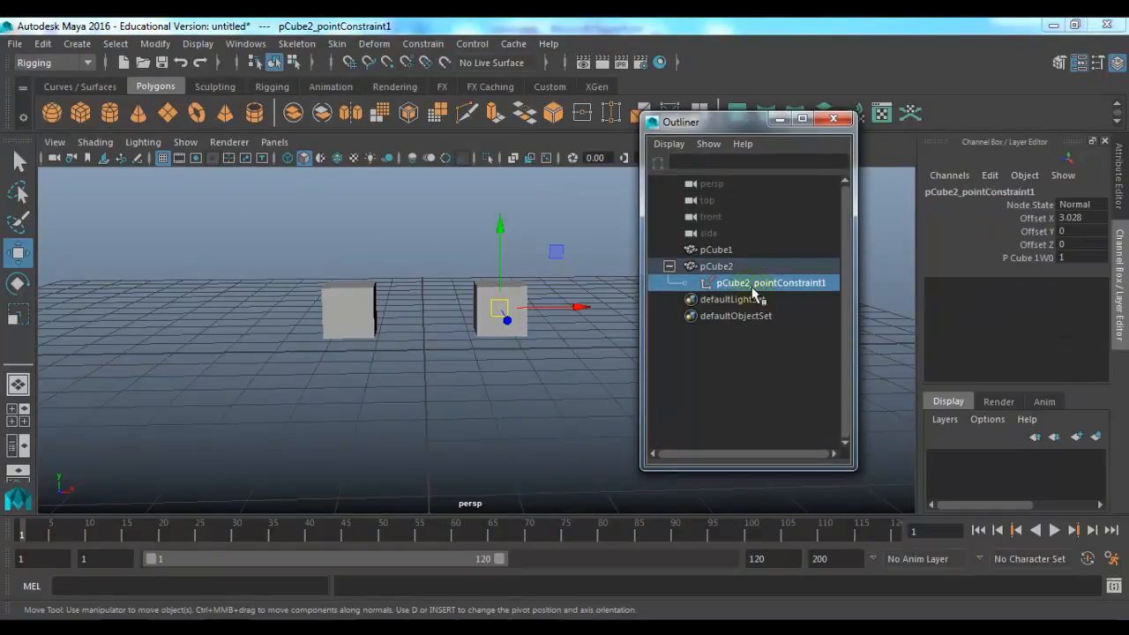
key(Delete)
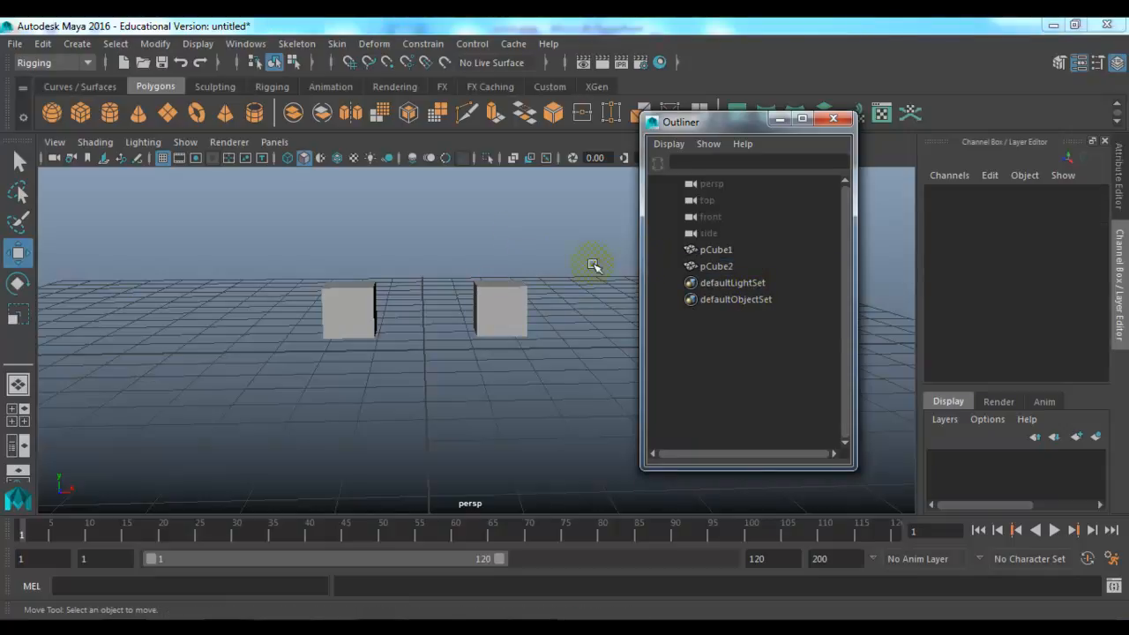
Step: Freeze the transformations of both cubes and close the Outliner
drag(587, 264, 436, 391)
shift+click(349, 311)
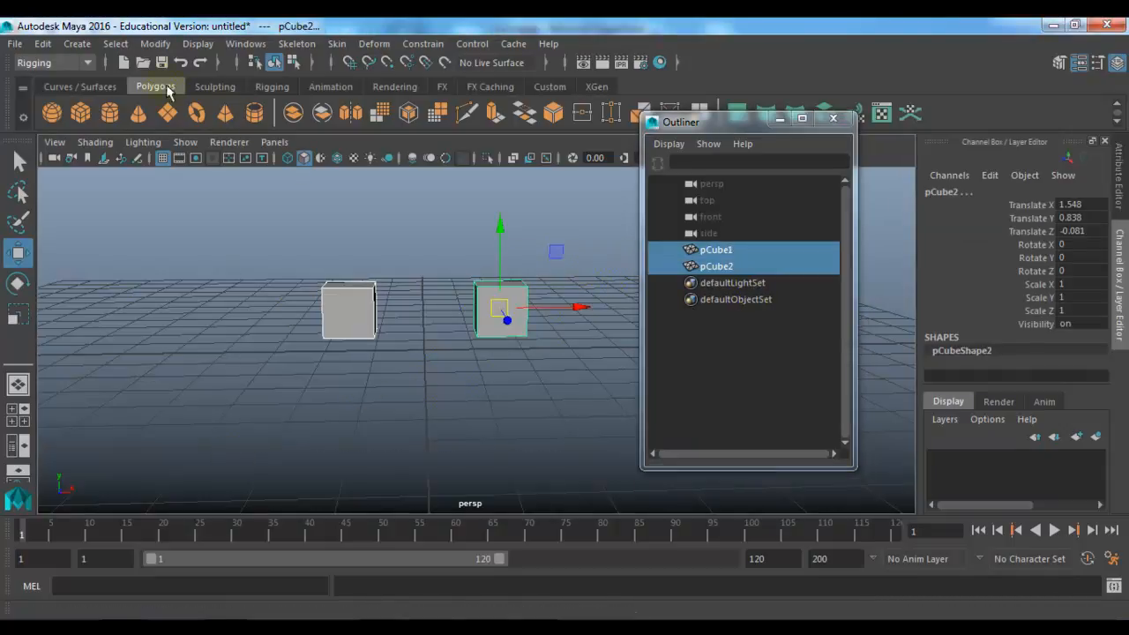
click(155, 43)
click(213, 119)
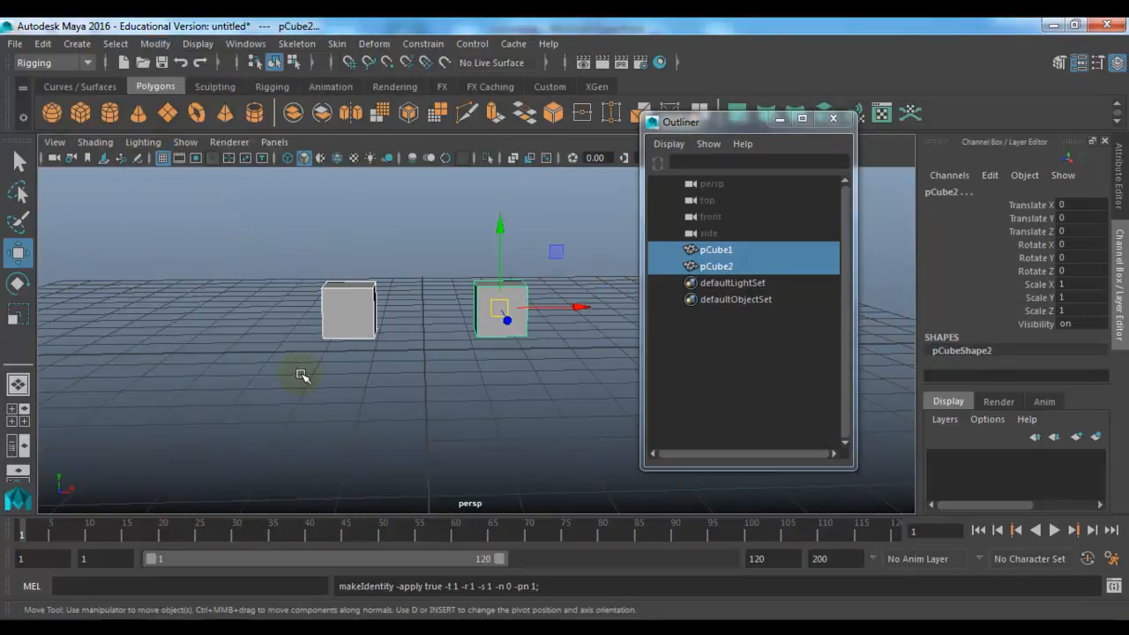
click(304, 374)
click(833, 118)
Step: Point-constrain the right cube to the left cube on the Y axis only, with Maintain offset on and weight 1, and reselect the right cube
drag(309, 245, 392, 371)
shift+drag(456, 268, 574, 380)
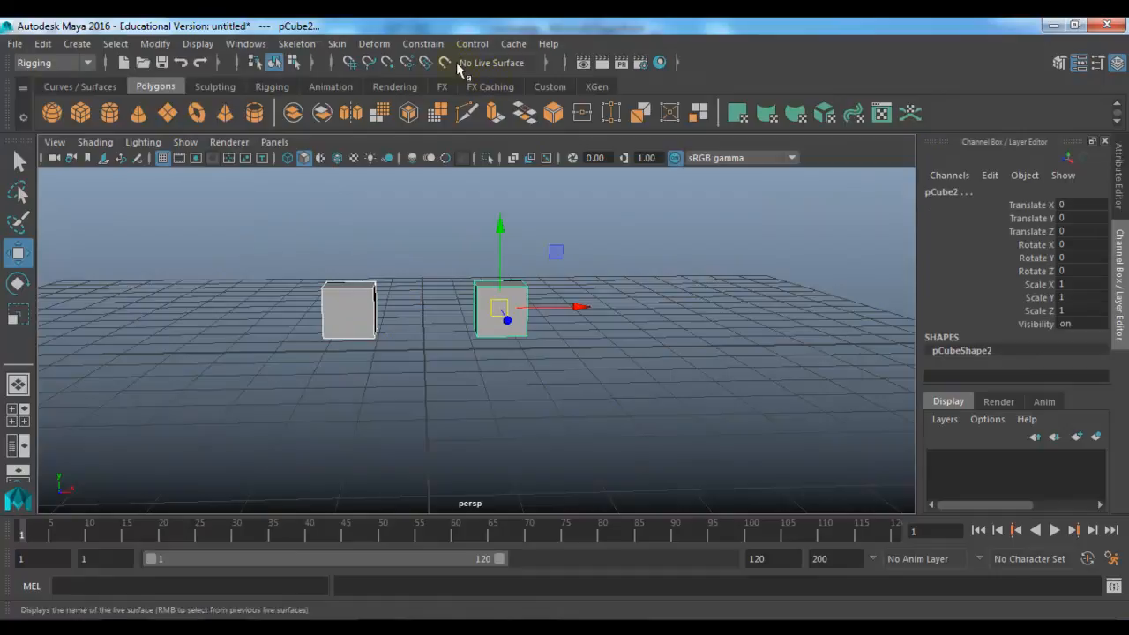
click(423, 44)
click(581, 105)
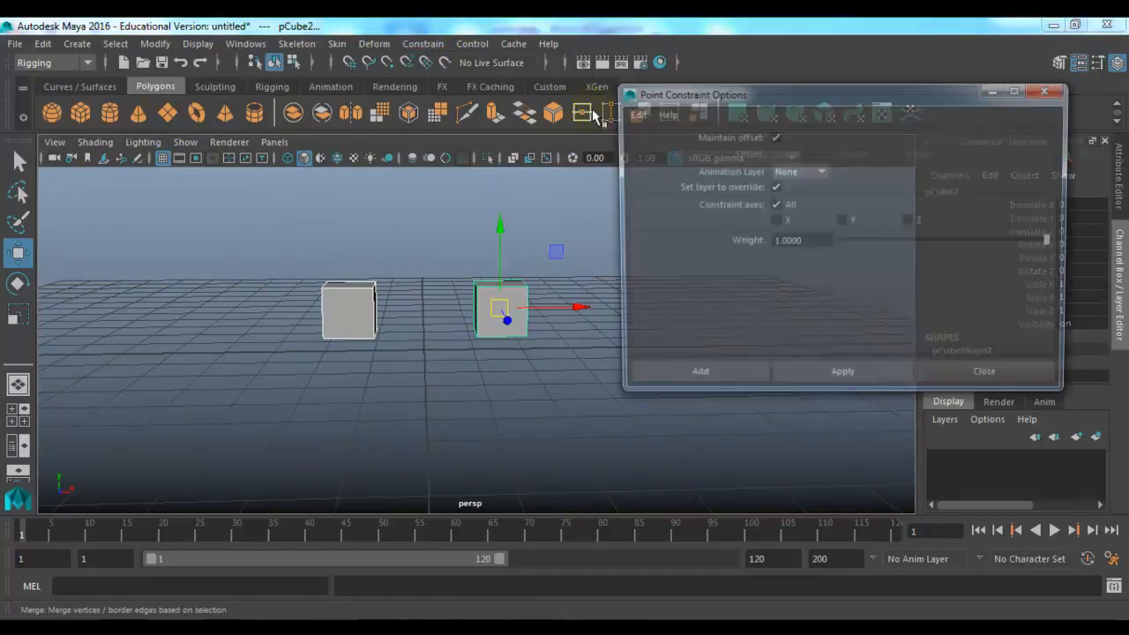
click(774, 205)
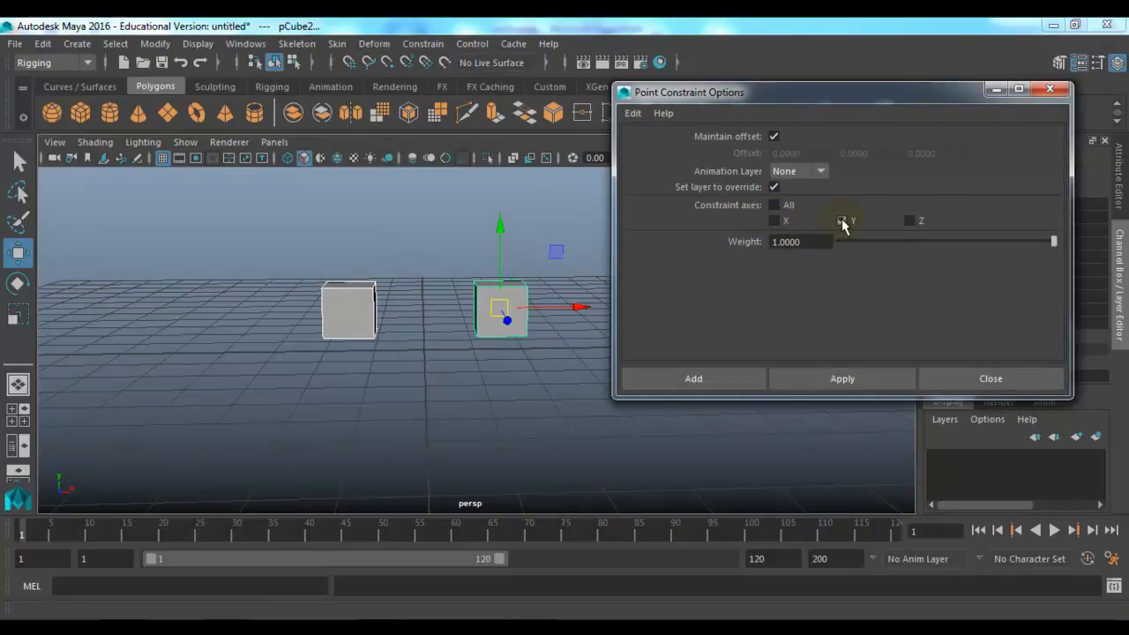
click(719, 381)
click(575, 262)
drag(575, 261, 430, 398)
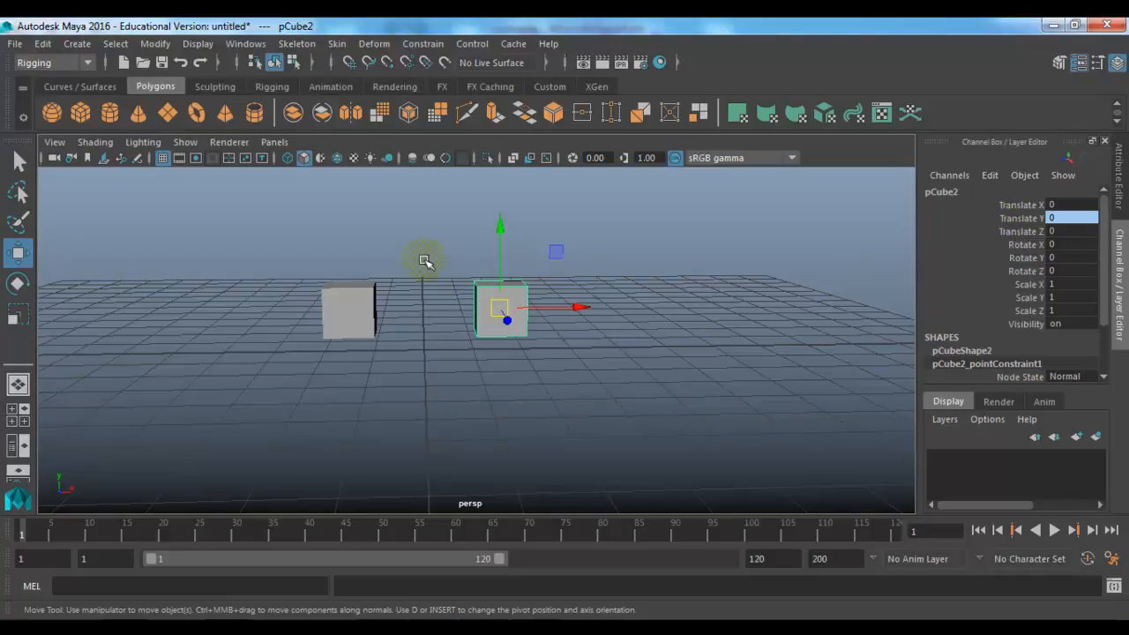
Step: Test-move the left cube along X, along Z and about 1.425 up in Y, undoing each move
click(342, 327)
drag(434, 313, 274, 335)
key(ctrl+z)
alt+drag(420, 386, 417, 427)
drag(339, 353, 367, 353)
key(ctrl+z)
alt+drag(391, 408, 429, 345)
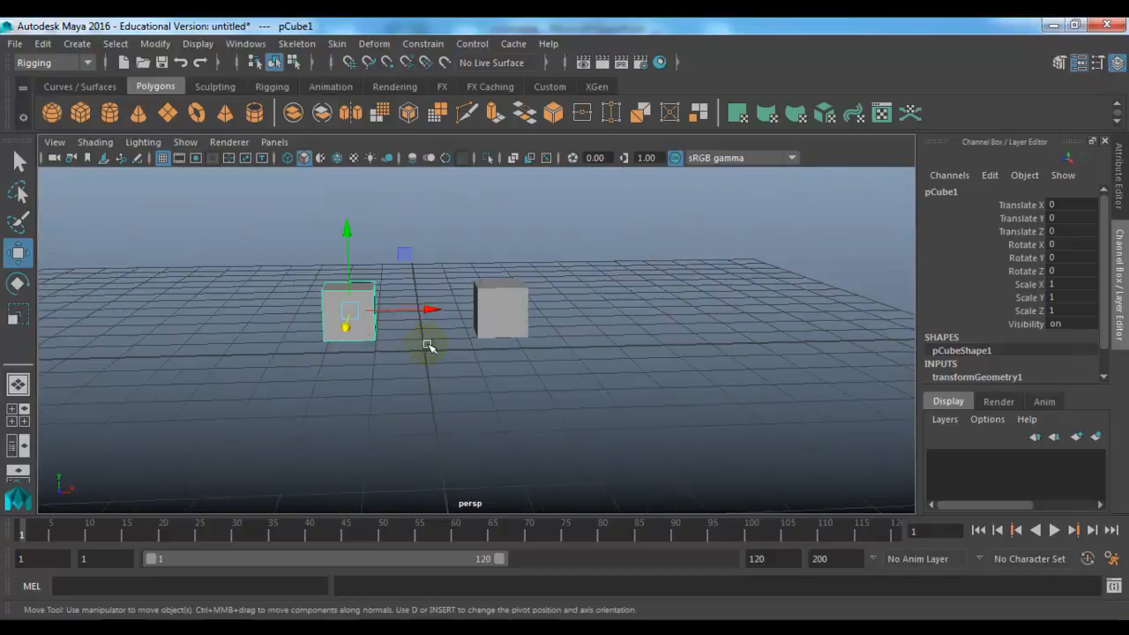
drag(349, 231, 353, 162)
key(ctrl+z)
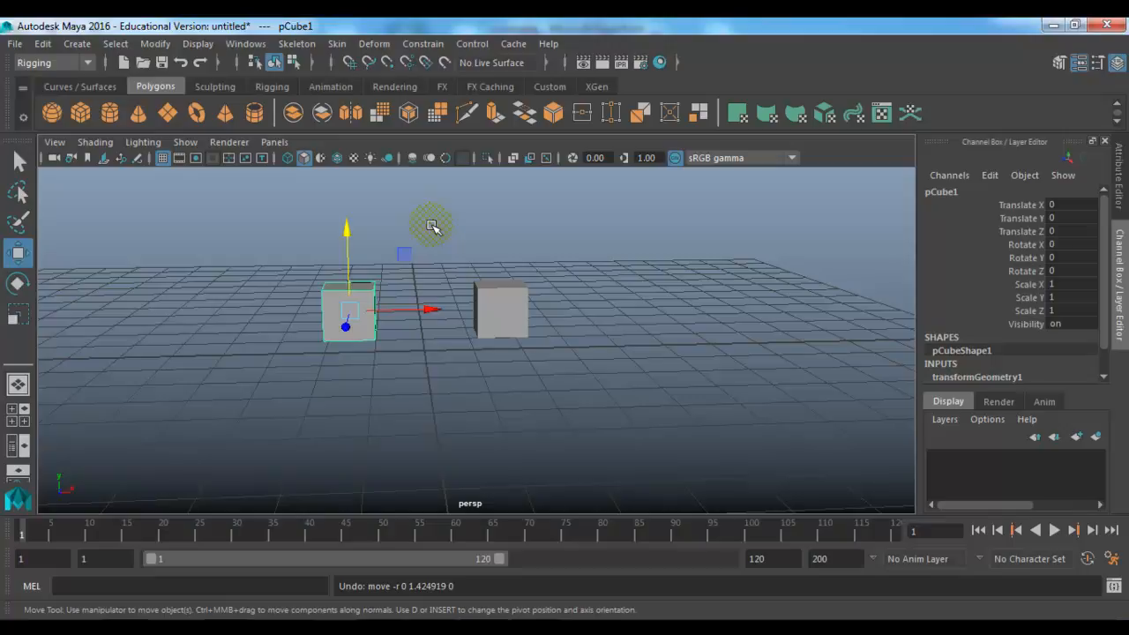
Step: Delete the Y-only point constraint node under pCube2 in the Outliner and close the Outliner
click(481, 300)
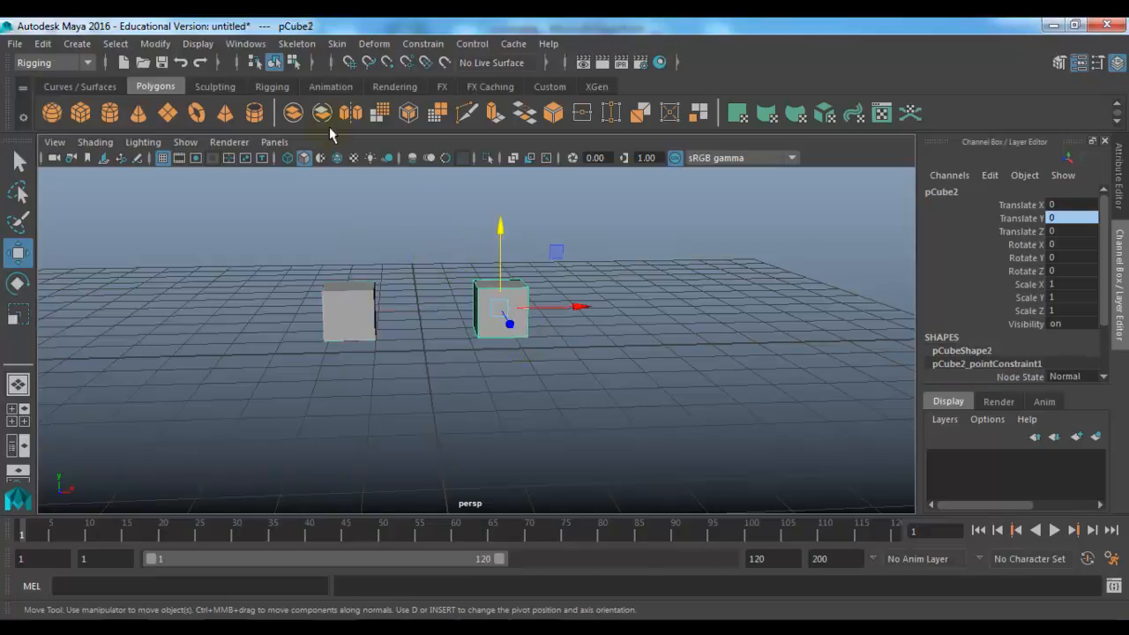
click(233, 44)
click(264, 187)
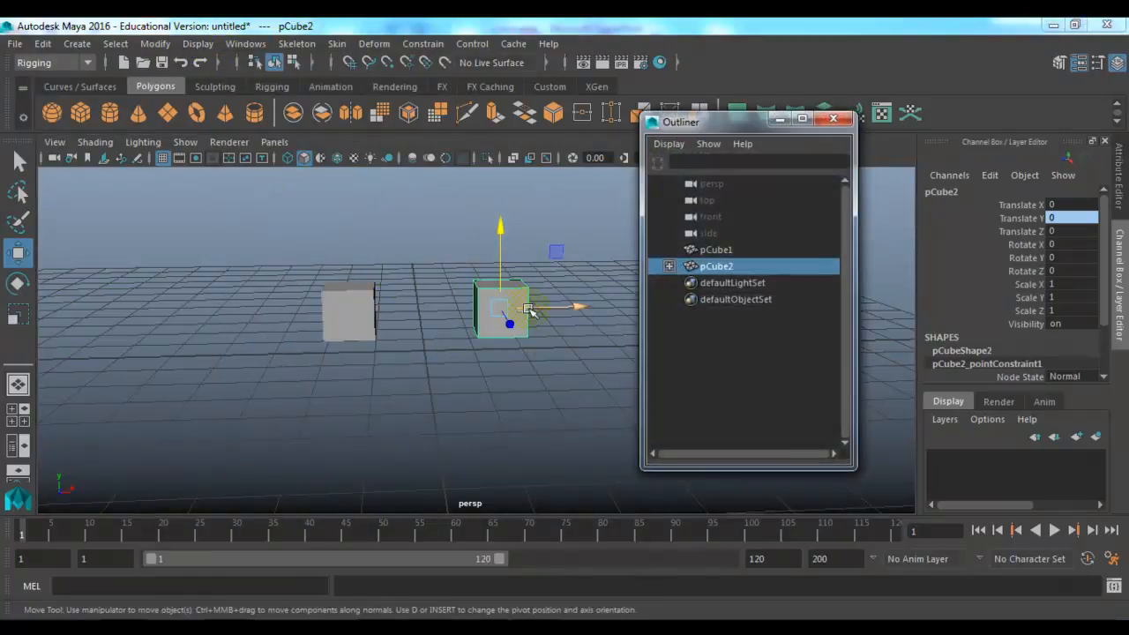
click(669, 265)
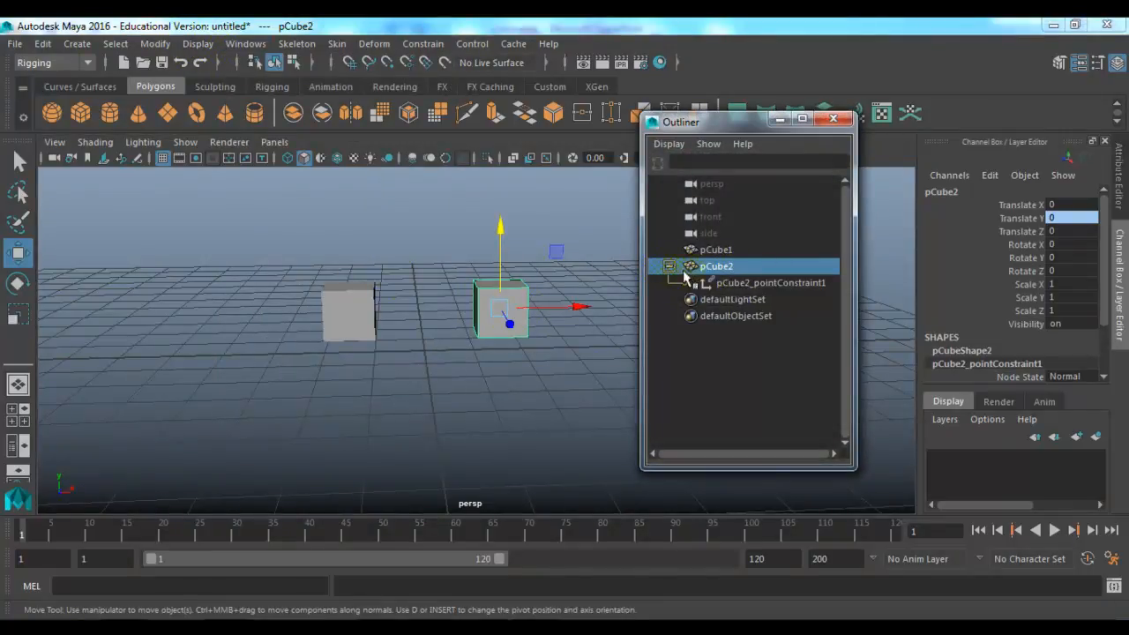
click(746, 288)
key(Delete)
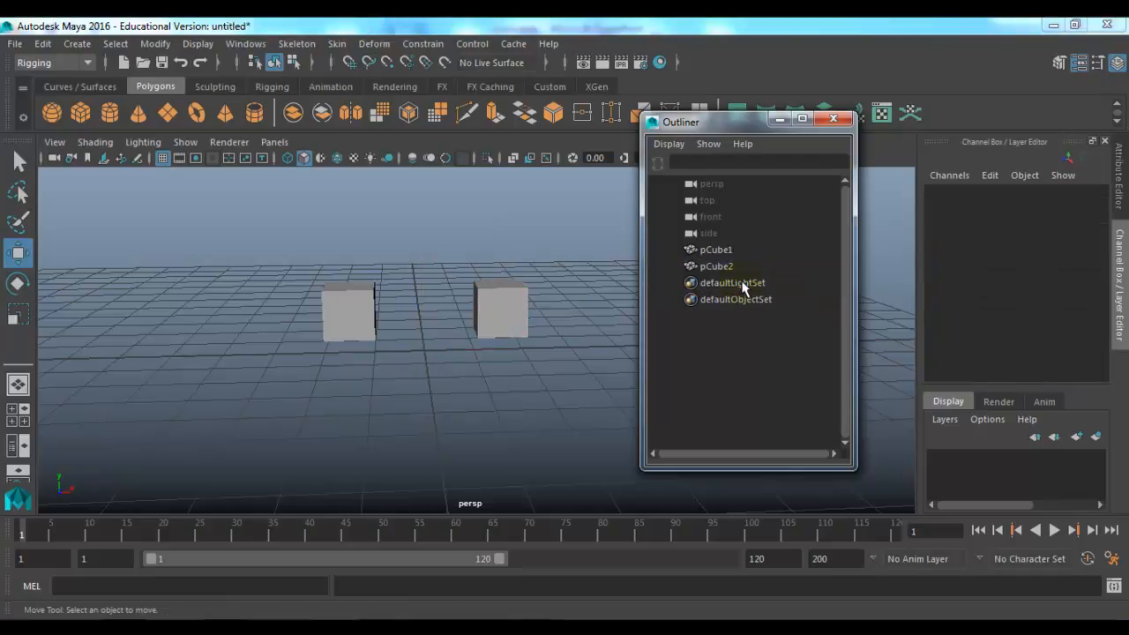
click(833, 119)
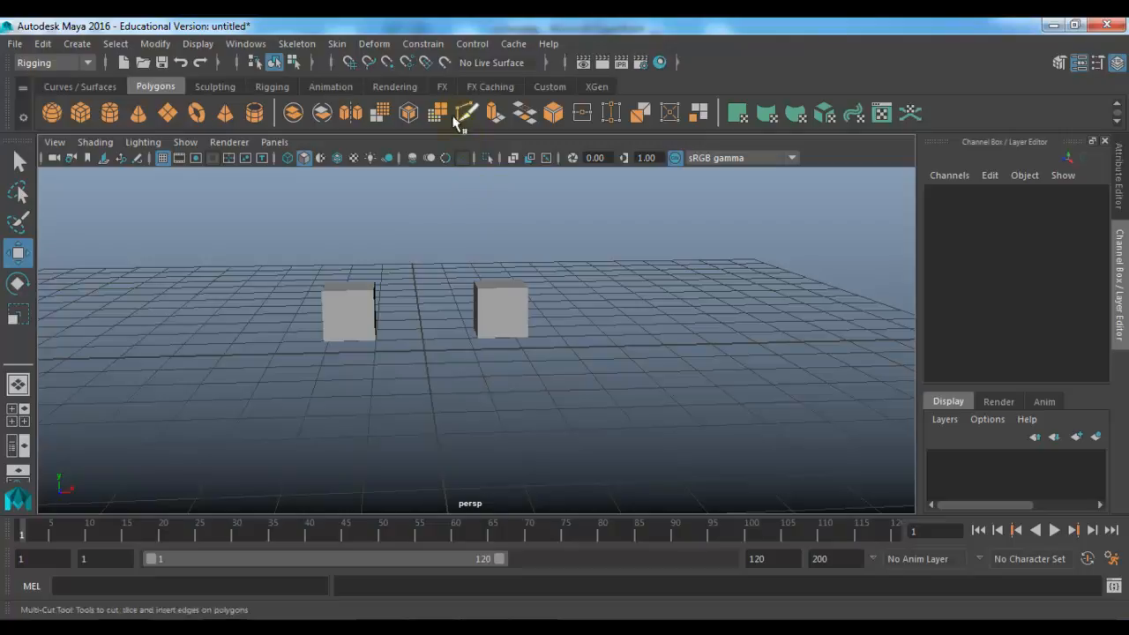
Step: Orient-constrain the right cube to the left cube on all axes, with Maintain offset on and weight 1
click(425, 44)
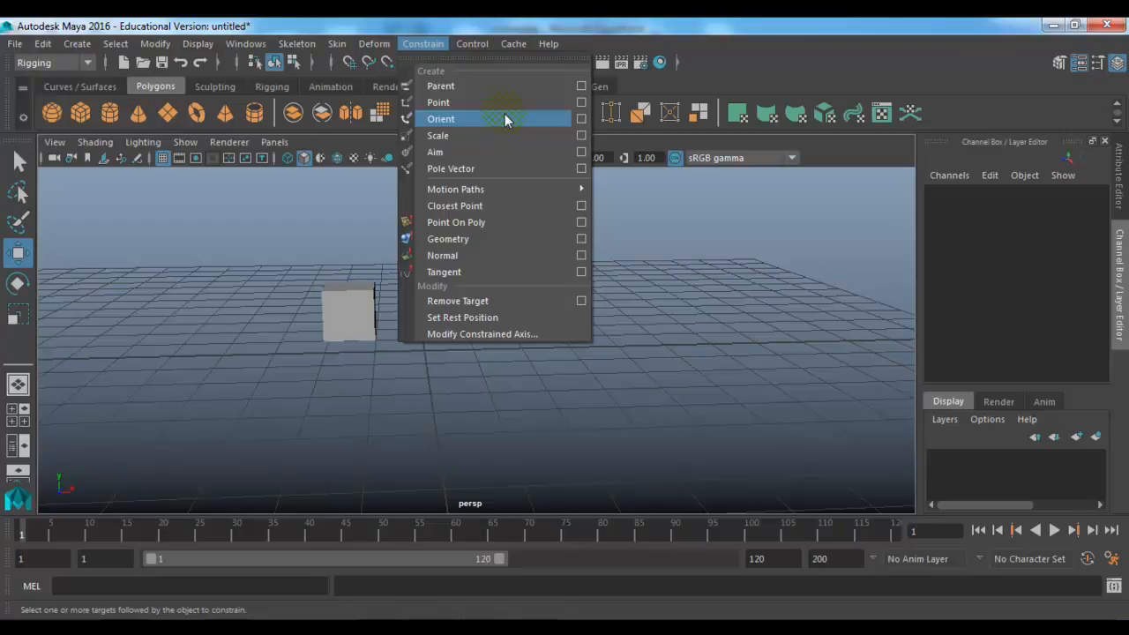
click(304, 371)
drag(270, 274, 405, 389)
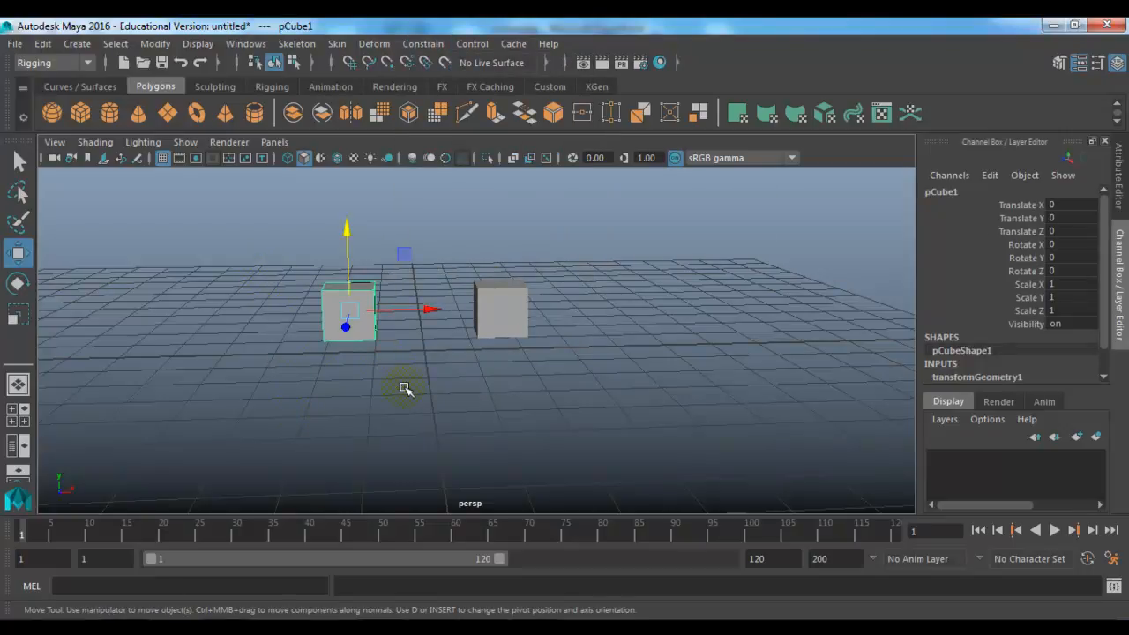
drag(461, 231, 592, 369)
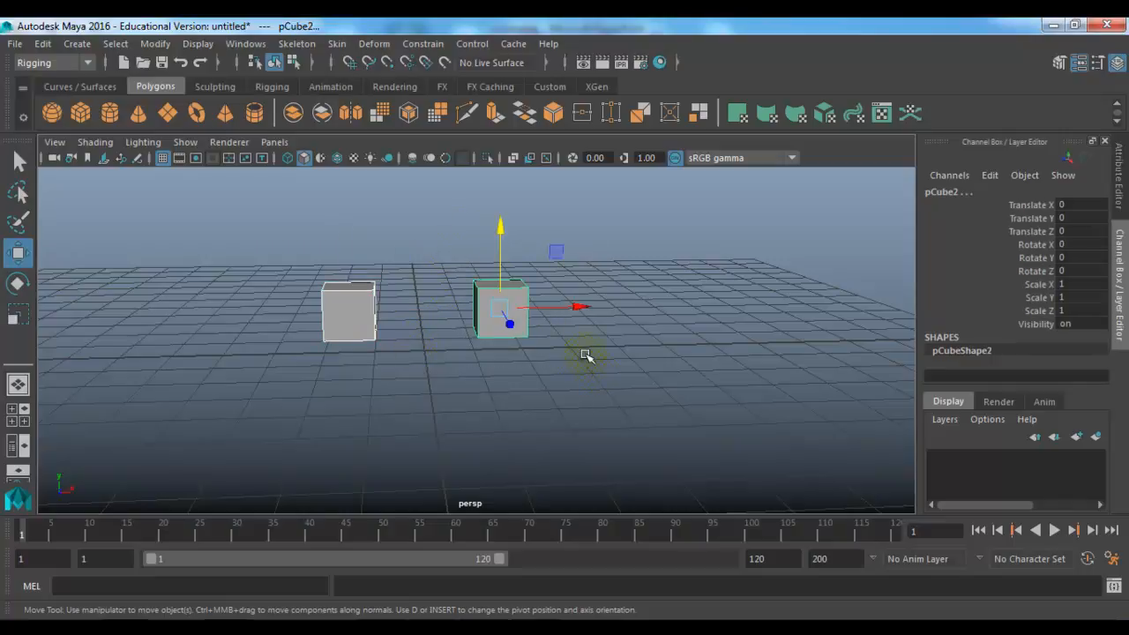
click(423, 43)
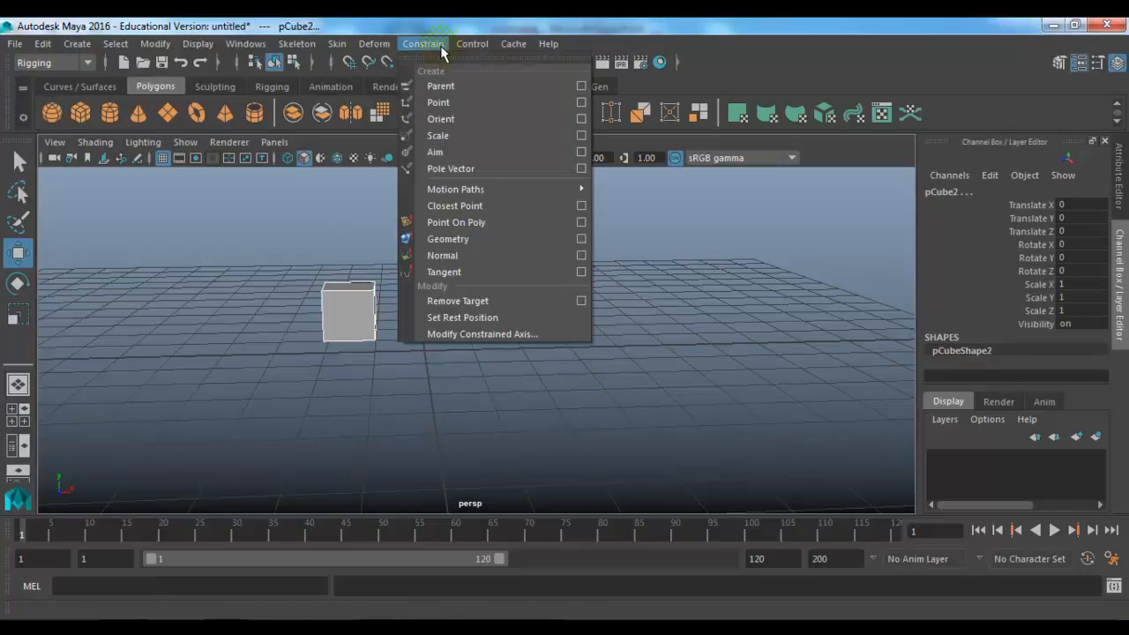
click(580, 119)
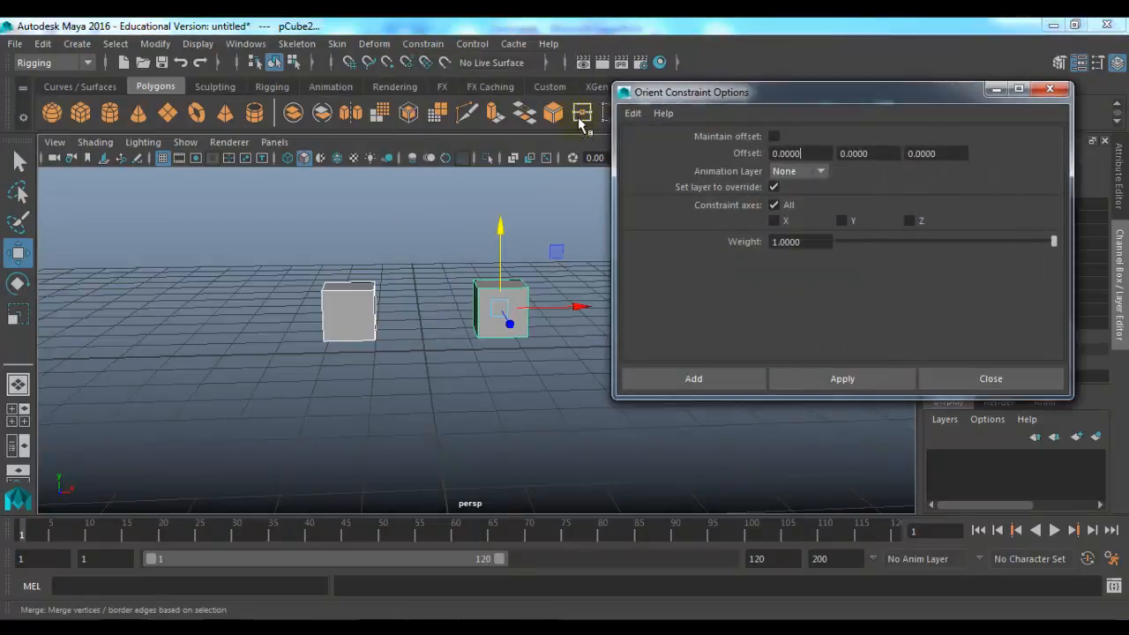
click(774, 138)
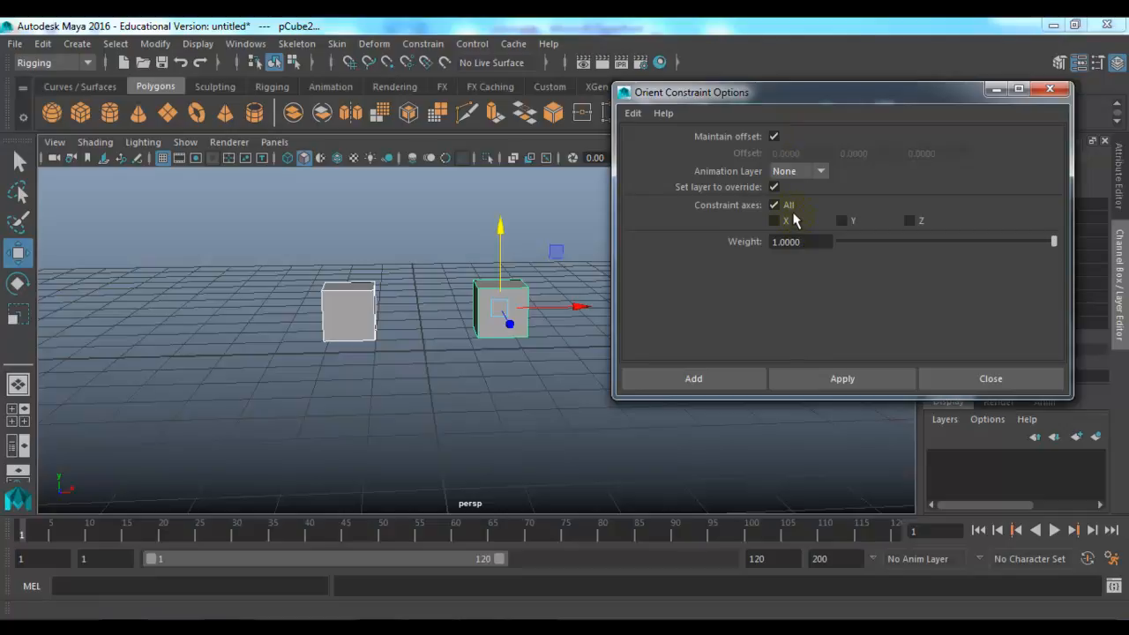
click(751, 373)
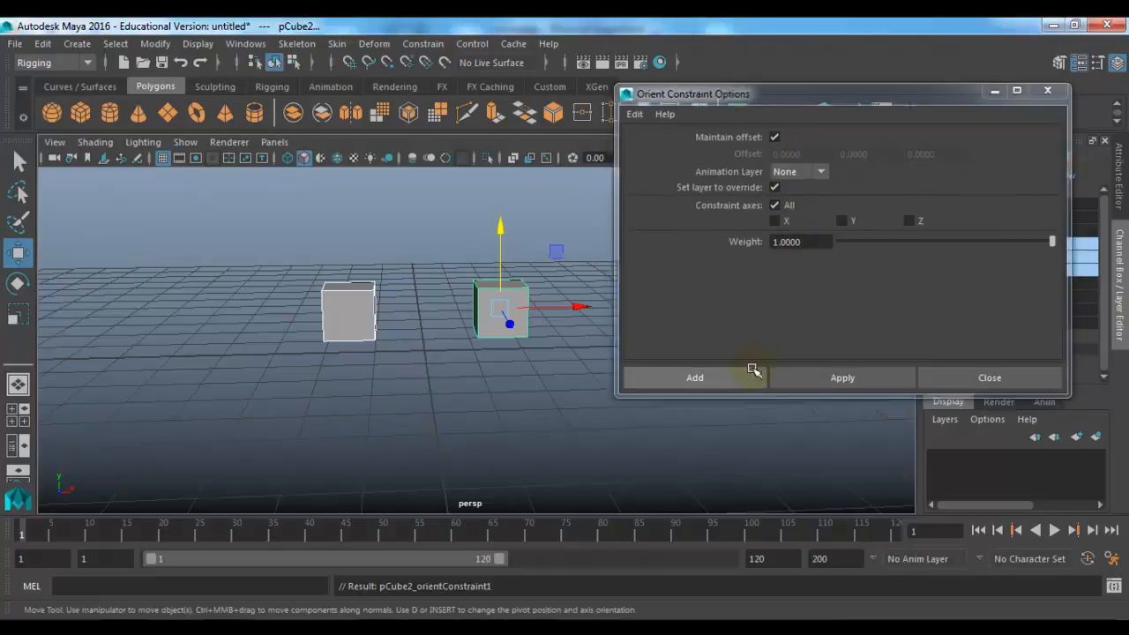
Step: Test-move the left cube by about -2.114 in X and -0.209 in Y, and undo the move
drag(395, 291, 323, 383)
drag(357, 311, 251, 323)
key(ctrl+z)
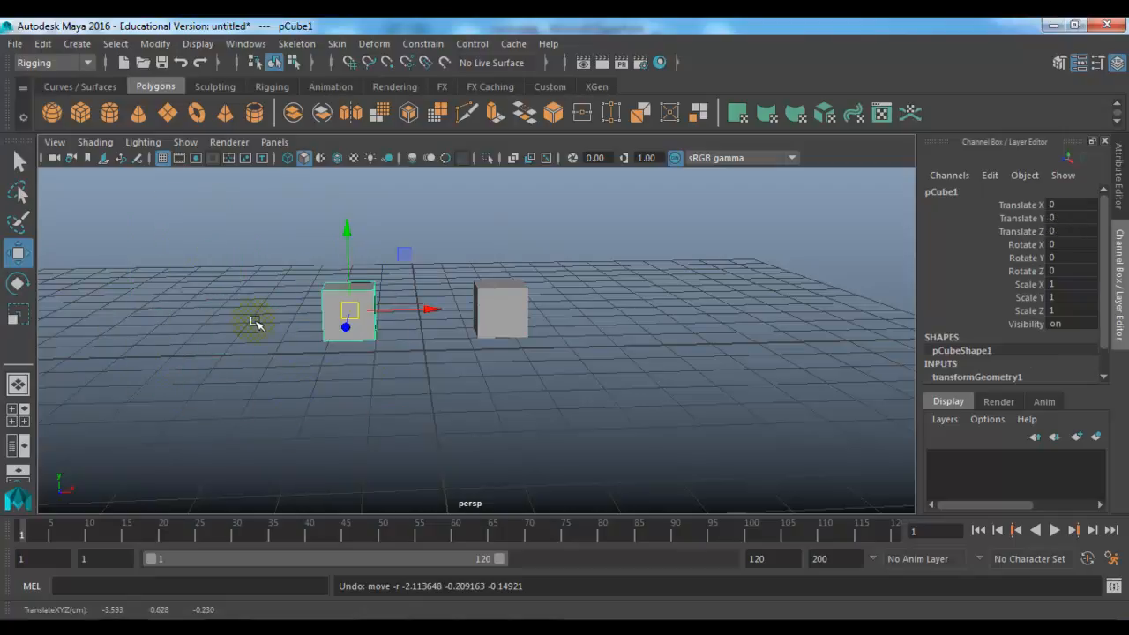
Step: Test-rotate the left cube, including about 8.53° around Z and 21.29° around X, undo all the rotations, and clear the selection
key(e)
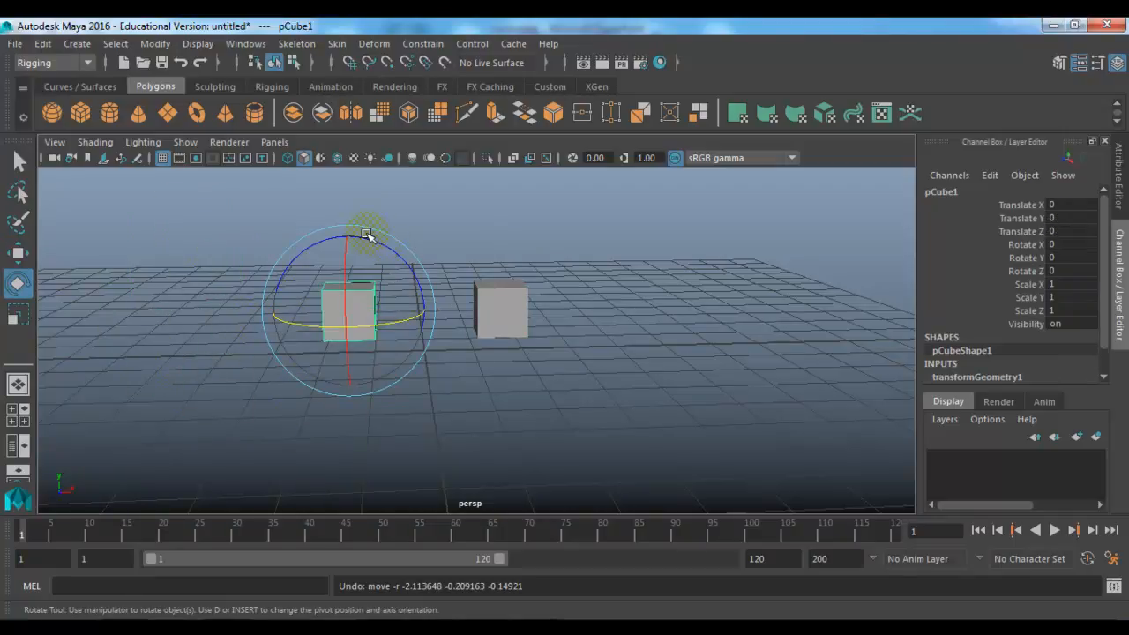
drag(368, 235, 362, 286)
key(ctrl+z)
key(ctrl+z)
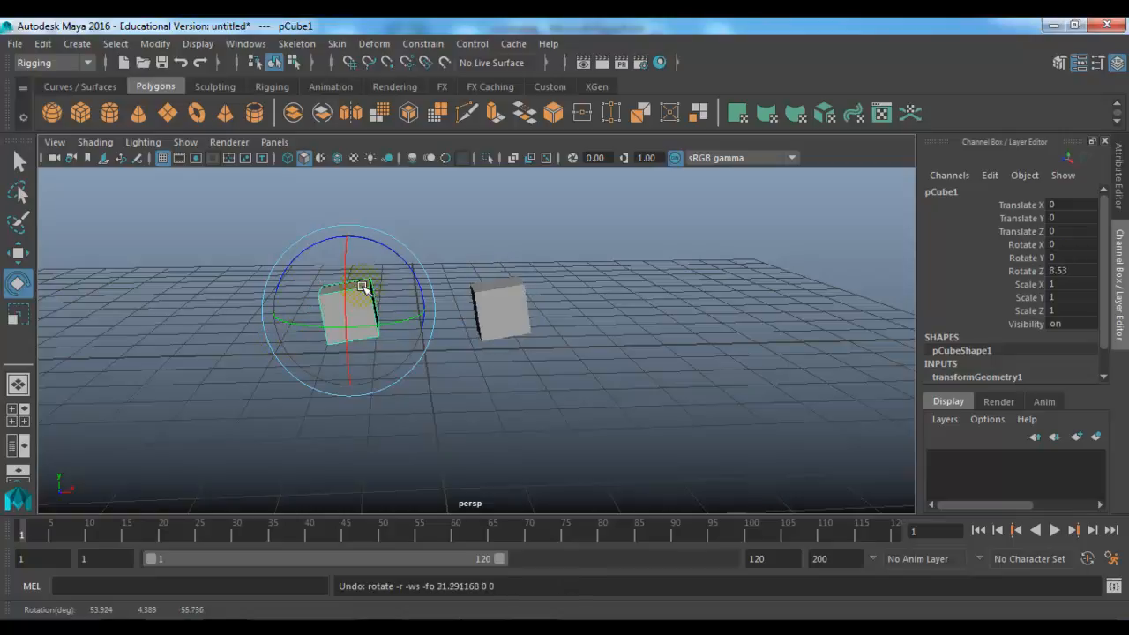
key(ctrl+z)
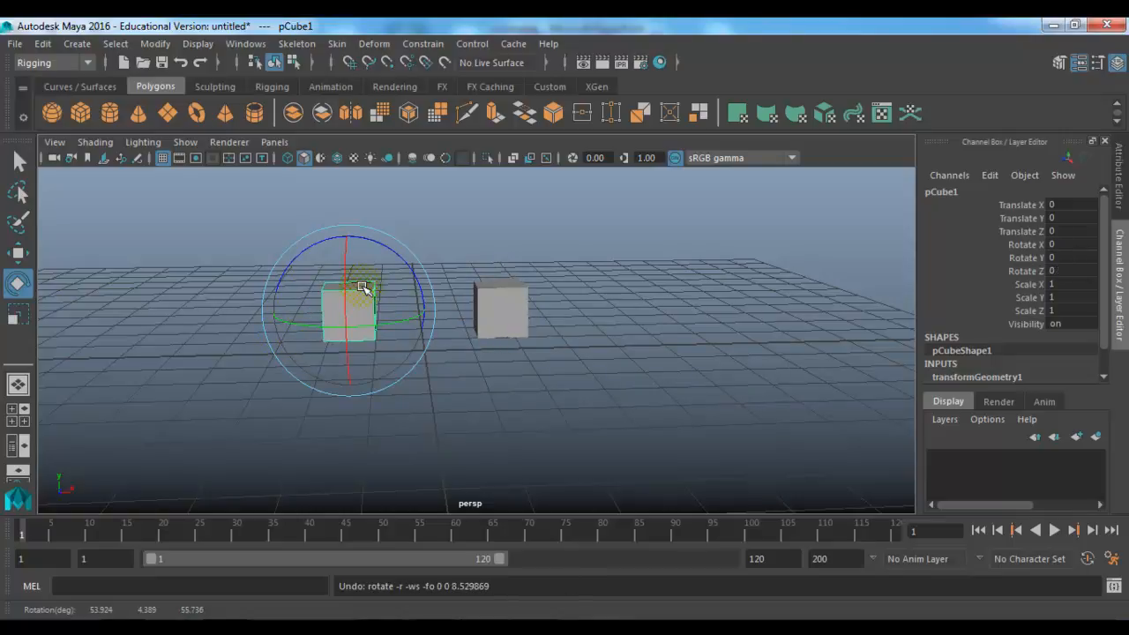
click(179, 265)
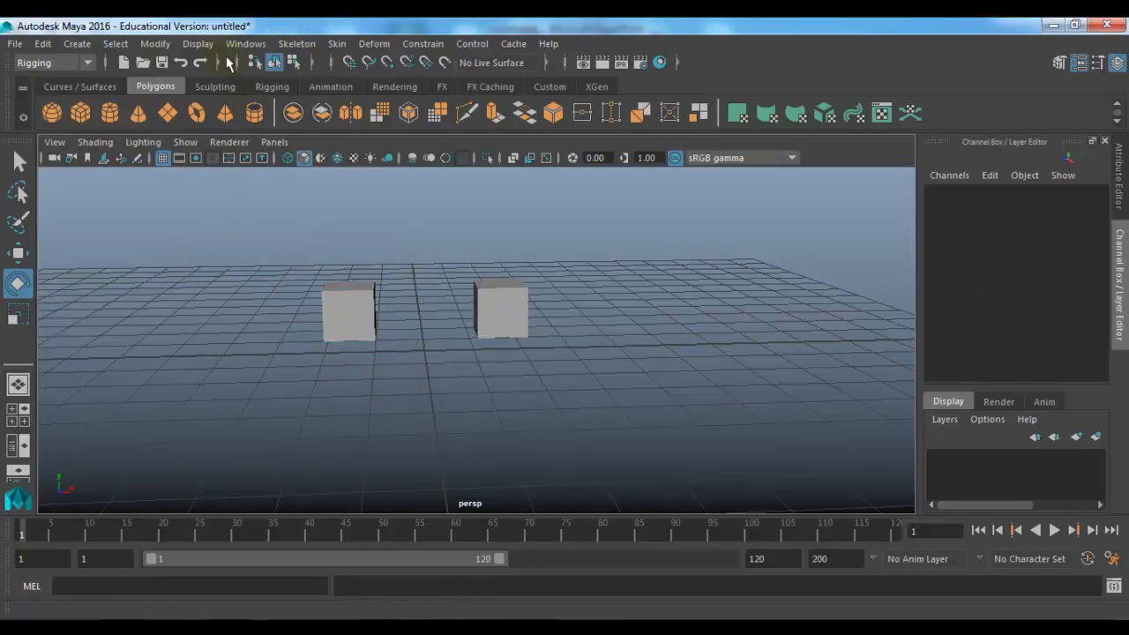
Step: Delete the all-axes orient constraint node under pCube2 in the Outliner and close the Outliner
click(234, 44)
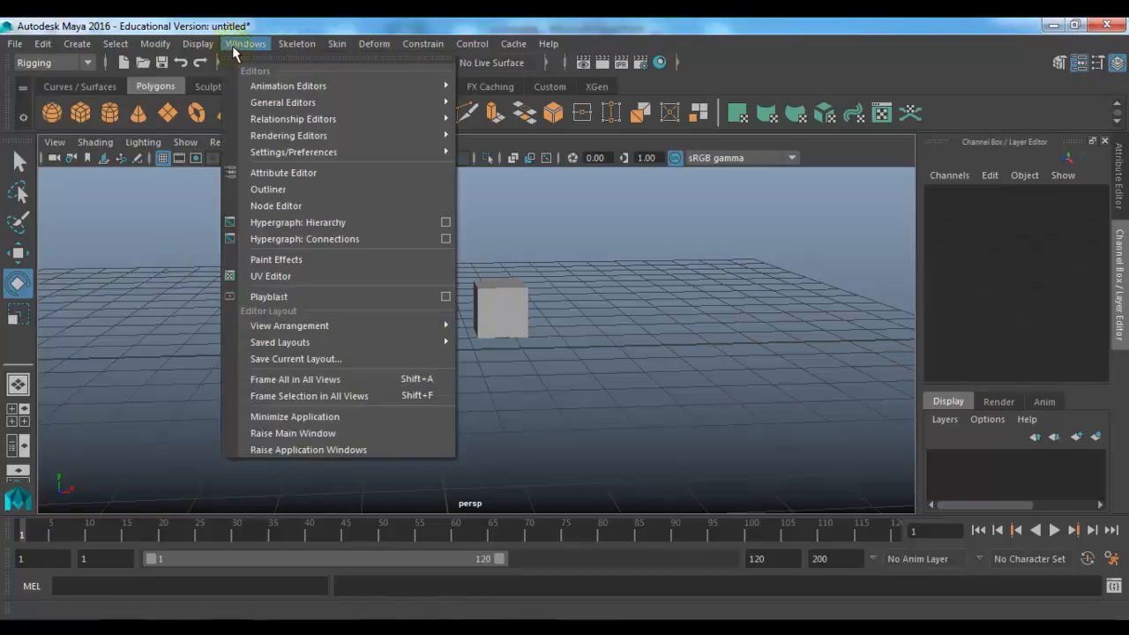
click(269, 189)
click(669, 268)
click(756, 284)
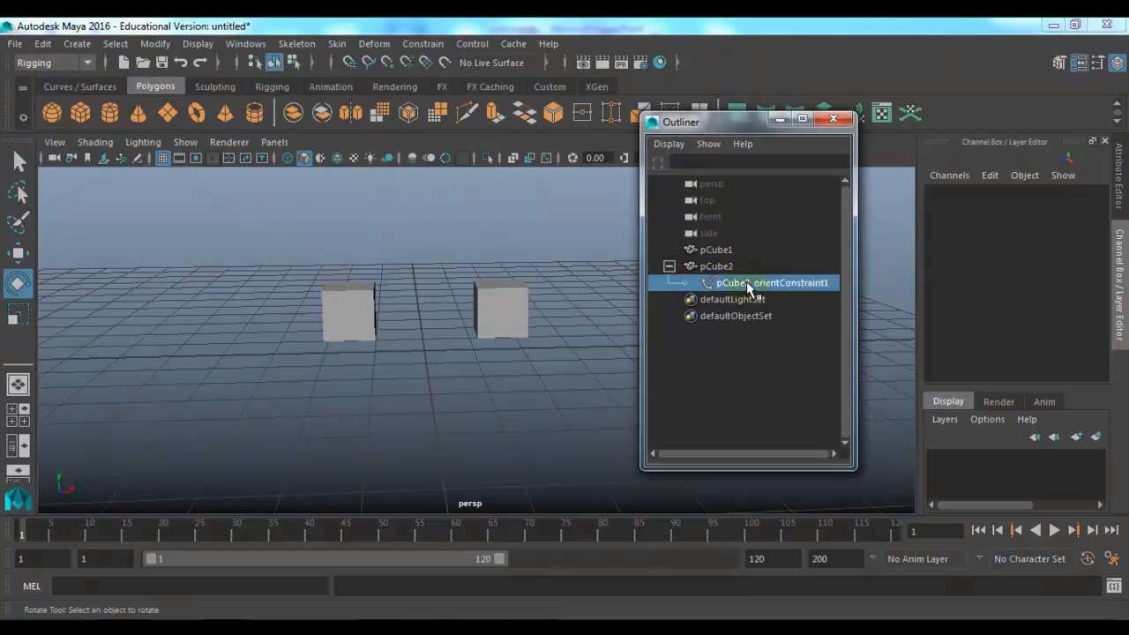
key(Delete)
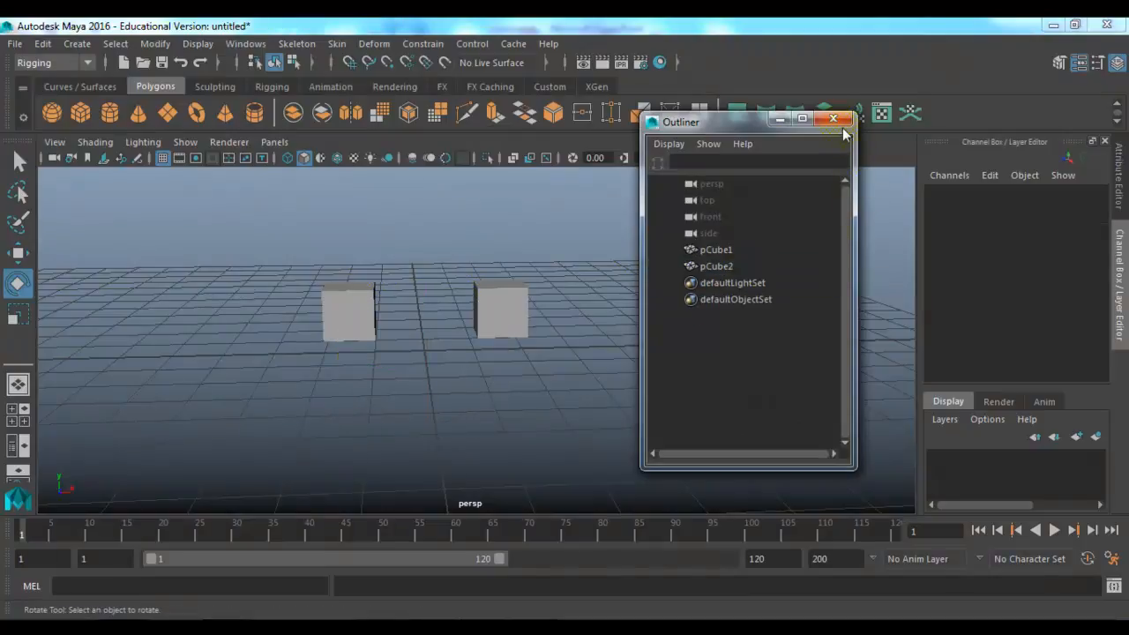
click(833, 119)
Step: Orient-constrain the right cube to the left cube on the X axis only, with Maintain offset on and weight 1, and clear the selection
click(349, 313)
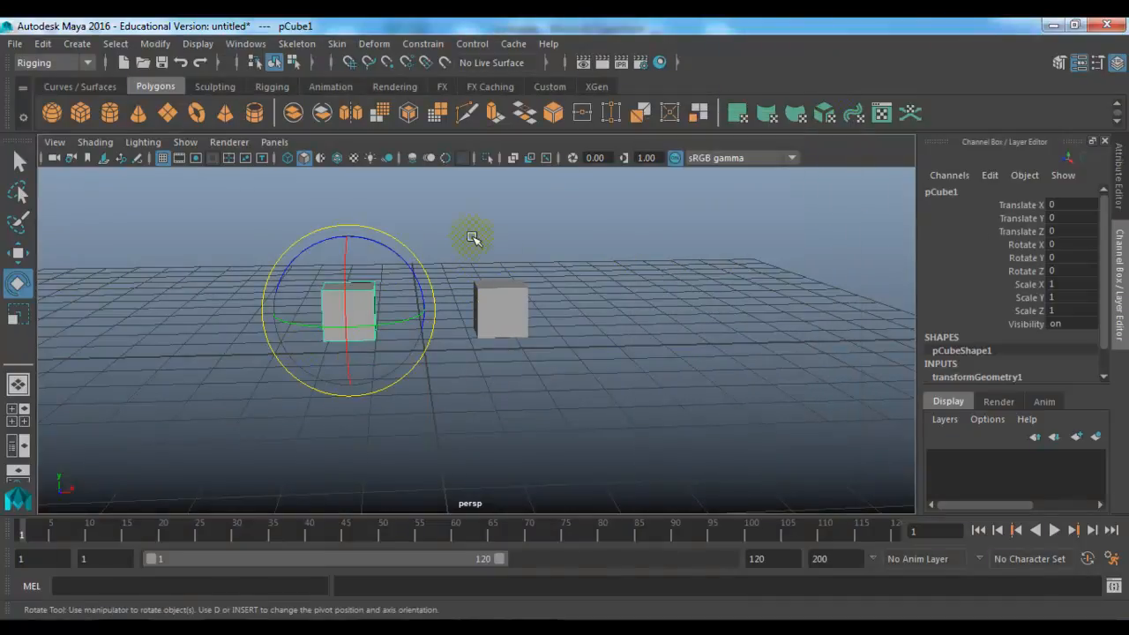
shift+click(501, 309)
click(423, 43)
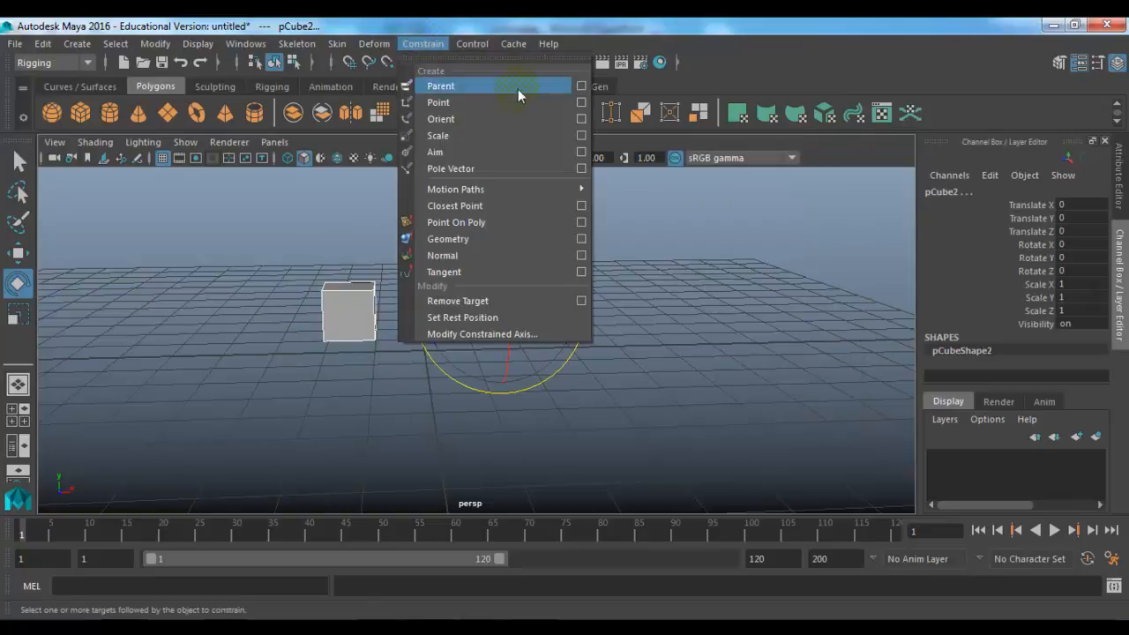
click(581, 119)
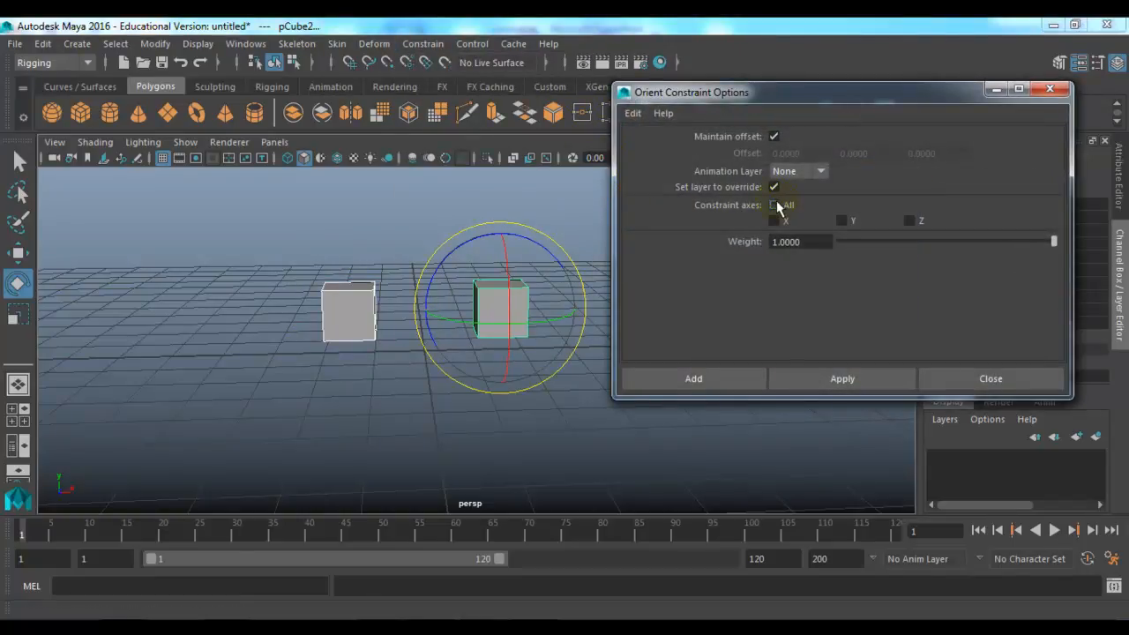
click(776, 220)
click(726, 381)
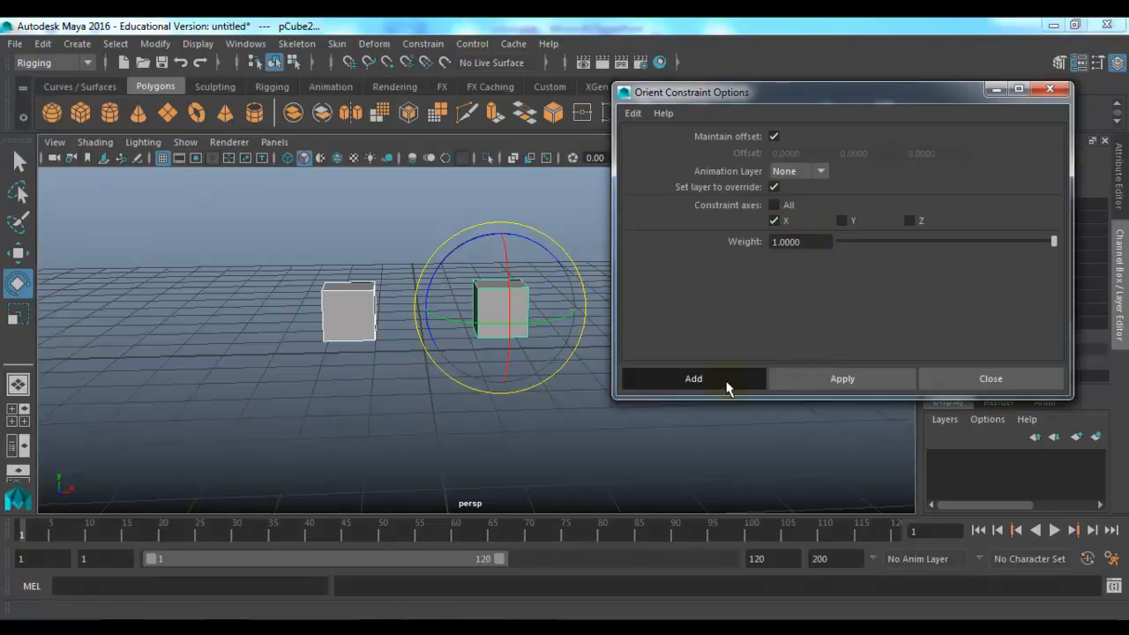
click(605, 421)
Step: Test-rotate the left cube, including about -23.08° around Y, and undo the rotations
click(353, 285)
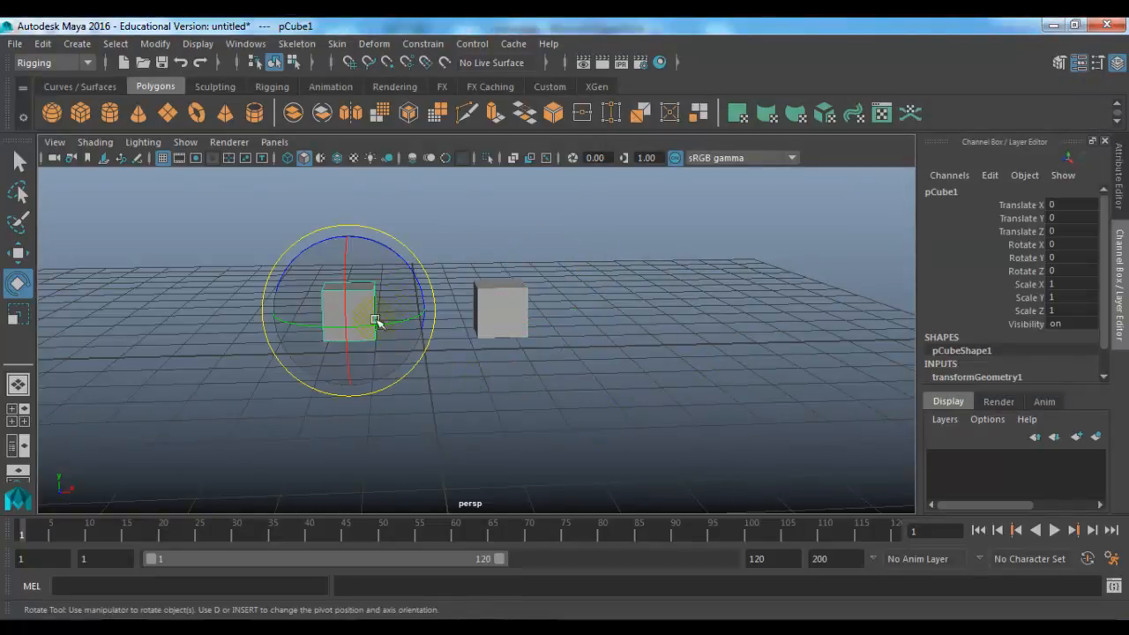
drag(349, 253, 378, 325)
key(ctrl+z)
key(ctrl+z)
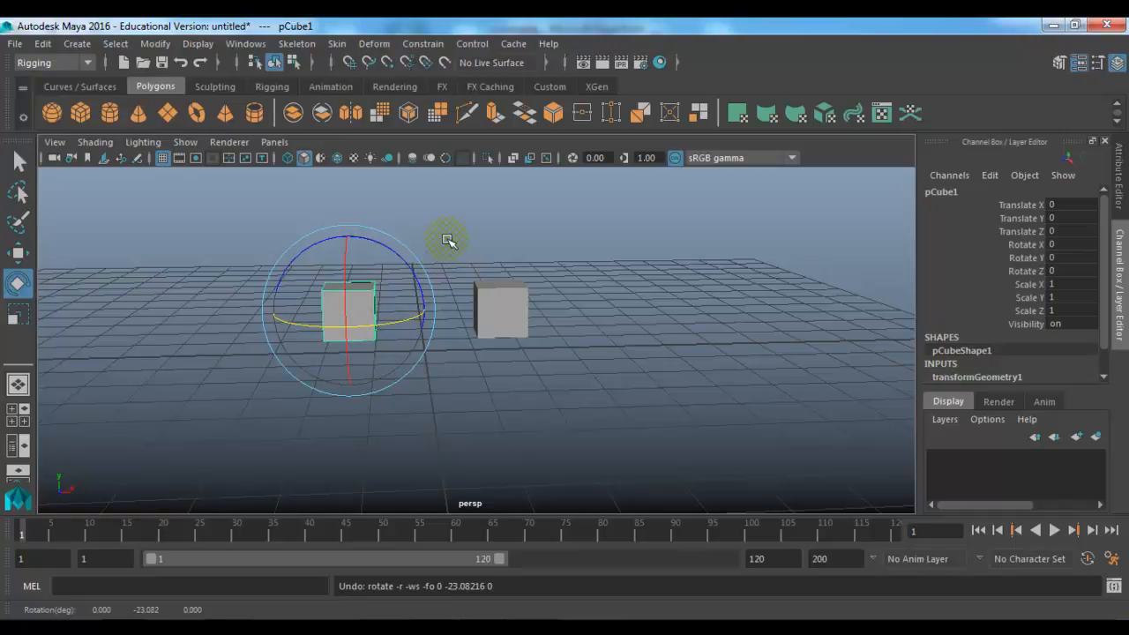
Step: Delete the X-only orient constraint node under pCube2 in the Outliner and close the Outliner
click(234, 44)
click(265, 193)
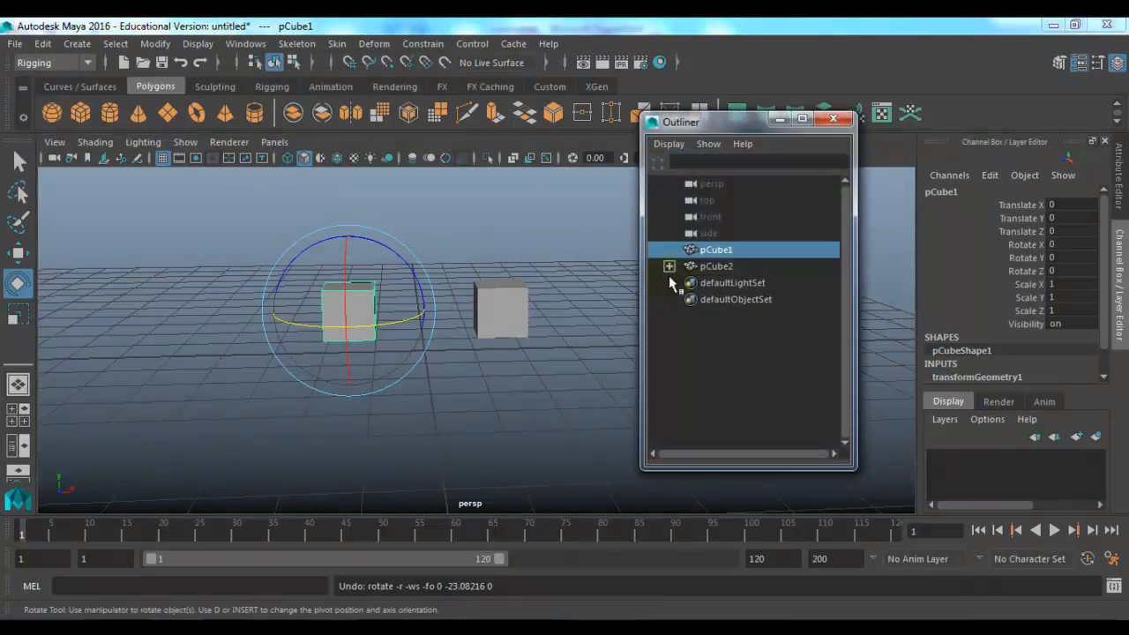
click(669, 266)
click(744, 284)
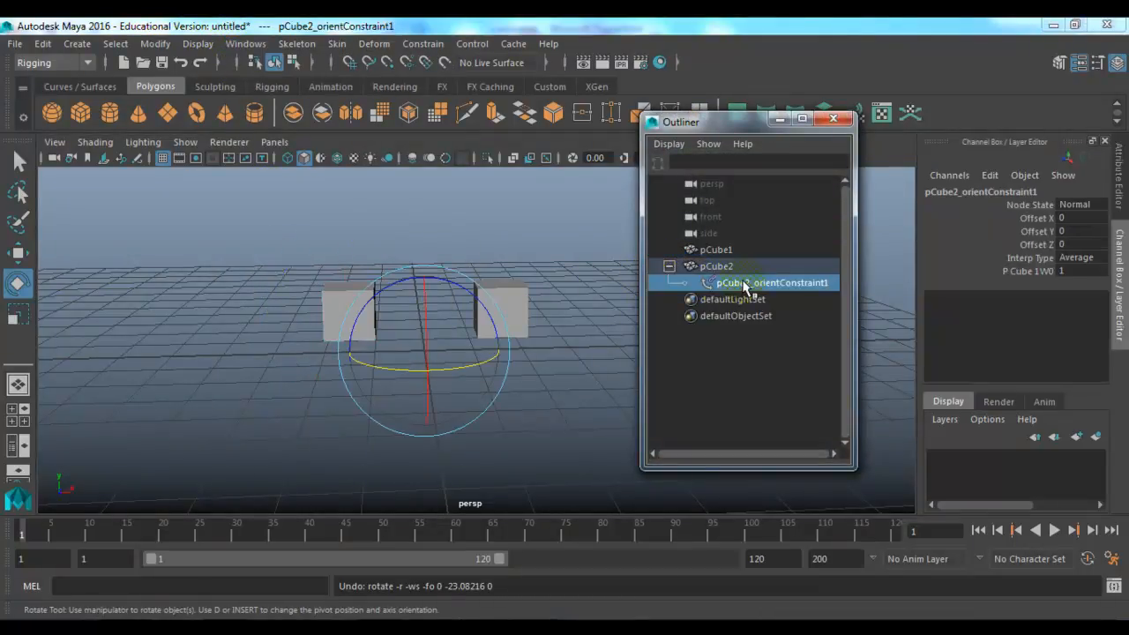
key(Delete)
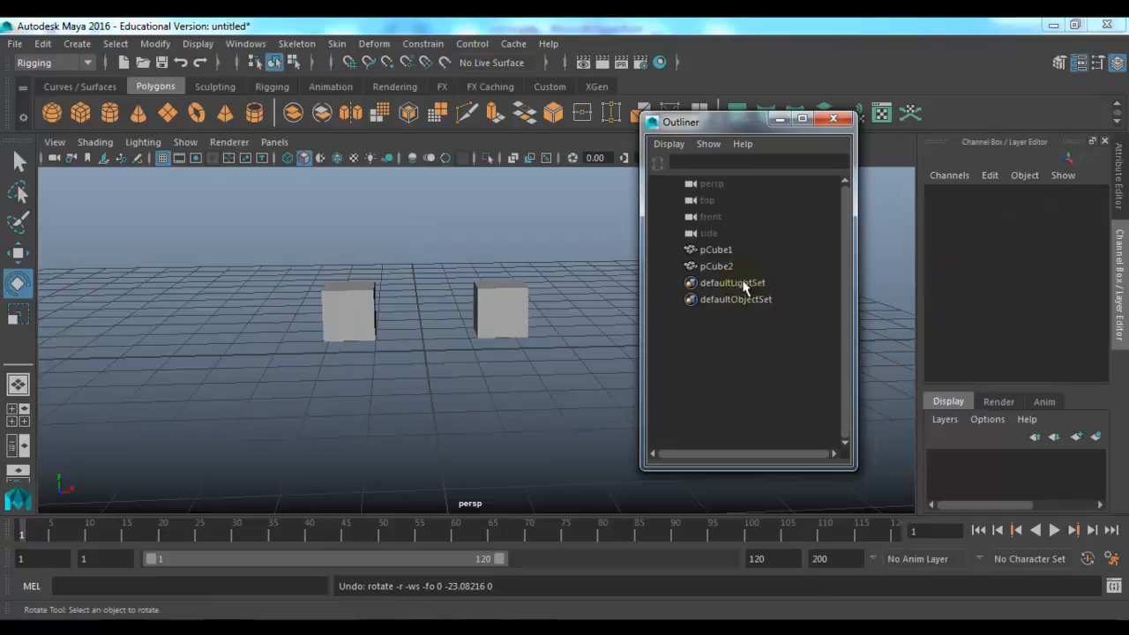
click(833, 119)
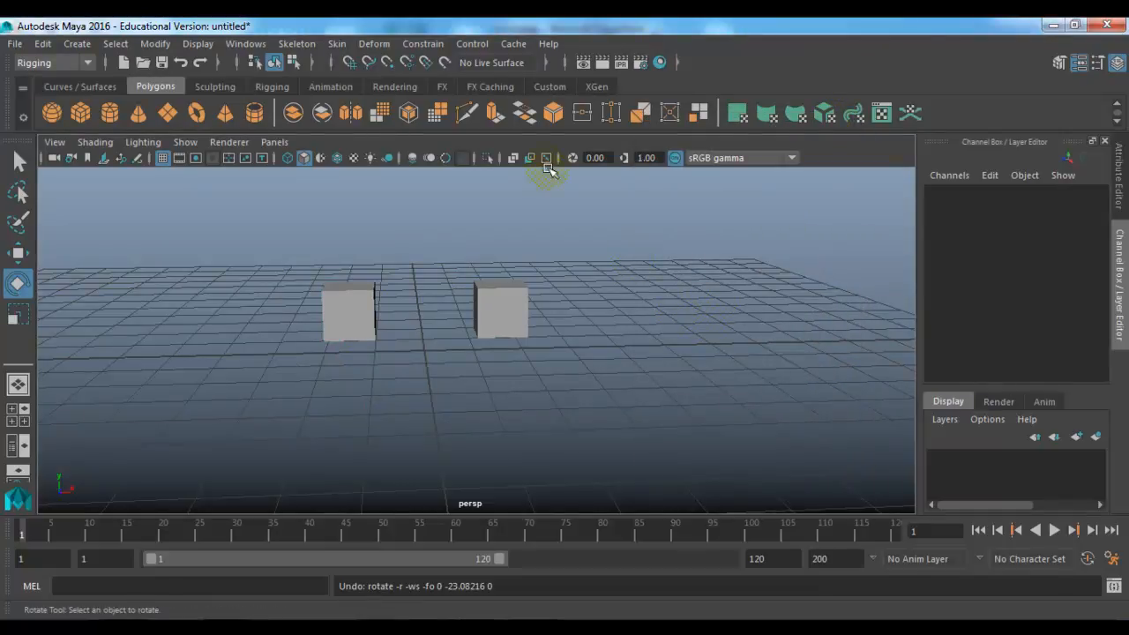
Step: Scale-constrain the right cube to the left cube on all axes, with Maintain offset on and weight 1
click(423, 43)
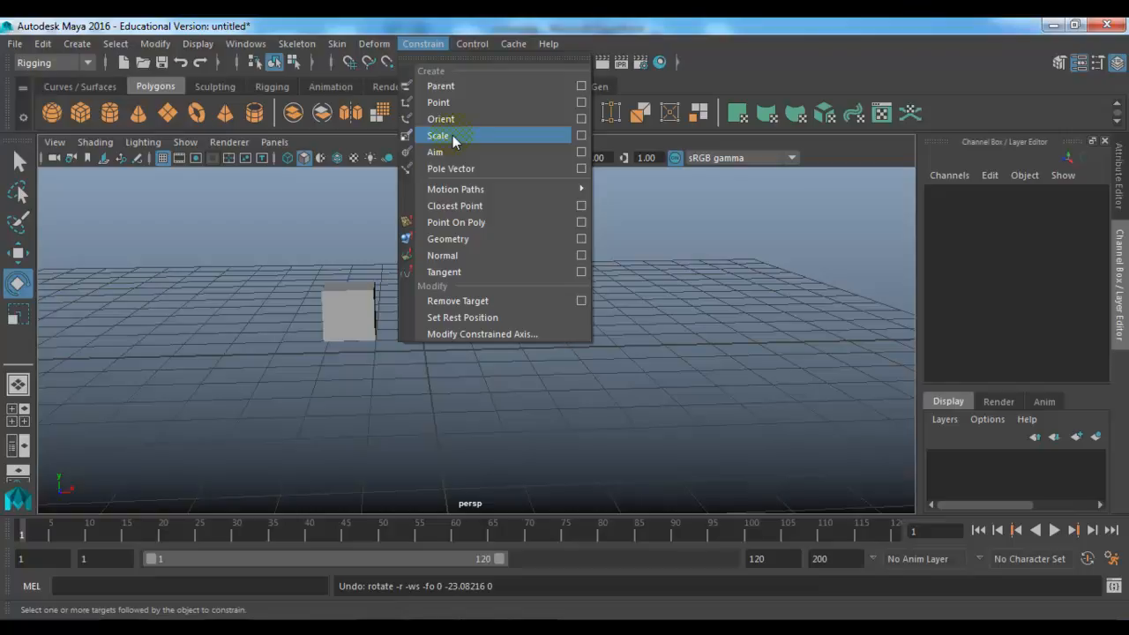
click(292, 387)
drag(285, 212, 381, 324)
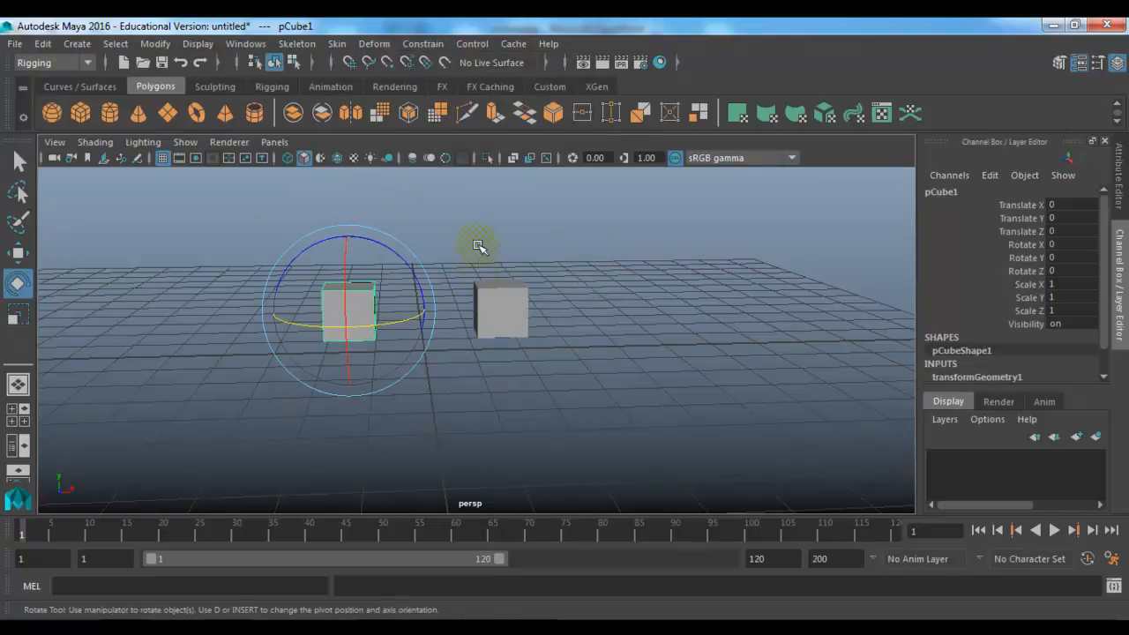
shift+drag(479, 242, 548, 343)
click(424, 43)
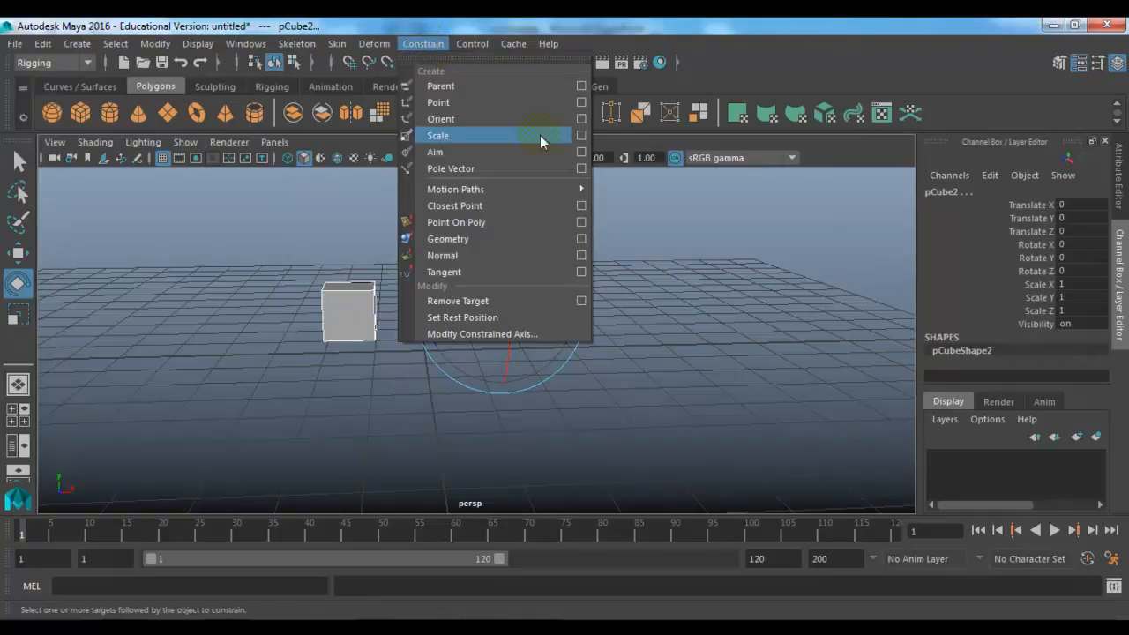
click(582, 135)
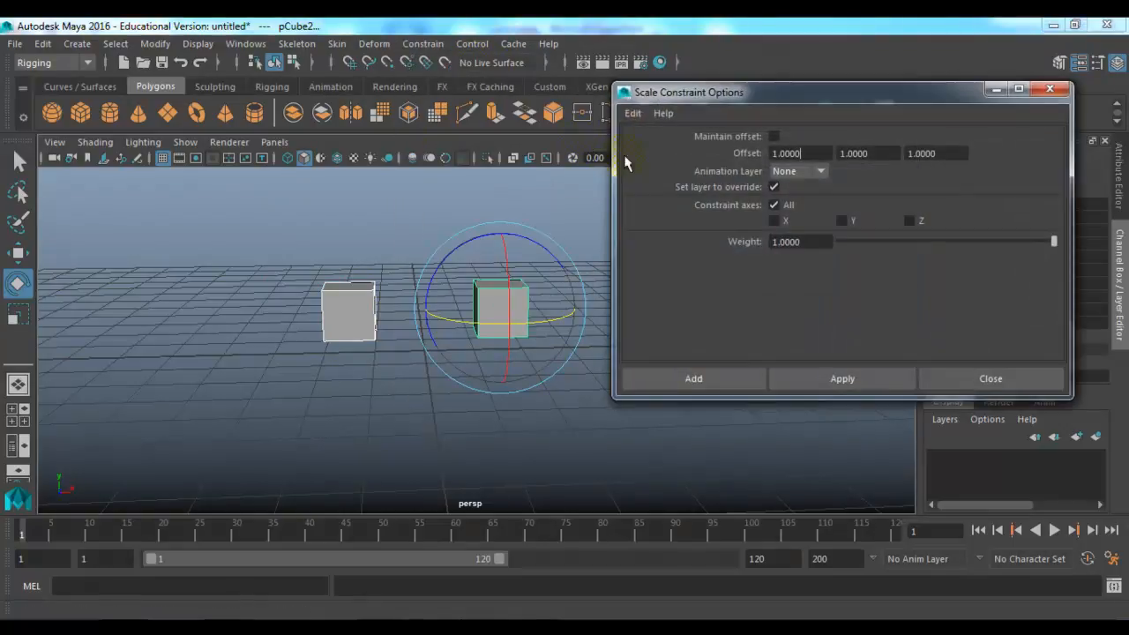
click(774, 136)
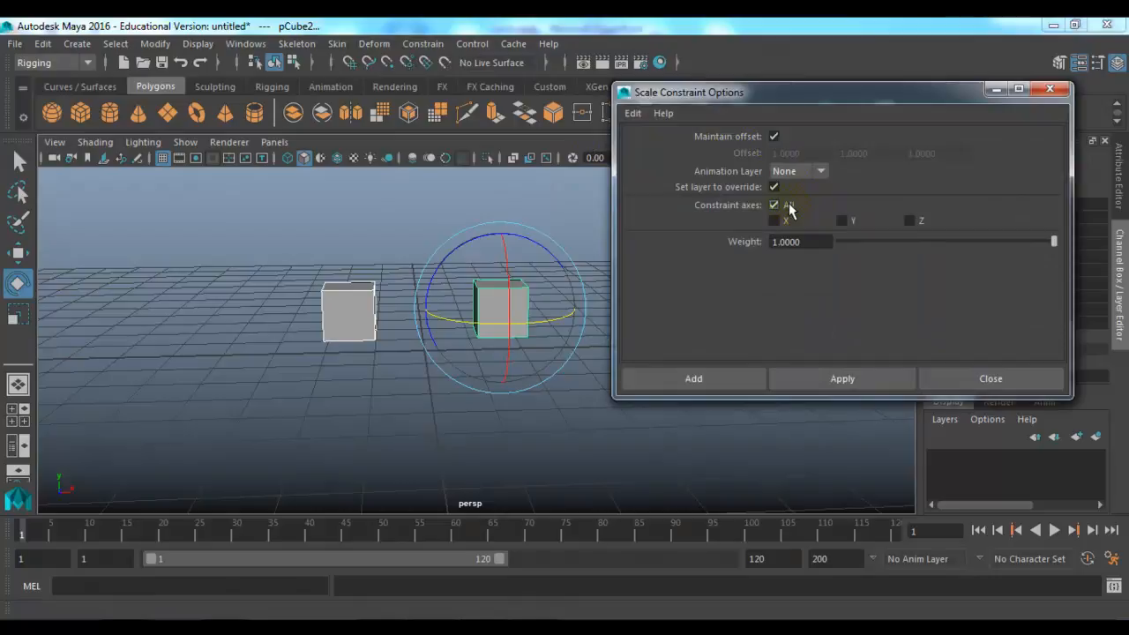
click(726, 378)
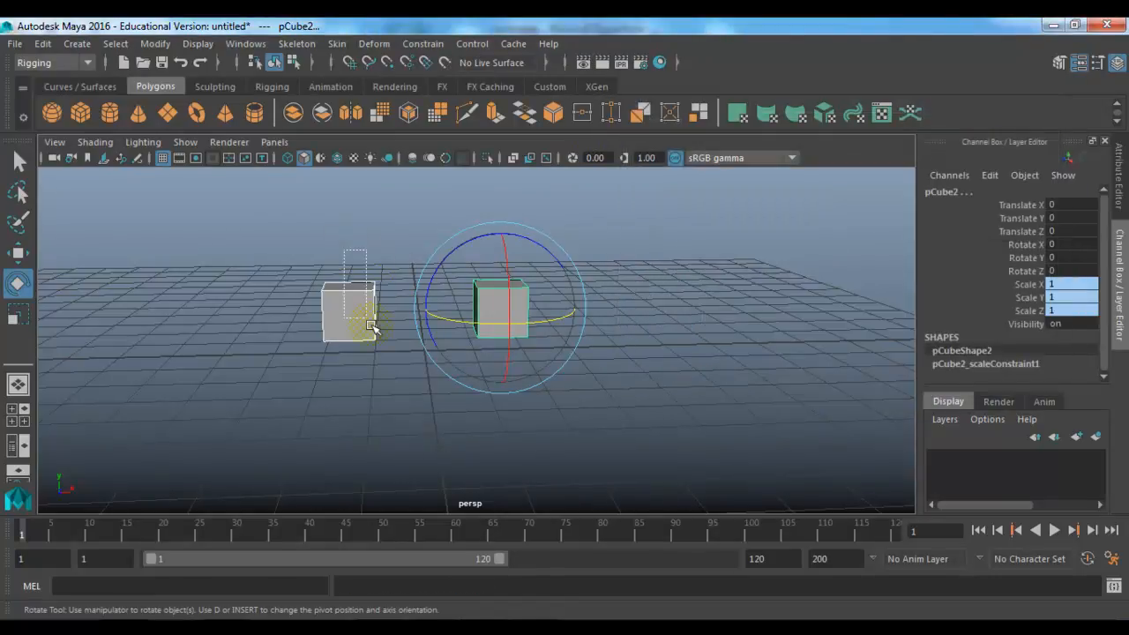
Step: Test-scale the left cube separately by about 2.96 in Y, along X, and by about 2.04 in Z, undoing each change
click(358, 306)
key(r)
drag(350, 240, 344, 82)
key(ctrl+z)
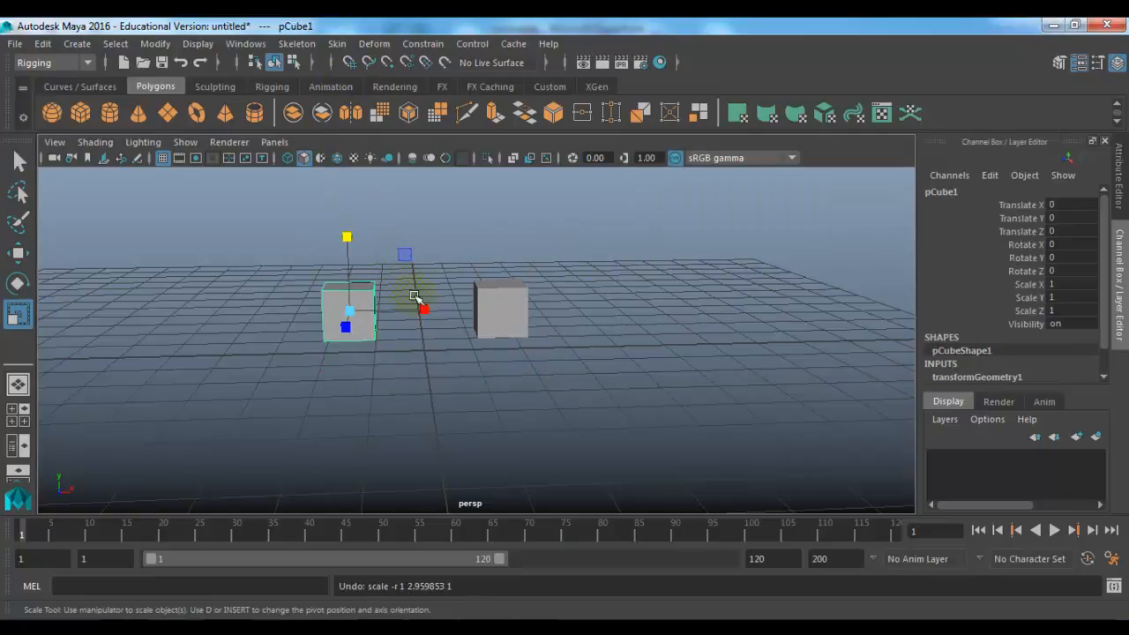
drag(423, 309, 464, 316)
key(ctrl+z)
alt+drag(365, 348, 300, 404)
key(ctrl+z)
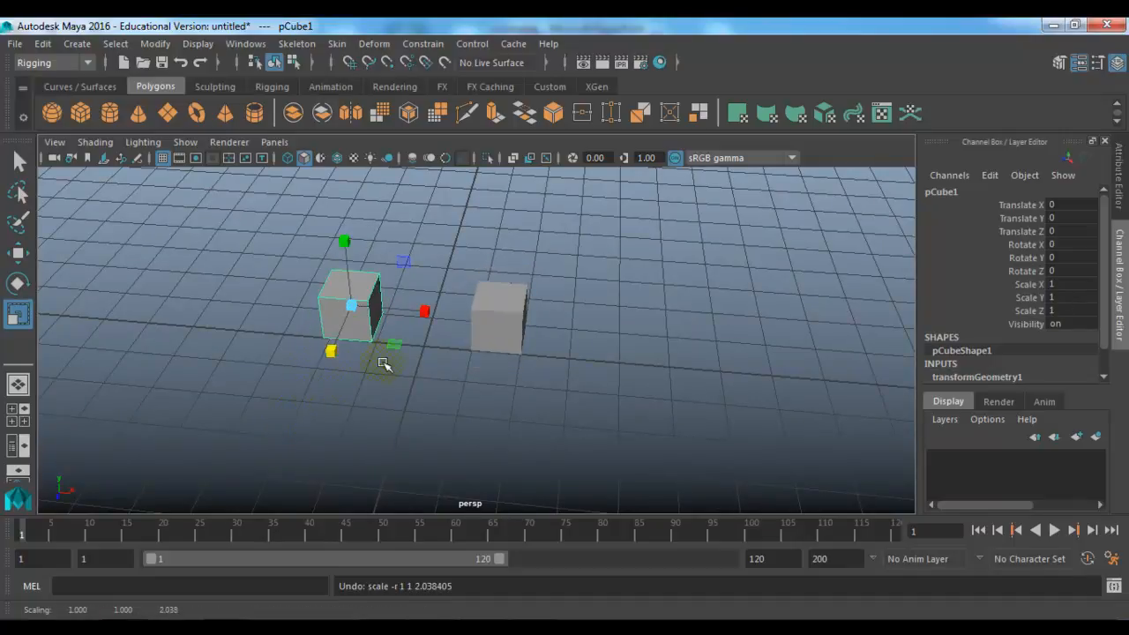
alt+drag(366, 337, 402, 355)
key(ctrl+z)
alt+right_drag(401, 354, 461, 383)
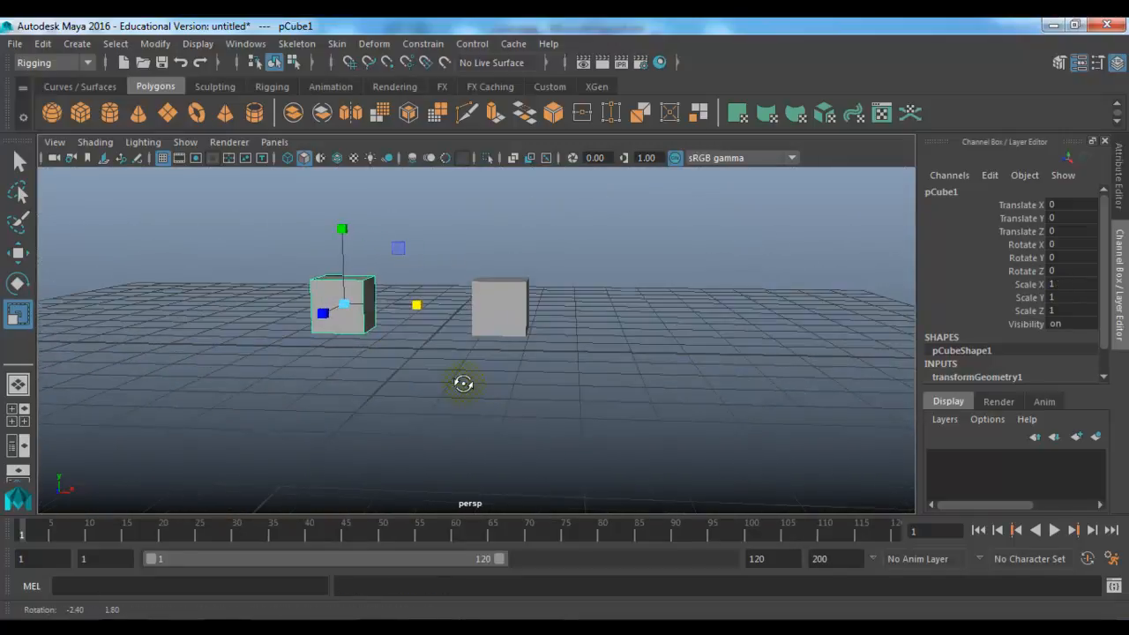
Step: Scale the left cube uniformly to about 1.073 and clear the selection
drag(345, 307, 375, 311)
mouse_move(375, 311)
alt+mouse_down()
mouse_move(395, 345)
mouse_move(381, 323)
alt+mouse_up()
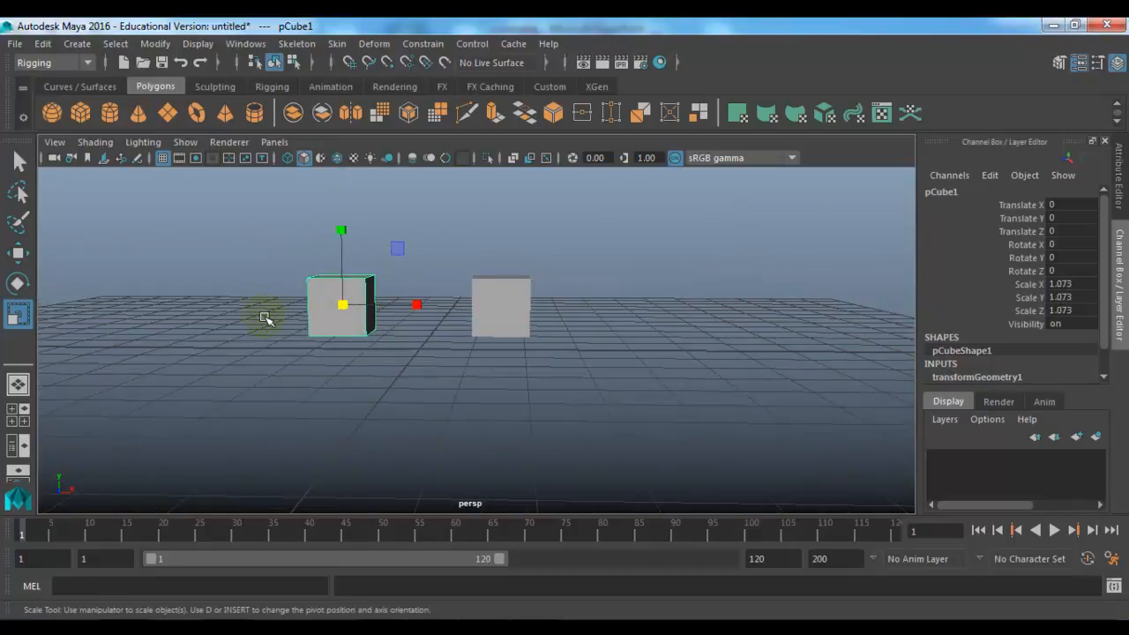
click(266, 319)
Step: Delete the scale constraint node under pCube2 in the Outliner and close the Outliner
click(246, 43)
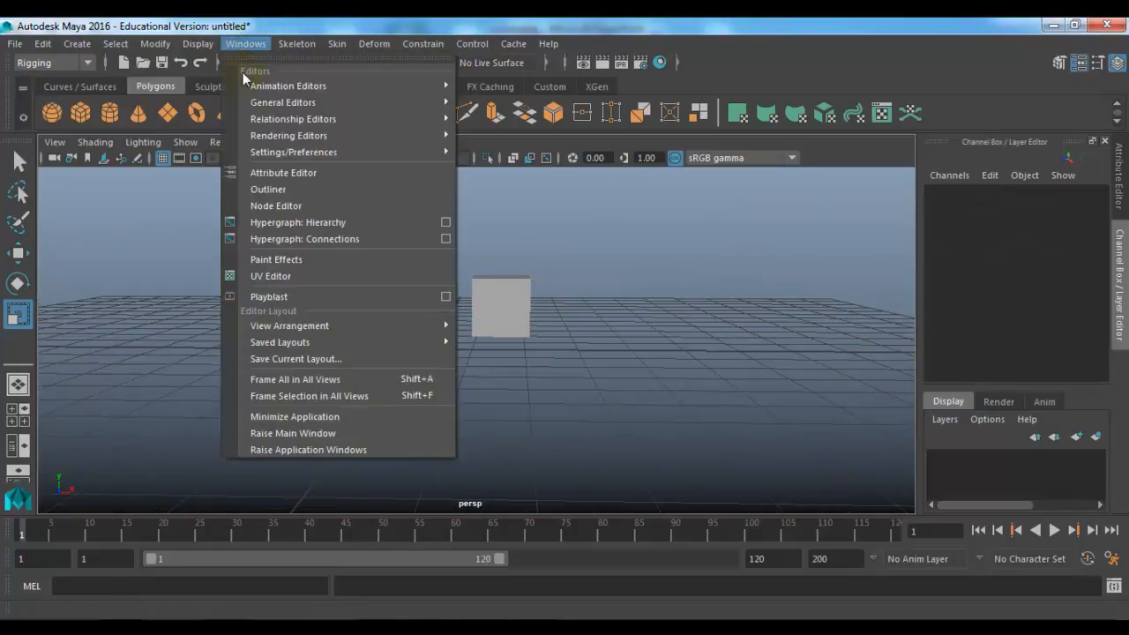
click(264, 190)
click(669, 265)
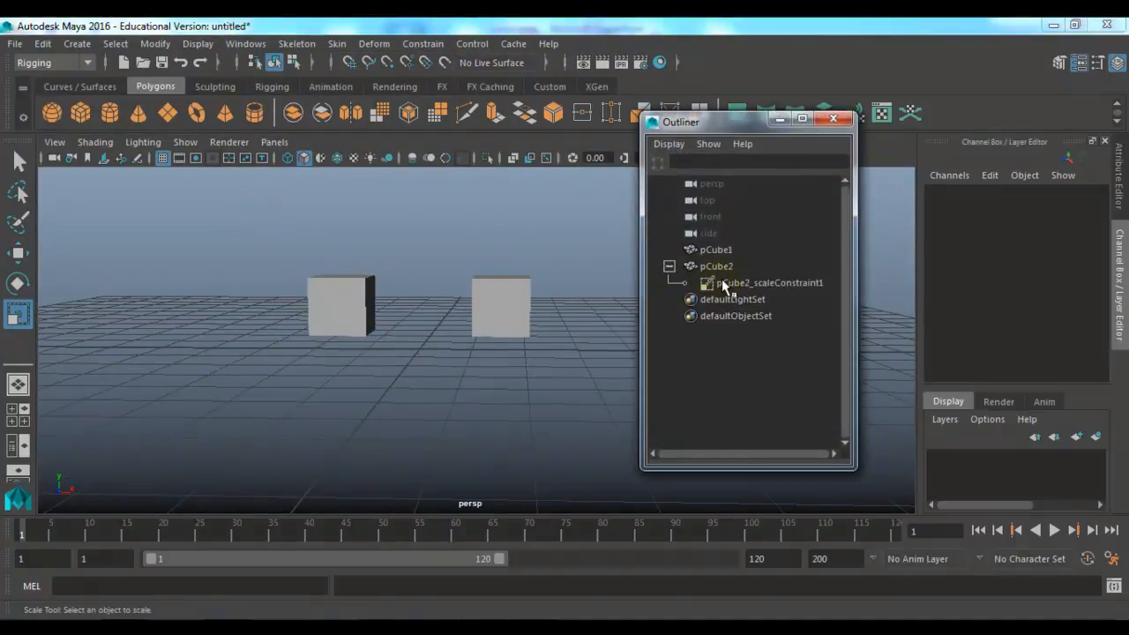
click(726, 283)
key(Delete)
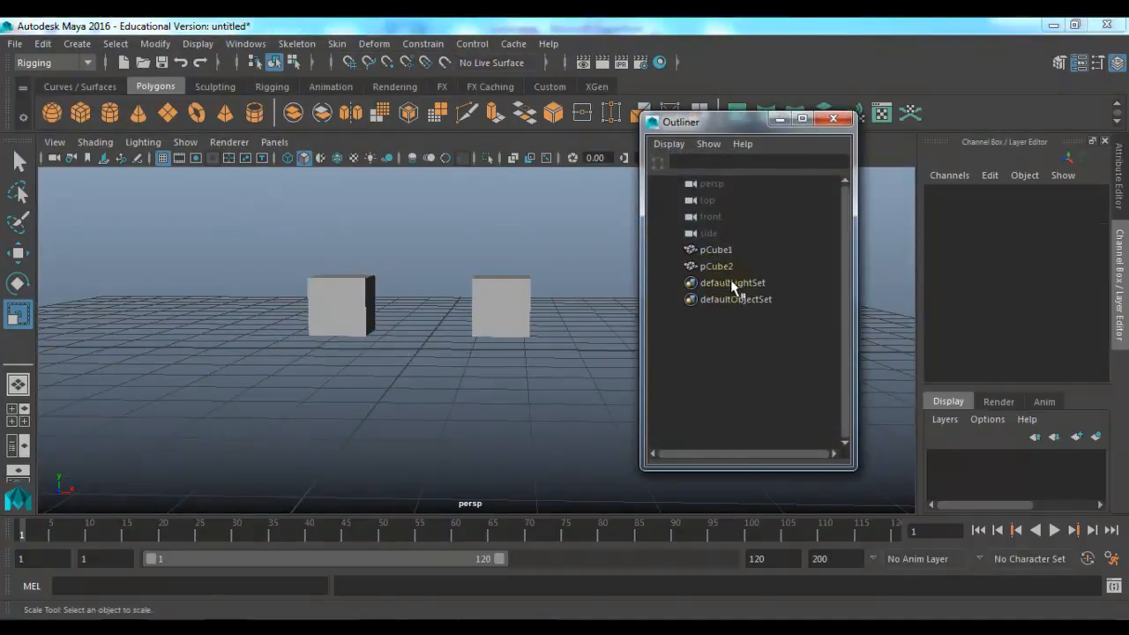
click(843, 123)
Step: Parent-constrain the right cube to the left cube on all translate and rotate axes, with Maintain offset on and weight 1
alt+drag(711, 332, 742, 353)
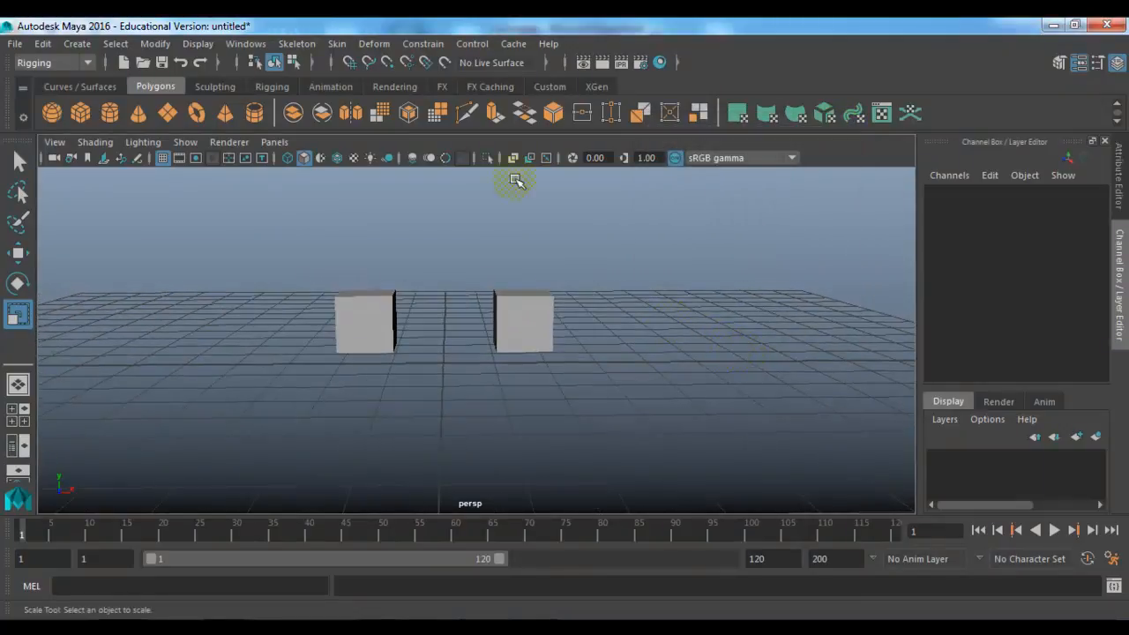
click(424, 44)
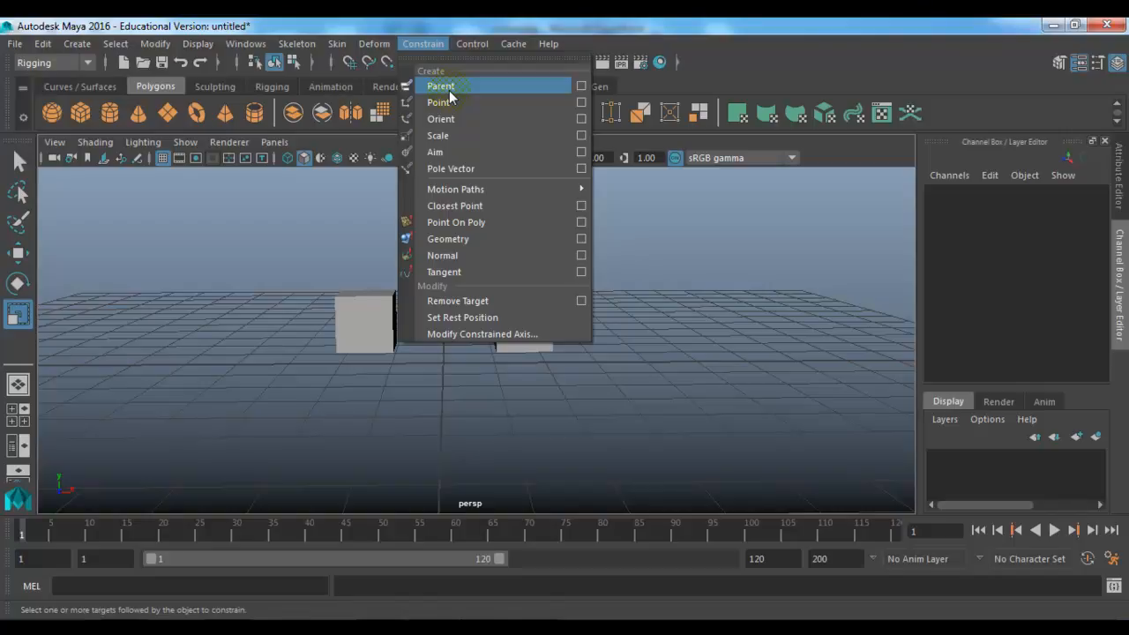
drag(319, 253, 385, 401)
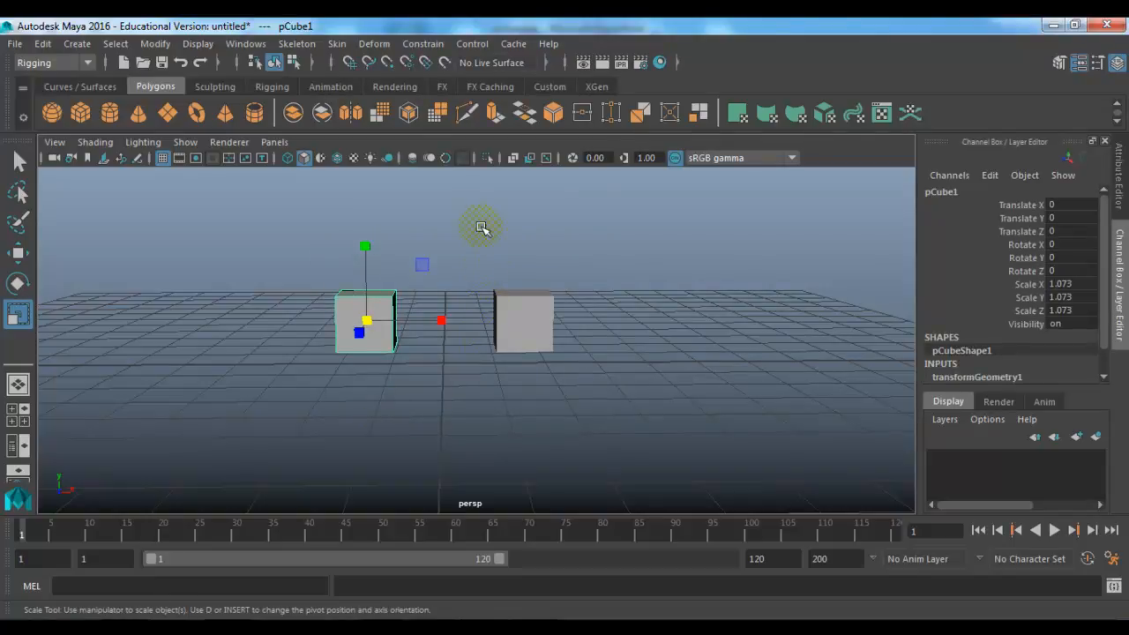
drag(482, 227, 604, 401)
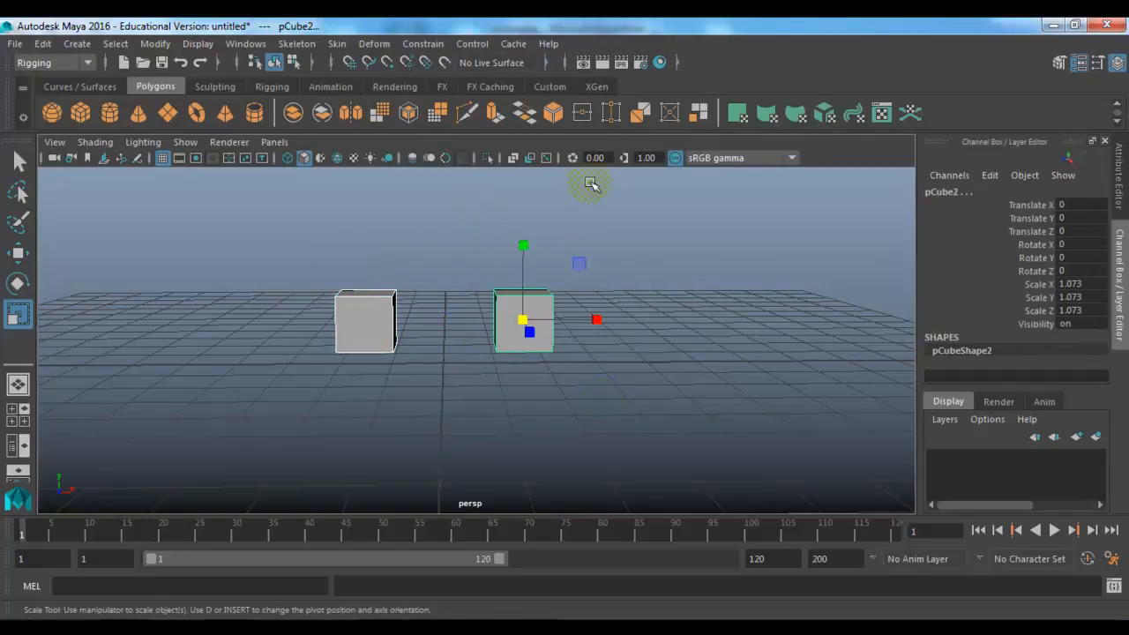
click(423, 43)
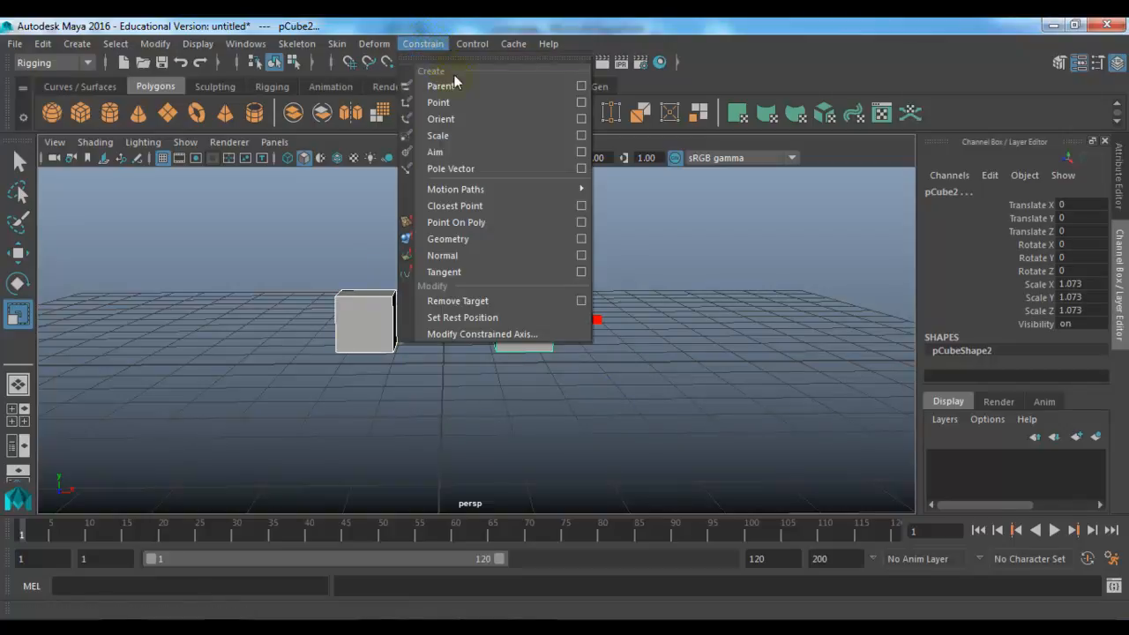
click(580, 85)
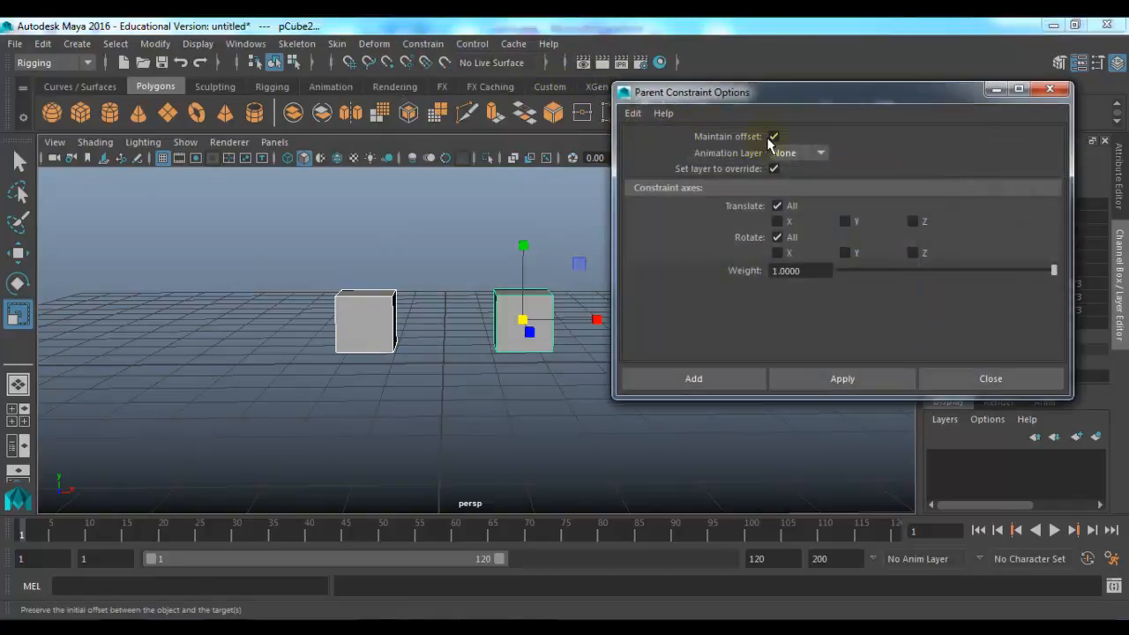
click(694, 379)
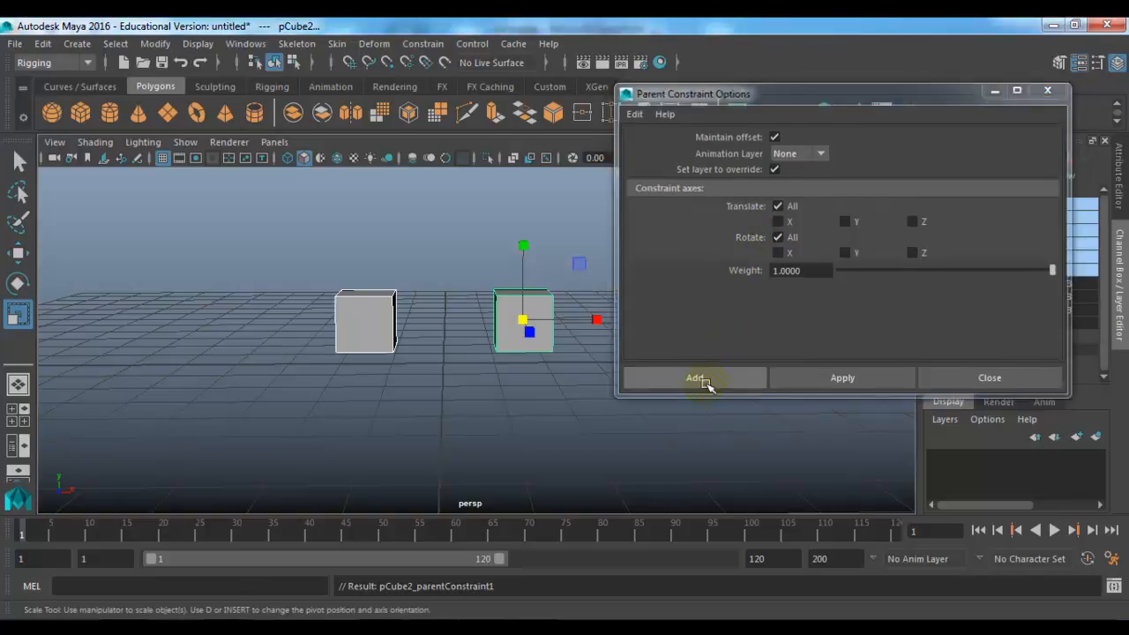
Step: Test-move the left cube, including to about -2.912 in X, 0.145 in Y and -0.197 in Z, and undo the moves
click(388, 325)
key(w)
key(ctrl+z)
key(ctrl+z)
key(ctrl+z)
key(ctrl+z)
key(ctrl+z)
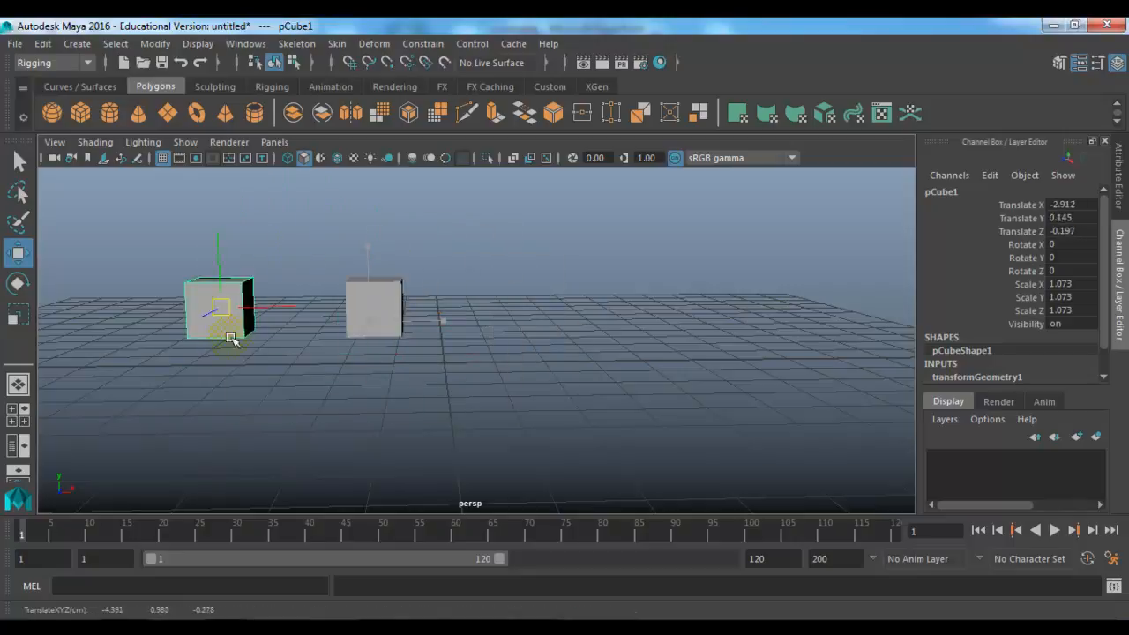
Step: Test-rotate the left cube about 116.9° in Z and about 30.65° in Y, undoing each rotation, and clear the selection
key(e)
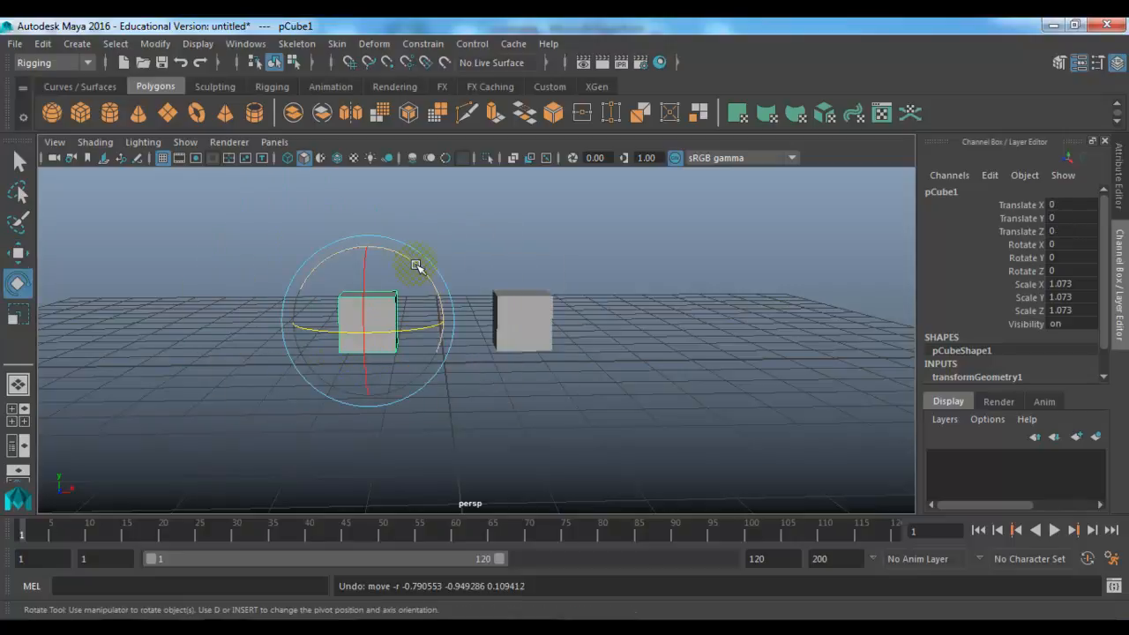
drag(416, 265, 283, 306)
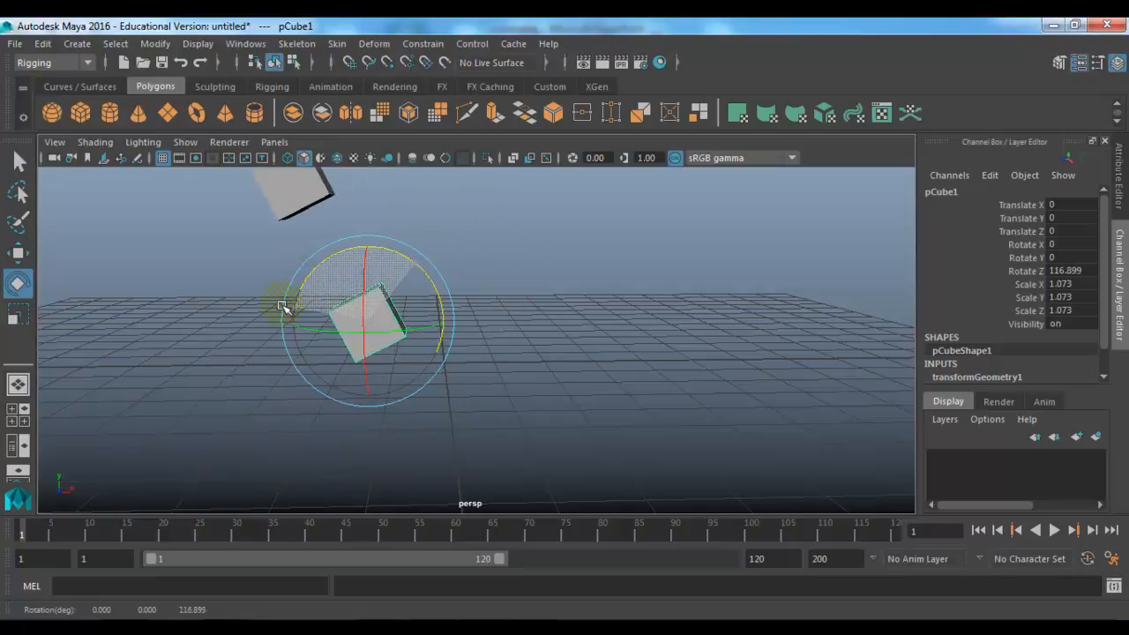
key(ctrl+z)
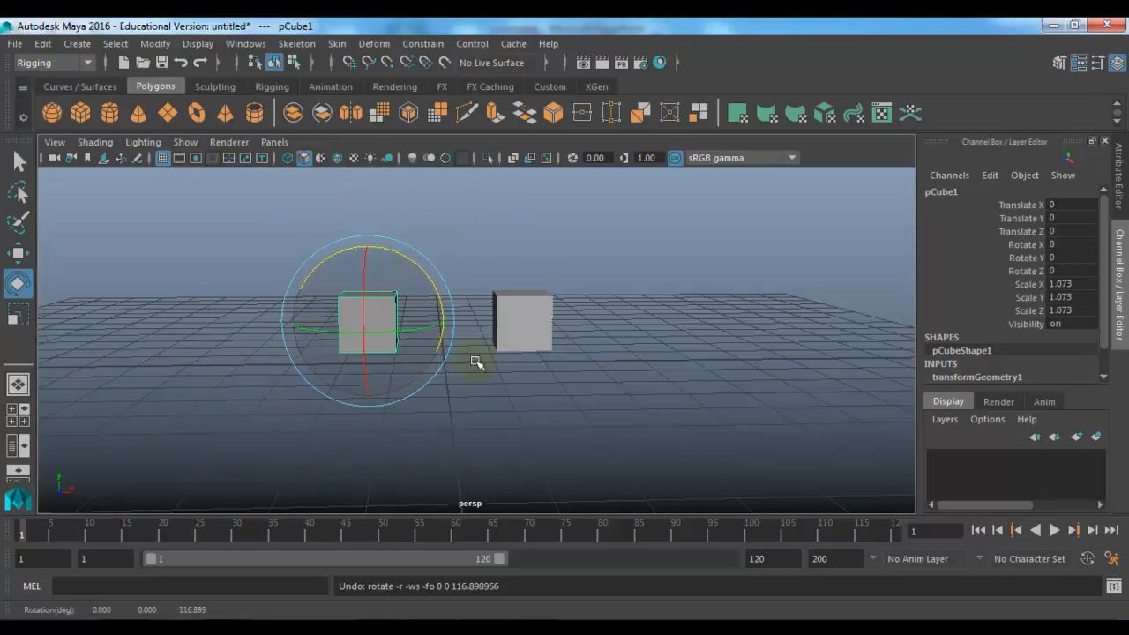
alt+drag(477, 361, 489, 377)
scroll(487, 374, down, 1)
drag(429, 339, 436, 372)
key(ctrl+z)
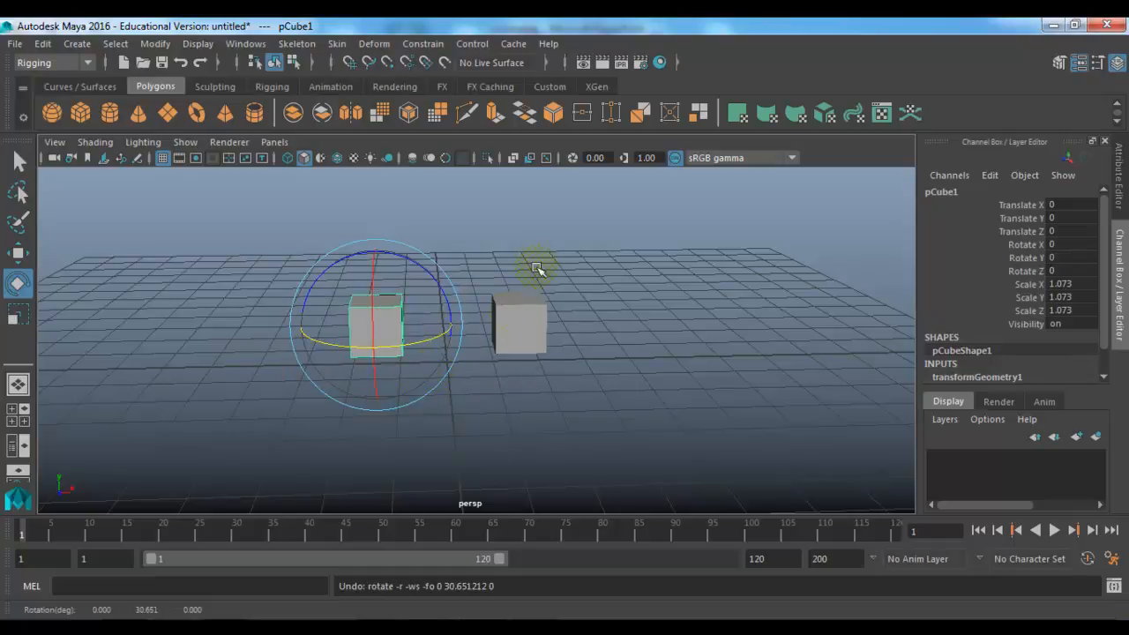
click(537, 263)
alt+drag(459, 324, 449, 300)
scroll(467, 358, up, 2)
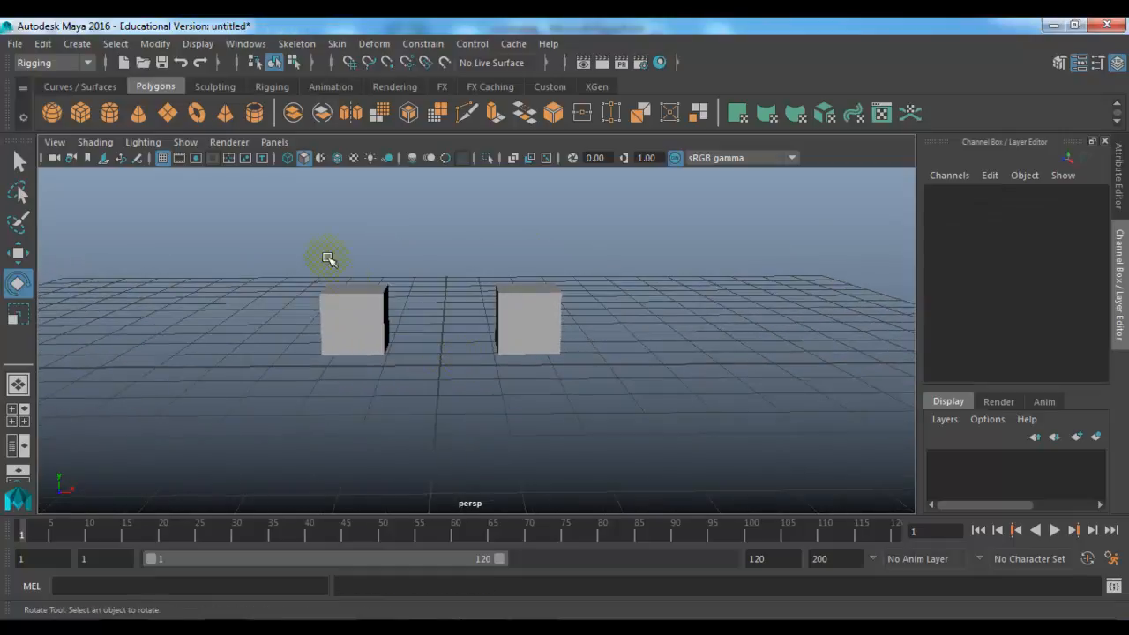
Step: Test-scale the left cube uniformly to about 2.387, undo the scaling and clear the selection
click(373, 346)
key(r)
drag(358, 320, 424, 344)
key(ctrl+z)
key(ctrl+z)
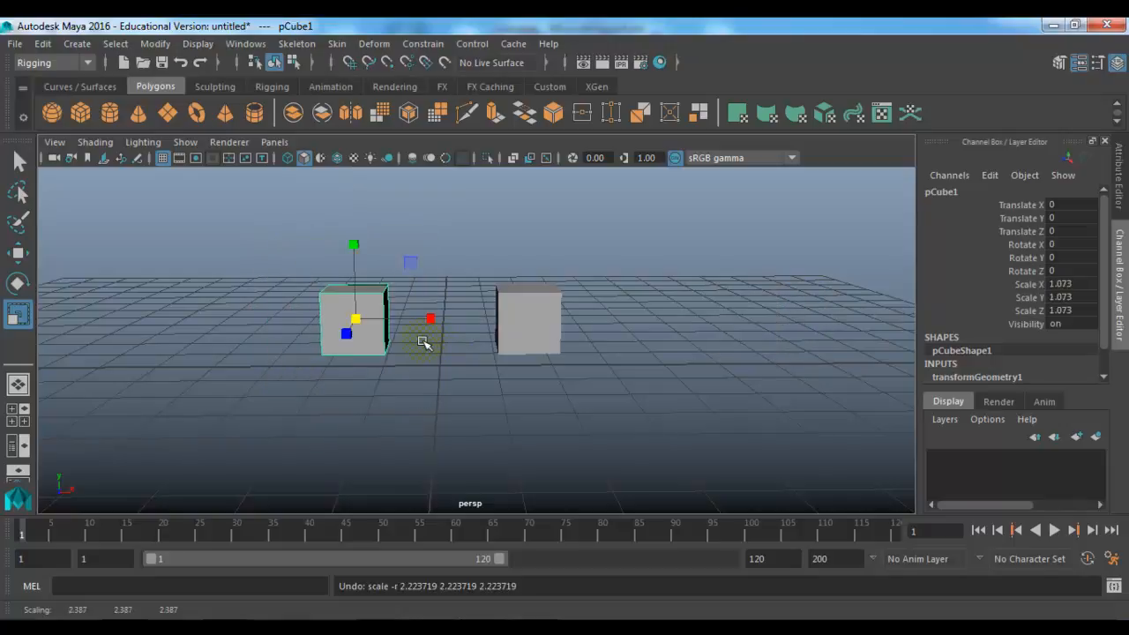
click(438, 401)
alt+drag(436, 398, 474, 397)
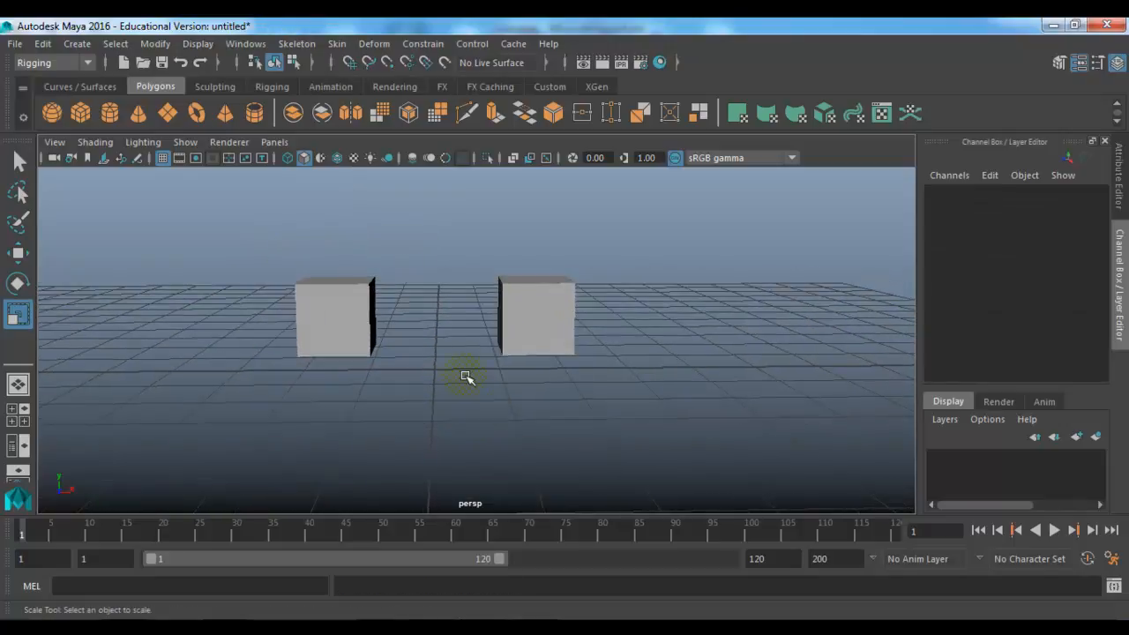
Step: Delete the parent constraint node under pCube2 in the Outliner and close the Outliner
click(246, 45)
click(267, 189)
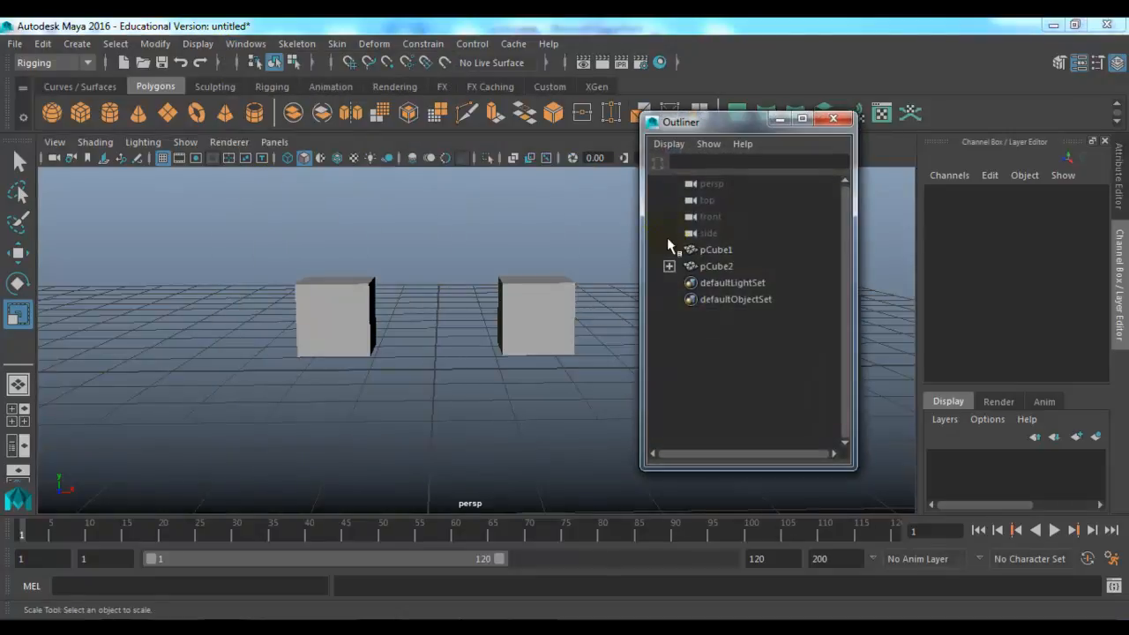
click(669, 265)
click(748, 283)
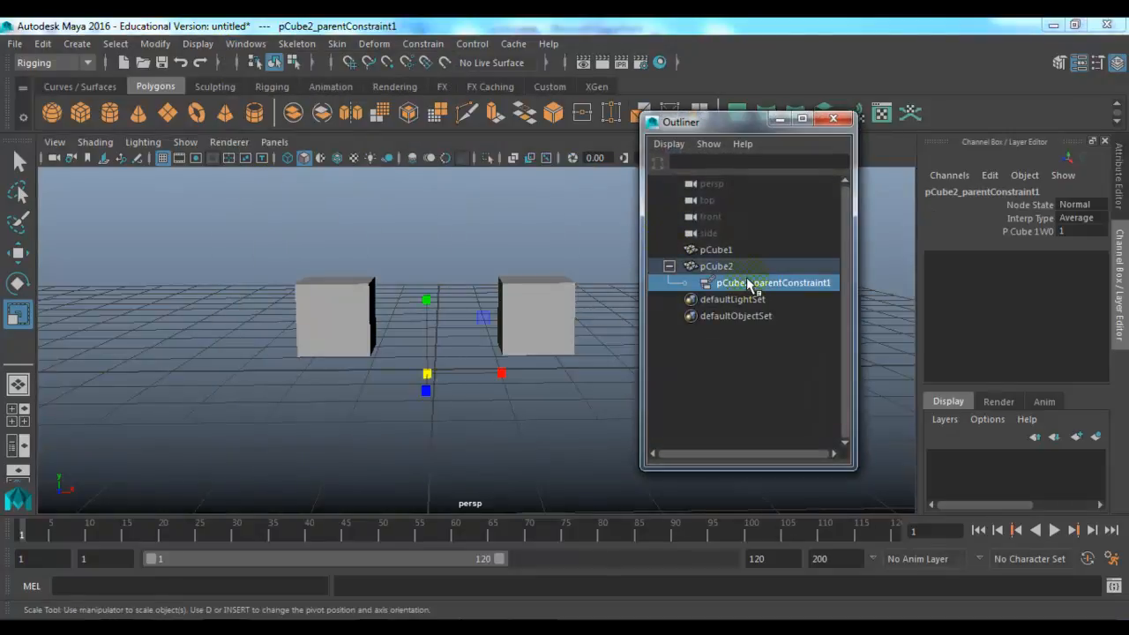
key(Delete)
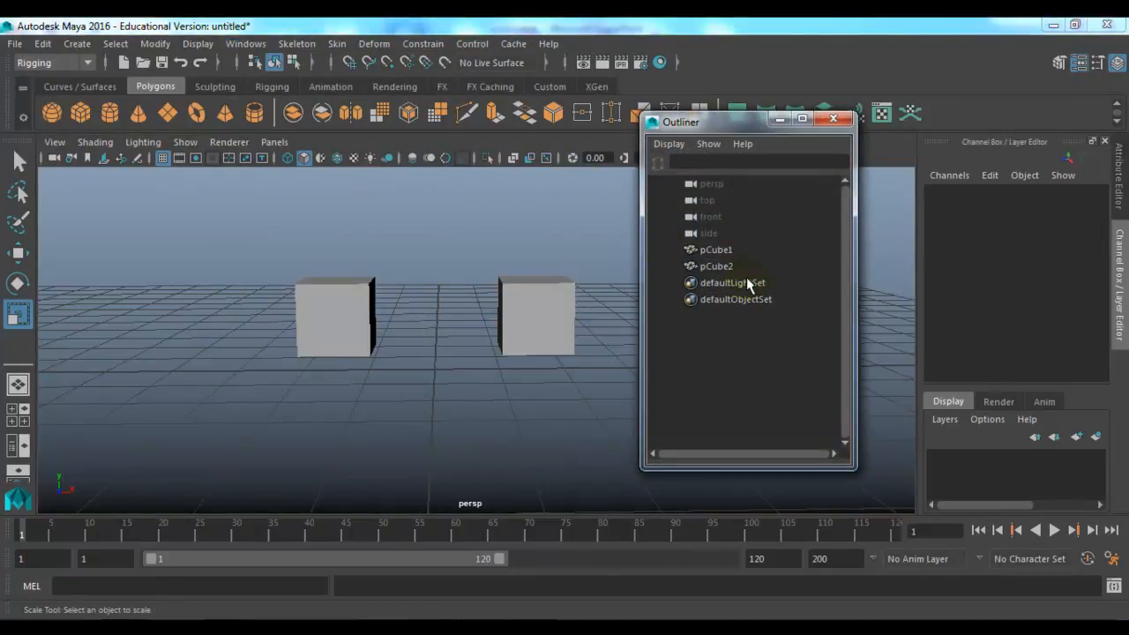
click(833, 118)
Step: Test-move the right cube to about 2.003 in X, 0.552 in Y and -0.02 in Z and undo the move
click(423, 44)
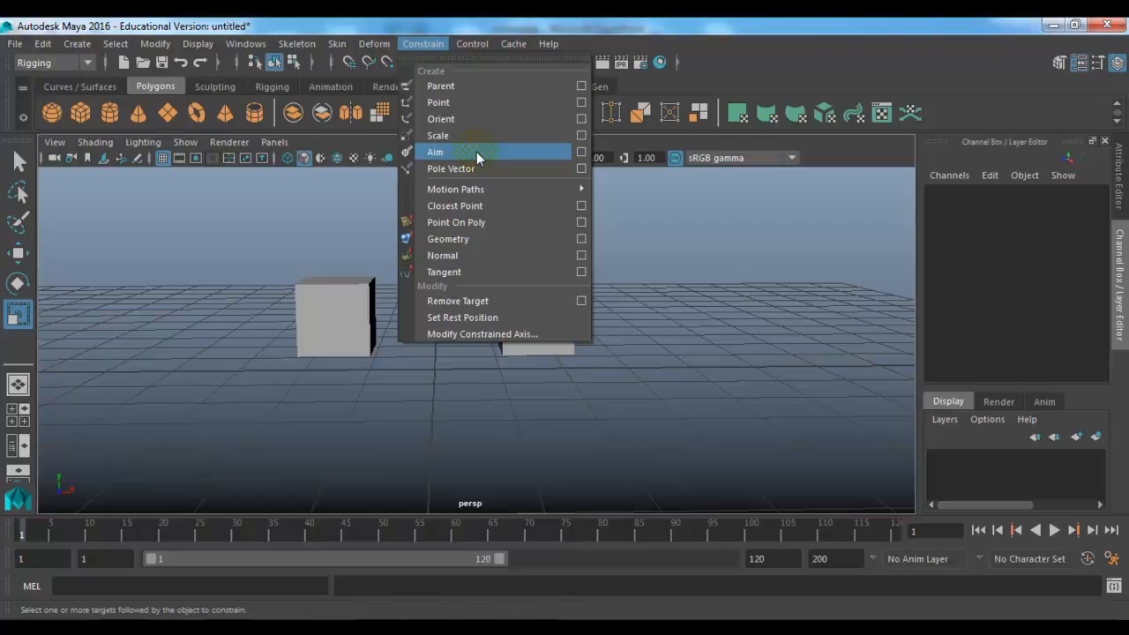
click(423, 402)
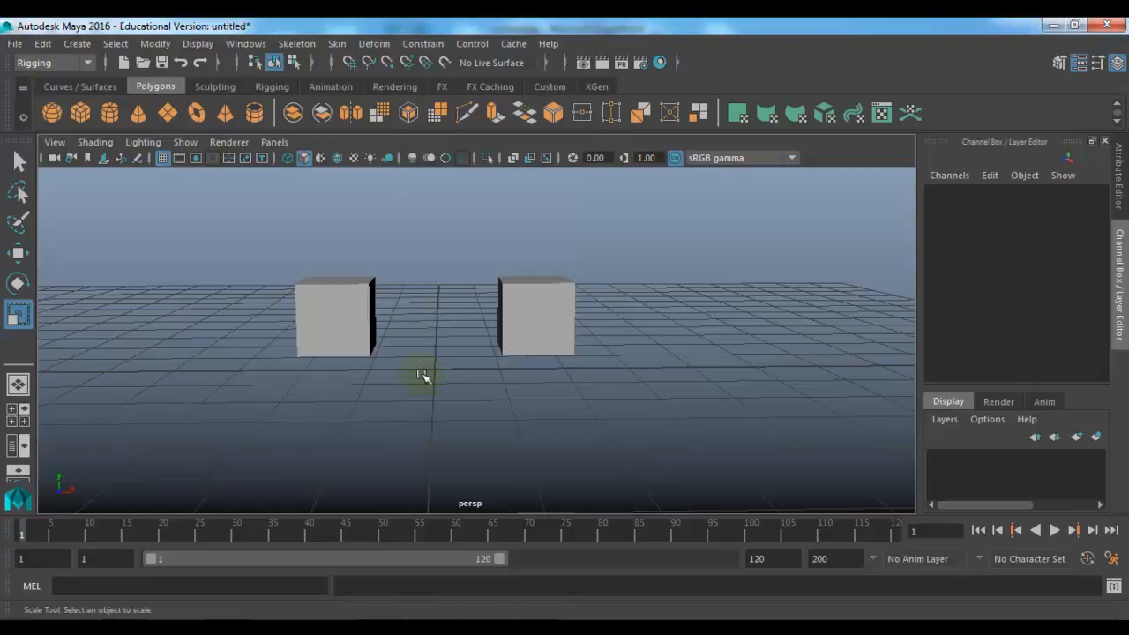
click(369, 290)
click(539, 323)
key(w)
drag(527, 312, 661, 270)
alt+drag(504, 330, 394, 316)
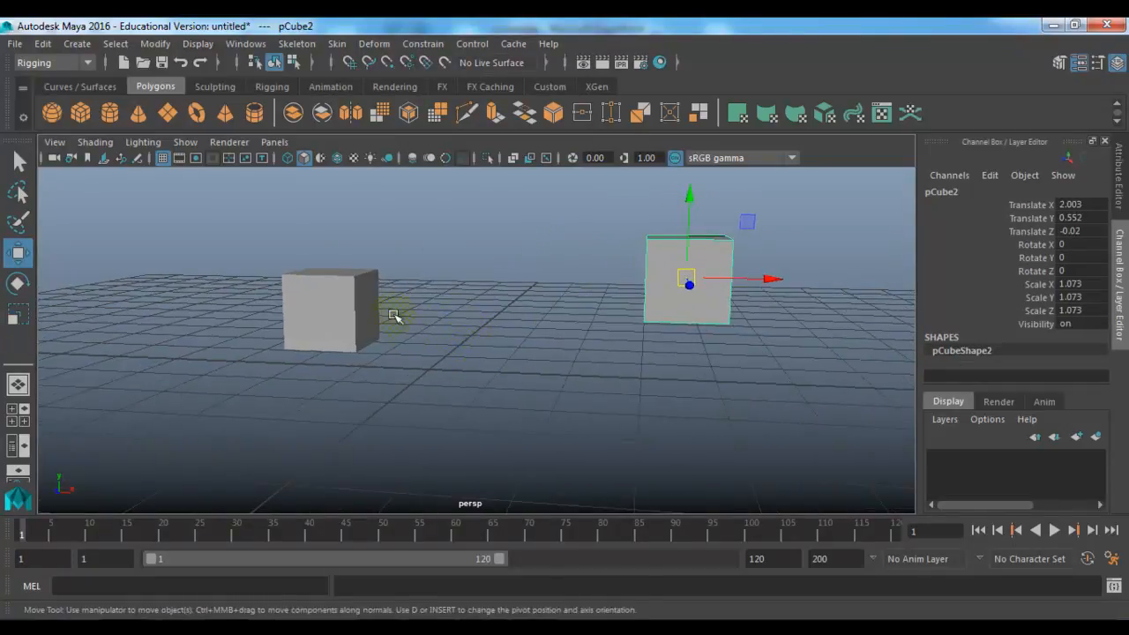
key(ctrl+z)
Step: Move the left cube along X to about -2.142
click(366, 313)
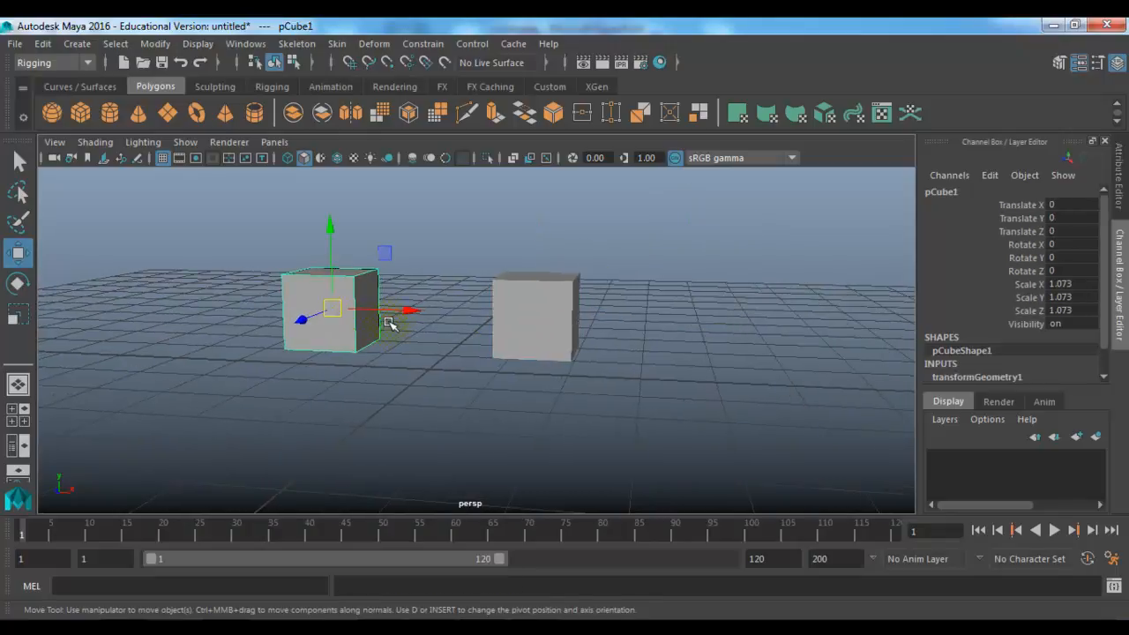
drag(411, 313, 274, 311)
alt+middle_drag(264, 323, 285, 330)
Step: Extrude the left cube's face that points toward the right cube and scale it down uniformly to taper that end
right_drag(268, 312, 262, 222)
click(248, 315)
shift+right_drag(249, 288, 252, 325)
key(r)
drag(251, 313, 231, 321)
Step: Turn off Soft Select in the Move tool settings and close the settings
double_click(17, 253)
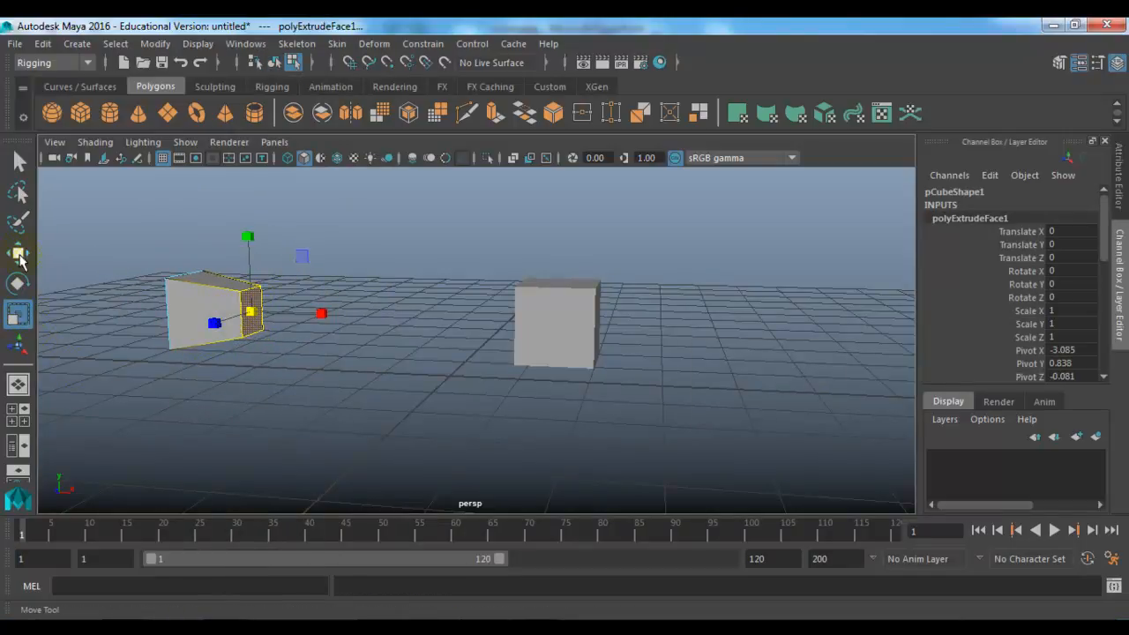
click(162, 285)
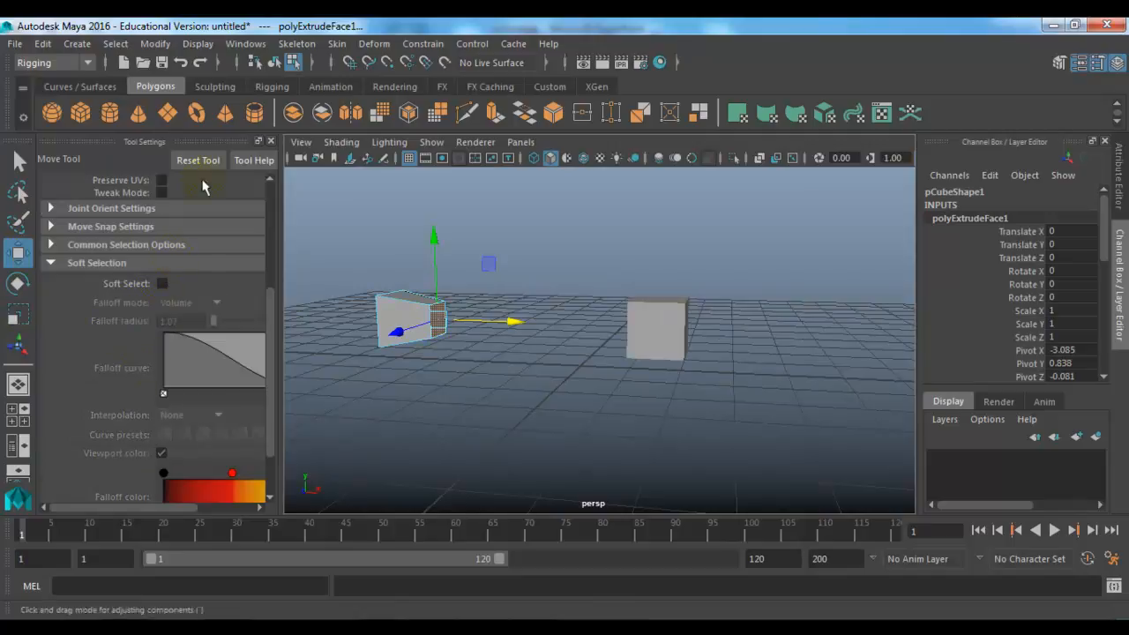
click(271, 141)
Step: Extrude the tapered end face outward along X, extrude it again and scale it to about 0.493 in Y and Z
shift+right_drag(340, 254, 337, 298)
drag(319, 318, 291, 319)
key(ctrl+e)
key(r)
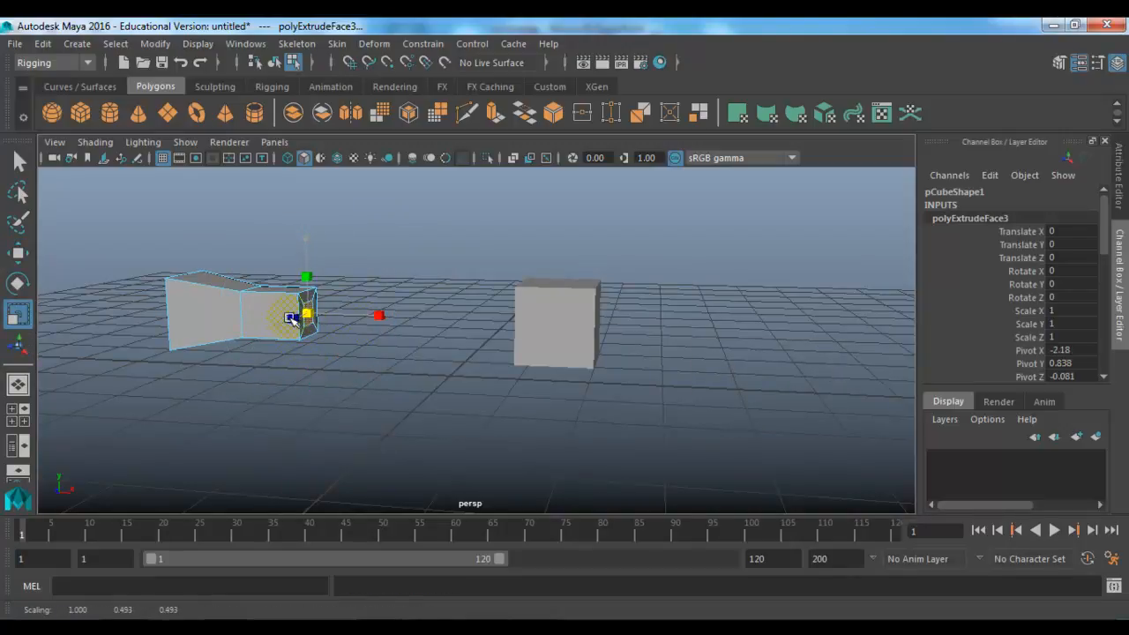
Step: Extrude the small end face far out along X into a long thin bar and return to object mode
key(ctrl+e)
key(w)
drag(366, 315, 542, 330)
right_drag(298, 301, 377, 153)
Step: Move the right cube along X to about 2.527, away from the bar's tip
scroll(373, 255, down, 3)
alt+drag(495, 326, 521, 327)
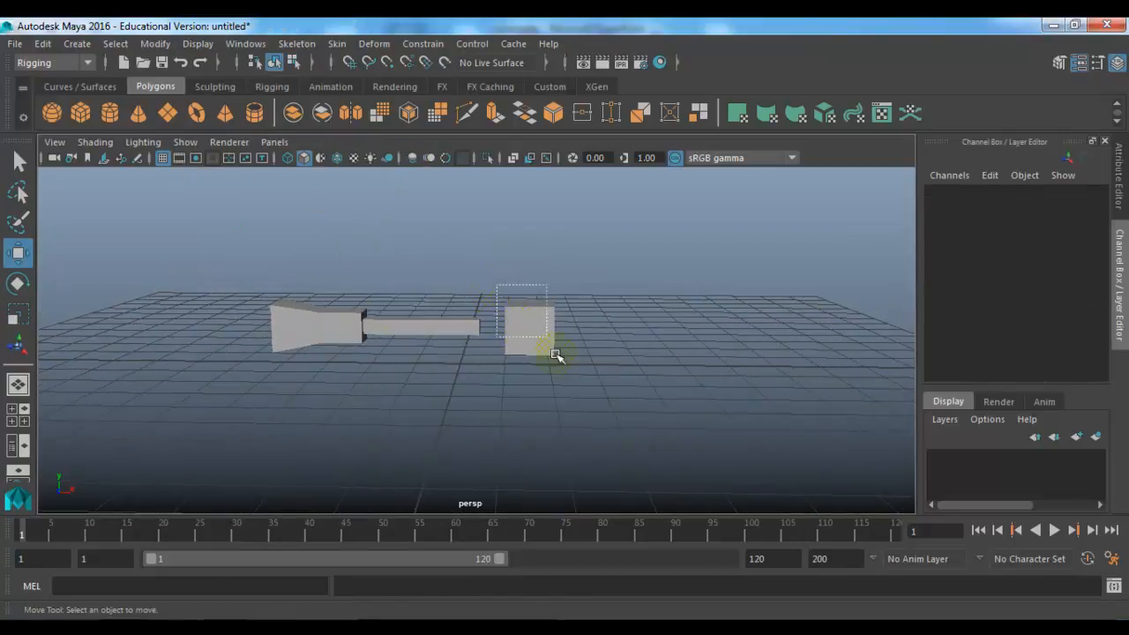
click(548, 345)
drag(605, 327, 704, 329)
scroll(462, 383, down, 2)
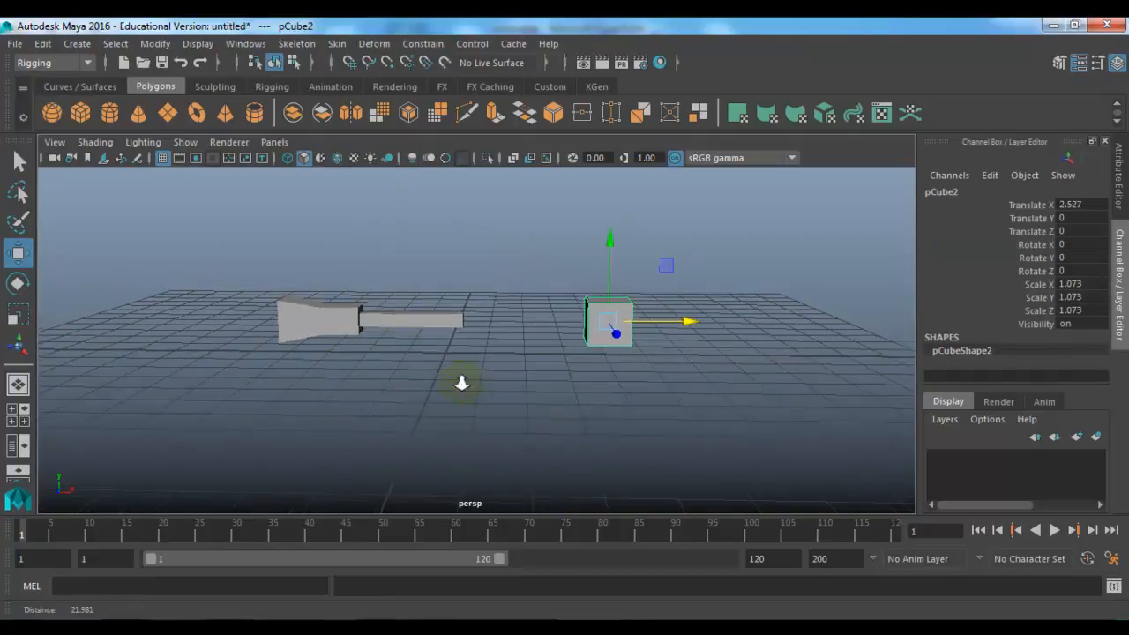
Step: Test-move the right cube by about 1.017 in X, 0.209 in Y and -0.085 in Z and undo the move
drag(378, 252, 442, 415)
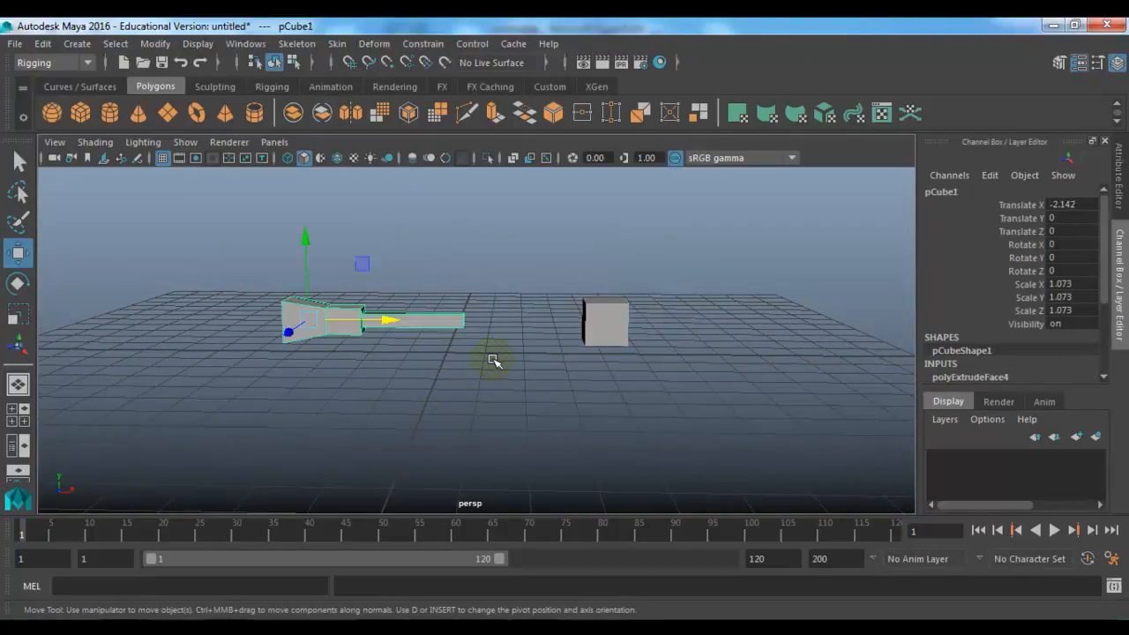
drag(558, 276, 697, 402)
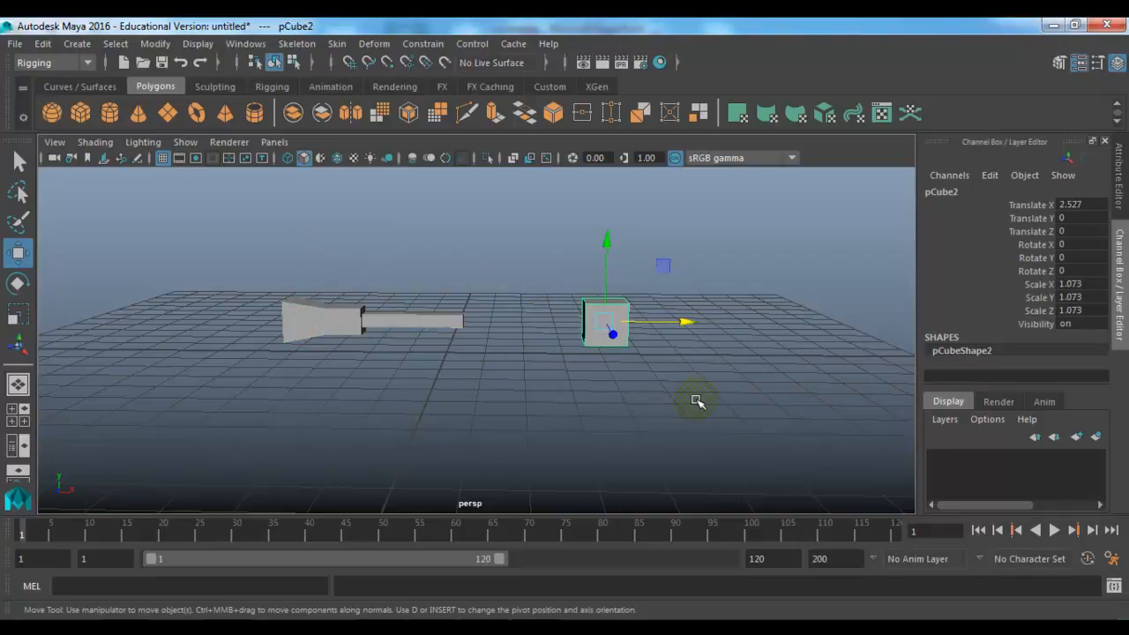
drag(605, 327, 643, 315)
click(322, 305)
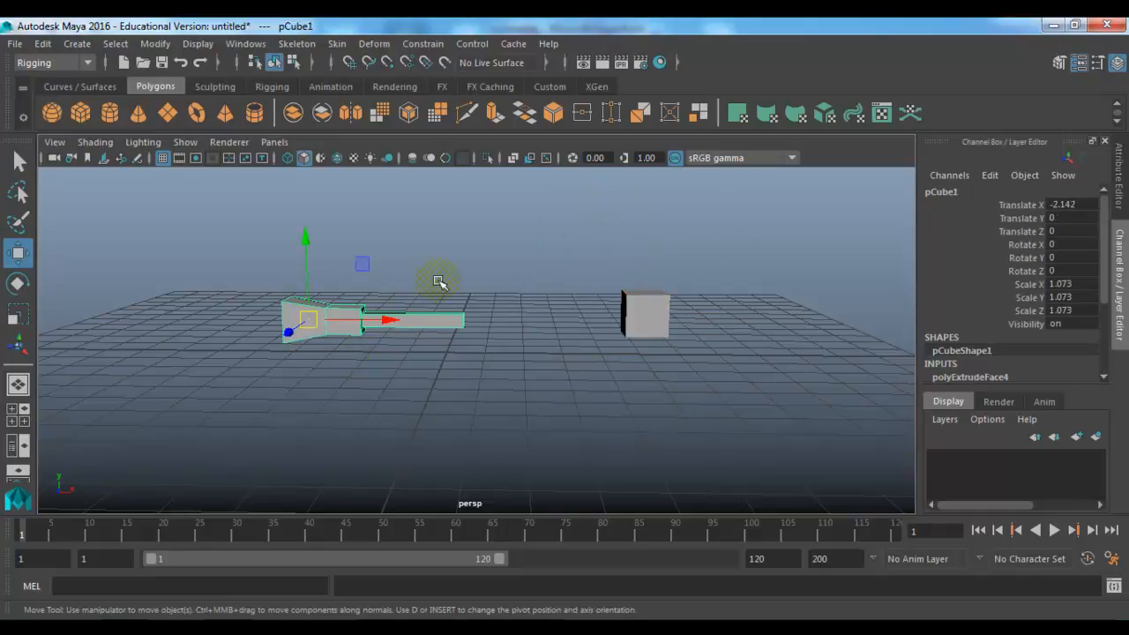
key(ctrl+z)
key(ctrl+z)
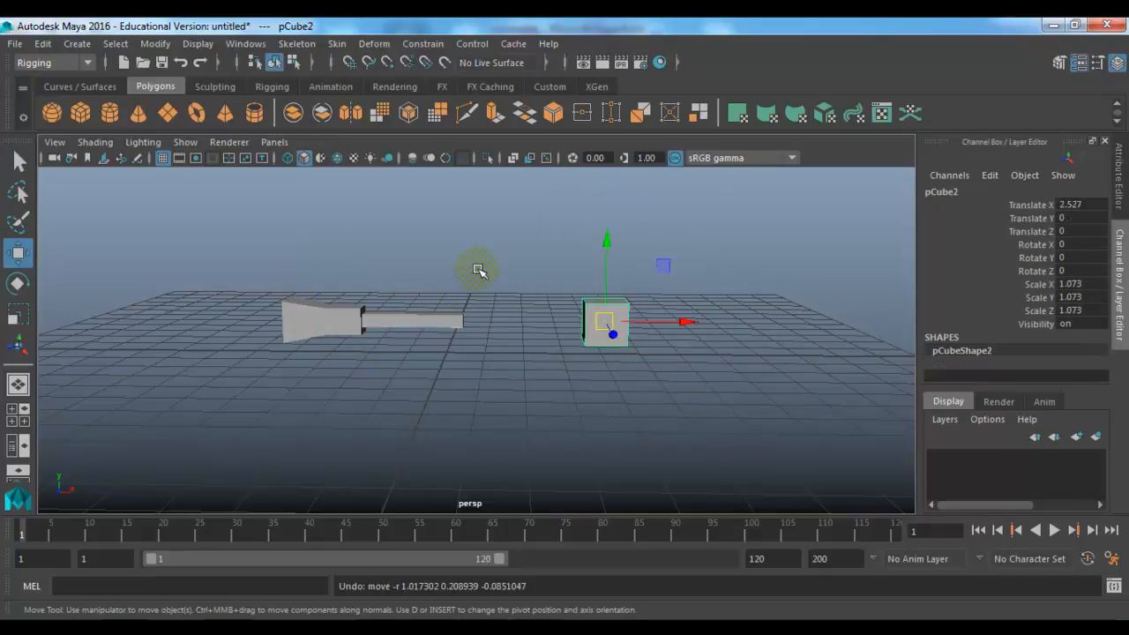
Step: Freeze the transformations of both the bar-shaped object and the right cube, and clear the selection
click(478, 268)
alt+drag(474, 280, 408, 297)
key(ctrl+z)
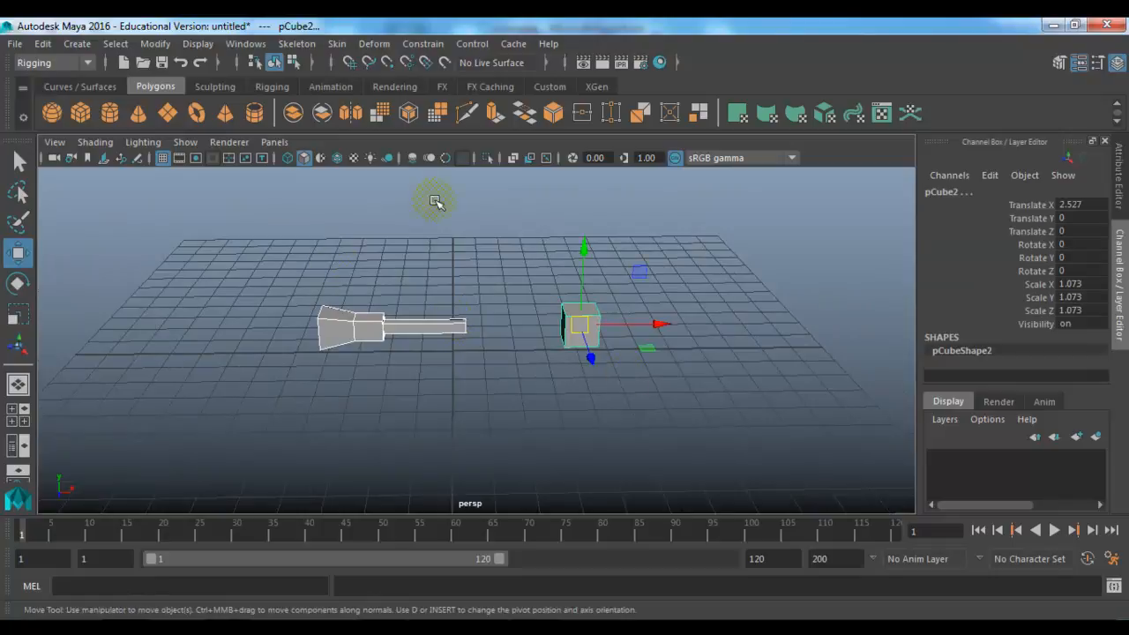
click(149, 44)
click(182, 118)
click(374, 202)
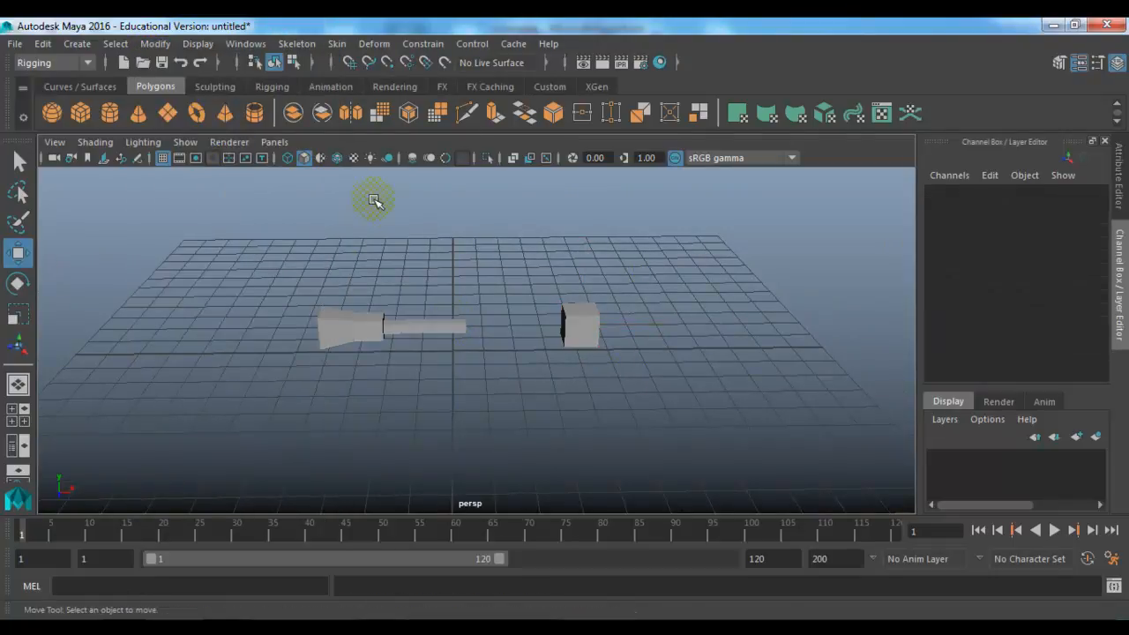
Step: Test-move the right cube, undo the move and check the bar-shaped object's transform channels
drag(529, 241, 670, 439)
drag(579, 330, 516, 269)
key(ctrl+z)
click(416, 327)
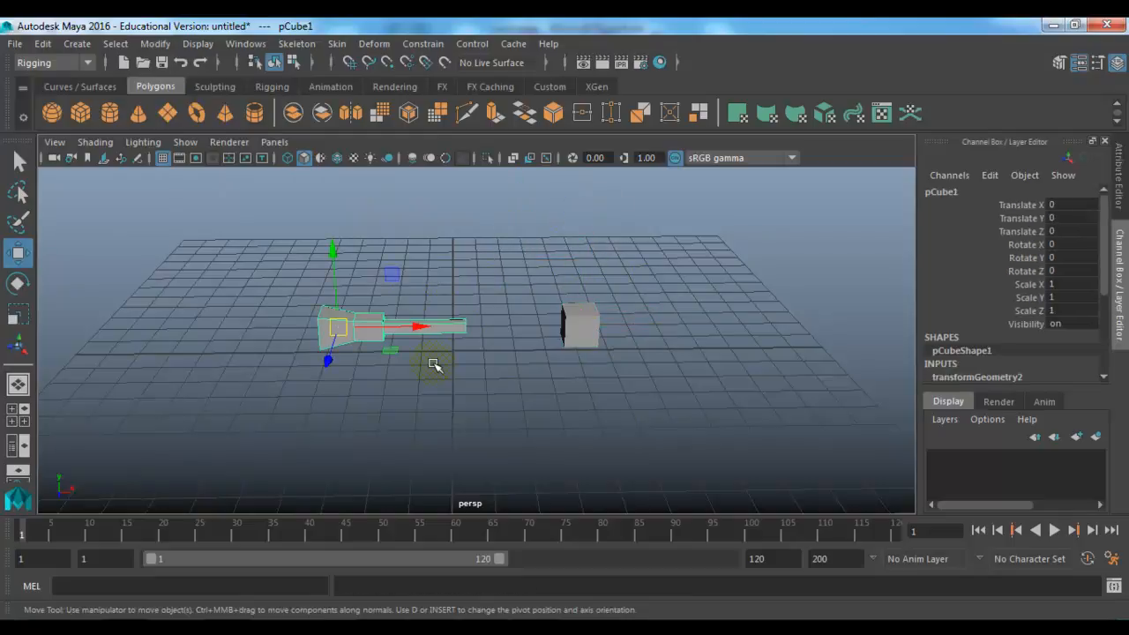
click(449, 386)
Step: Aim-constrain the bar-shaped object to the right cube with Maintain offset on, aim vector 1, 0, 0, all axes and weight 1
drag(514, 244, 617, 405)
drag(475, 277, 404, 379)
click(430, 45)
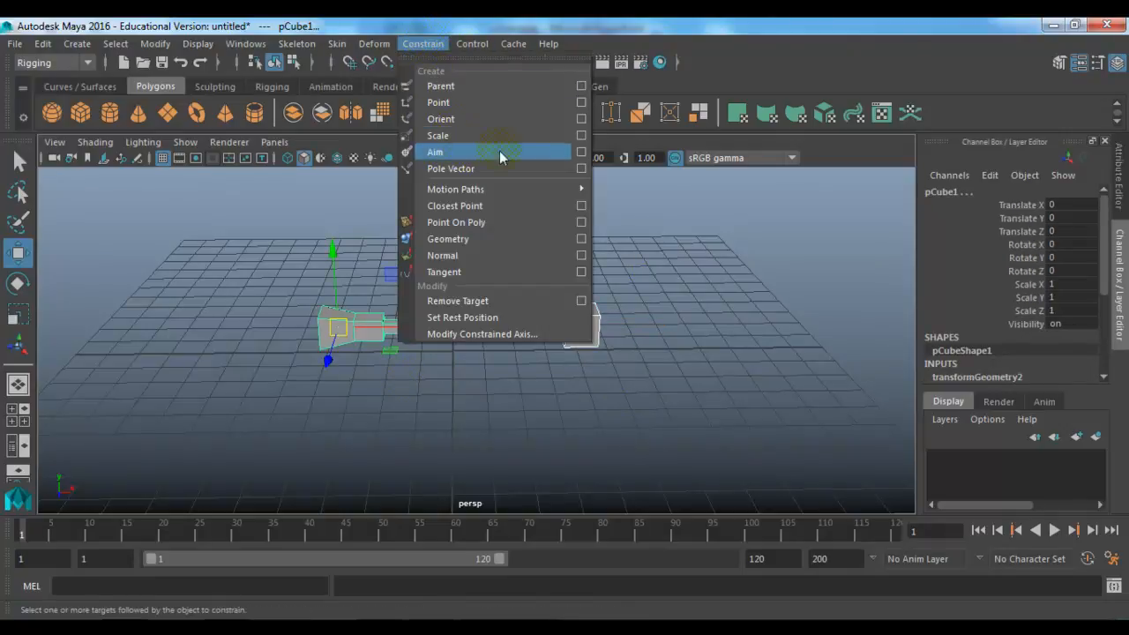
click(582, 152)
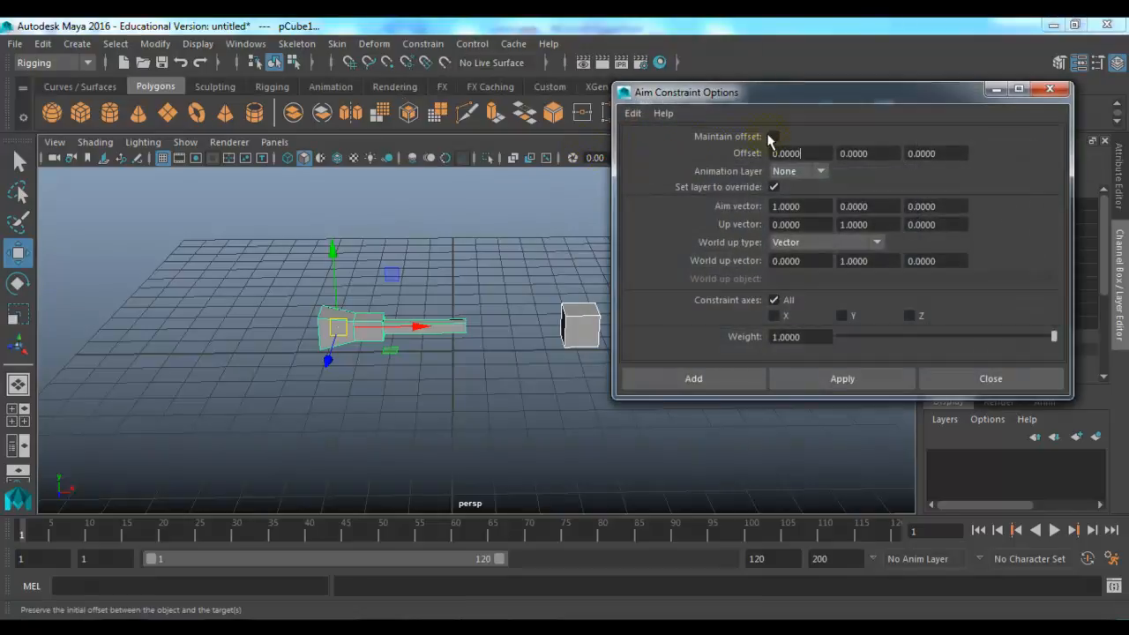
click(773, 138)
click(723, 380)
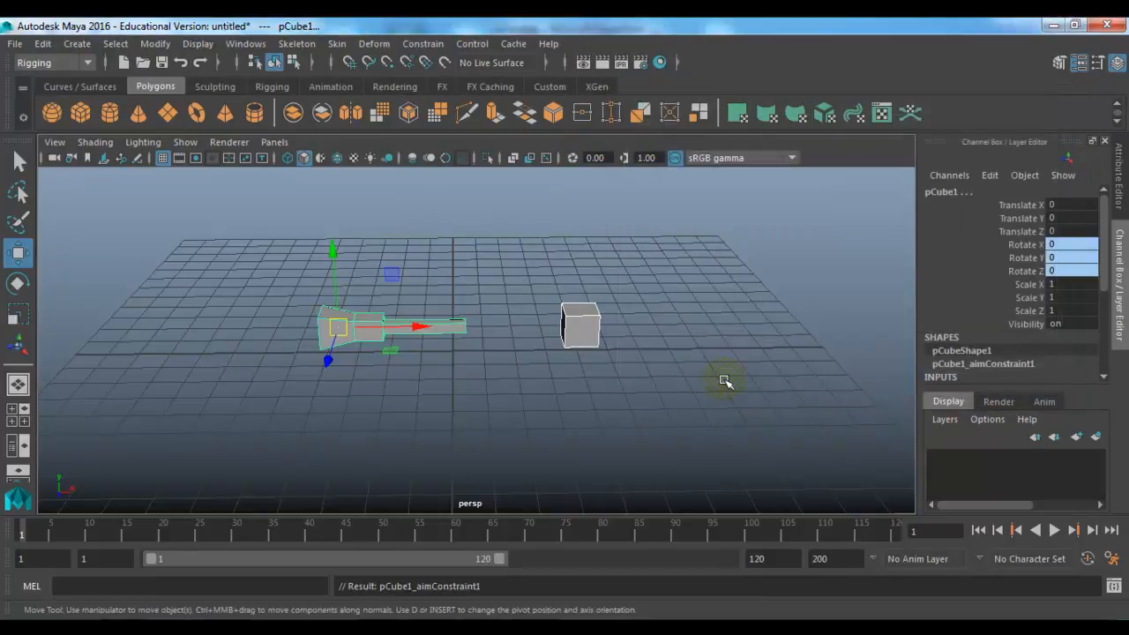
Step: Select the aim-constrained bar-shaped object and examine its Rotate X, Y and Z channels
click(686, 383)
drag(403, 253, 476, 388)
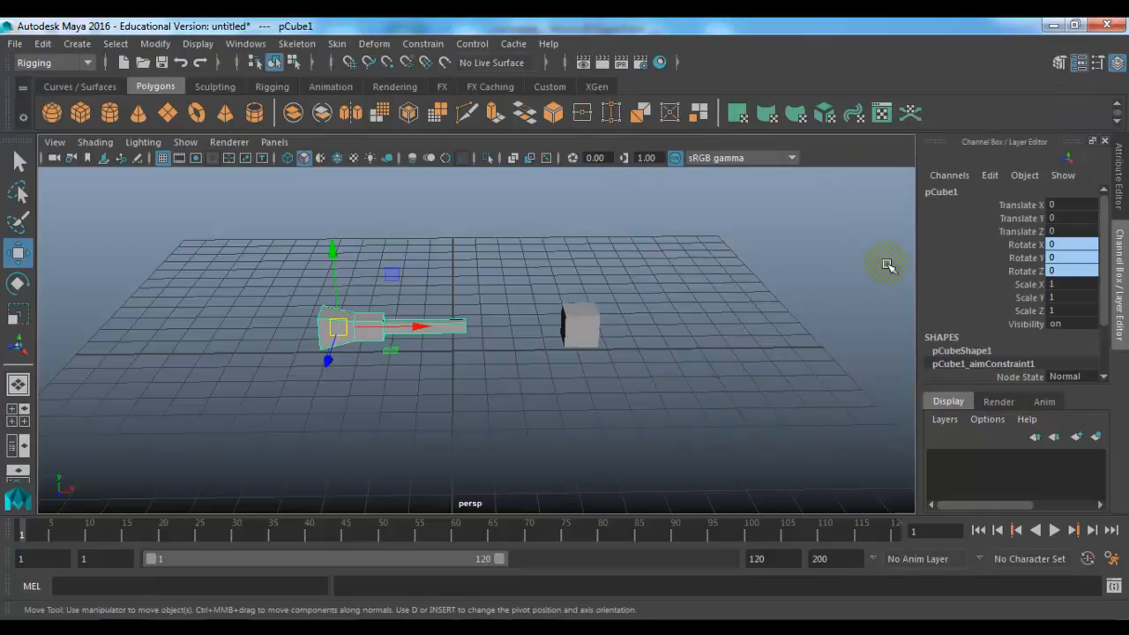
drag(1030, 255, 1031, 271)
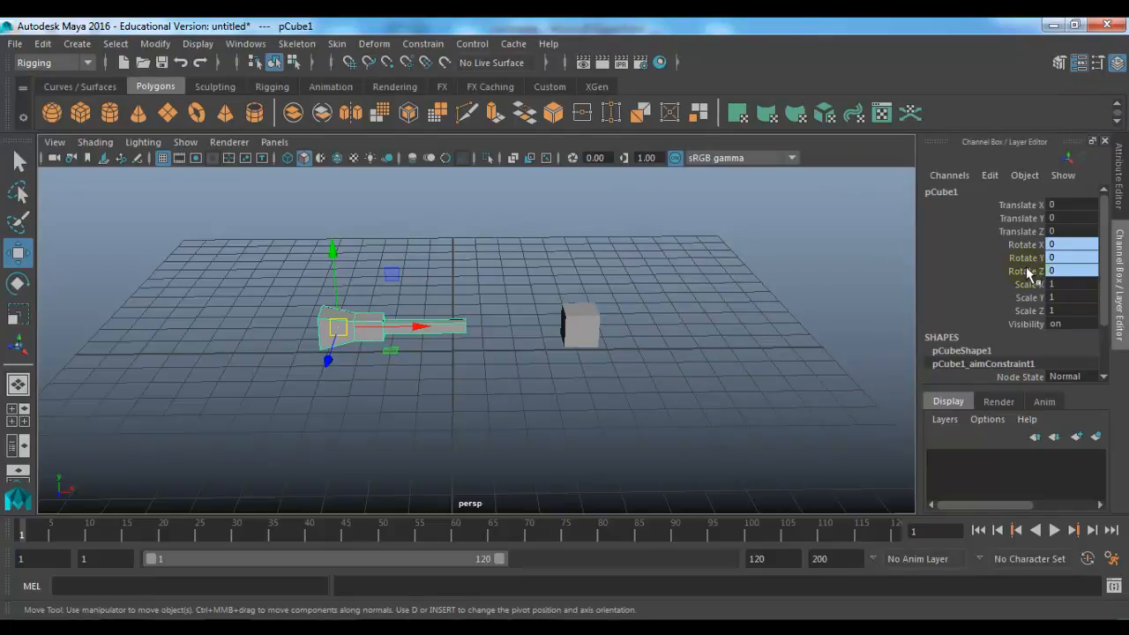
Step: Test the aim constraint by moving the right cube and undo the move
click(578, 327)
alt+drag(552, 368, 648, 440)
key(ctrl+z)
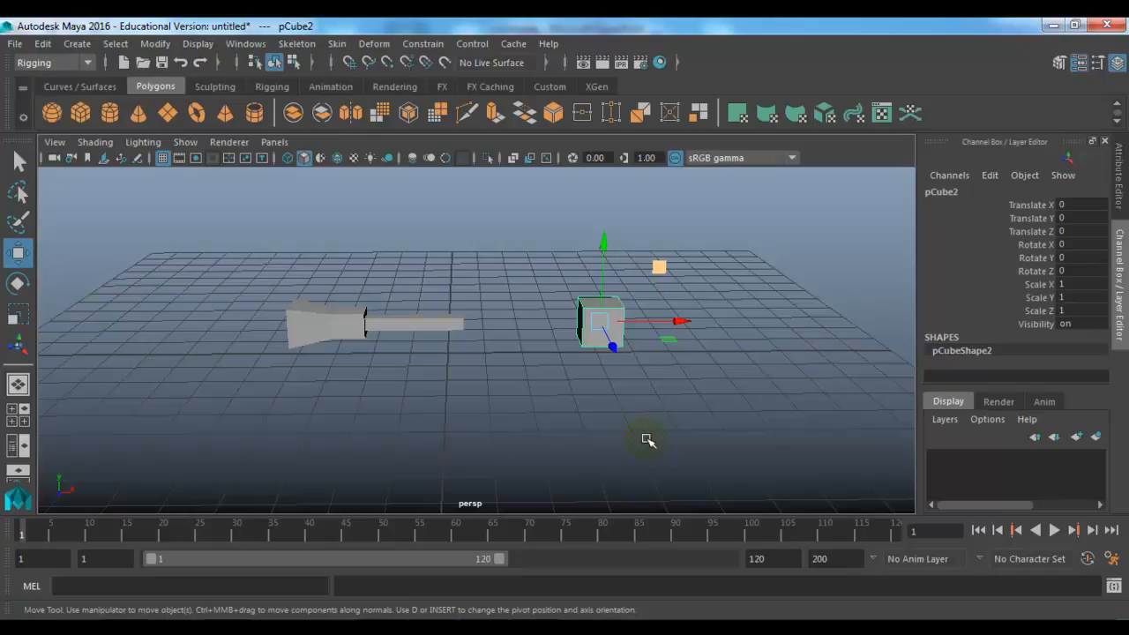
Step: Delete the bar-shaped object and the cube, open snowman.mb without saving the untitled scene, and close the Outliner
drag(233, 251, 719, 420)
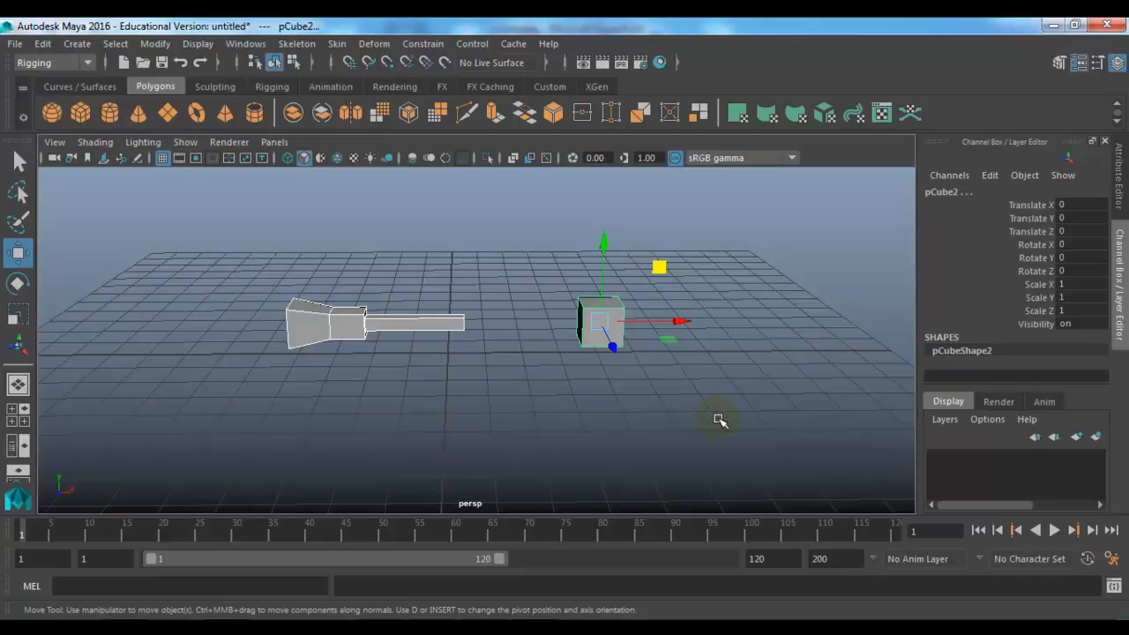
key(Delete)
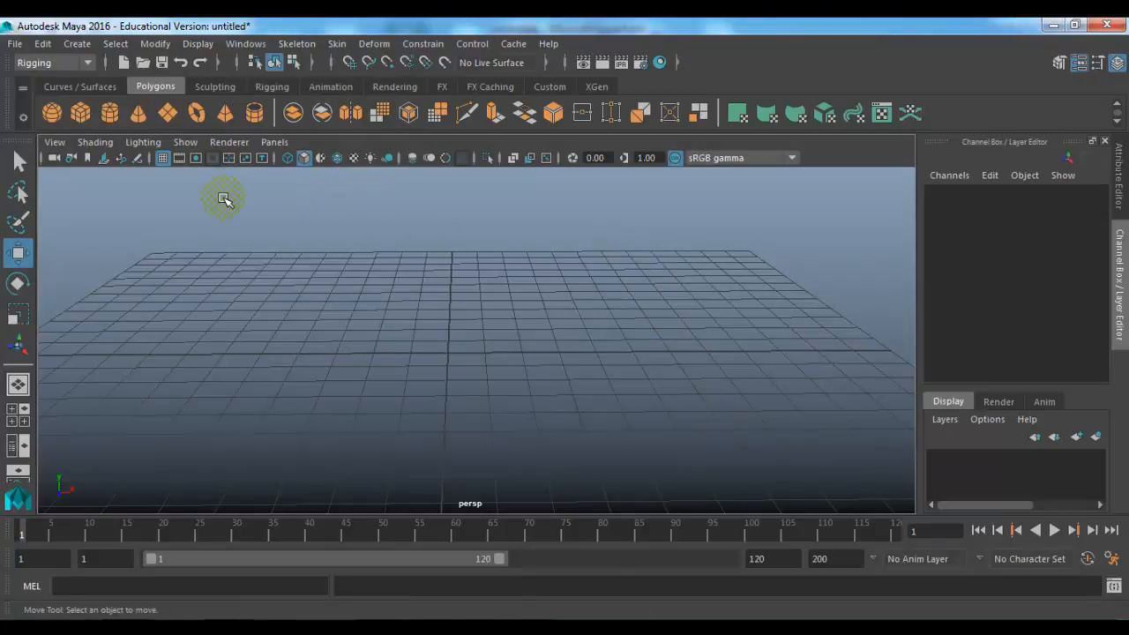
click(134, 64)
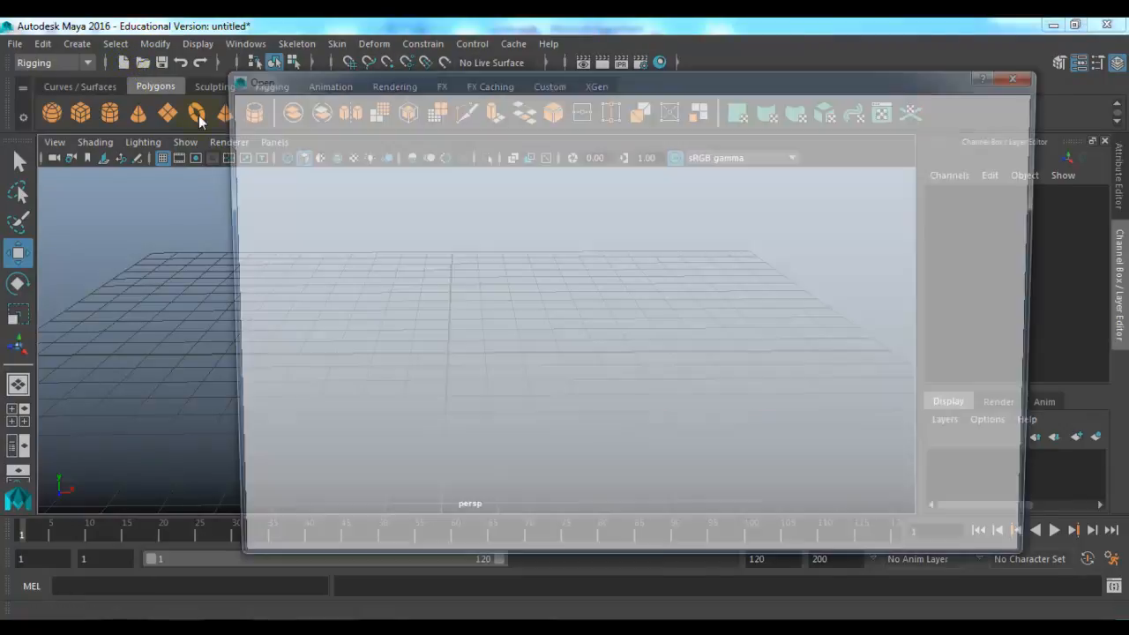
click(383, 210)
double_click(383, 210)
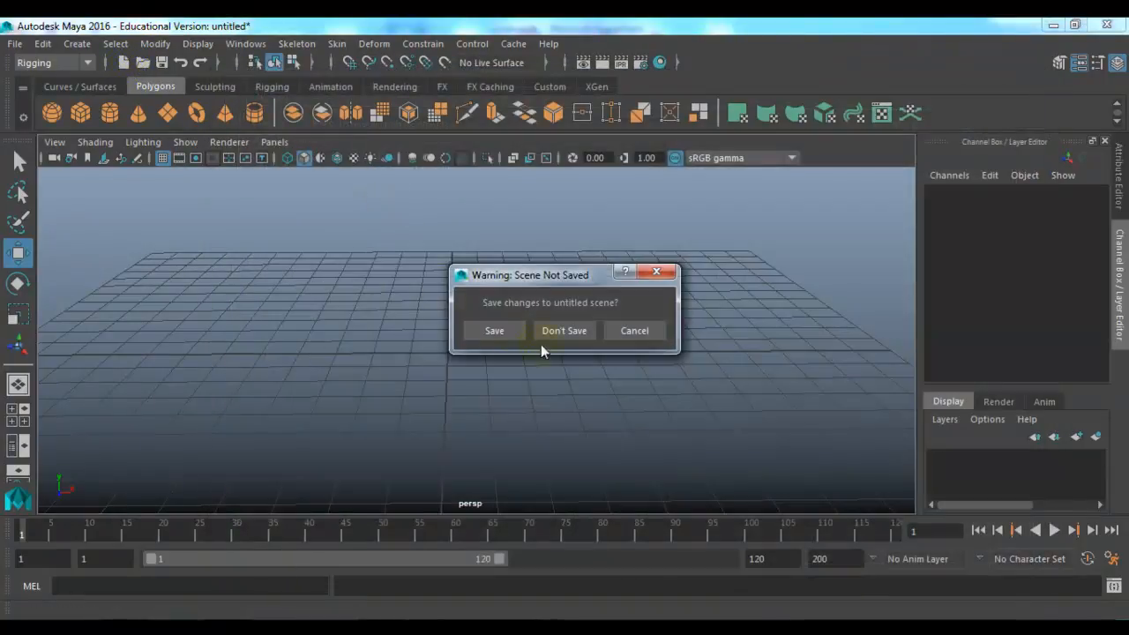
click(562, 333)
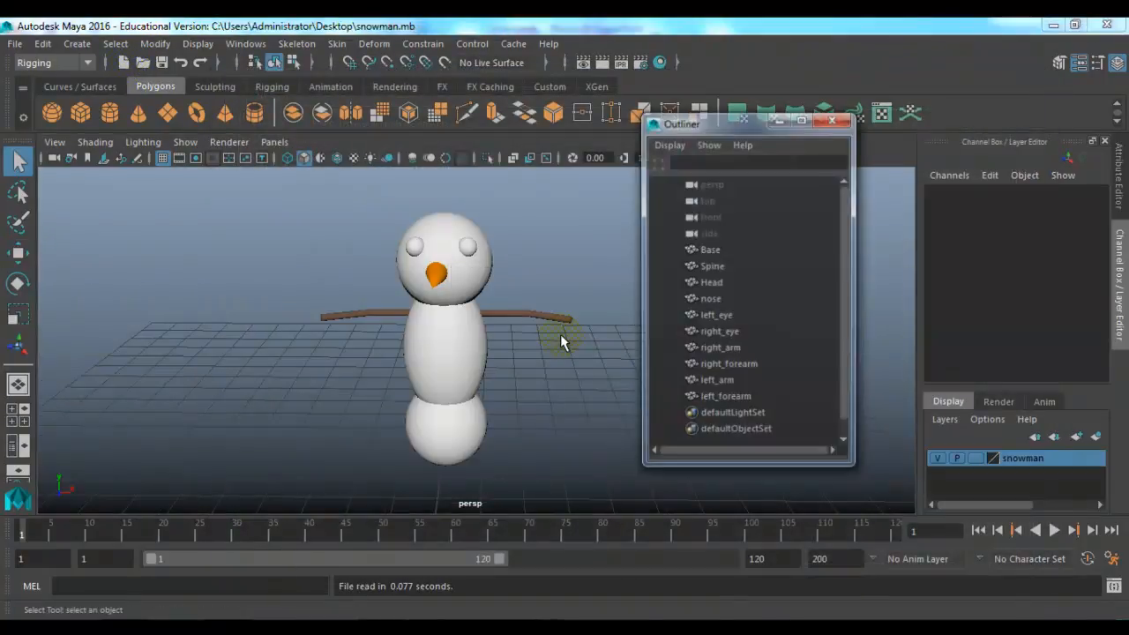
click(833, 118)
Step: Create a NURBS circle, raise it to the snowman's neck at Translate Y about 4.233, and scale it uniformly to about 1.289
alt+drag(650, 321, 367, 245)
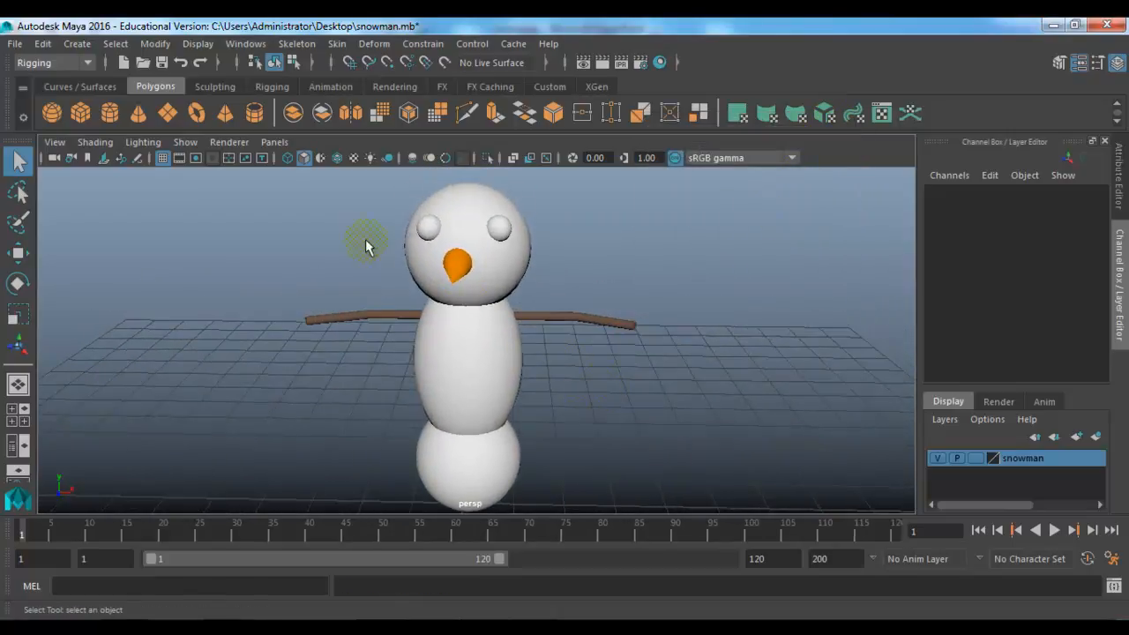
click(86, 87)
click(50, 113)
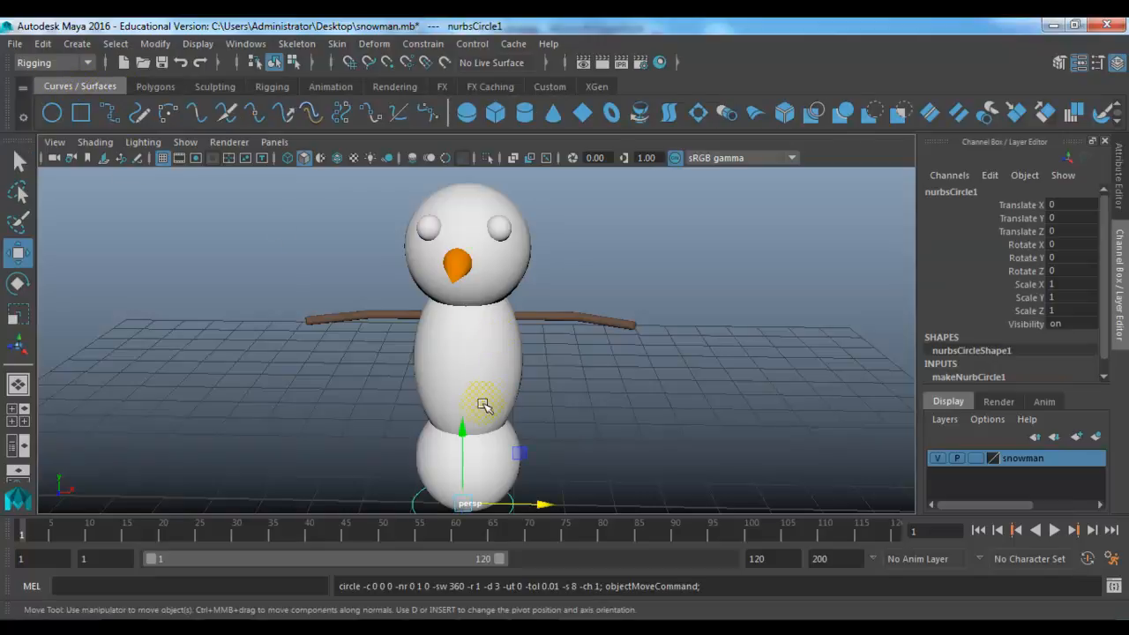
drag(463, 432, 486, 300)
key(r)
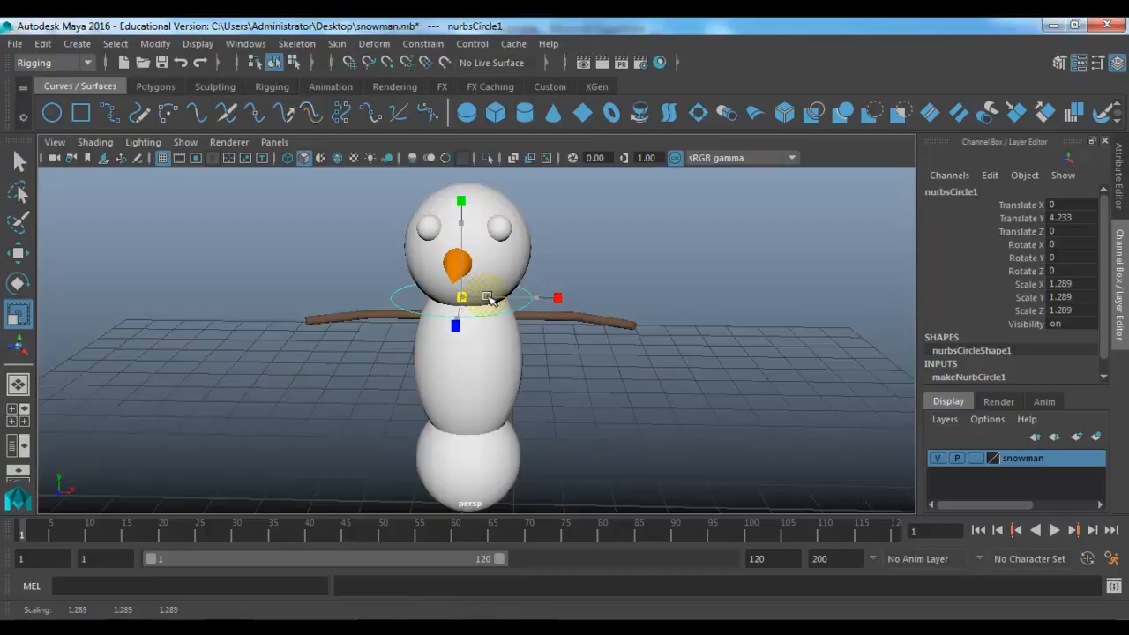
click(577, 262)
scroll(538, 335, up, 3)
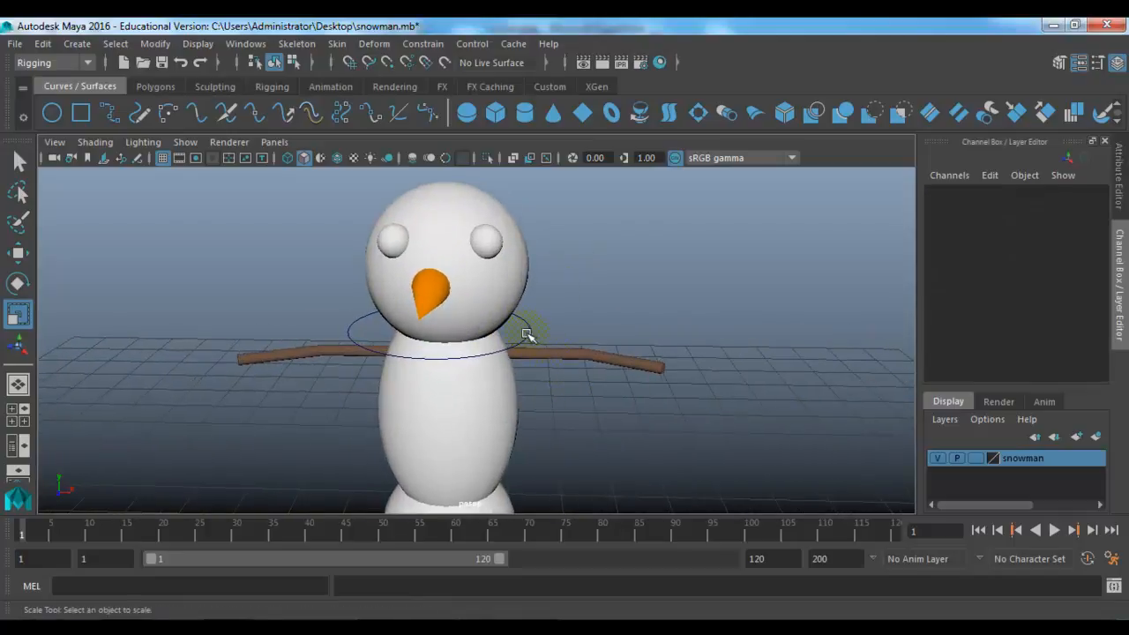
Step: Test-rotate the circle around the snowman's neck and undo the rotation
click(529, 333)
key(e)
mouse_move(496, 344)
mouse_down()
mouse_move(415, 350)
mouse_move(491, 340)
mouse_up()
key(ctrl+z)
drag(483, 287, 466, 265)
click(524, 260)
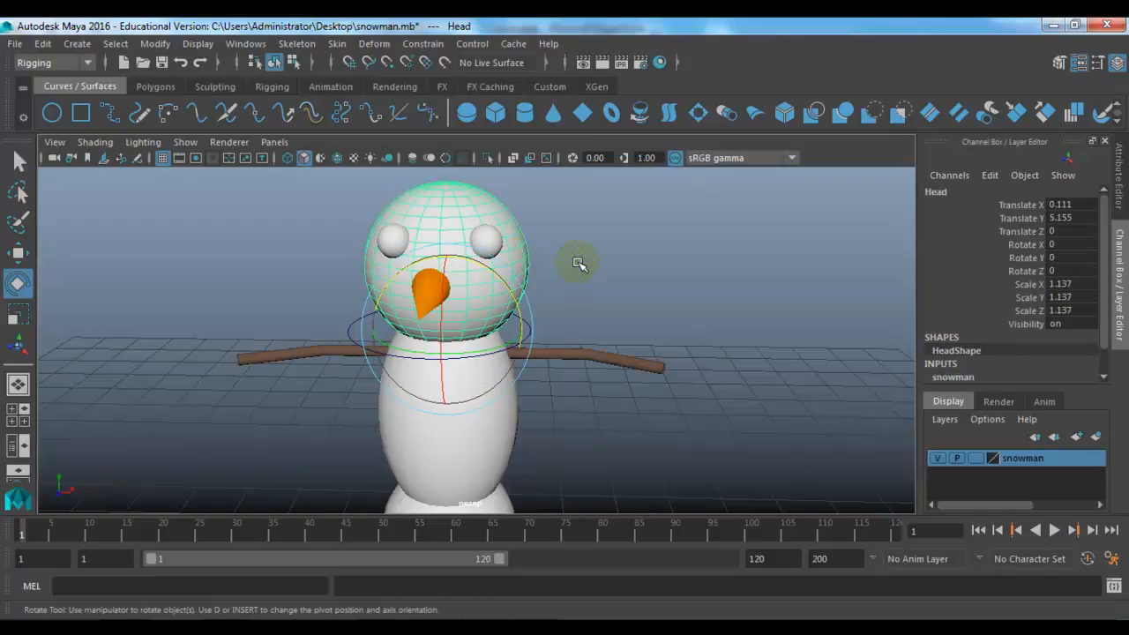
Step: Select the snowman's head, an eye and the nose in turn to inspect them as separate objects
click(559, 308)
scroll(529, 358, up, 5)
click(476, 328)
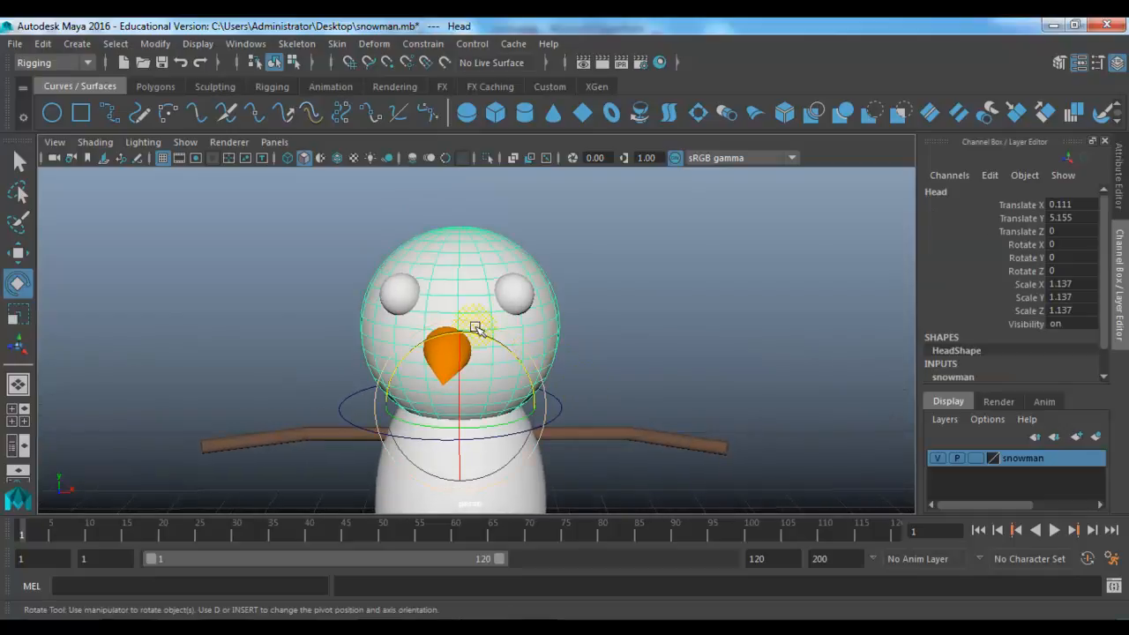
click(515, 298)
click(448, 347)
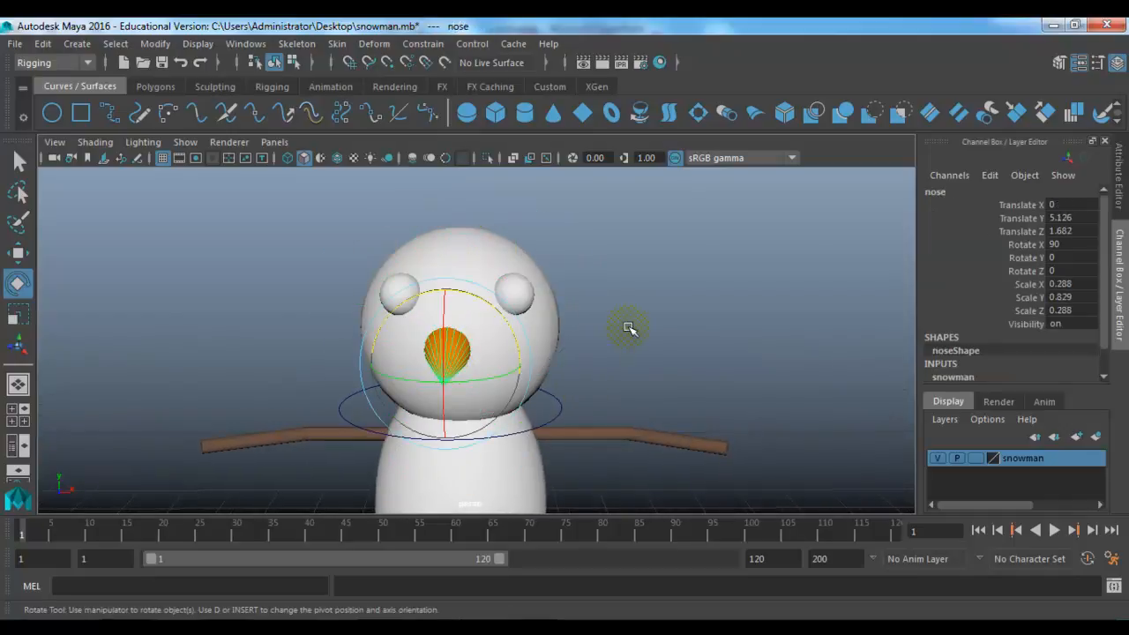
click(629, 328)
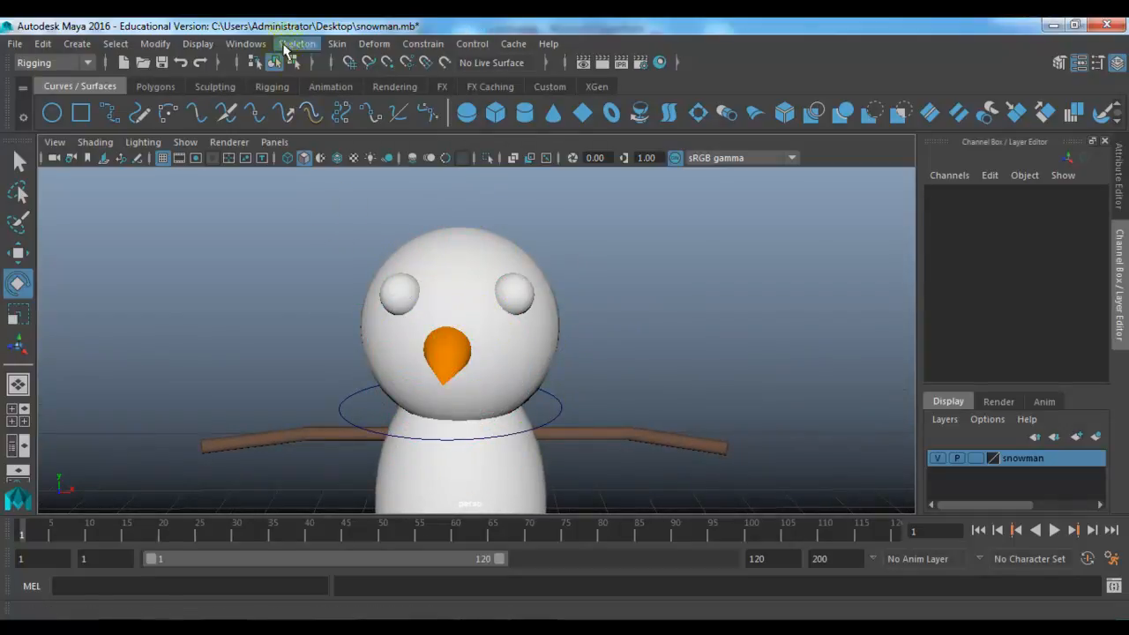
Step: Open the Outliner, move it clear of the snowman and lengthen it to fit the whole object list
click(250, 44)
click(279, 192)
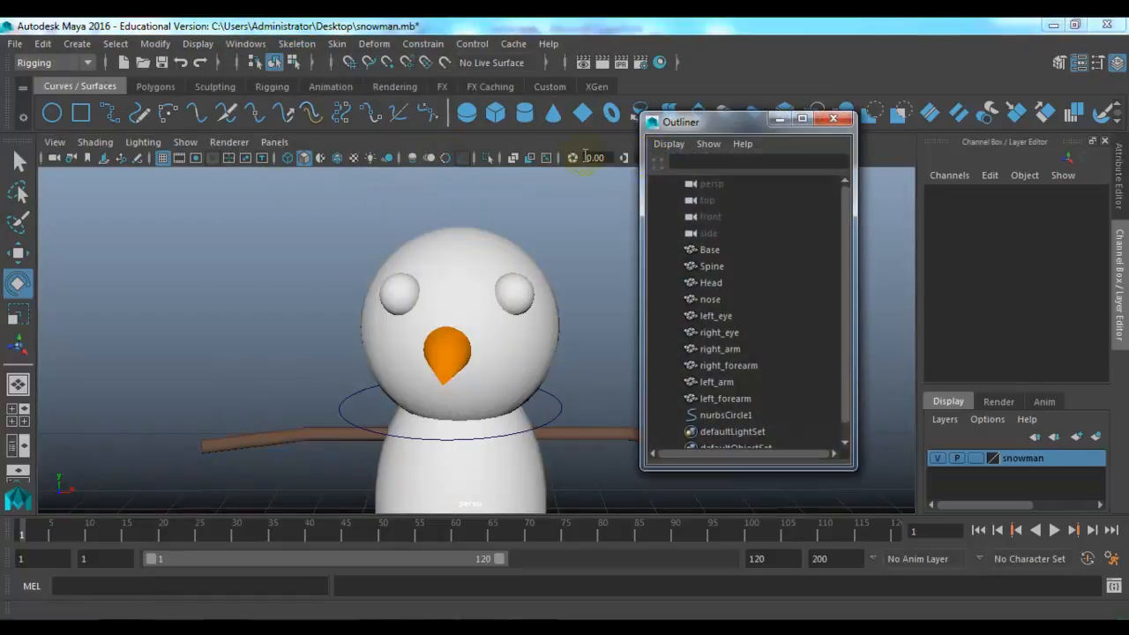
drag(675, 120, 788, 109)
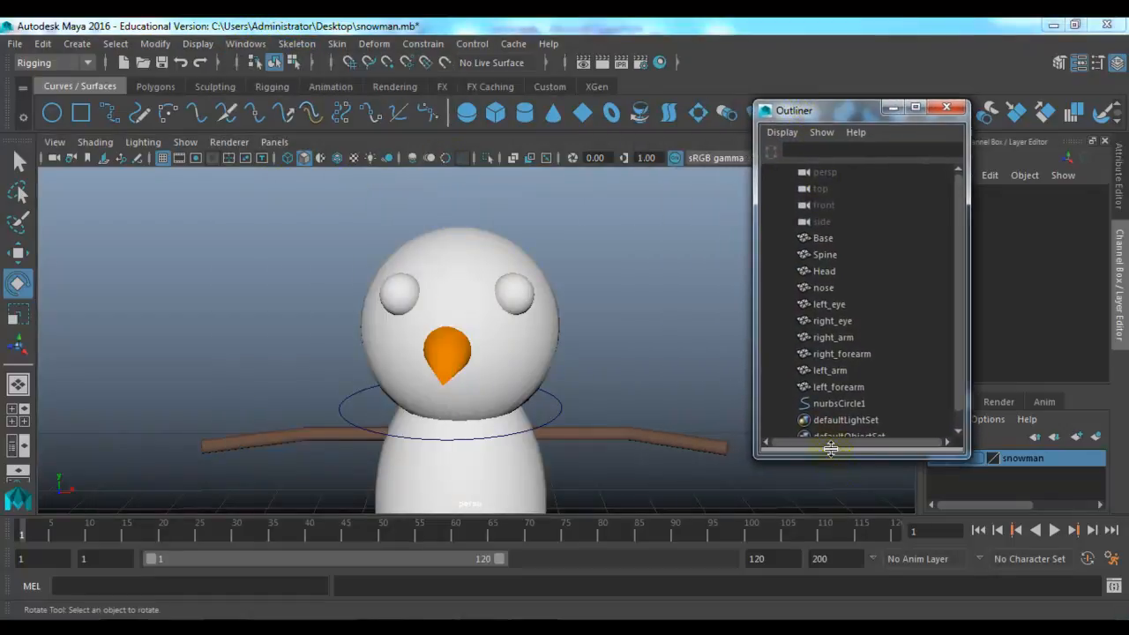
drag(837, 460, 837, 540)
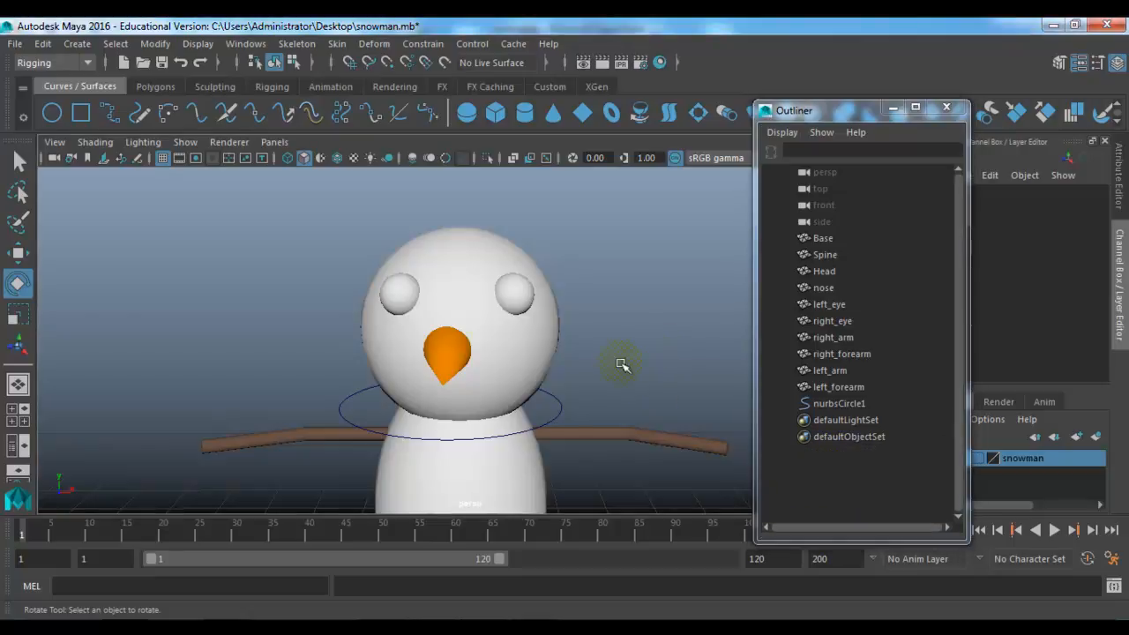
Step: Parent left_eye, right_eye and nose to Head
click(399, 293)
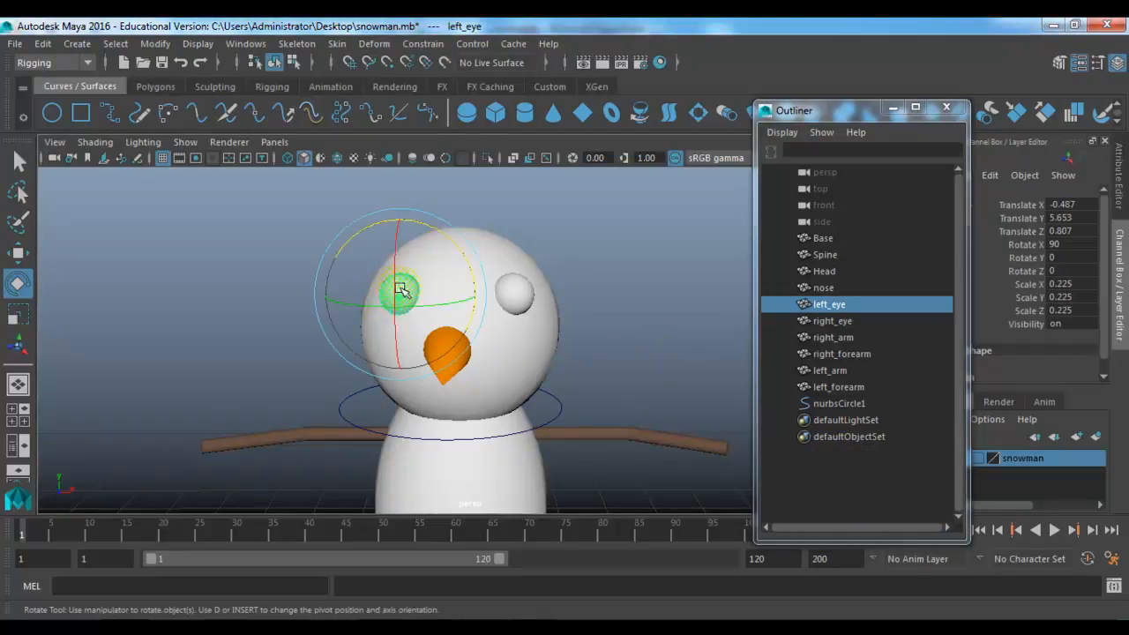
shift+click(534, 292)
key(q)
shift+click(438, 351)
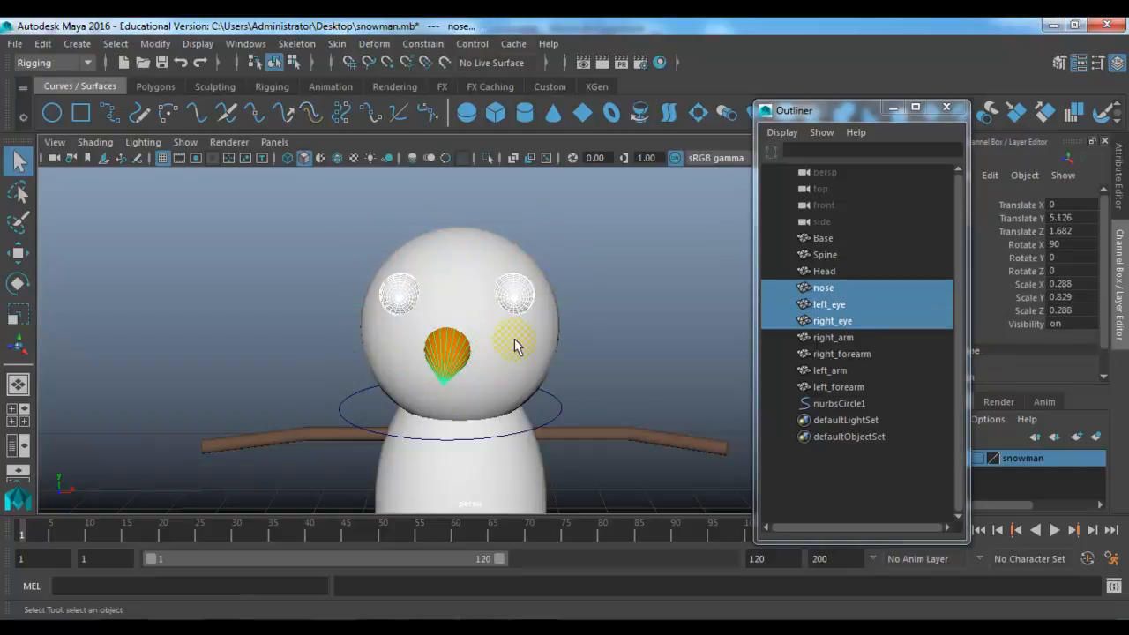
shift+click(516, 344)
key(p)
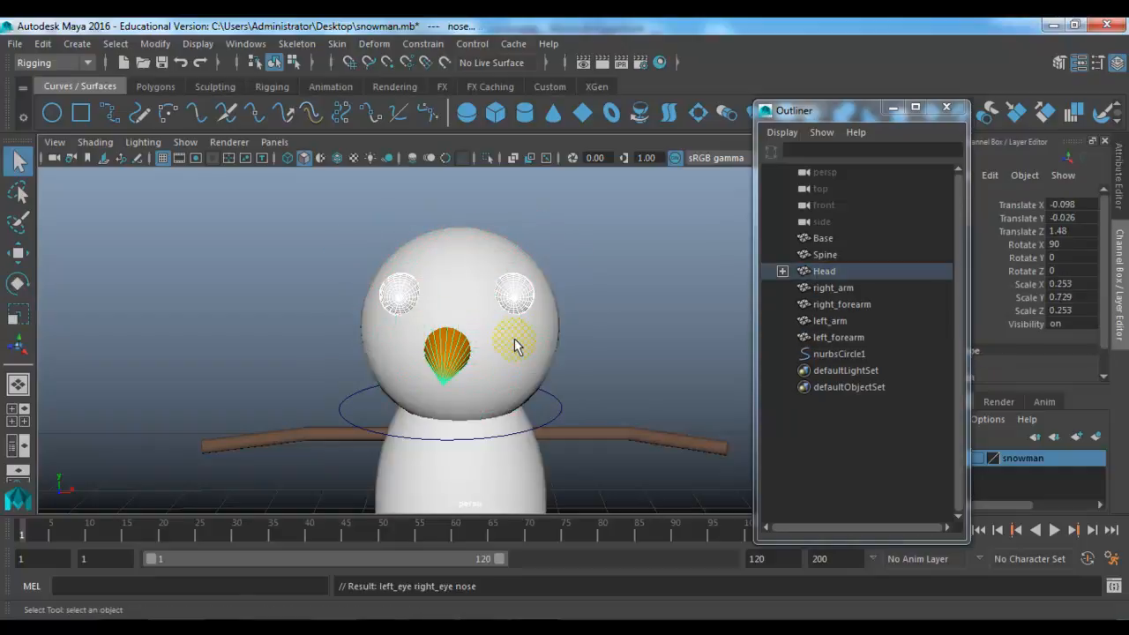
Step: Test-rotate the snowman's head together with its parented eyes and nose, and undo the rotation
key(w)
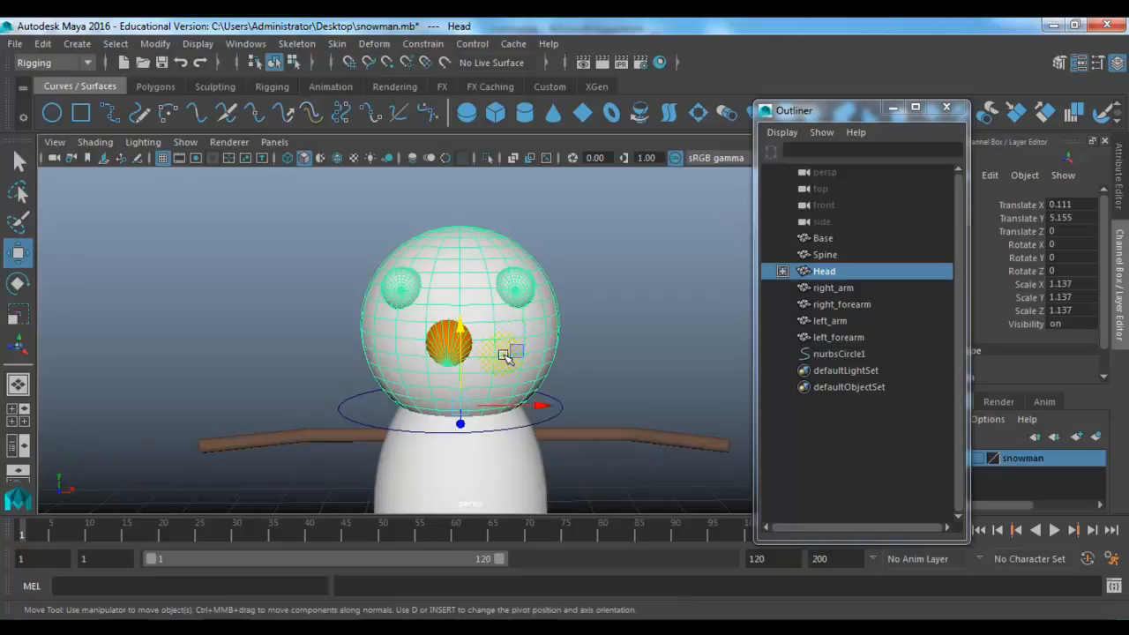
click(607, 354)
scroll(568, 388, down, 4)
scroll(546, 402, up, 3)
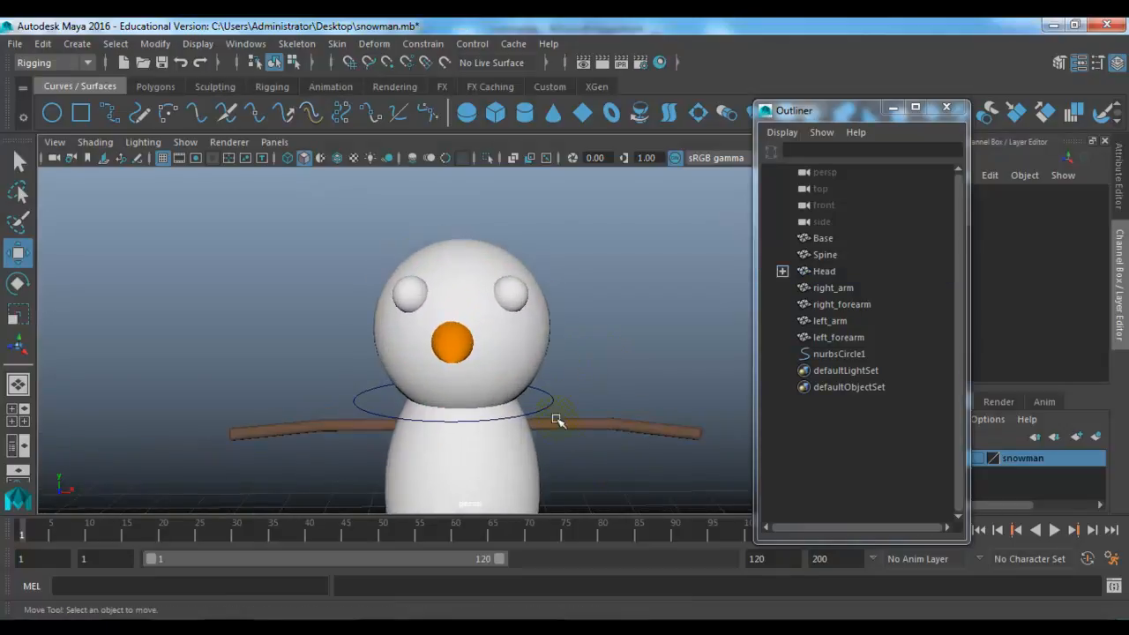
click(525, 362)
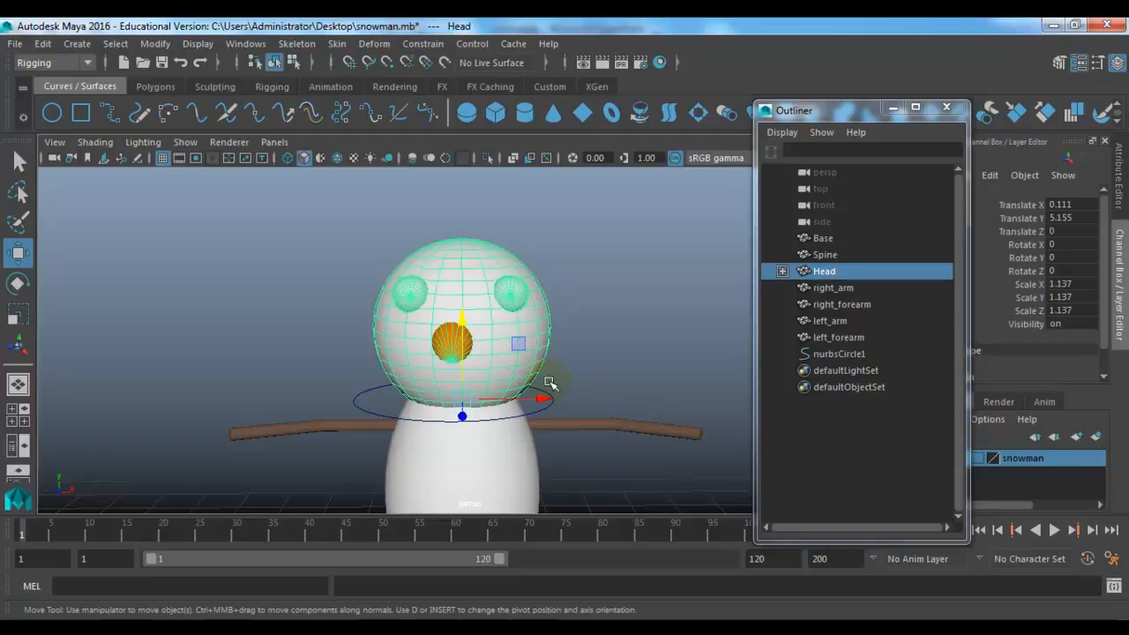
key(e)
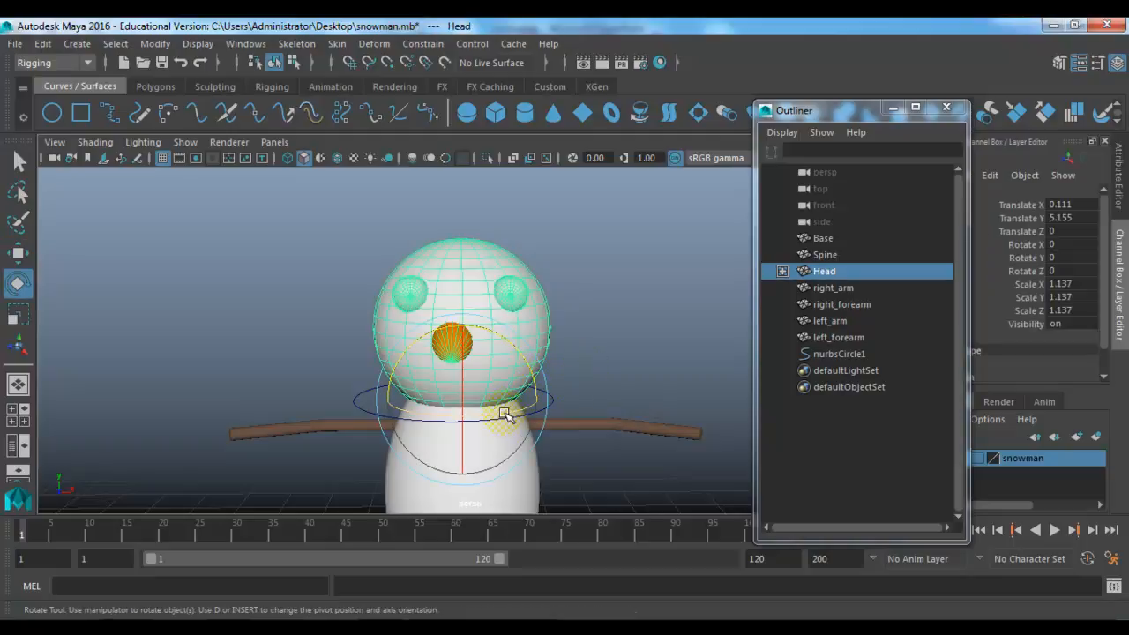
drag(496, 386, 469, 368)
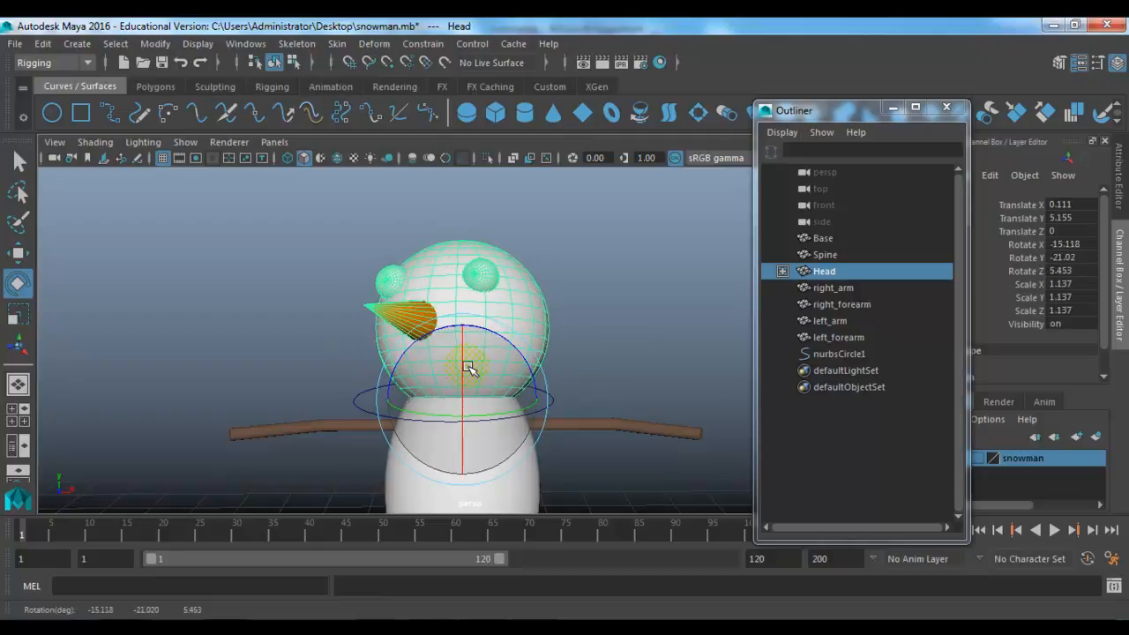
key(ctrl+z)
click(595, 340)
alt+drag(564, 375, 517, 371)
click(440, 332)
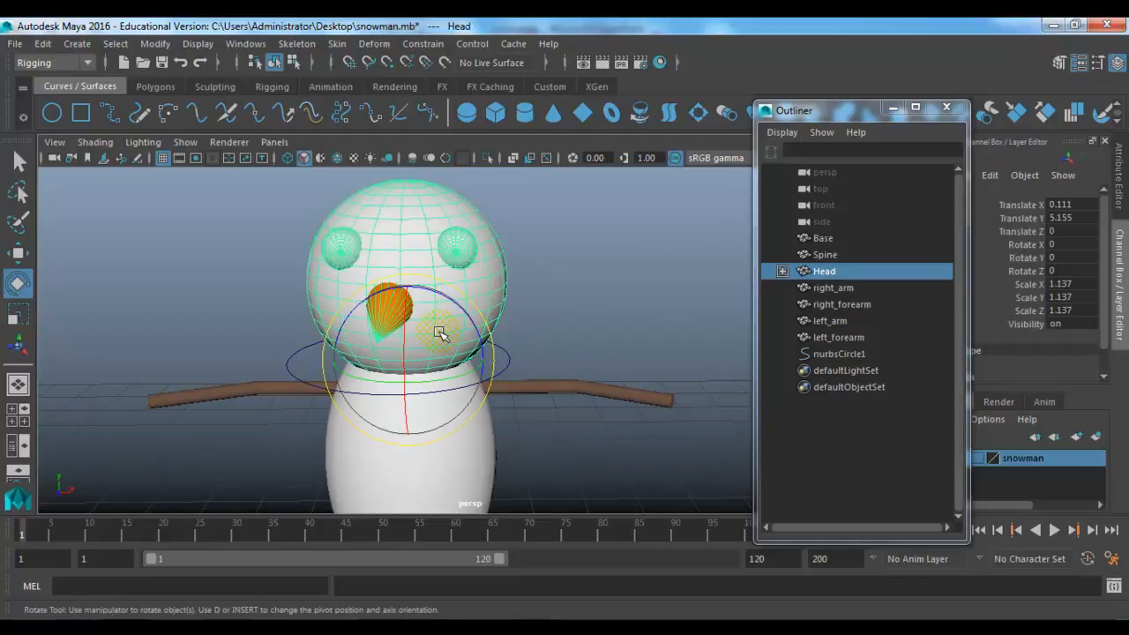
click(534, 340)
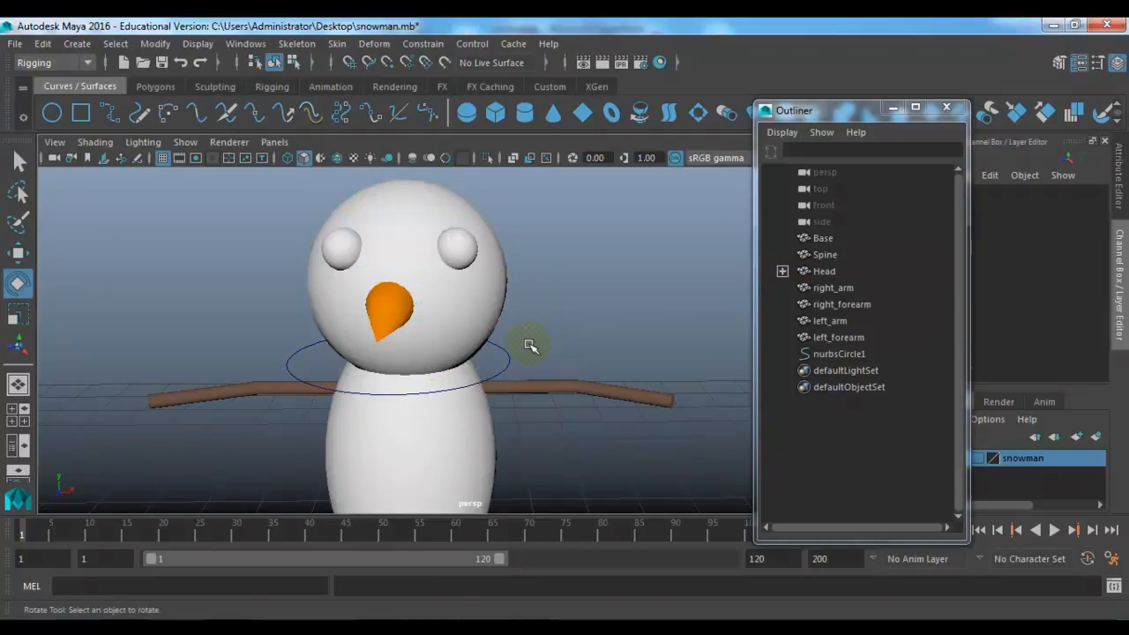
Step: Rename the NURBS circle around the neck as Head_ctrl01
drag(488, 360, 490, 362)
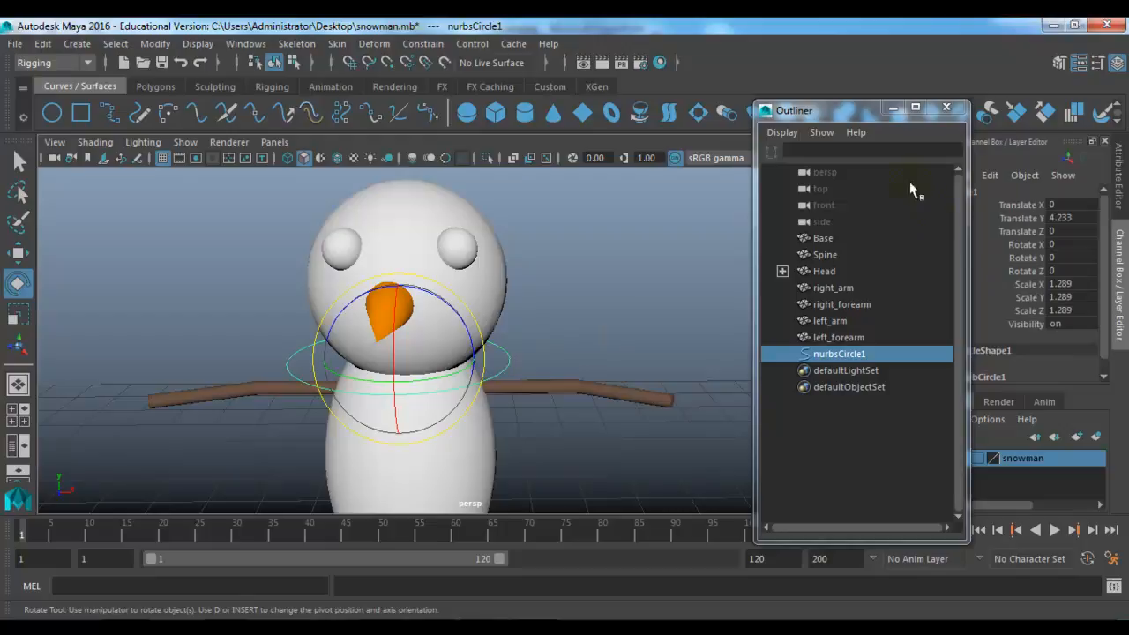
drag(864, 109, 790, 113)
key(w)
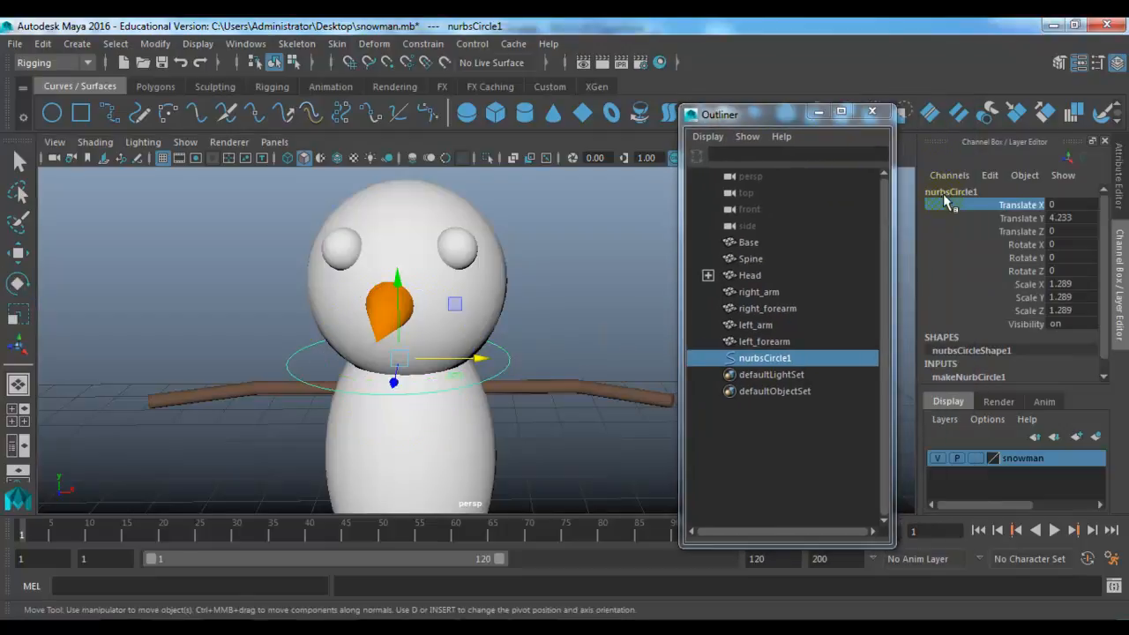
double_click(944, 193)
text(Head_ctrl01)
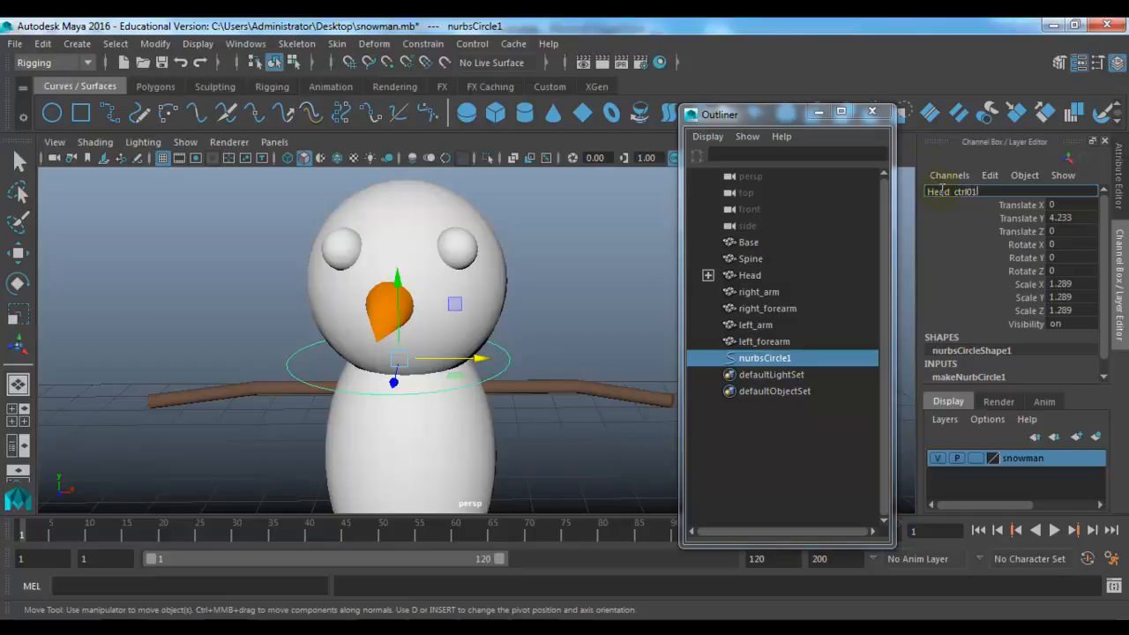
key(Return)
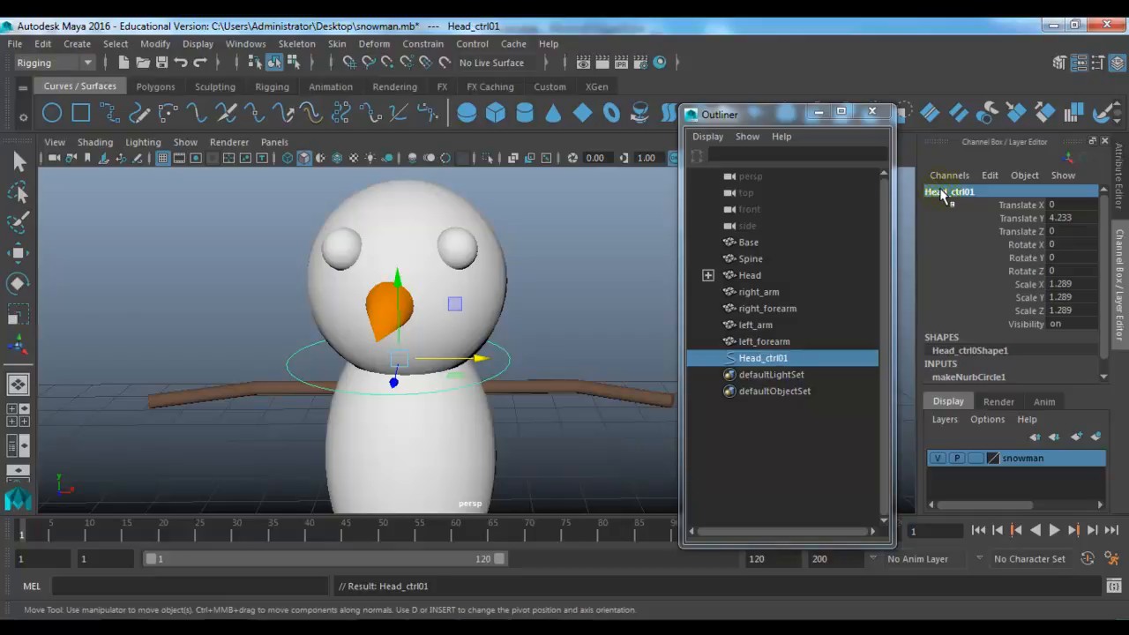
Step: Freeze the transformations of Head_ctrl01 and deselect it
alt+drag(550, 389, 528, 292)
click(155, 43)
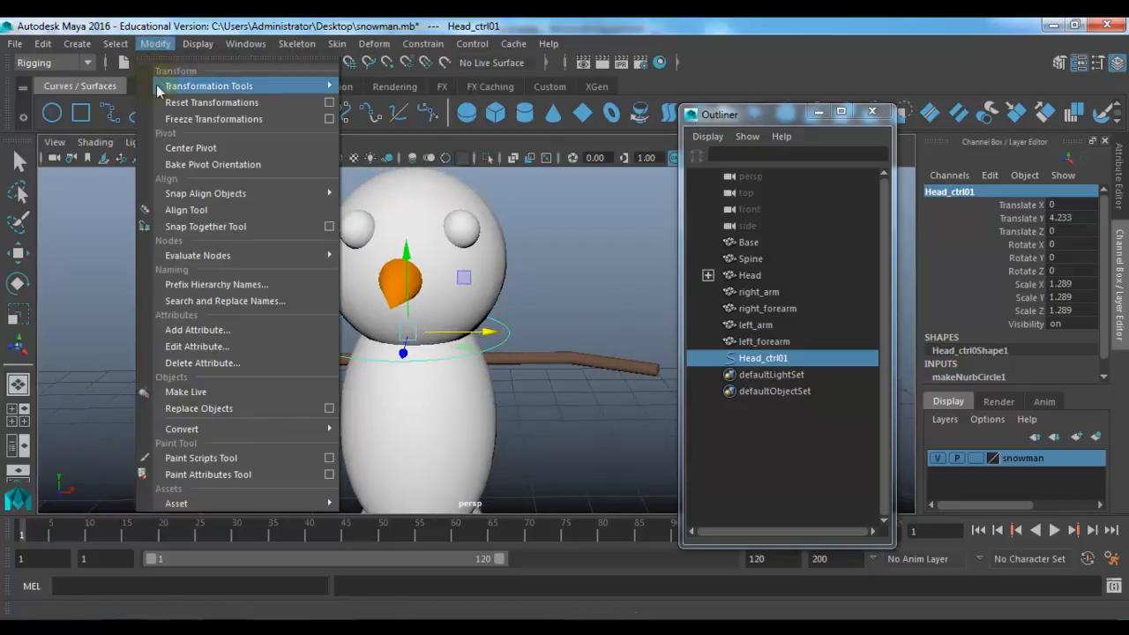
click(232, 116)
key(e)
click(189, 247)
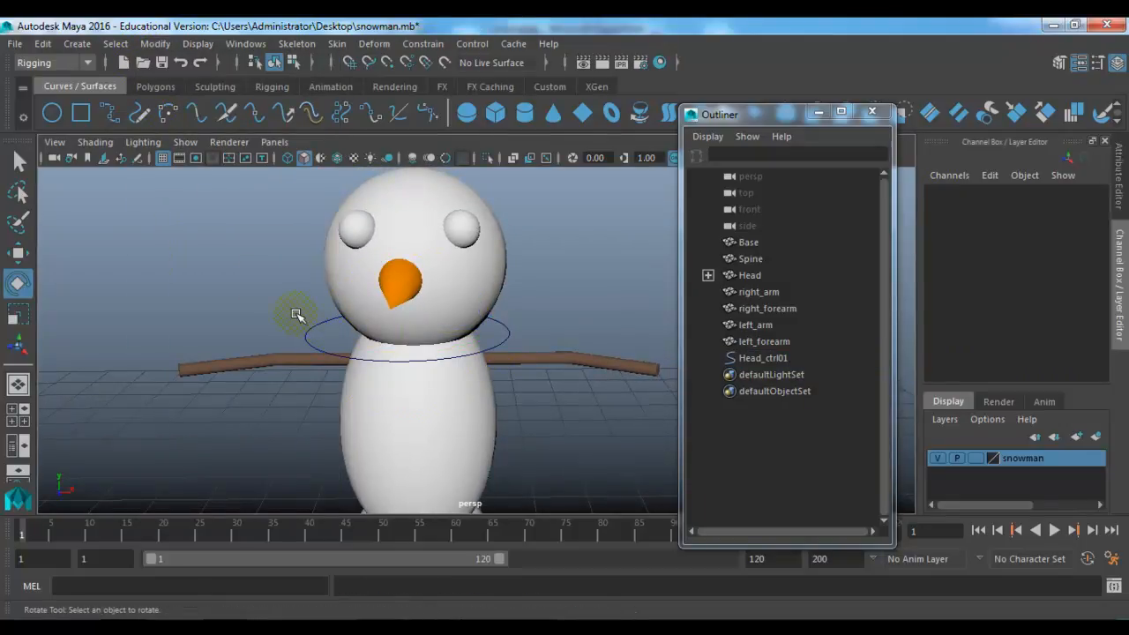
Step: Test-rotate Head_ctrl01 about its Z axis and undo the rotation
click(315, 338)
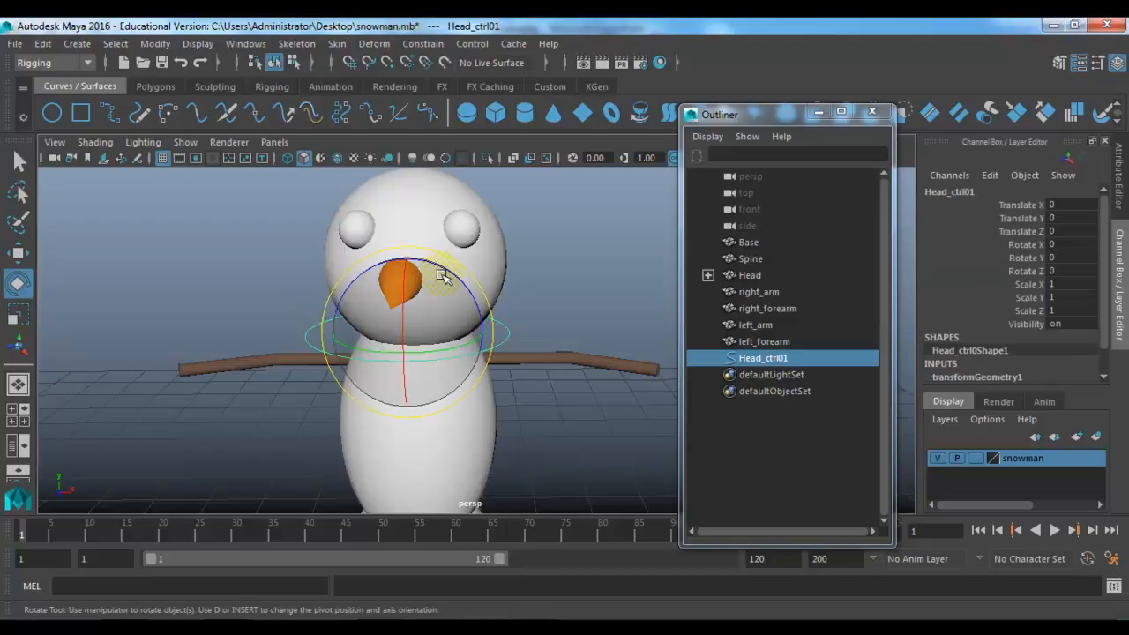
mouse_move(446, 269)
mouse_down()
mouse_move(445, 284)
mouse_move(434, 284)
mouse_move(439, 256)
mouse_up()
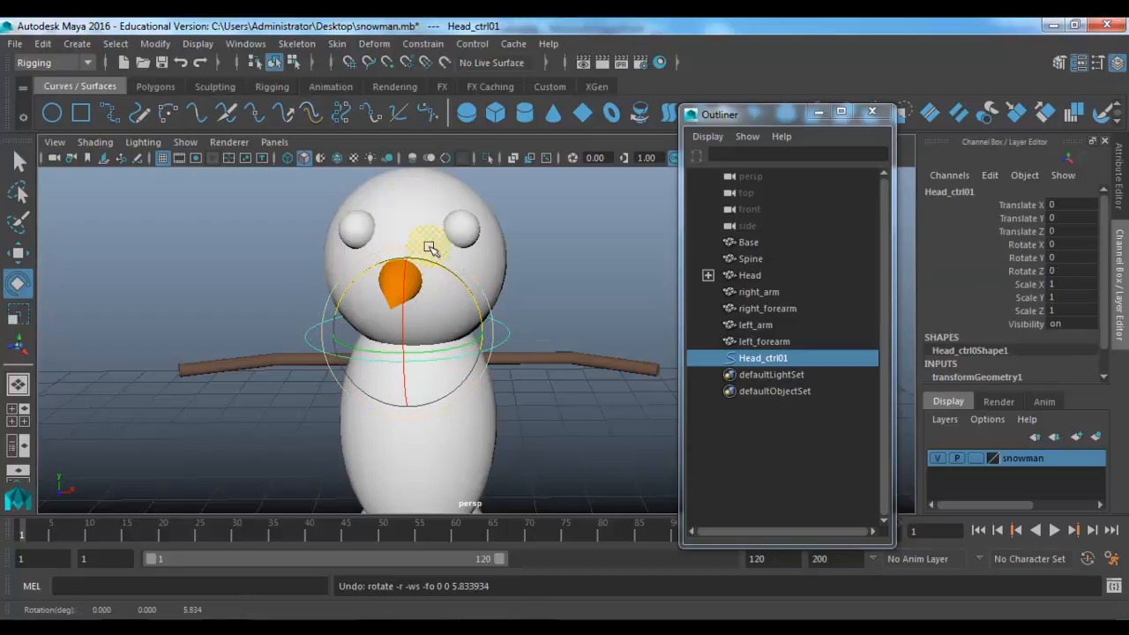
click(526, 234)
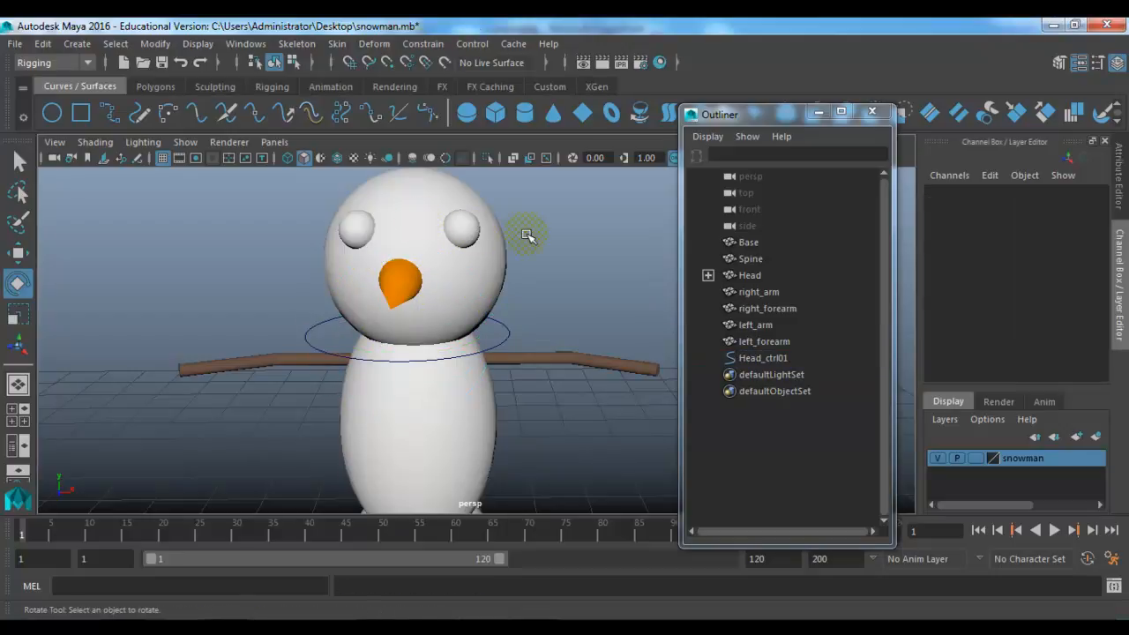
Step: Try an orient constraint from Head_ctrl01 to the snowman's head with offset maintained and only the X axis constrained
click(506, 327)
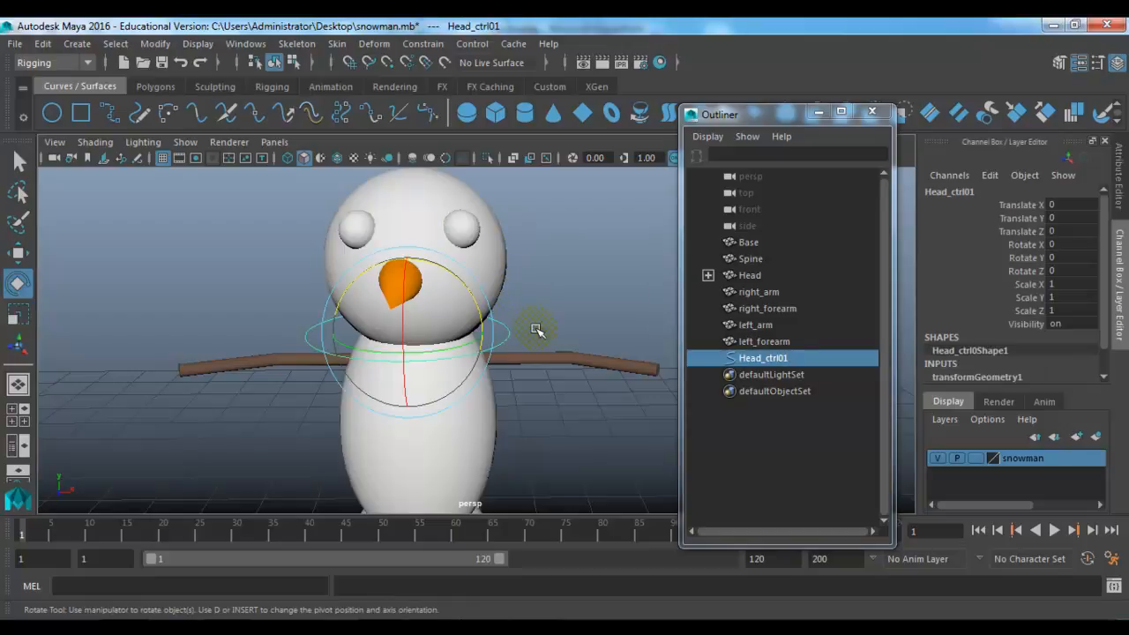
shift+click(499, 268)
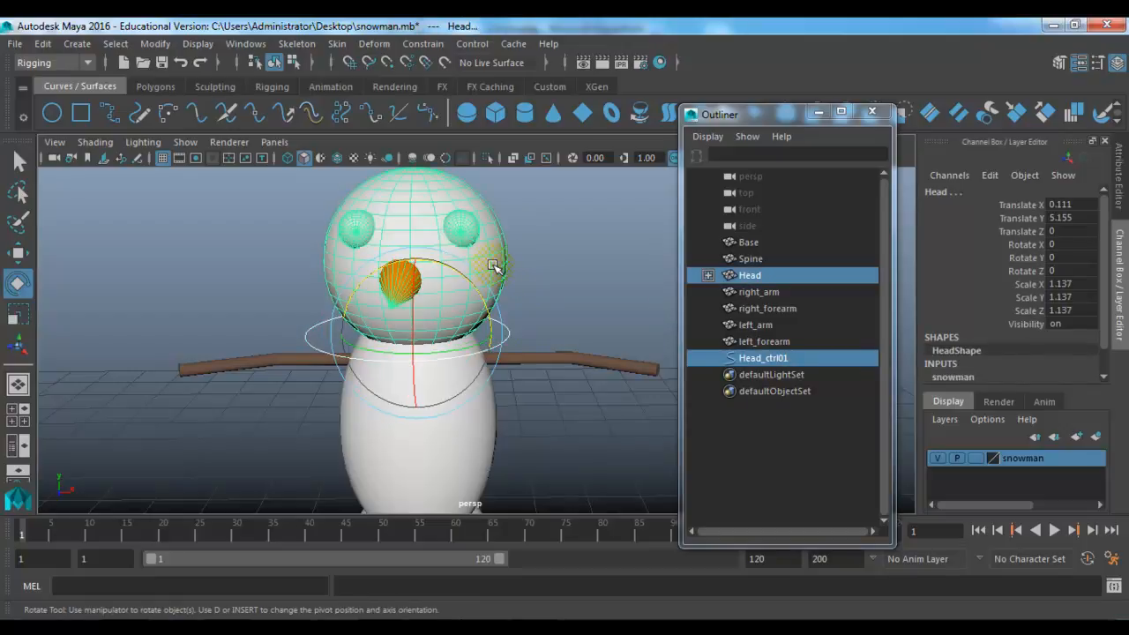
click(428, 44)
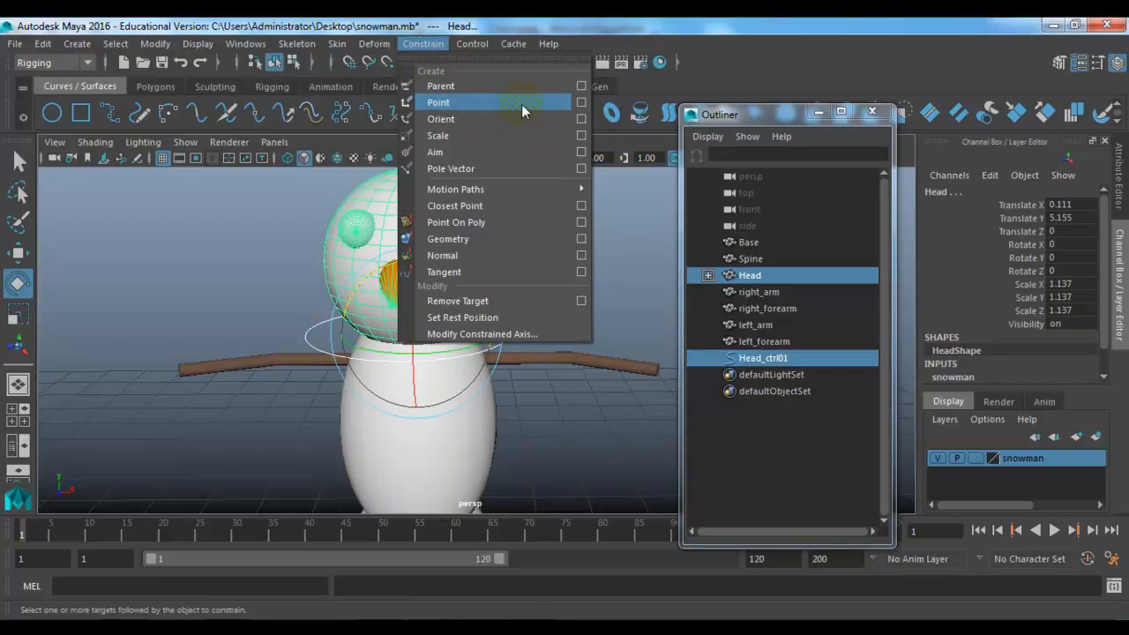
click(582, 119)
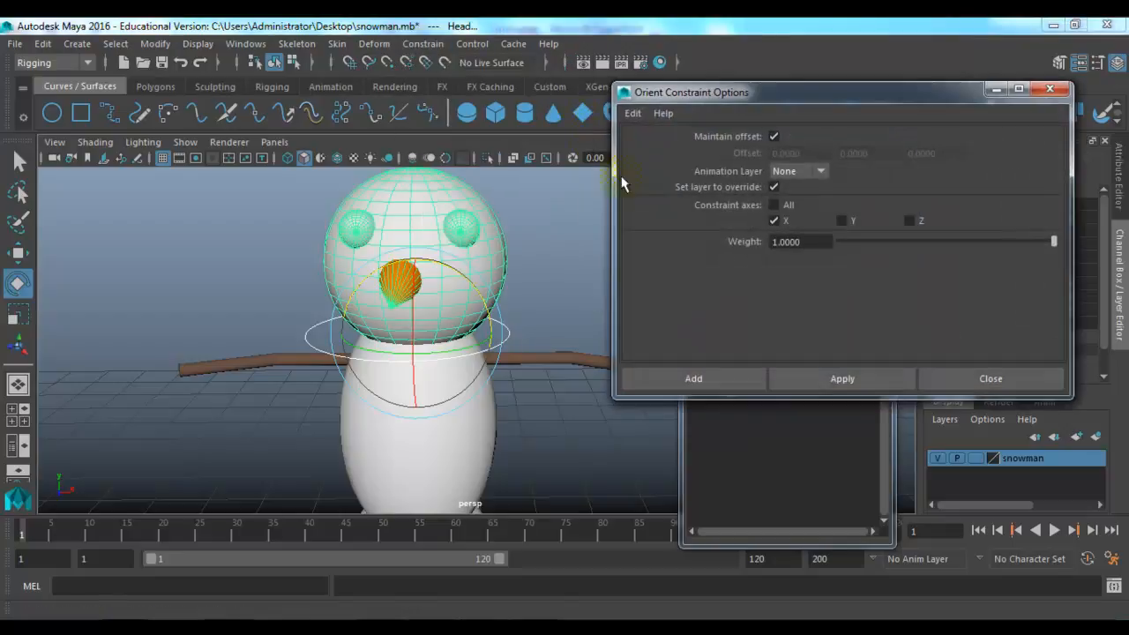
click(677, 375)
Step: Test-rotate Head_ctrl01 about its X and Y axes, and undo the rotations together with the X-only orient constraint
click(503, 342)
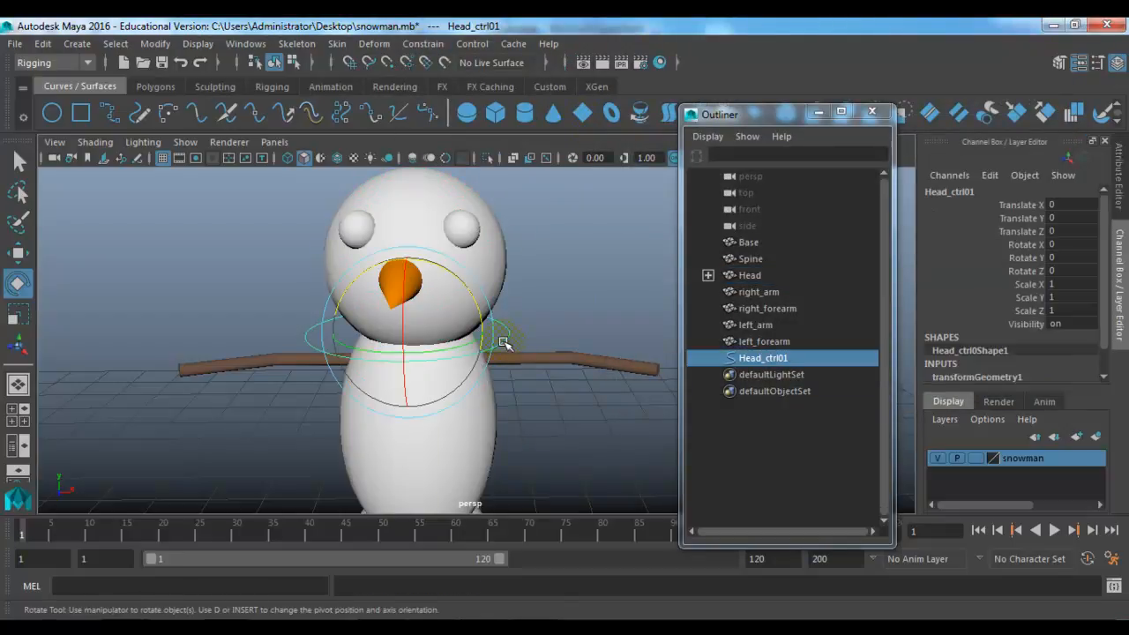
drag(444, 315, 407, 272)
key(ctrl+z)
key(ctrl+z)
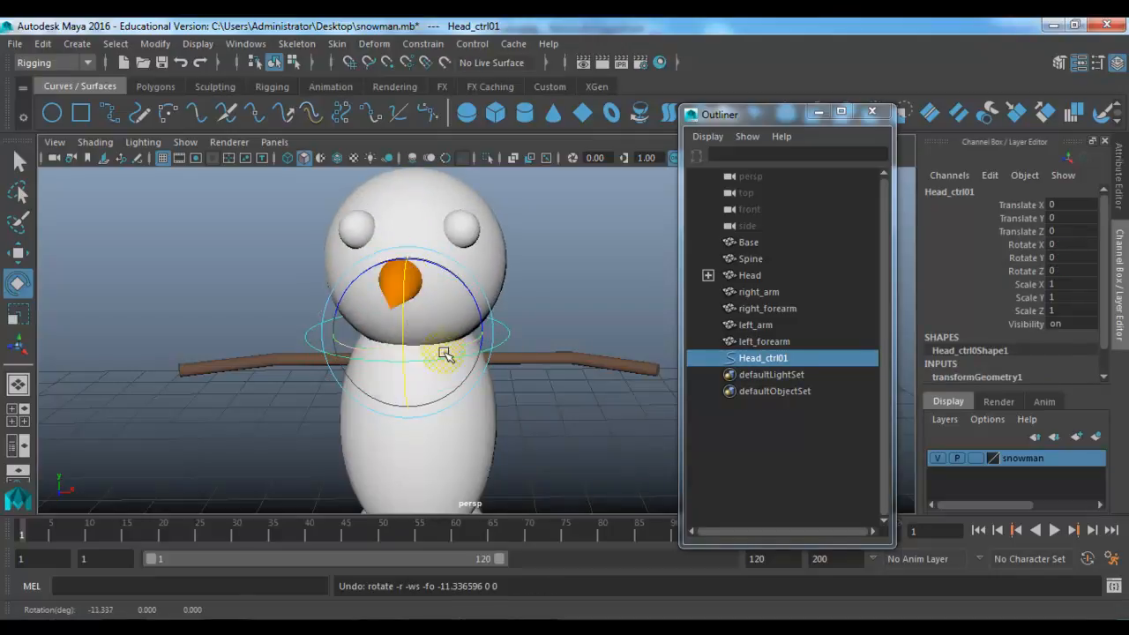
drag(448, 350, 408, 351)
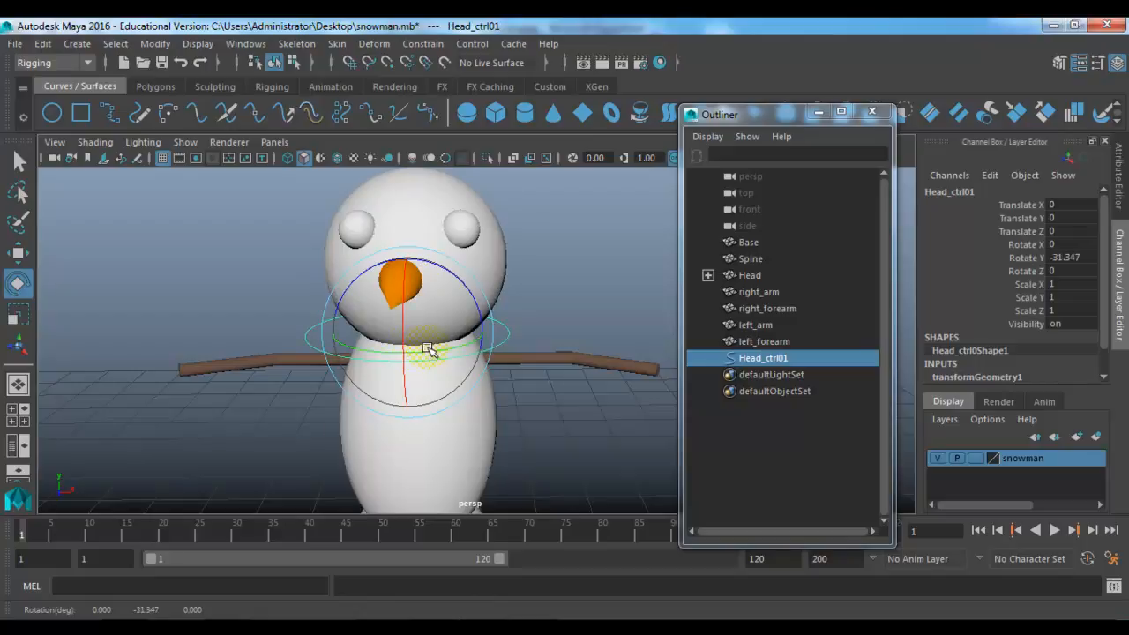
key(ctrl+z)
key(ctrl+z)
key(ctrl+z)
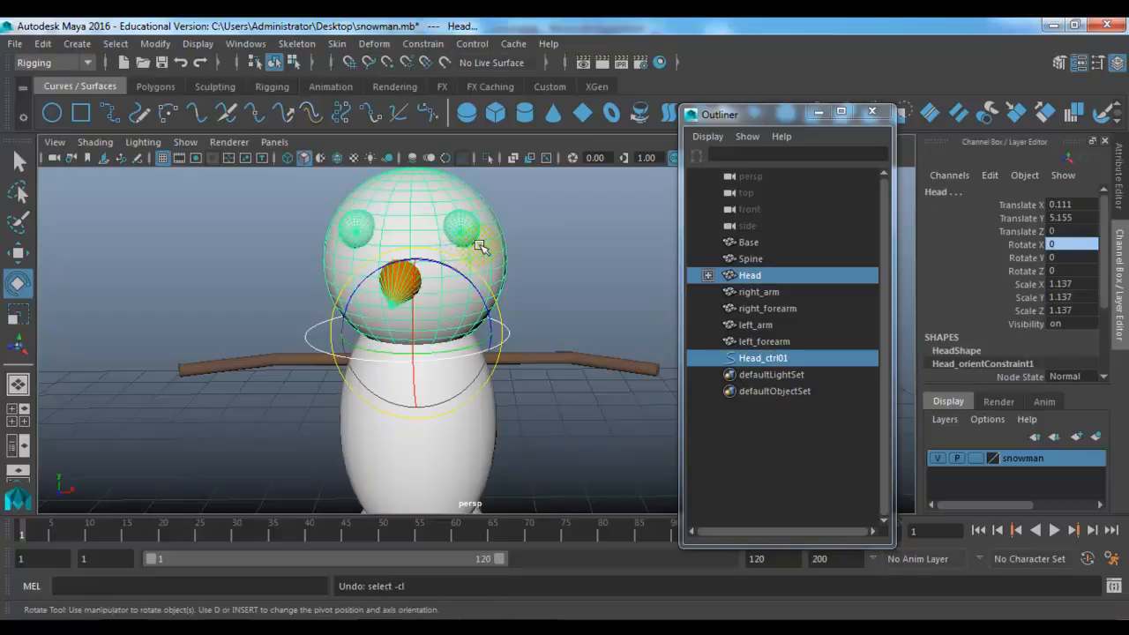
key(ctrl+z)
key(ctrl+z)
key(ctrl+z)
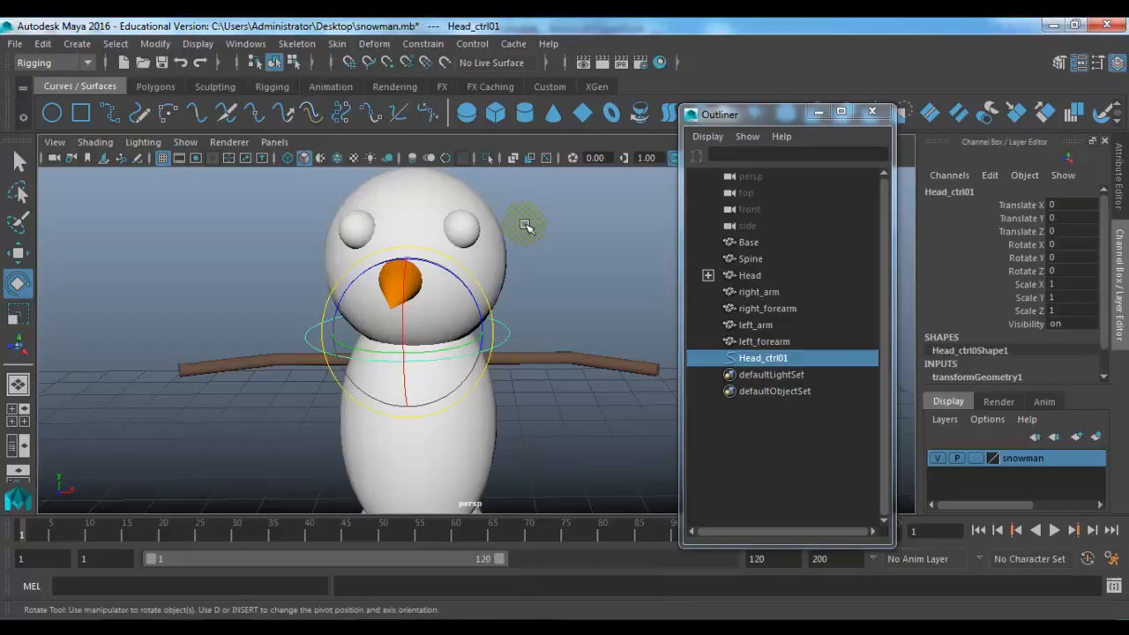
Step: Orient-constrain the snowman's head to Head_ctrl01 on all axes with offset maintained
click(516, 332)
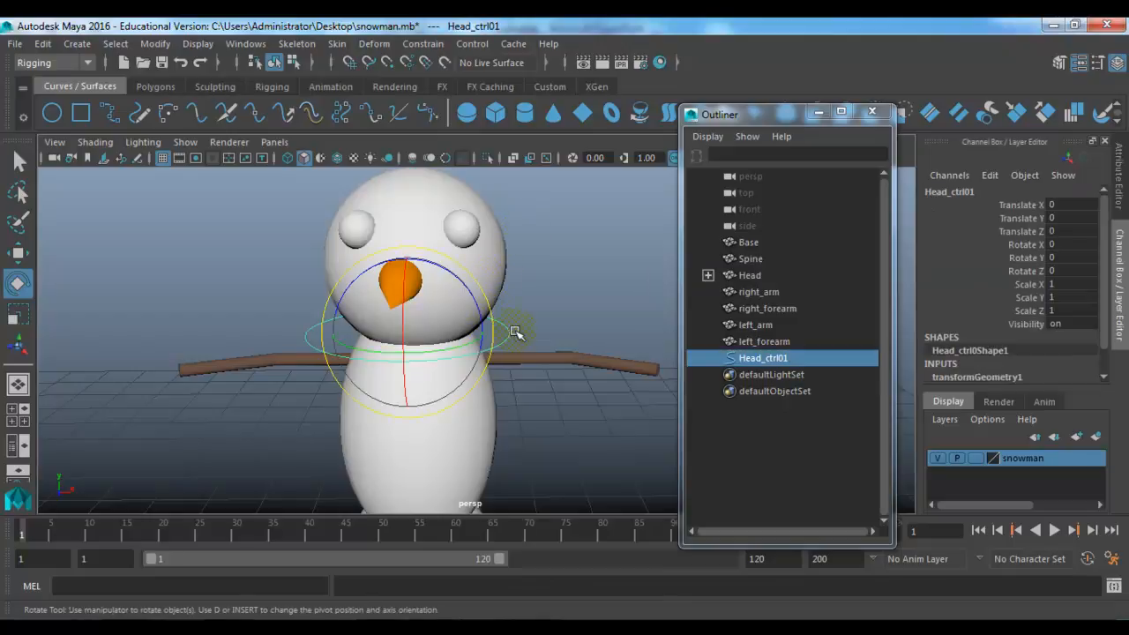
shift+click(484, 261)
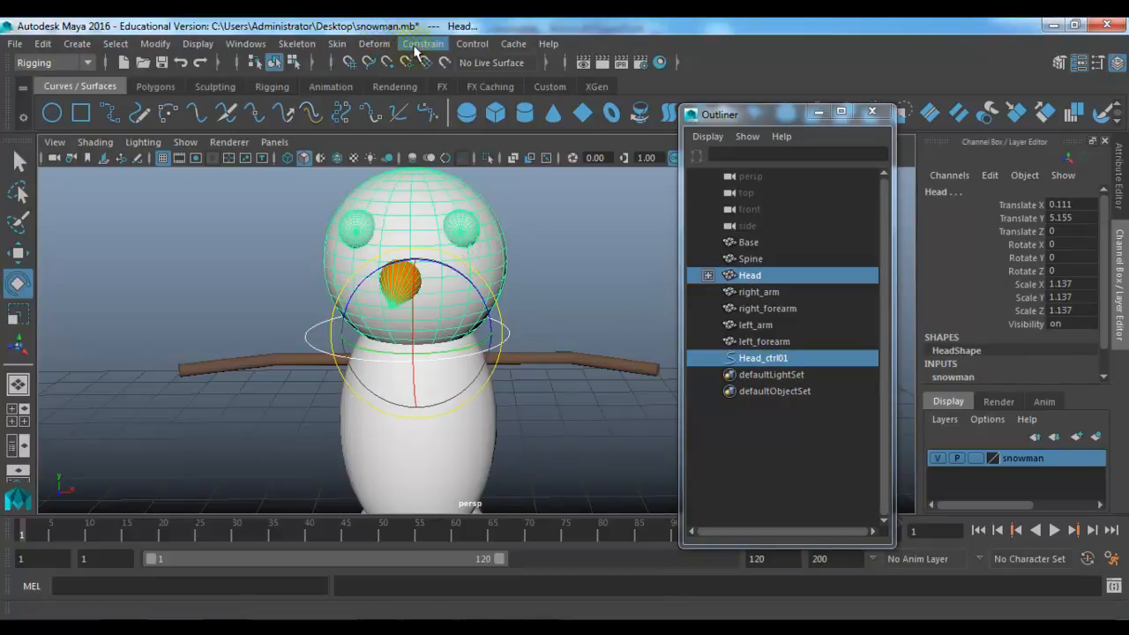
click(423, 43)
click(580, 118)
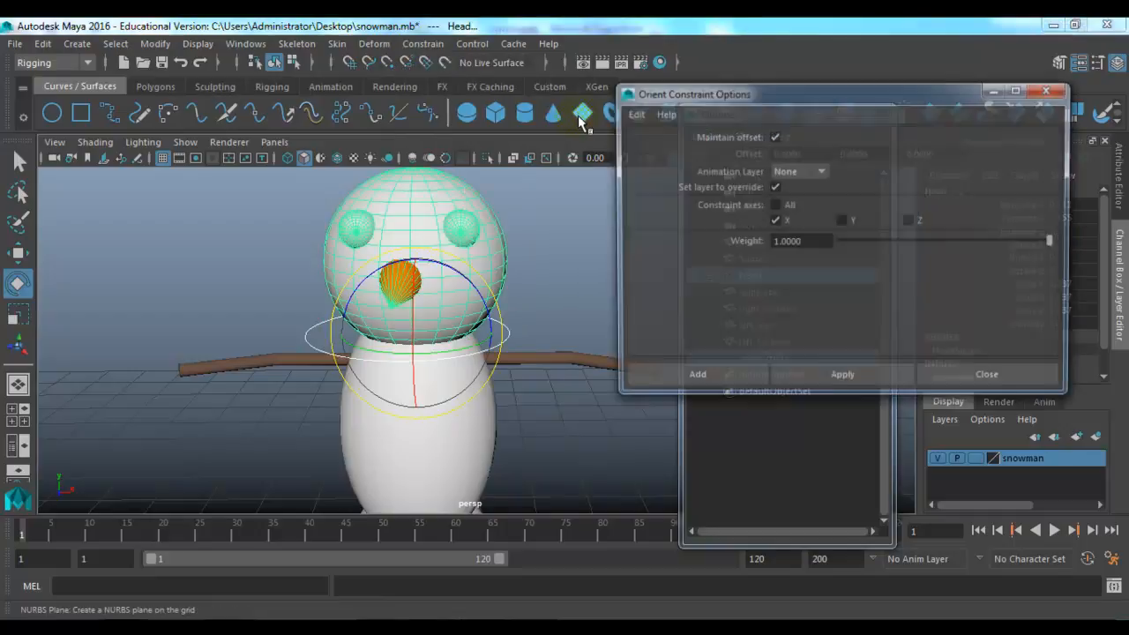
click(711, 378)
Step: Test-rotate Head_ctrl01 freely on all axes to check the head follows, then undo the rotation
click(527, 335)
click(509, 336)
drag(453, 315, 385, 315)
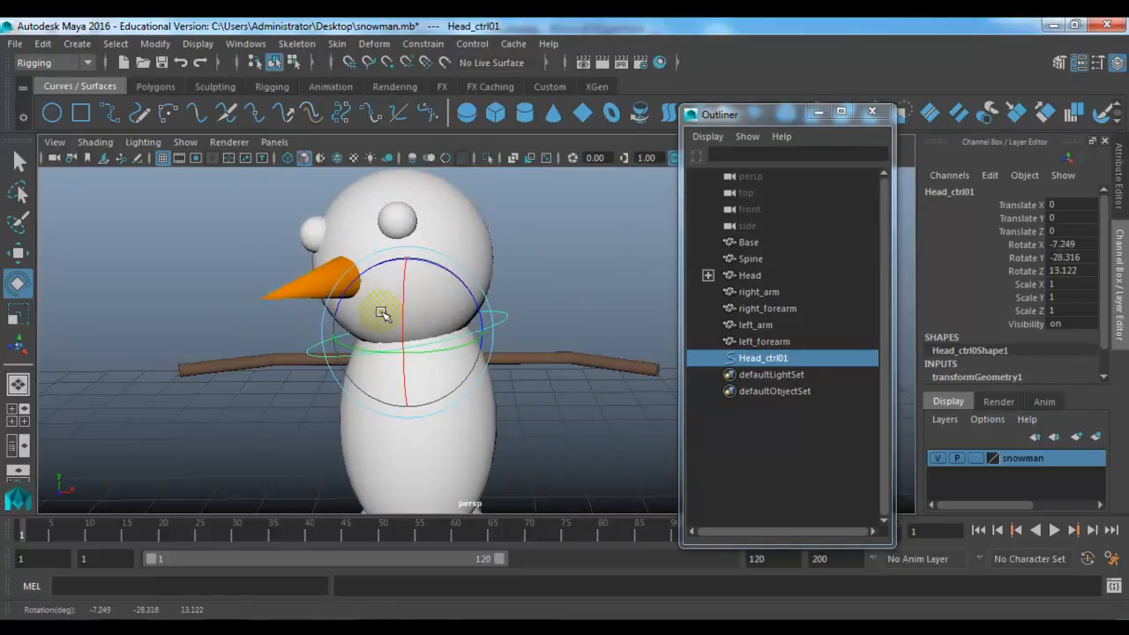
key(ctrl+z)
click(538, 302)
click(507, 336)
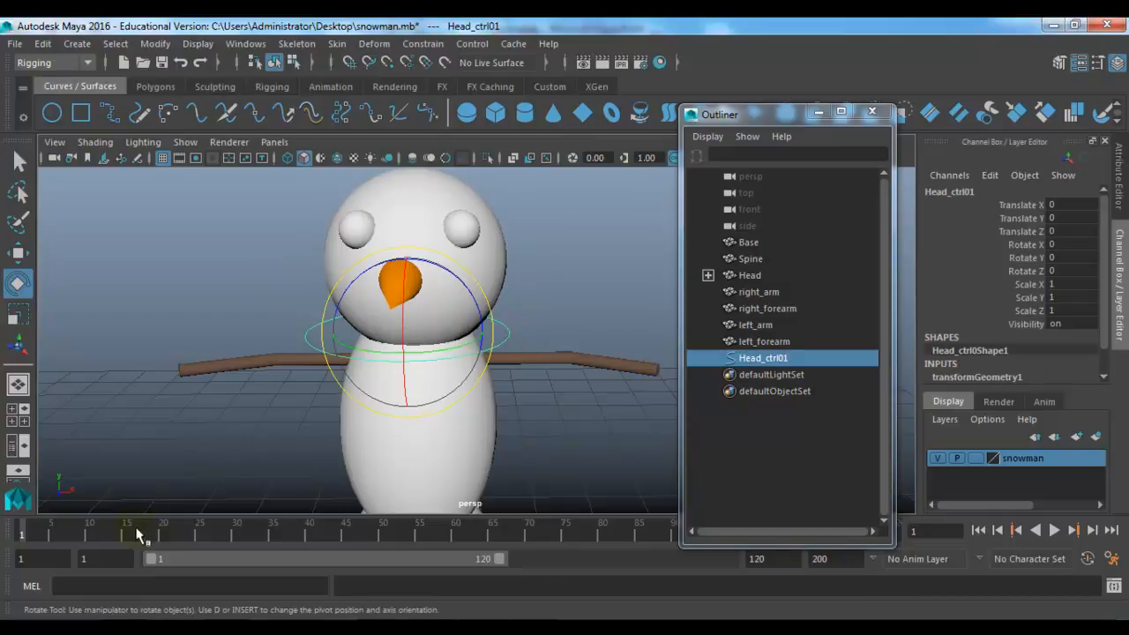
key(ctrl+z)
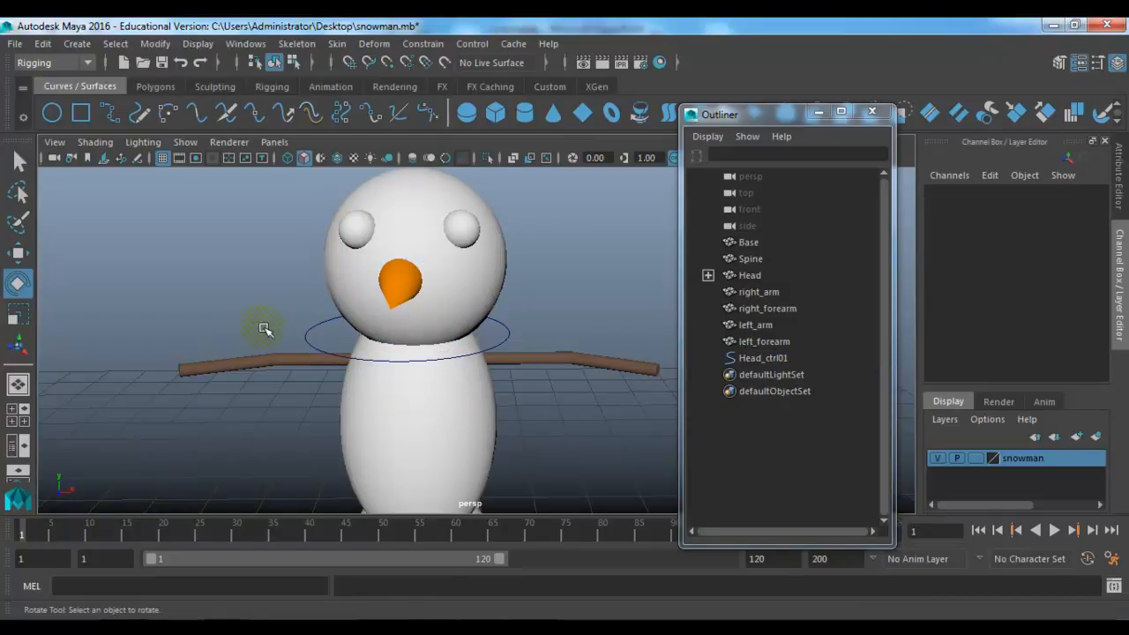
Step: Key Head_ctrl01 at frame 1, rotate it to about -42° in Y at frame 25, and preview the playback
click(307, 336)
key(s)
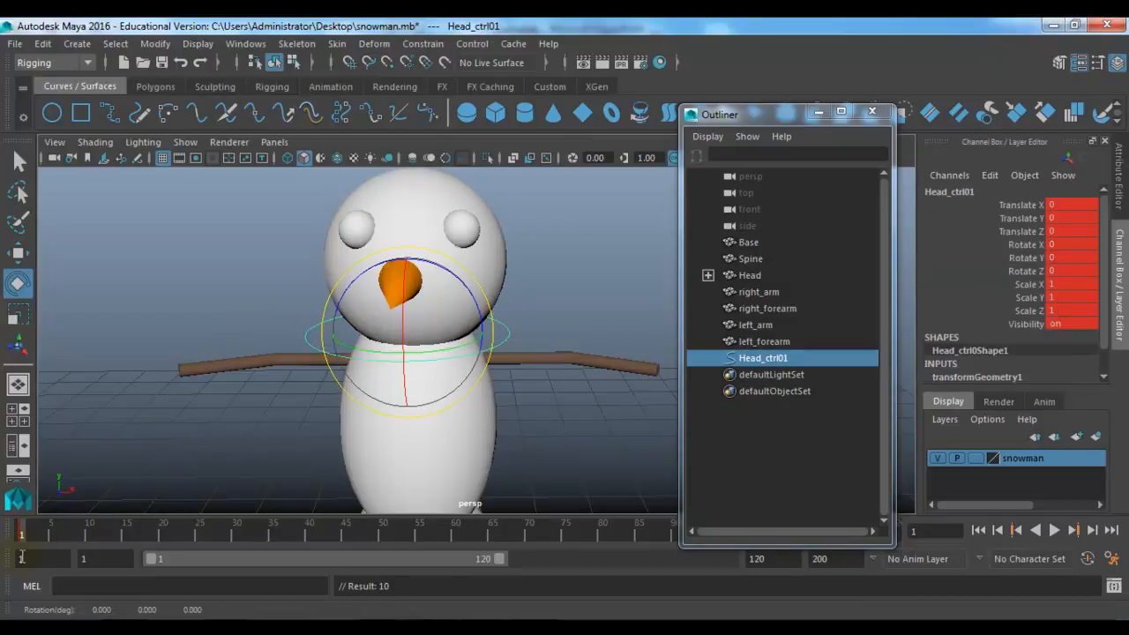
drag(25, 540, 195, 537)
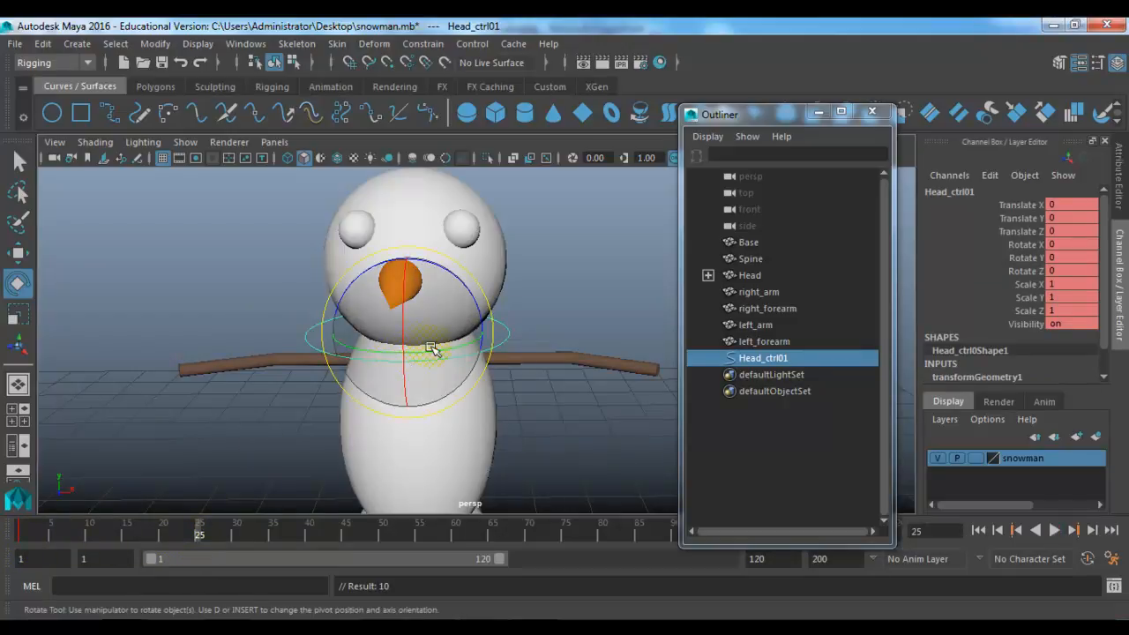
drag(436, 352, 382, 354)
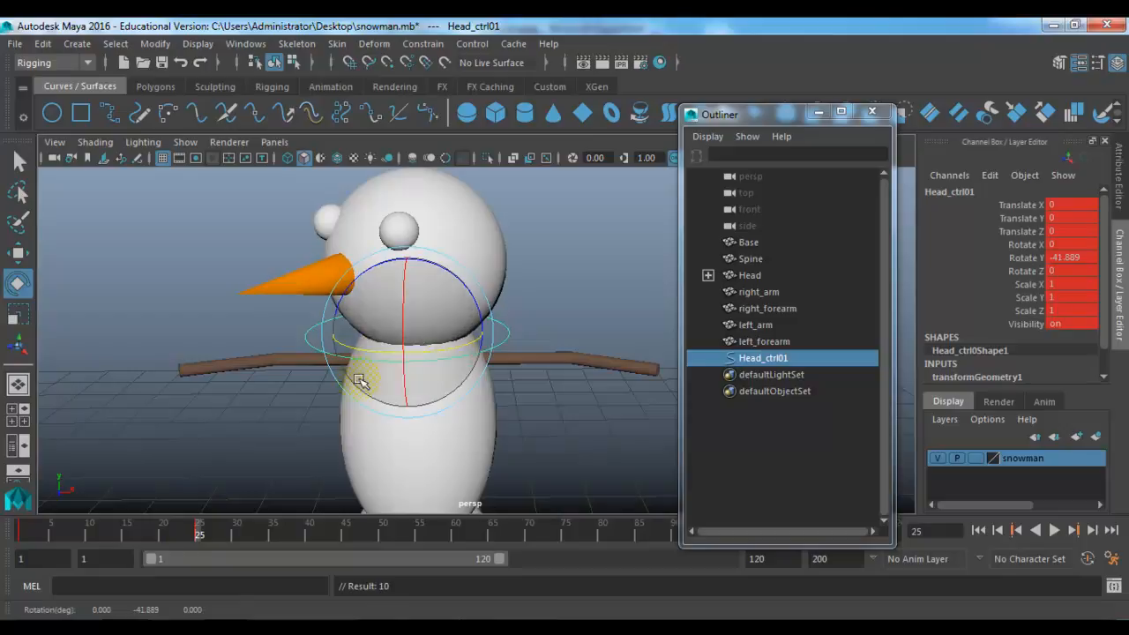
key(alt+v)
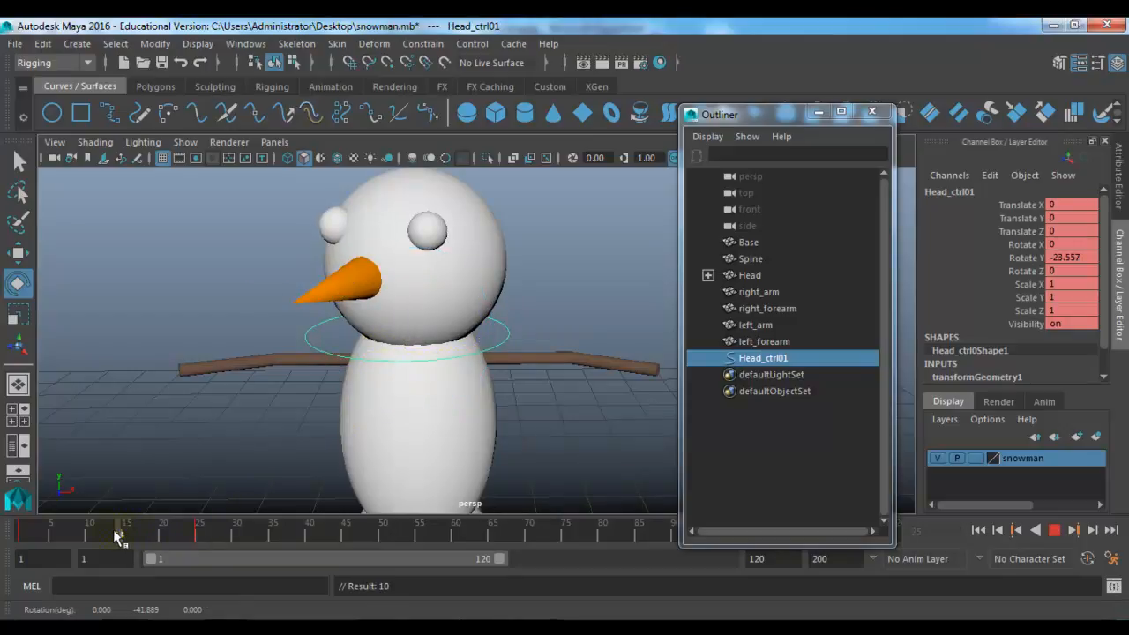
Step: Key a tilted pose of Head_ctrl01 at frame 14, rotated to about -13.7° in X, -18.6° in Y and 5.8° in Z
click(117, 538)
drag(308, 398, 432, 348)
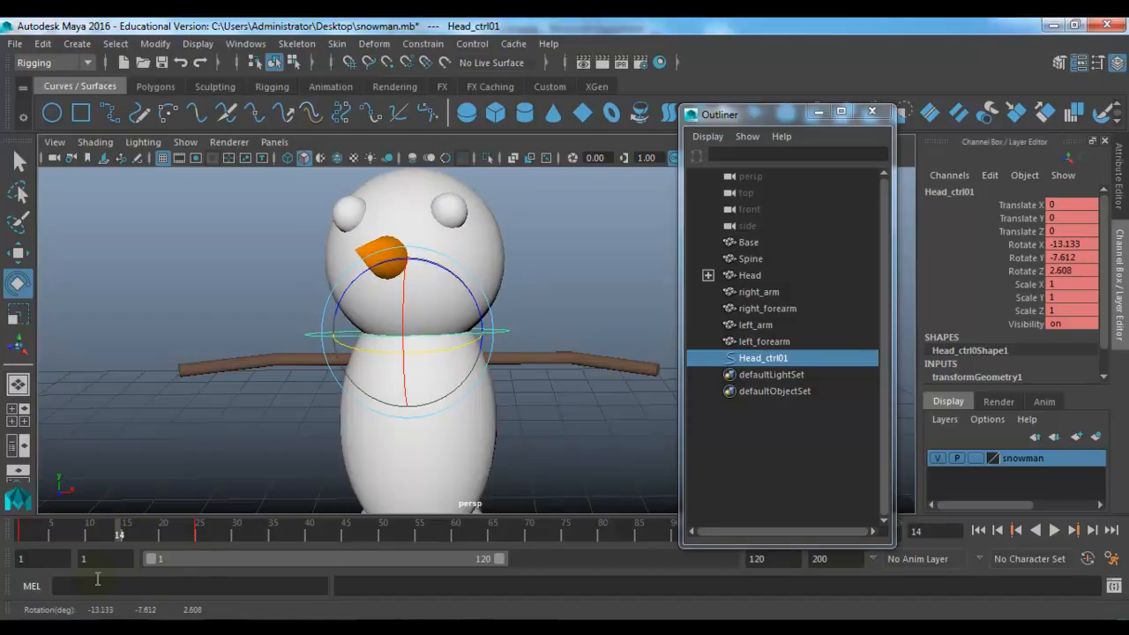
key(s)
key(alt+v)
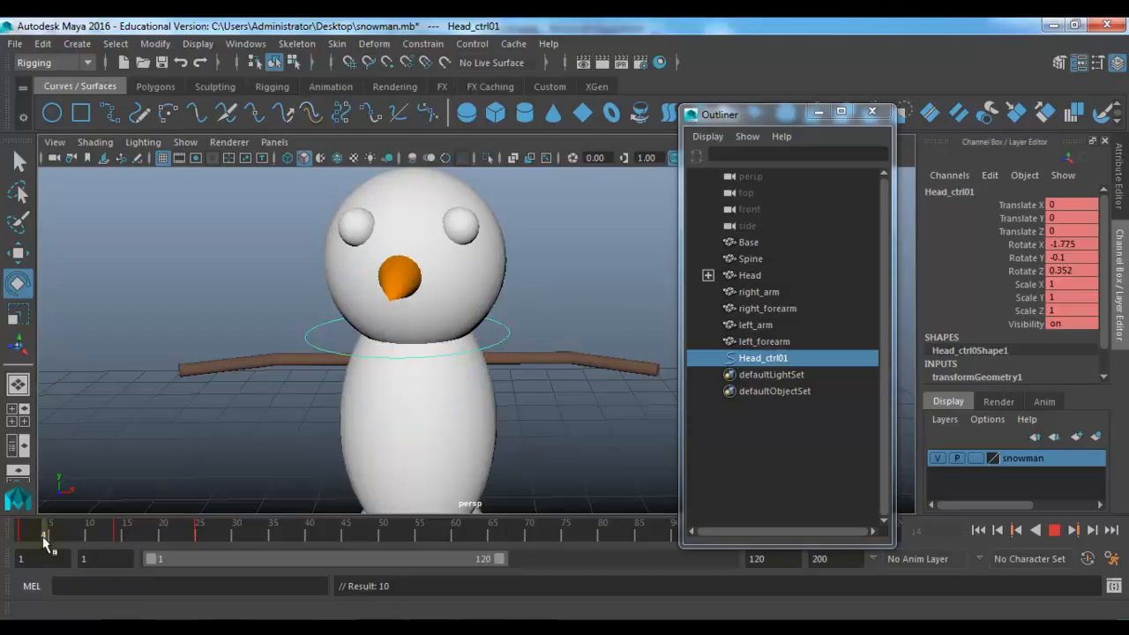
drag(190, 545, 114, 534)
drag(434, 353, 419, 338)
drag(455, 274, 441, 269)
Step: Rotate Head_ctrl01 to about -47.3° in Y at frame 25 and key it
click(199, 535)
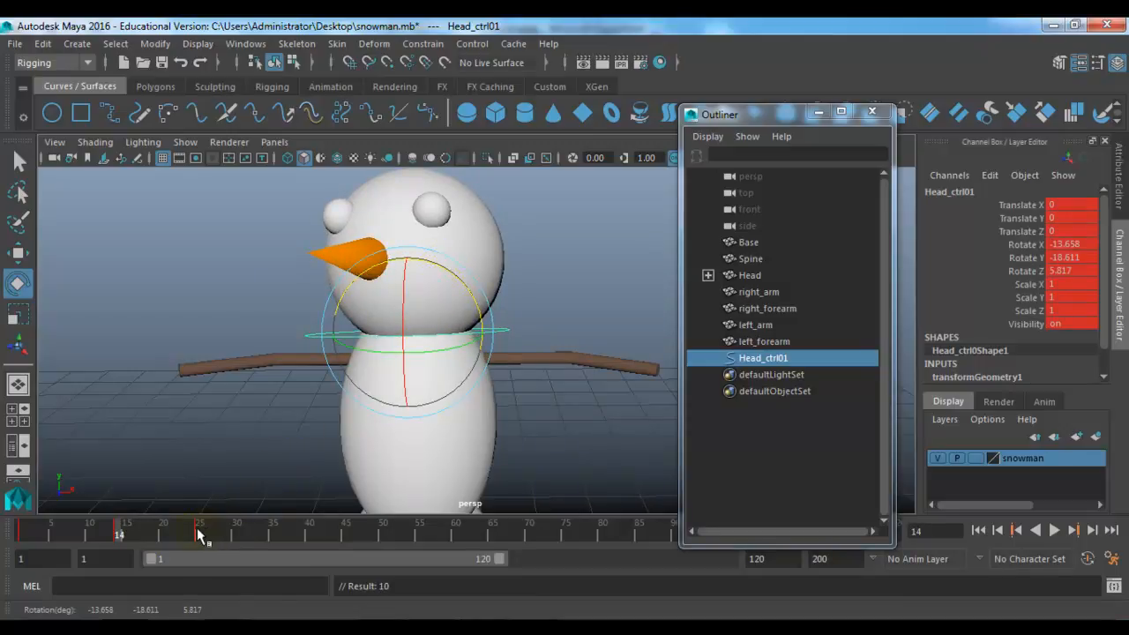
drag(425, 352, 422, 346)
key(s)
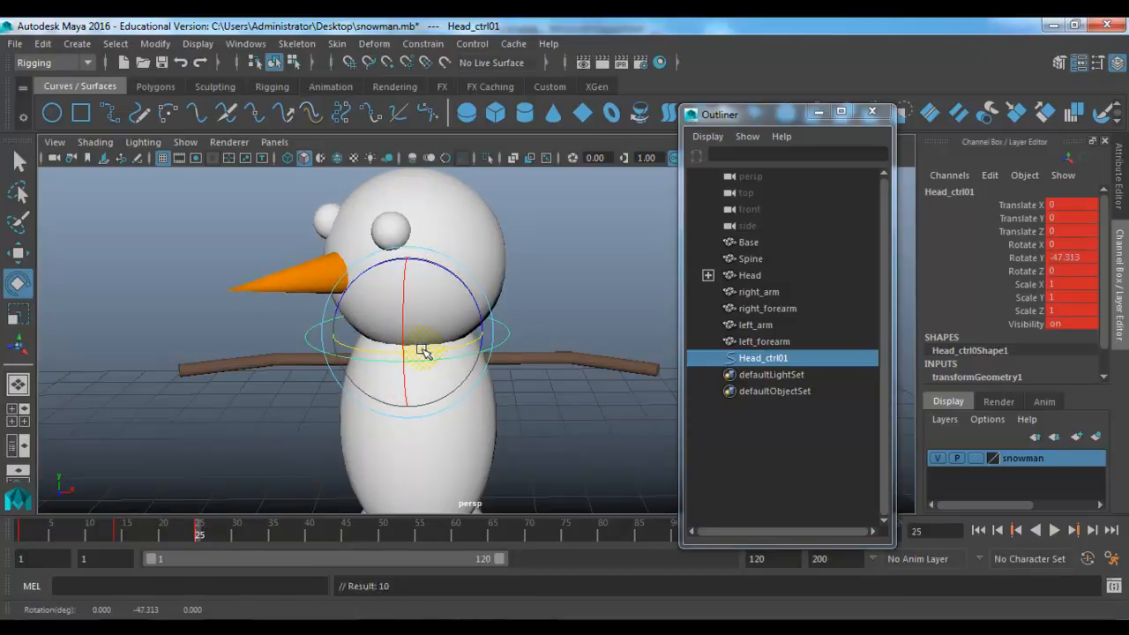
Step: Play the head-turn animation from frame 1 and stop it
click(15, 536)
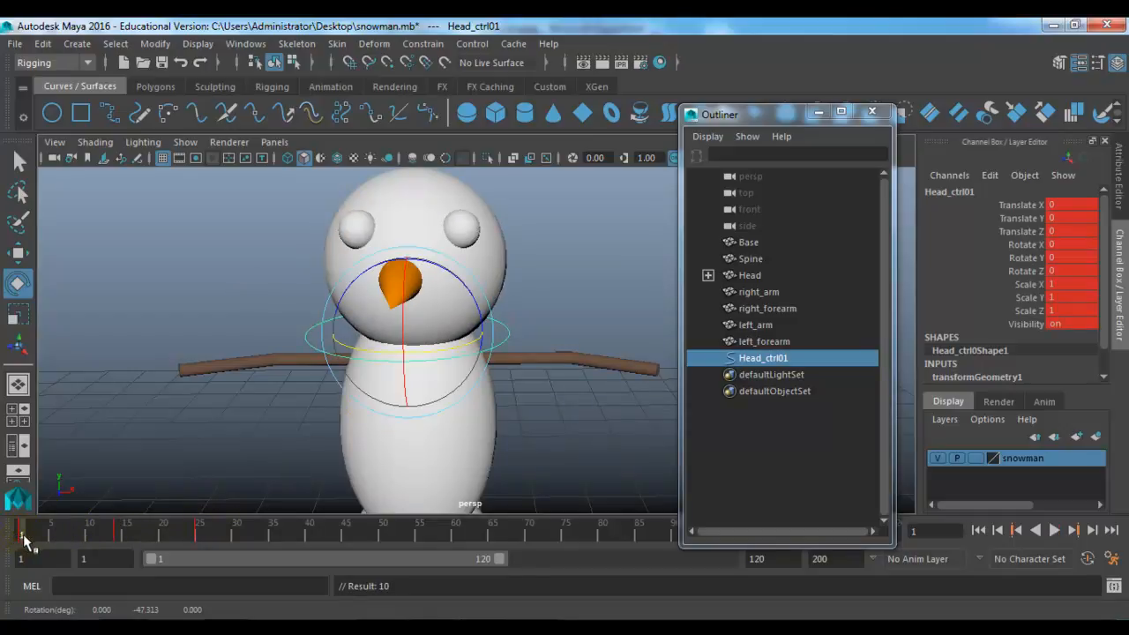
click(1054, 530)
click(1054, 531)
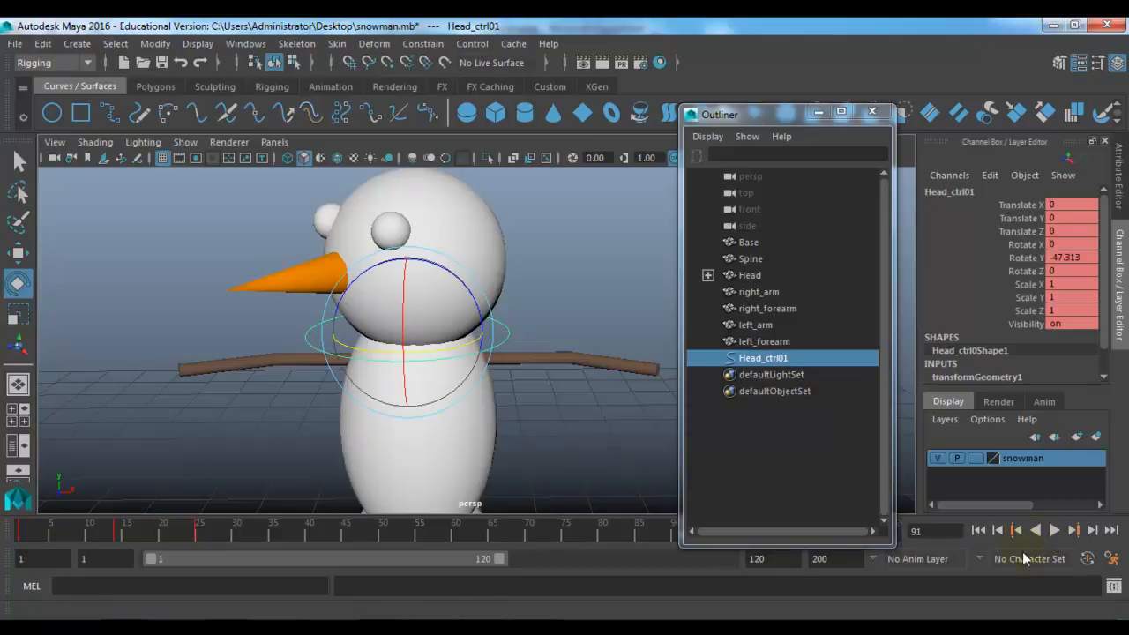
Step: Set the time slider's playback speed to Real-time [24 fps] and save the preferences
click(1112, 558)
click(605, 494)
click(578, 524)
click(527, 570)
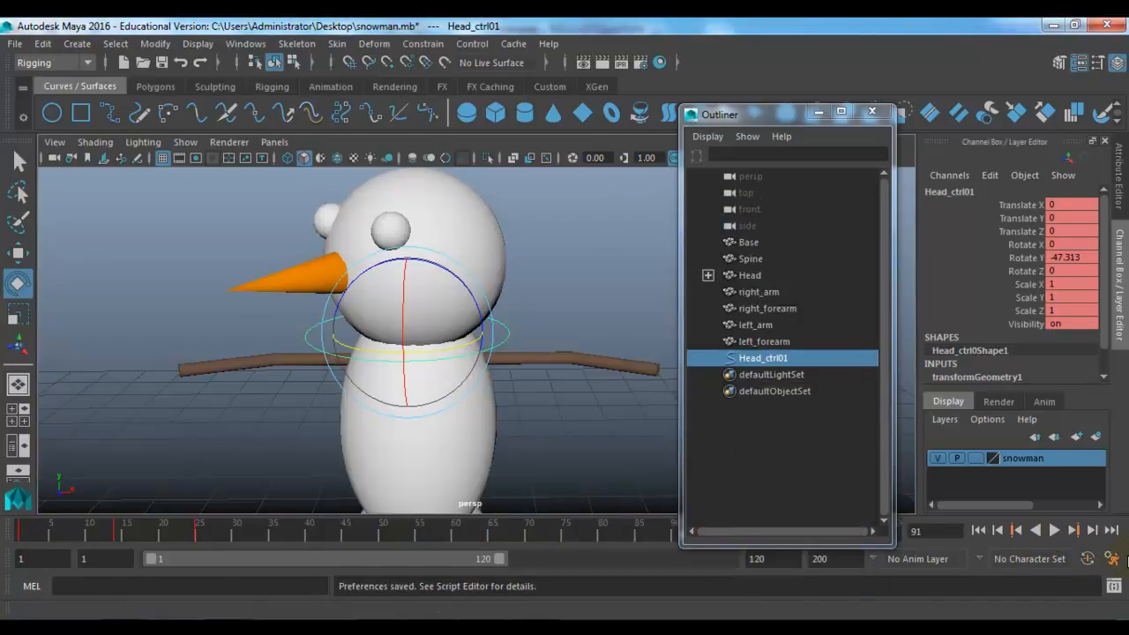
click(1112, 559)
click(604, 490)
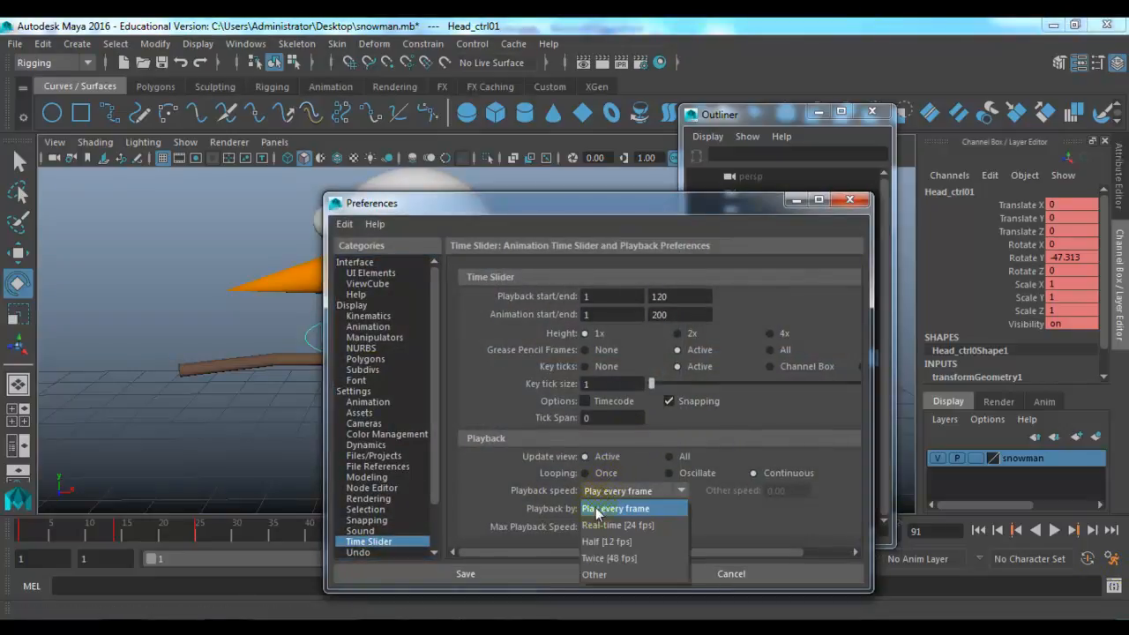
click(608, 524)
click(550, 573)
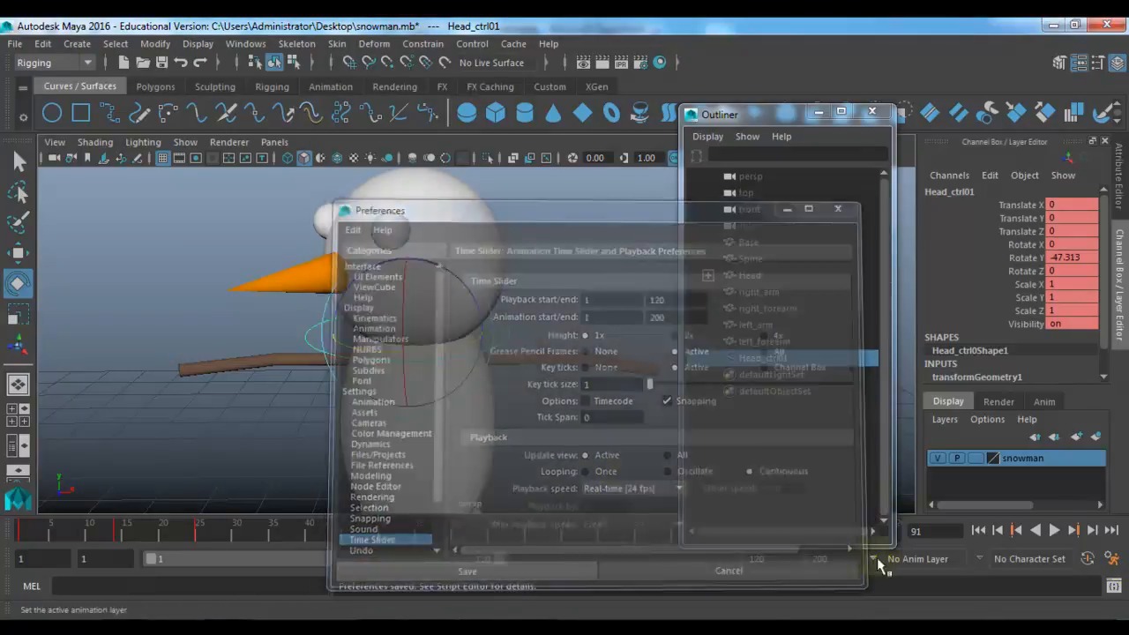
Step: Play the head animation at real-time speed, stop it, and return to frame 1
click(1054, 530)
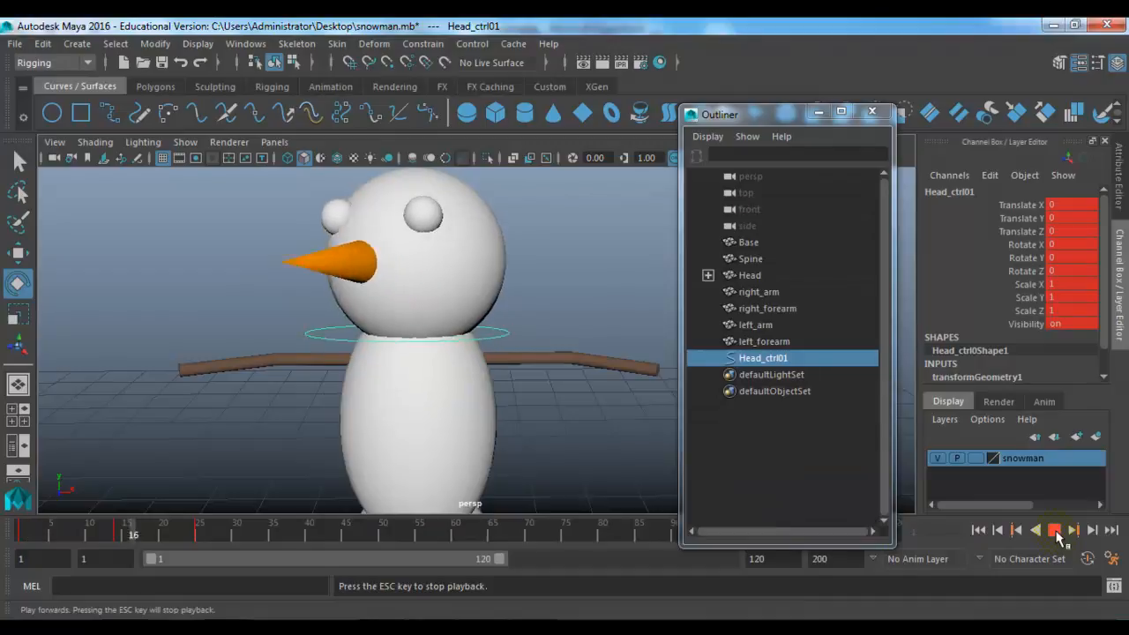
click(1054, 530)
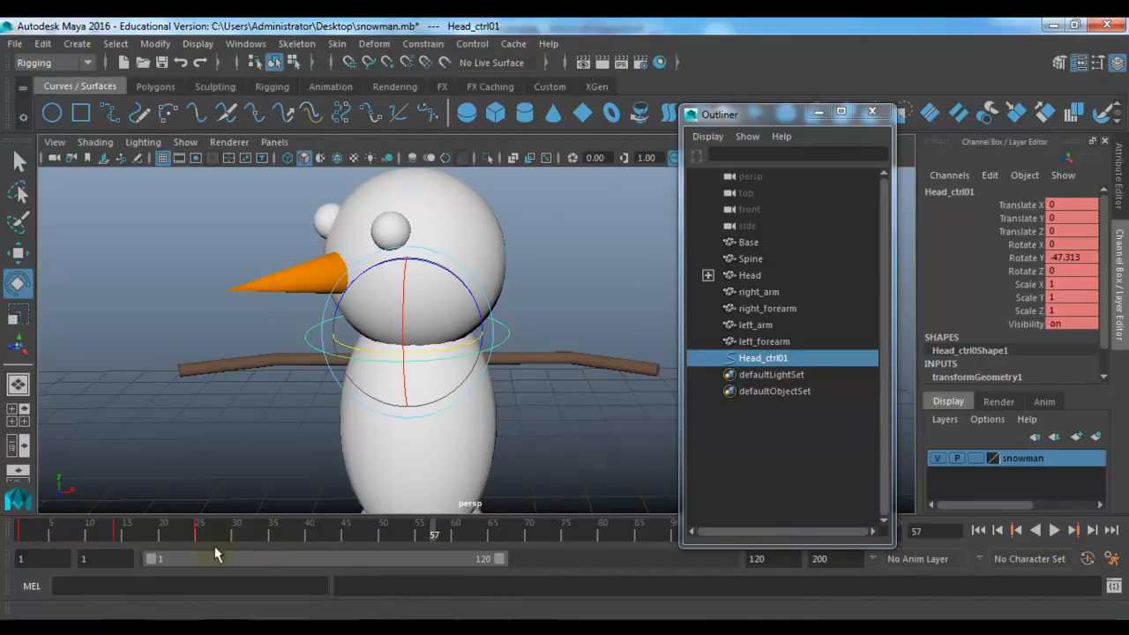
drag(37, 532, 11, 532)
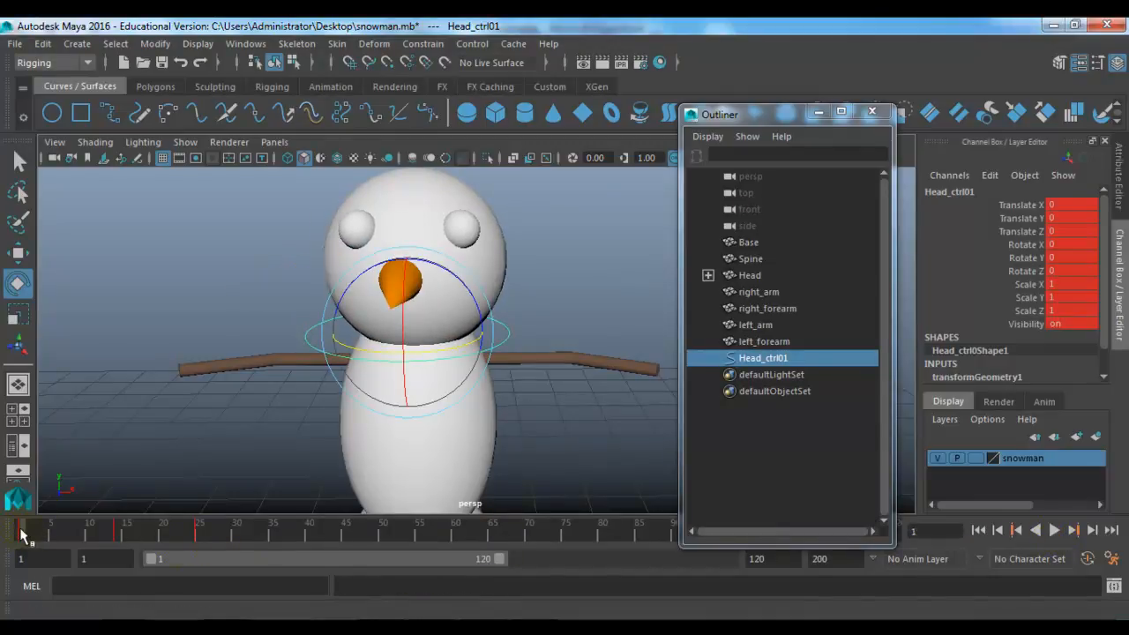
Step: Delete all of Head_ctrl01's animation keys across the whole time range
double_click(21, 532)
right_click(21, 533)
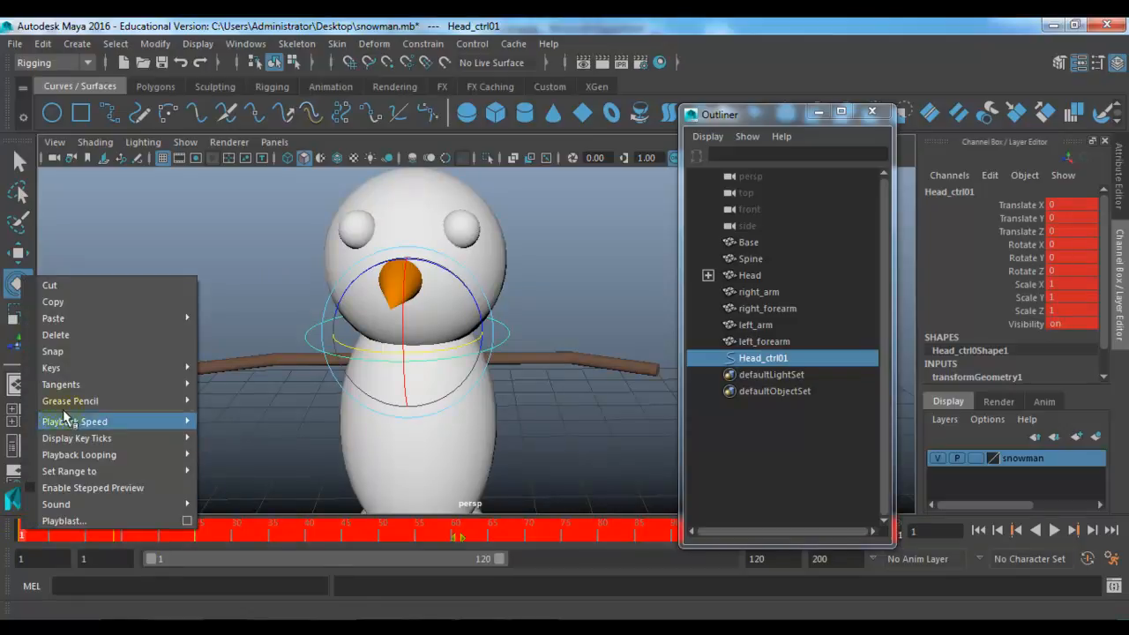
click(75, 333)
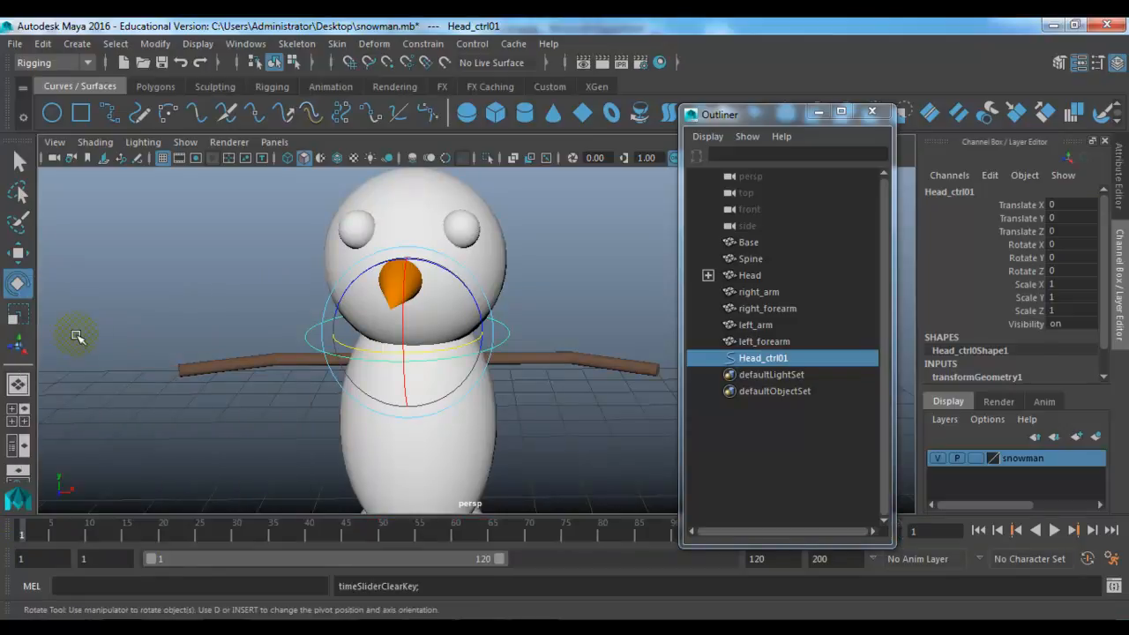
Step: Test-rotate Head_ctrl01 slightly without keys, undo the rotation, and deselect everything
click(496, 323)
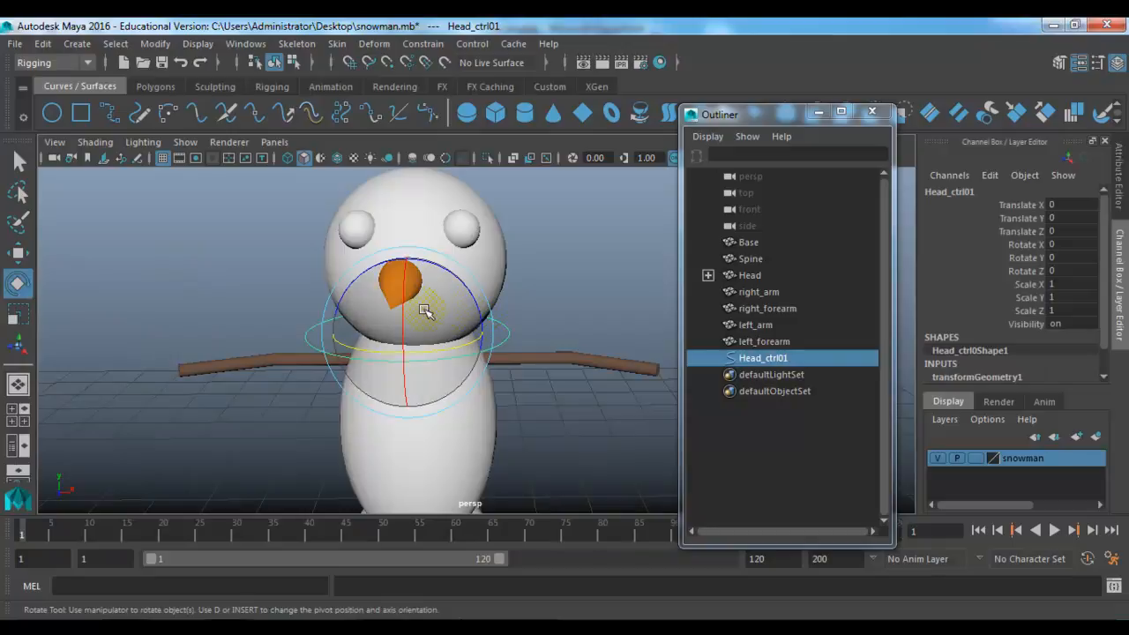
drag(428, 312, 433, 318)
key(ctrl+z)
click(569, 232)
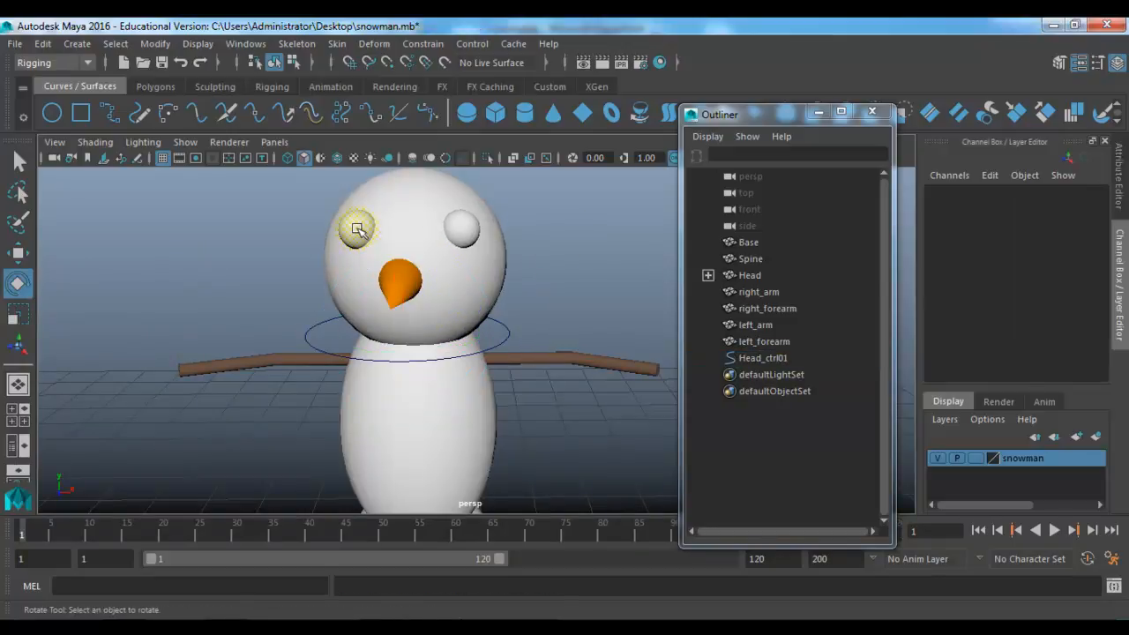
Step: Select the two innermost rings of faces at the front of left_eye to form its pupil
click(357, 229)
scroll(360, 264, up, 8)
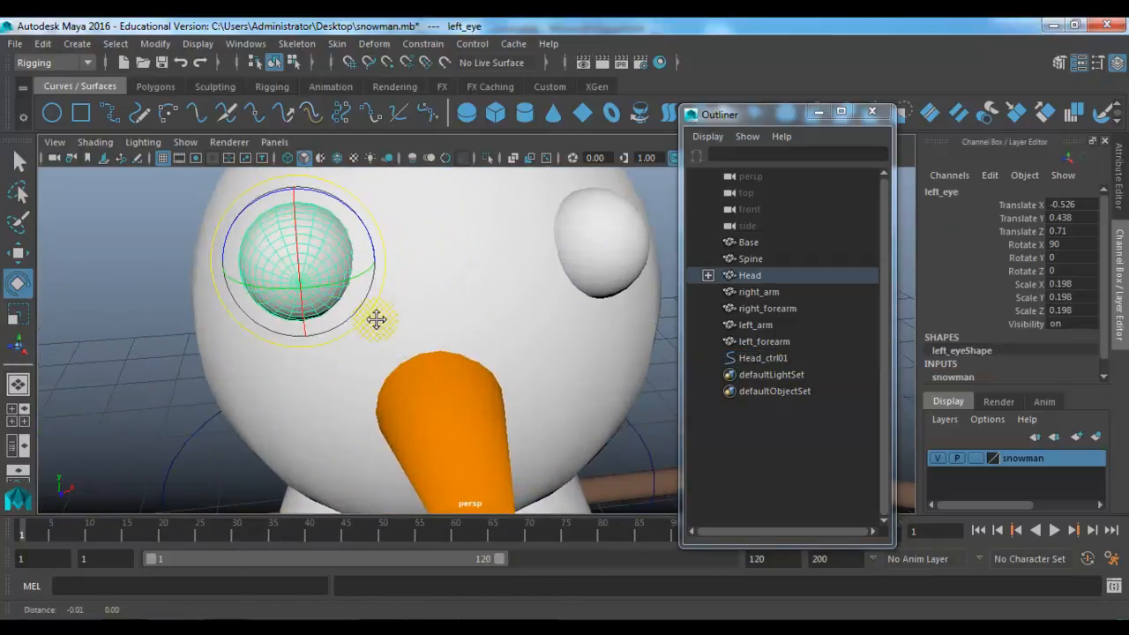
scroll(377, 319, up, 3)
key(q)
right_drag(327, 257, 467, 420)
click(320, 277)
click(302, 238)
double_click(336, 231)
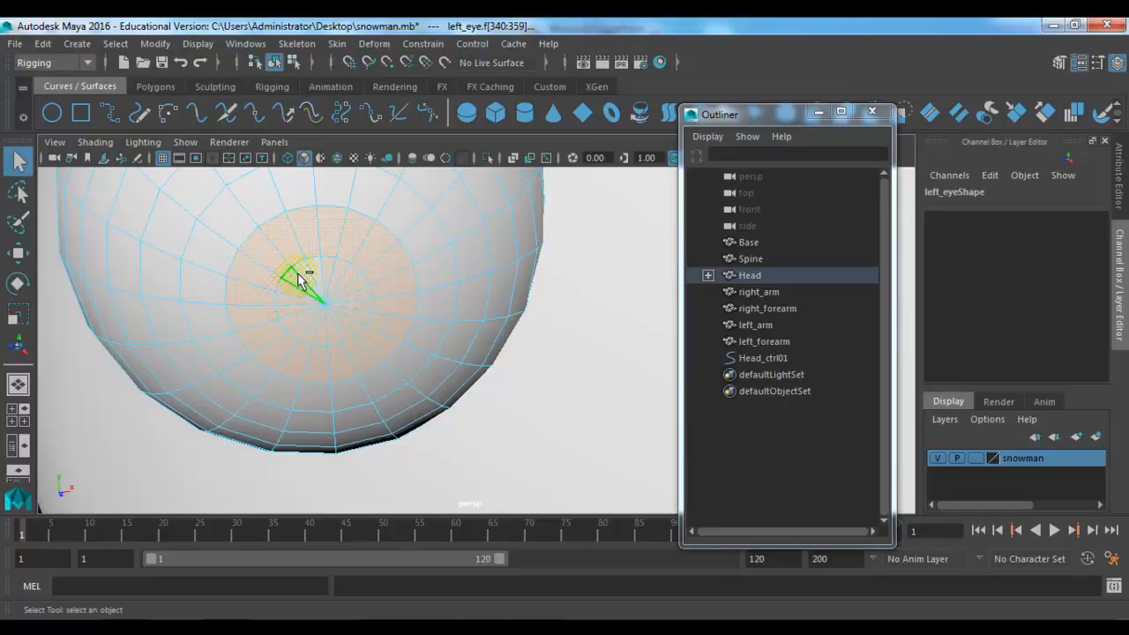
Step: Assign a new Lambert material to left_eye's selected pupil faces and make its color black
right_drag(314, 273, 306, 585)
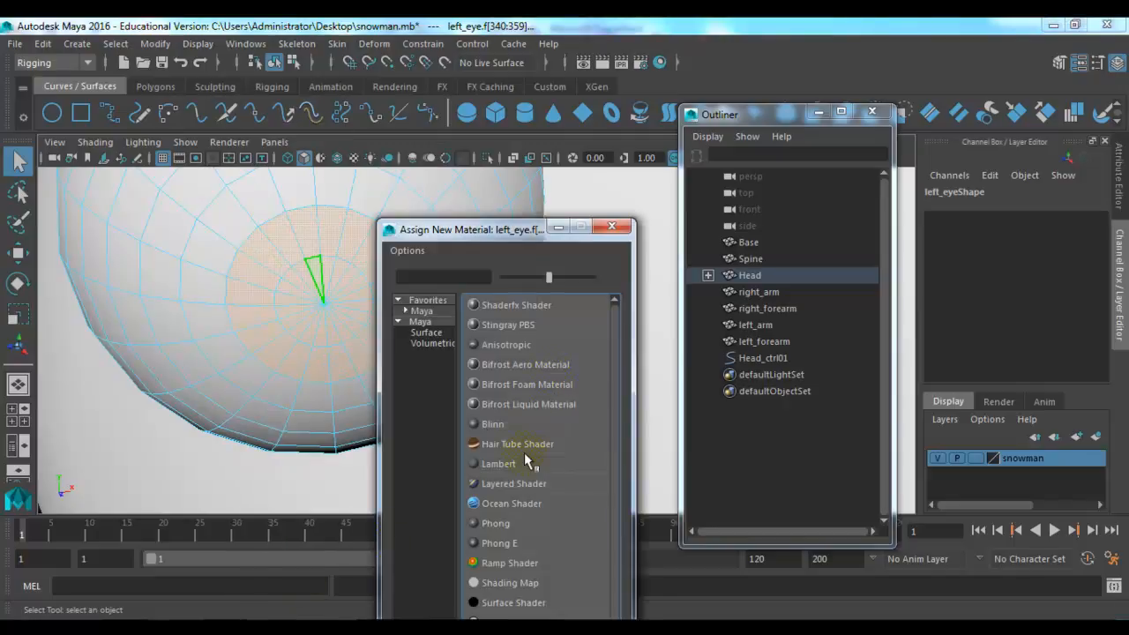
click(501, 472)
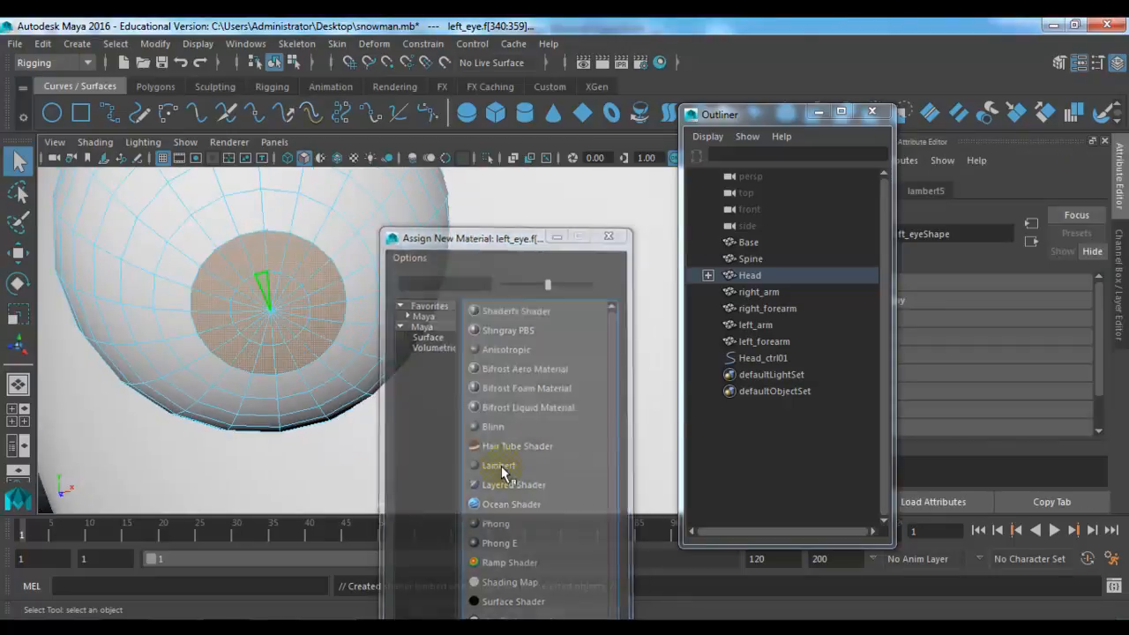
drag(978, 378, 957, 379)
Step: Select the matching two innermost rings of faces at the front of right_eye
alt+right_drag(521, 366, 449, 361)
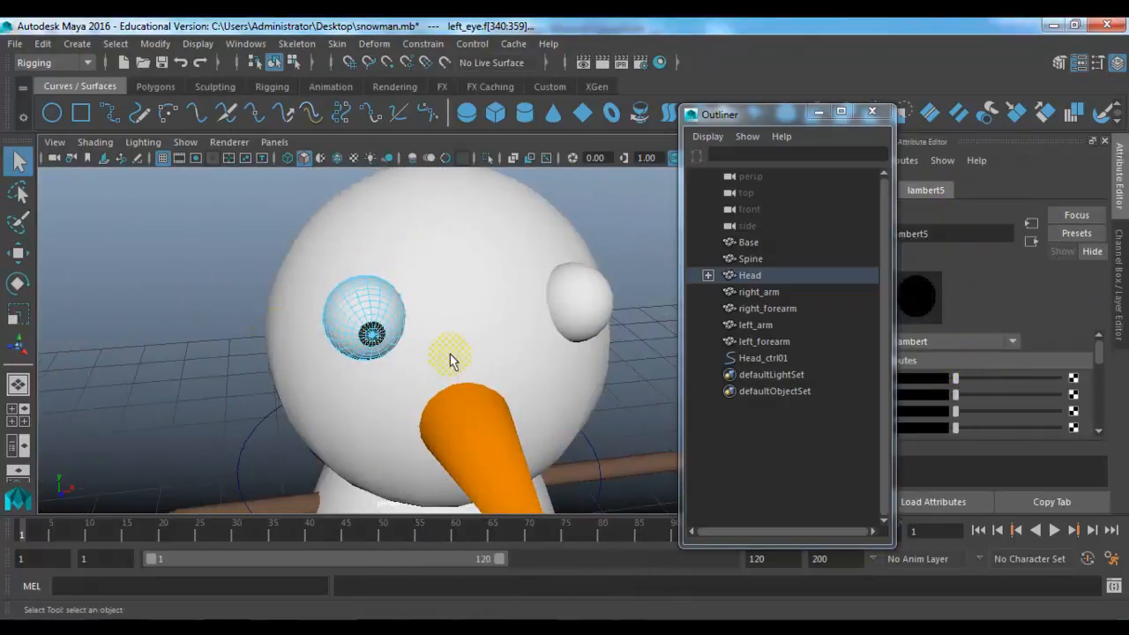
alt+drag(449, 361, 308, 378)
alt+right_drag(308, 378, 436, 396)
click(383, 342)
scroll(383, 342, up, 8)
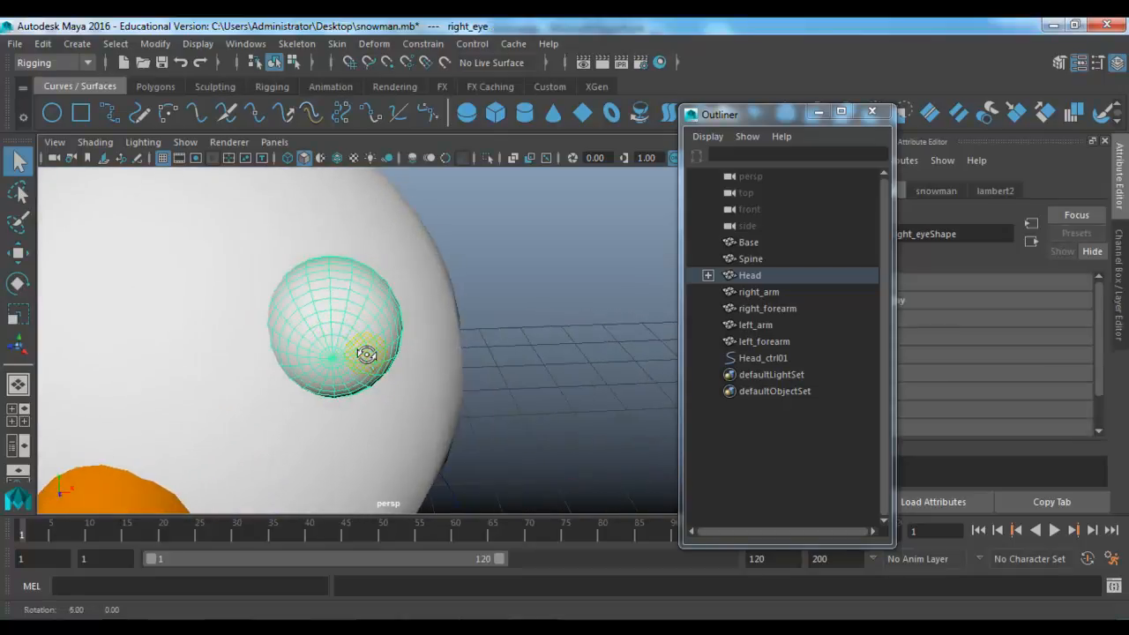
right_drag(337, 186, 335, 221)
click(291, 319)
double_click(298, 319)
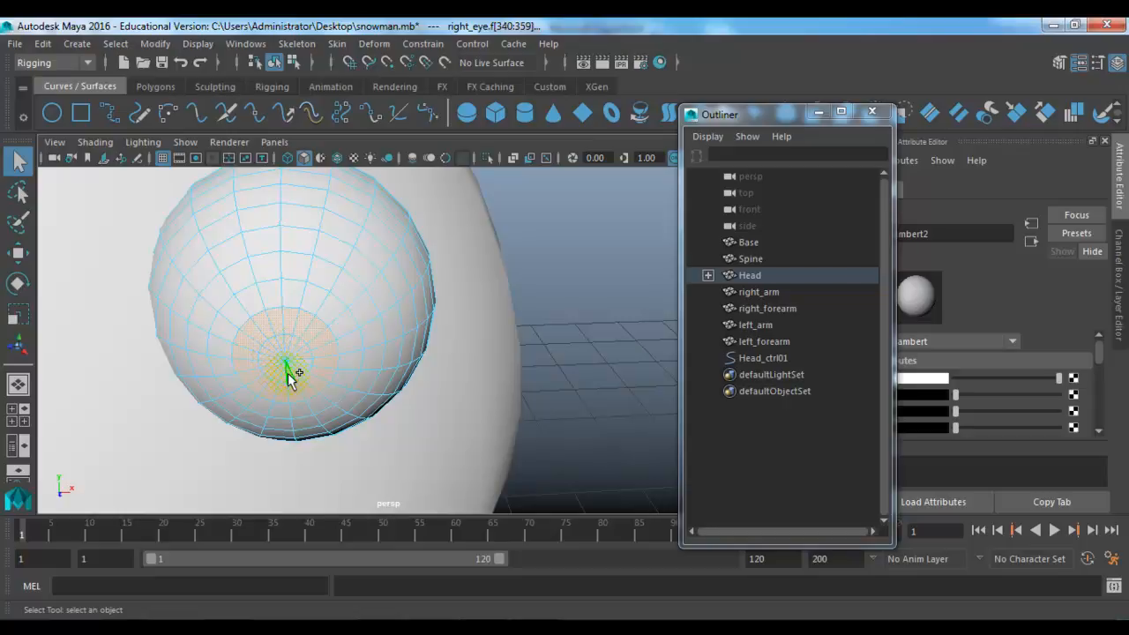
Step: Assign the existing black lambert5 material to right_eye's pupil faces and end the face selection
right_drag(307, 369, 432, 616)
click(543, 402)
scroll(543, 402, down, 5)
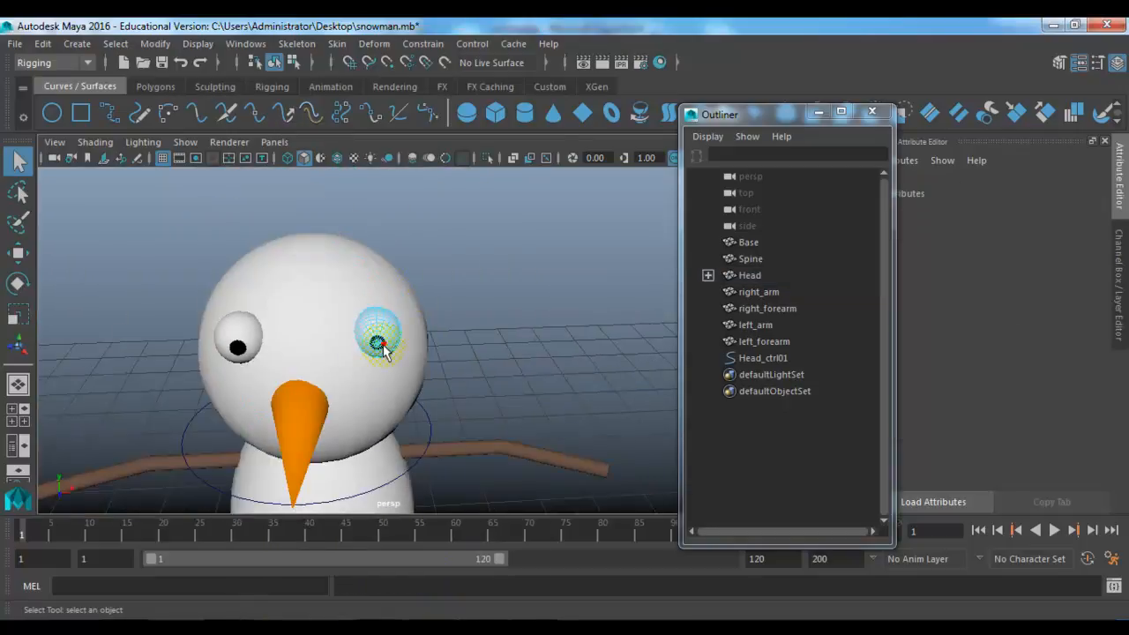
scroll(428, 398, up, 6)
click(95, 284)
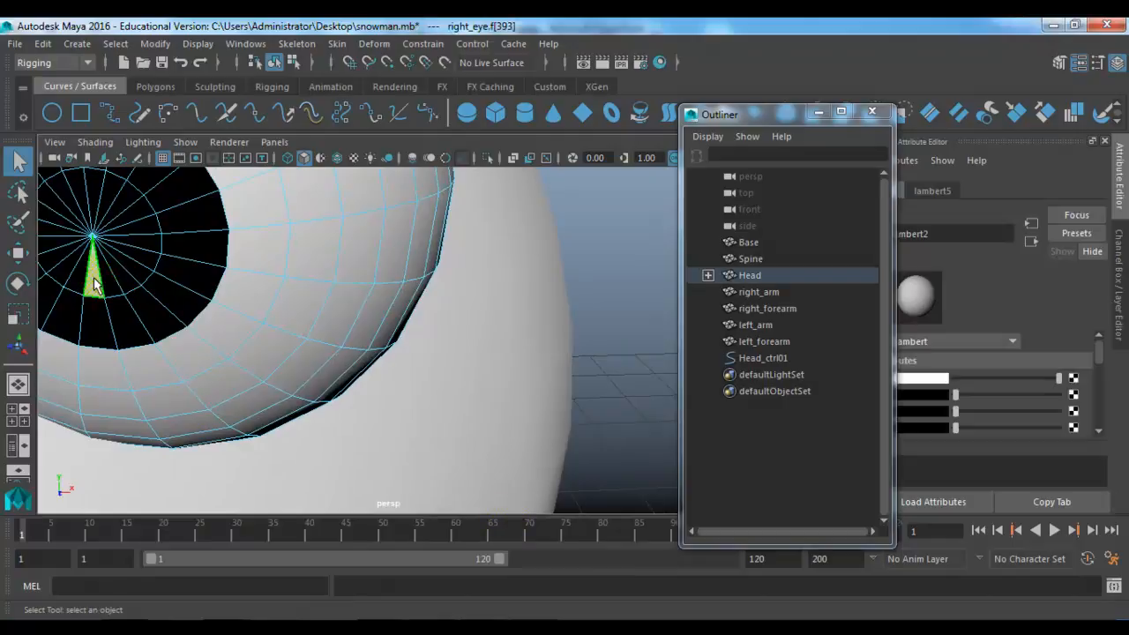
right_drag(96, 284, 273, 197)
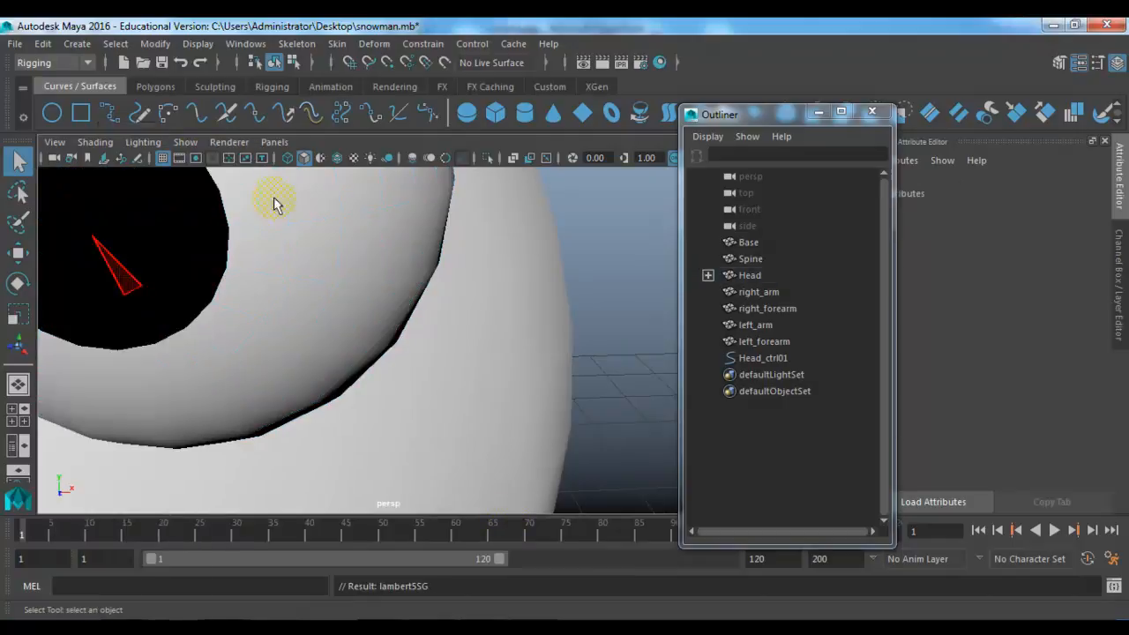
Step: Create a NURBS circle and move it in front of the snowman's face, at about Translate Y 5.551 and Z 2.703
scroll(472, 296, down, 5)
alt+drag(404, 377, 388, 333)
click(51, 113)
scroll(290, 342, down, 5)
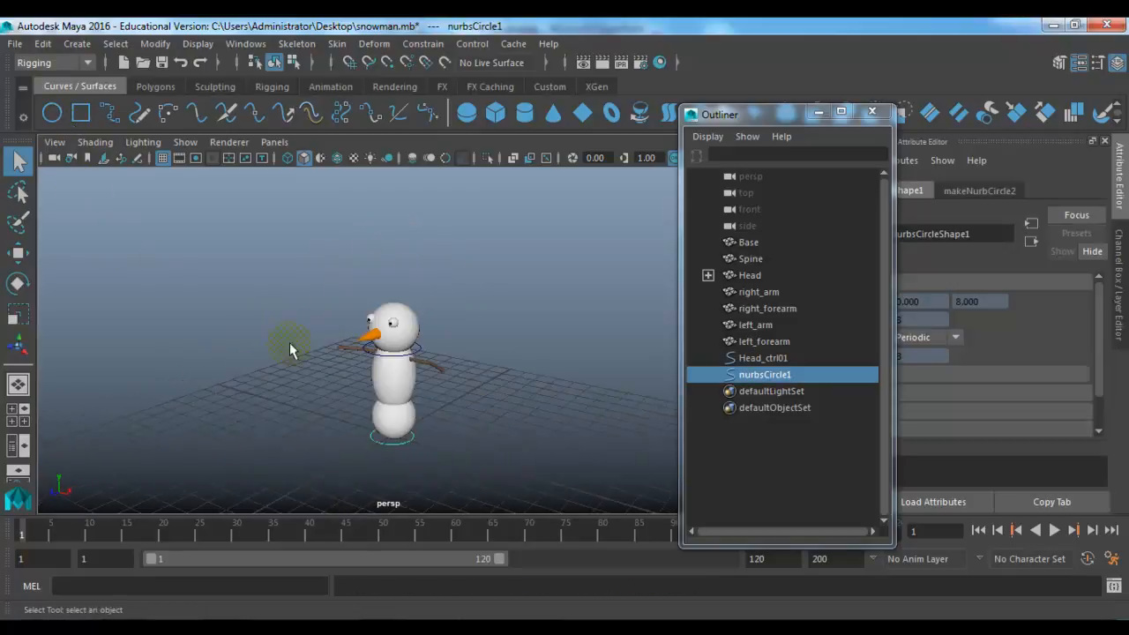
key(w)
drag(394, 355, 394, 232)
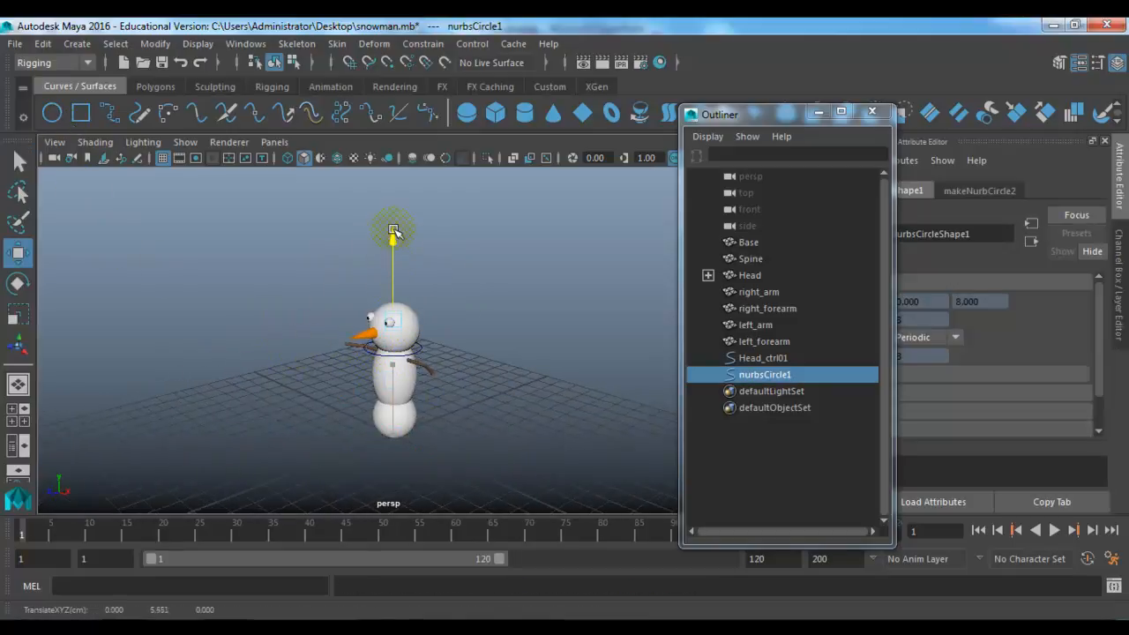
drag(332, 331, 290, 382)
Step: Try rotating the circle freely in the front view, reset its X, Y and Z rotations to 0, and deselect it
key(space)
key(e)
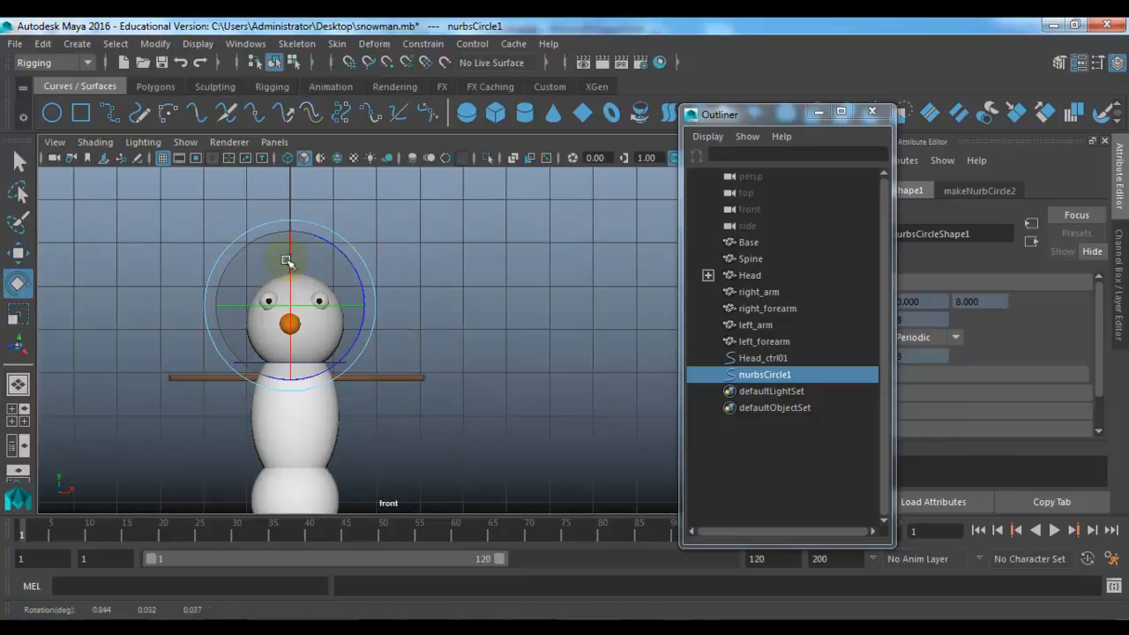
drag(291, 262, 598, 325)
click(1121, 283)
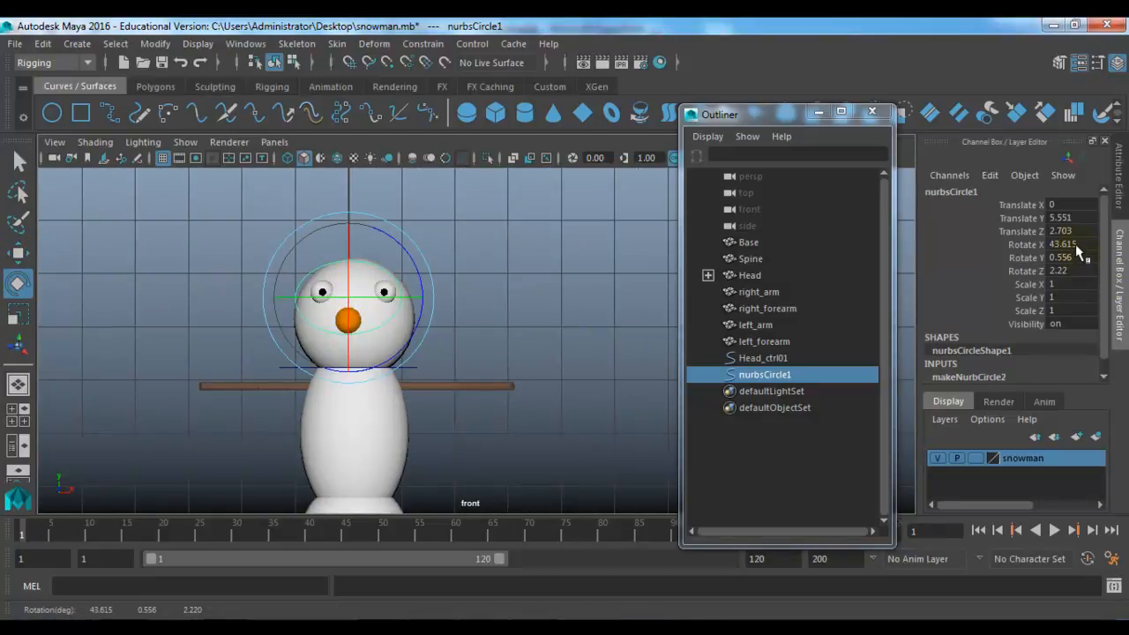
drag(1082, 247, 1070, 271)
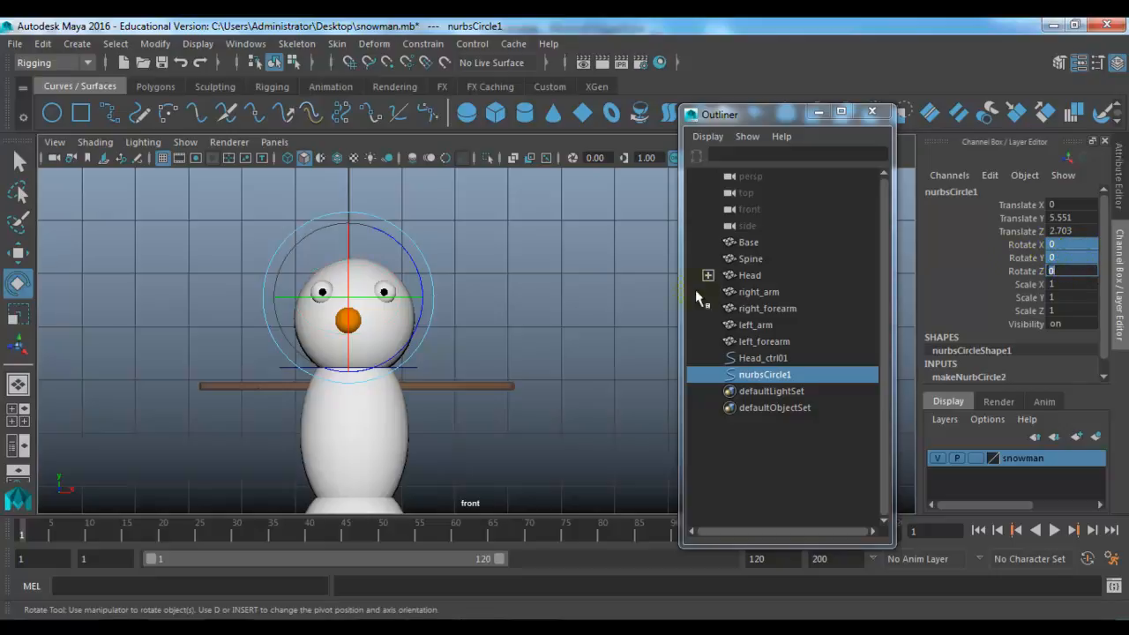
click(446, 265)
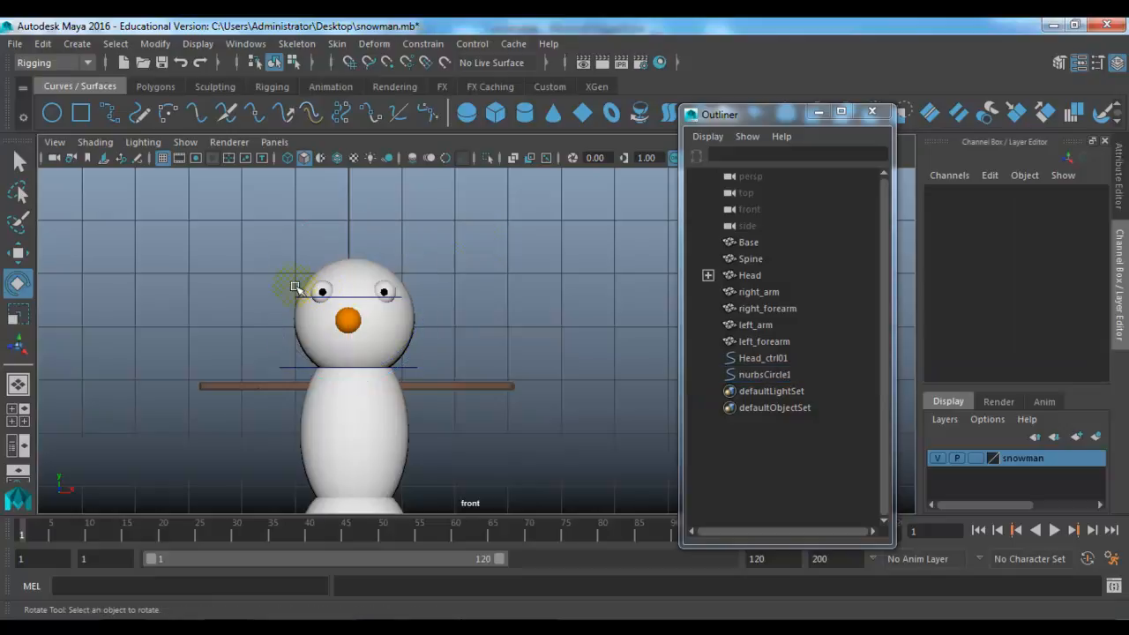
Step: Stand the circle upright facing the front by setting its Rotate X to 90
click(298, 292)
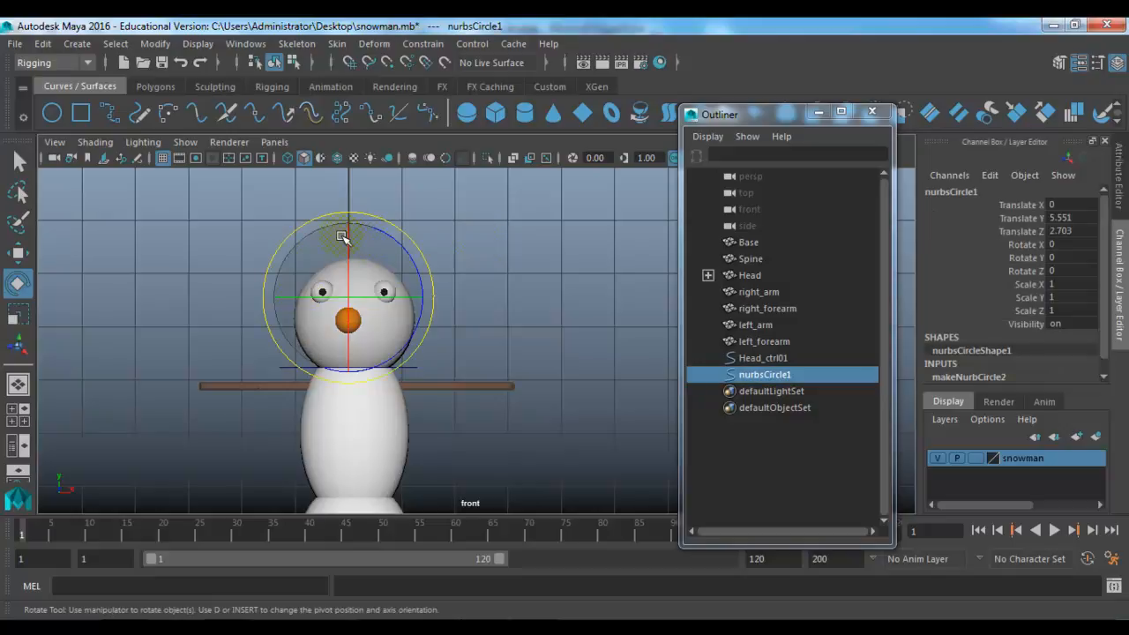
drag(344, 236, 346, 272)
double_click(1057, 246)
text(90)
key(Return)
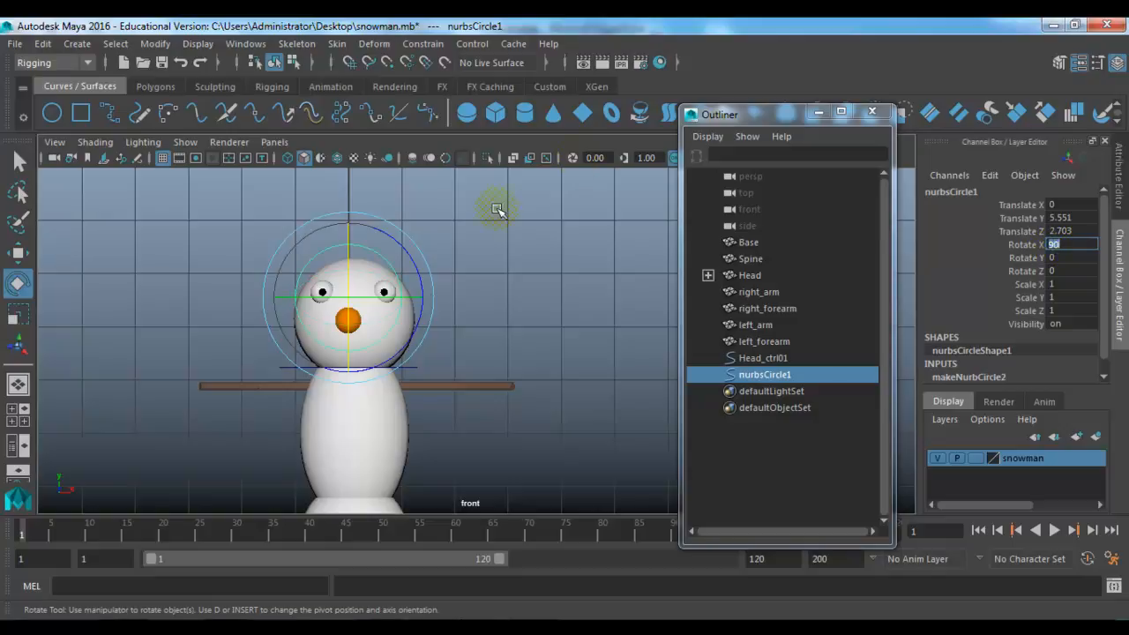
Step: Lower the upright circle in front of the face to about Translate Y 5.43
key(space)
drag(487, 393, 469, 330)
alt+right_drag(464, 326, 512, 389)
key(w)
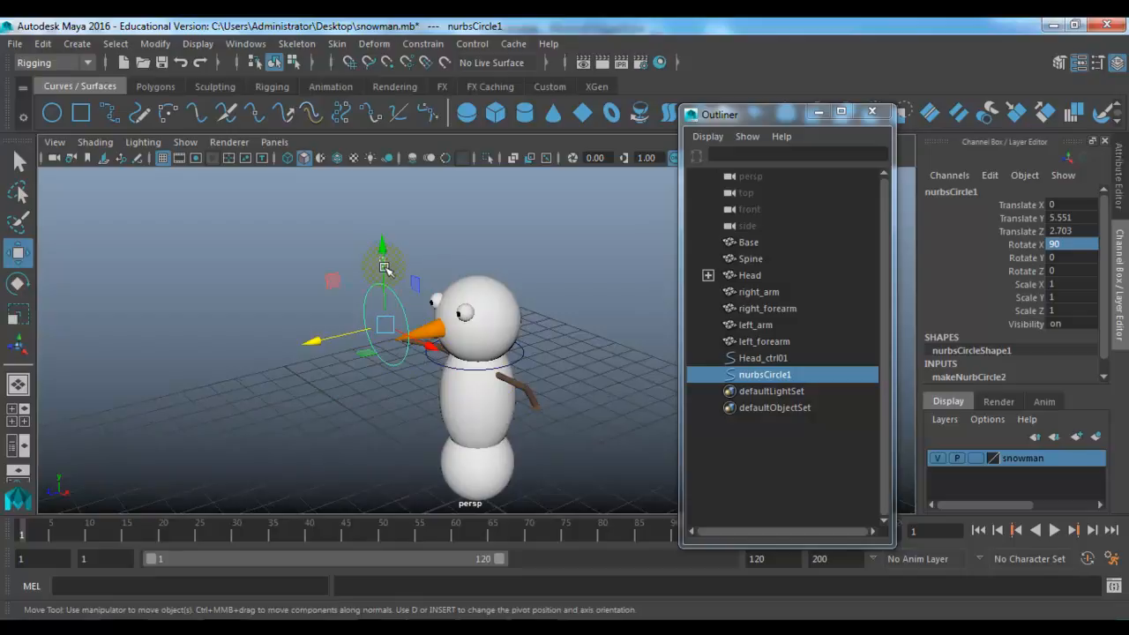
click(385, 267)
key(ctrl+z)
drag(383, 251, 387, 258)
alt+drag(431, 348, 547, 382)
Step: Scale the circle down uniformly to about 0.791
key(r)
drag(463, 327, 419, 342)
key(space)
drag(349, 304, 381, 305)
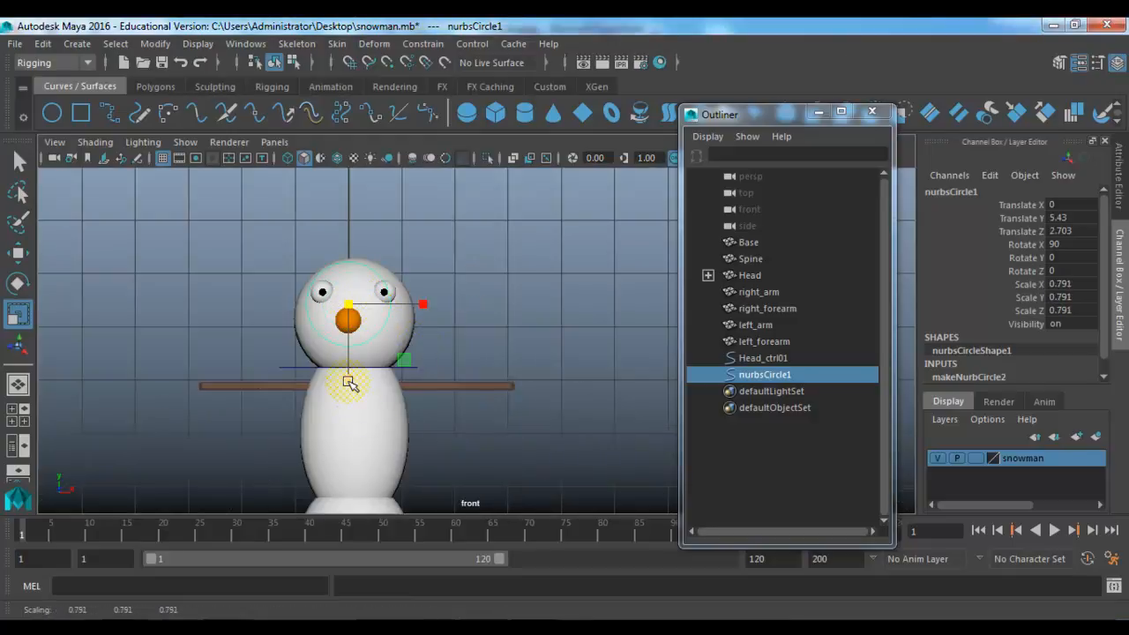
Step: Duplicate the circle and move the copy sideways, to the left_eye side of the head
key(ctrl+d)
key(w)
drag(408, 304, 363, 305)
Step: Try stretching nurbsCircle1 into a wide ellipse over both eyes, scaled about 1.038 in X and 0.43 in Z, and centering it
click(348, 264)
key(r)
drag(353, 379, 344, 291)
key(w)
drag(353, 242, 351, 228)
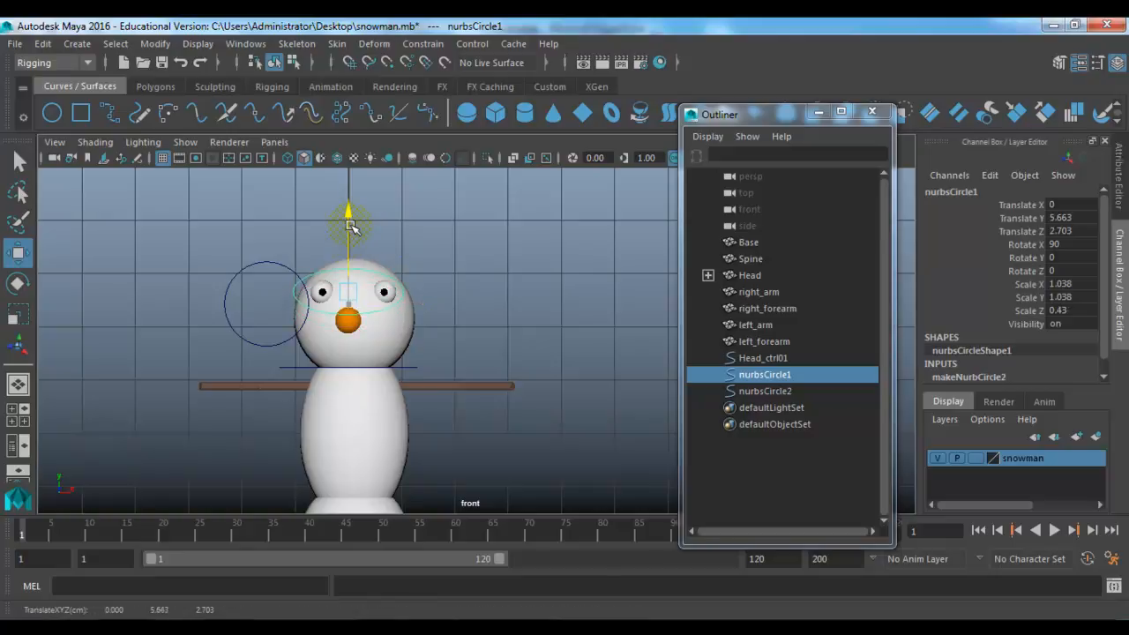
drag(423, 291, 425, 292)
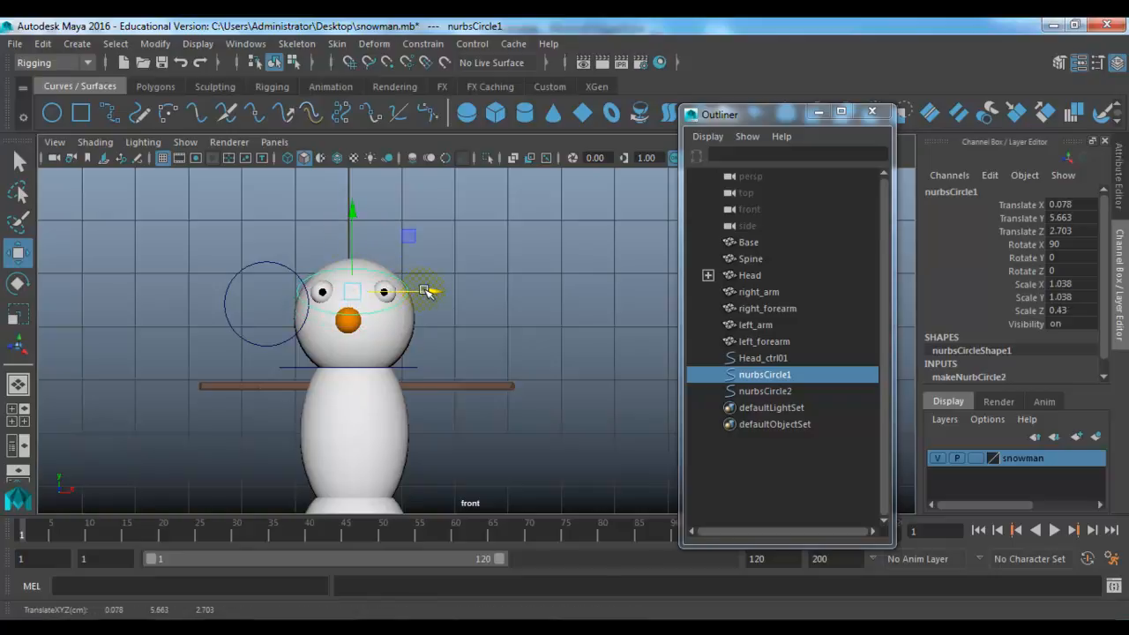
Step: Delete the ellipse and fit the remaining circle in front of left_eye, at a uniform scale of about 0.246
key(Delete)
click(265, 261)
drag(338, 303, 389, 303)
drag(322, 243, 322, 231)
drag(386, 295, 403, 295)
key(r)
drag(325, 296, 280, 296)
Step: Duplicate the left eye's circle and move the copy sideways in front of right_eye
key(ctrl+d)
key(w)
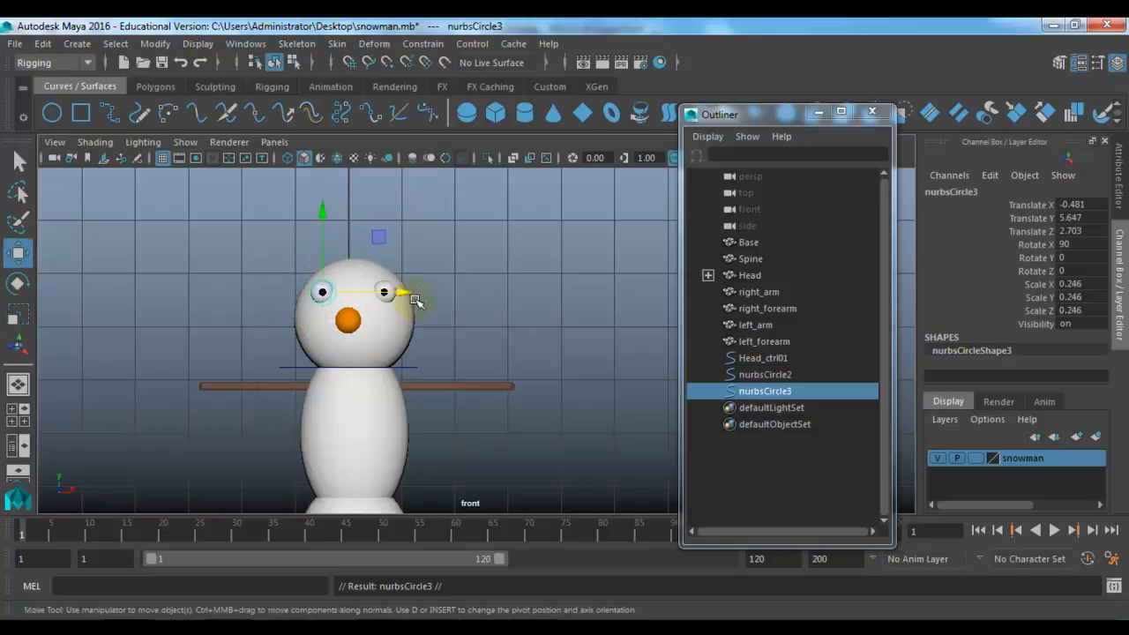
drag(399, 291, 442, 221)
Step: Select both eye circles in the perspective view and freeze their transformations
key(space)
alt+drag(459, 290, 354, 307)
shift+click(377, 309)
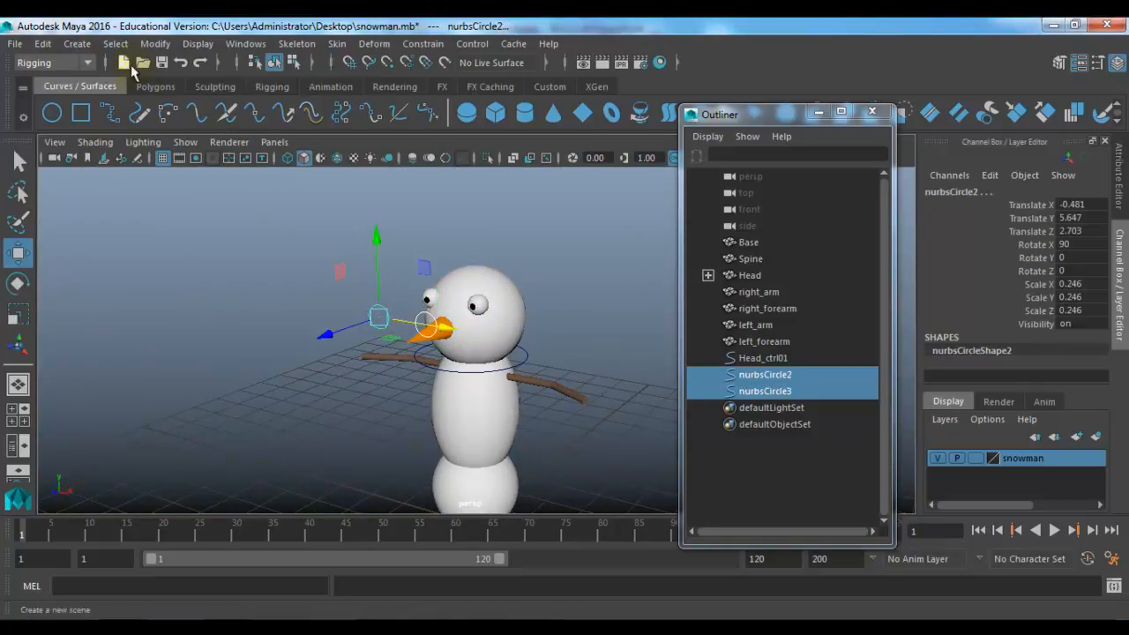
click(155, 43)
click(180, 118)
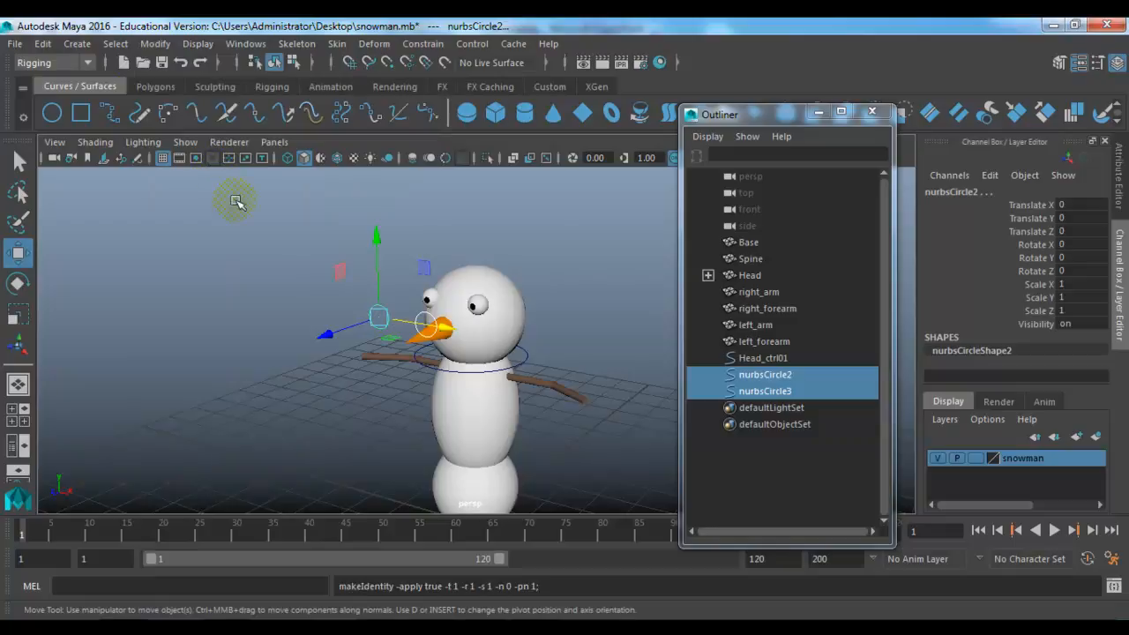
Step: Rename nurbsCircle2, the circle in front of the left eye, as left_eye_ctrl
click(377, 313)
click(955, 193)
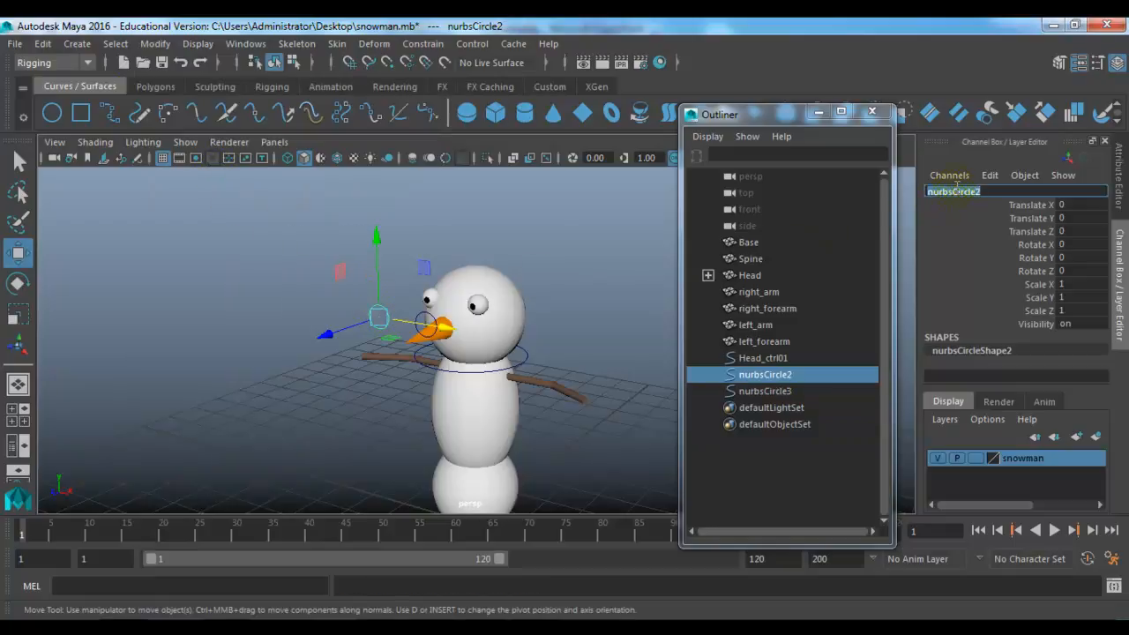
text(left_eye_c)
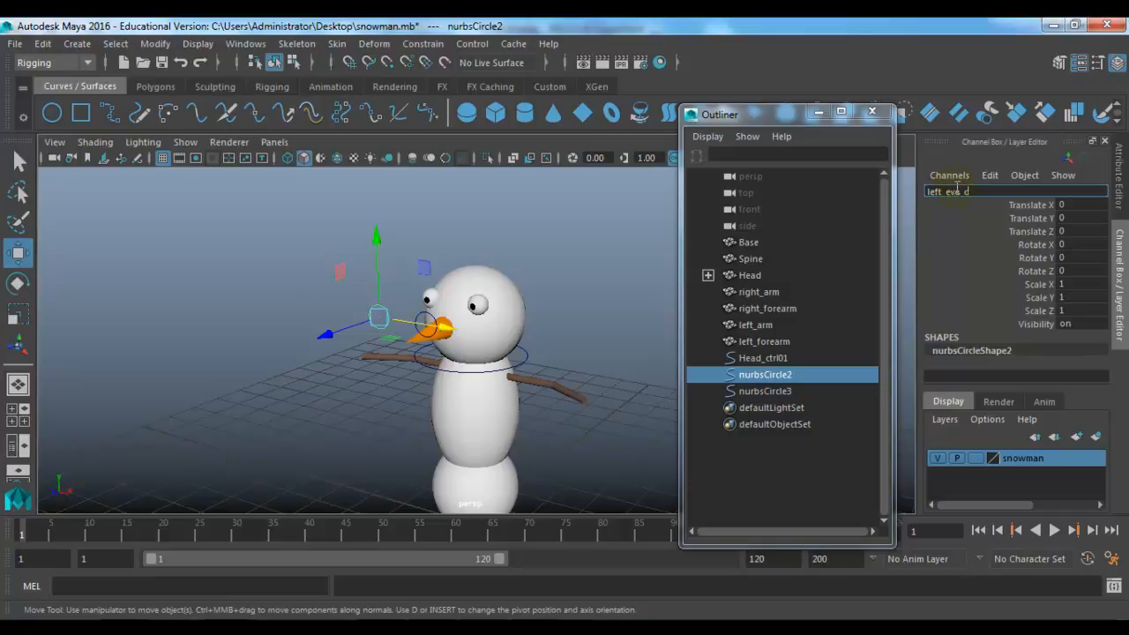
text(trl)
key(Return)
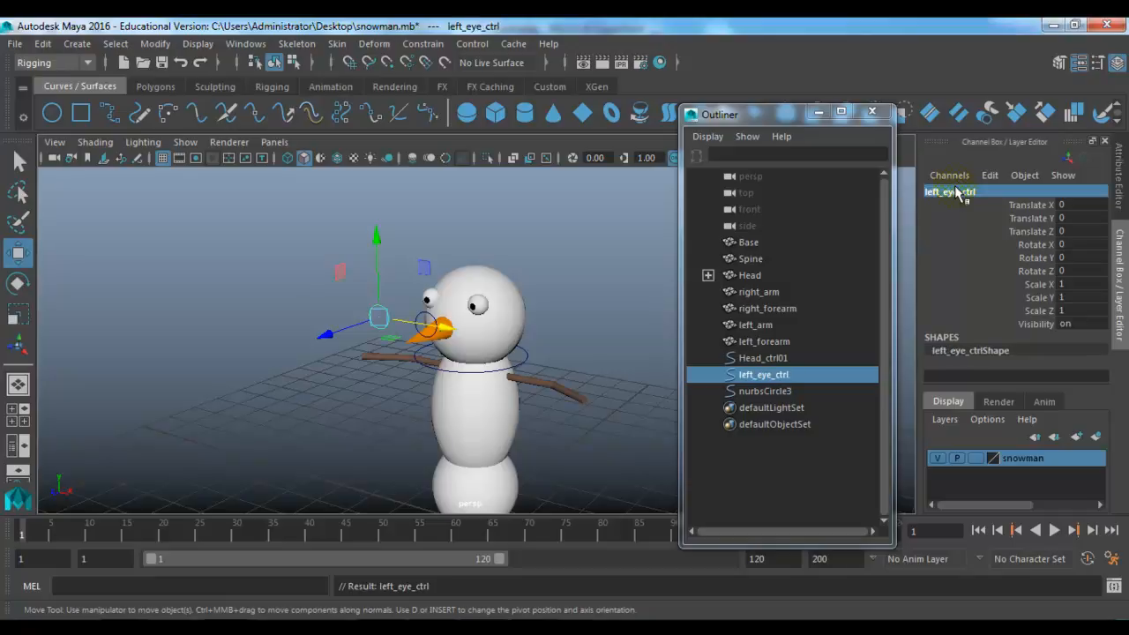
Step: Rename nurbsCircle3, the circle in front of the right eye, as right_eye_ctrl
click(416, 313)
click(976, 191)
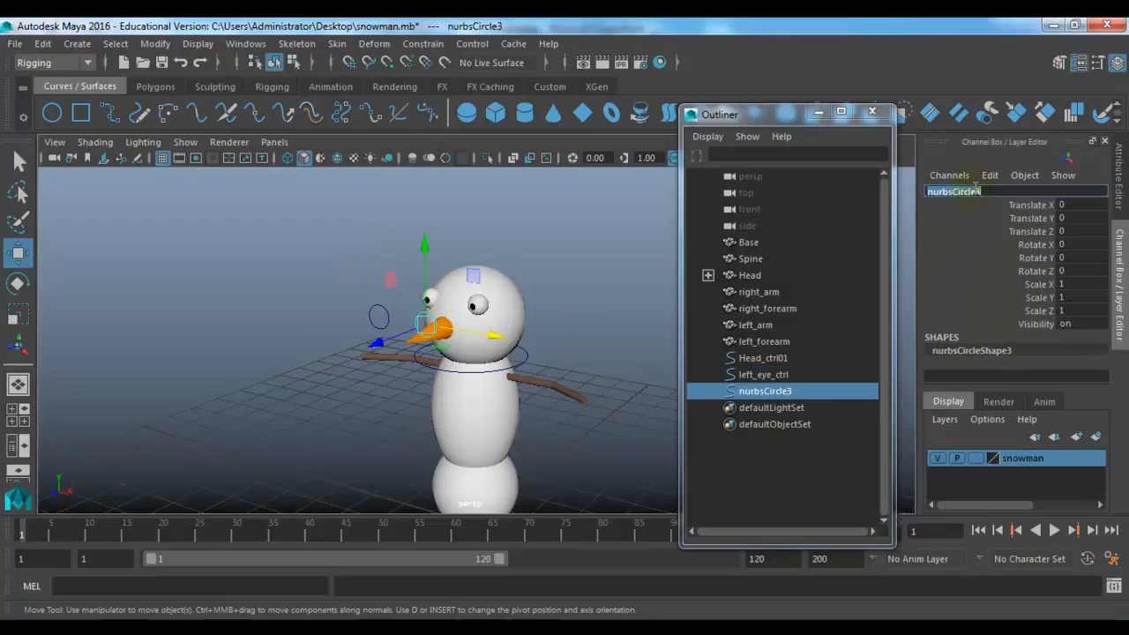
text(right_eye_ctrl)
key(Return)
Step: Freeze the transformations of both eyes together with left_eye_ctrl and right_eye_ctrl, and deselect everything
alt+drag(519, 302, 375, 342)
click(397, 329)
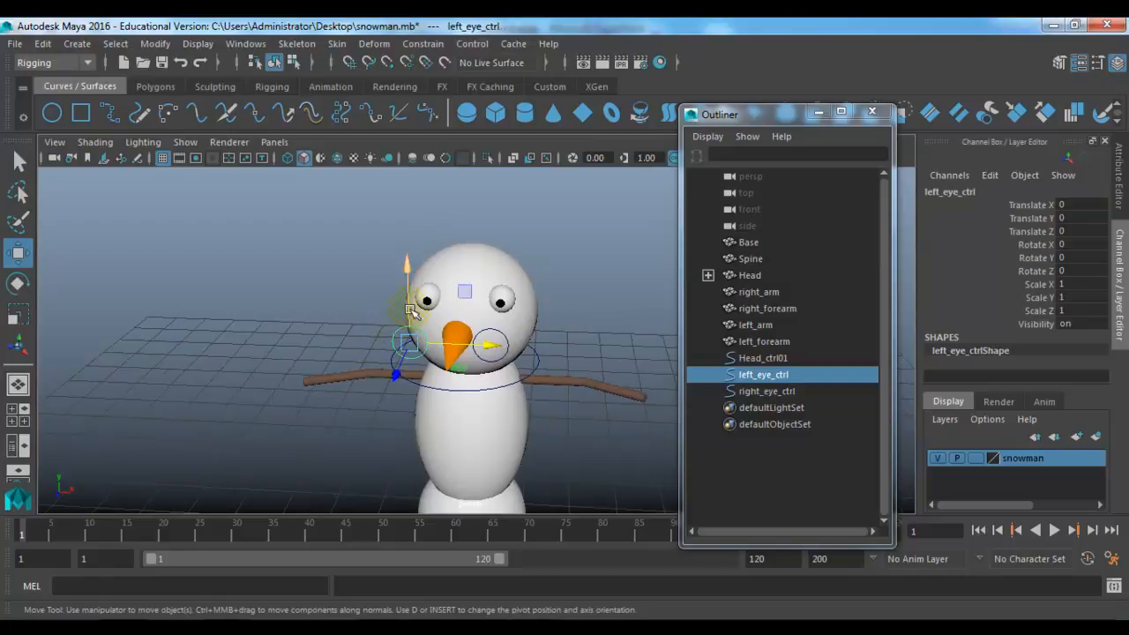
shift+click(424, 295)
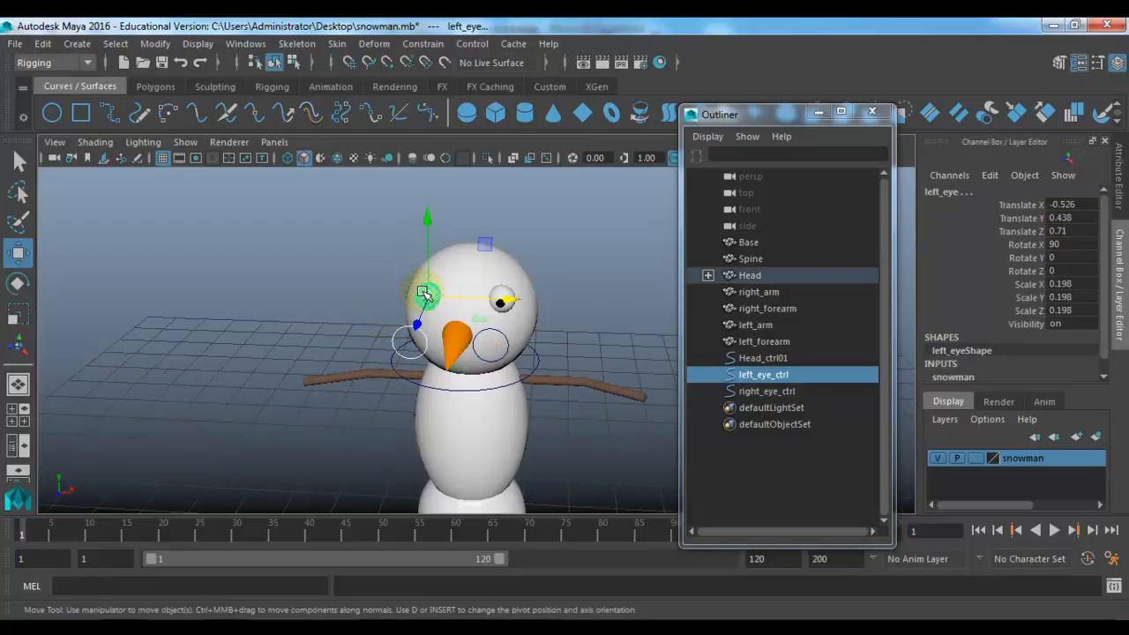
shift+click(508, 292)
shift+click(492, 328)
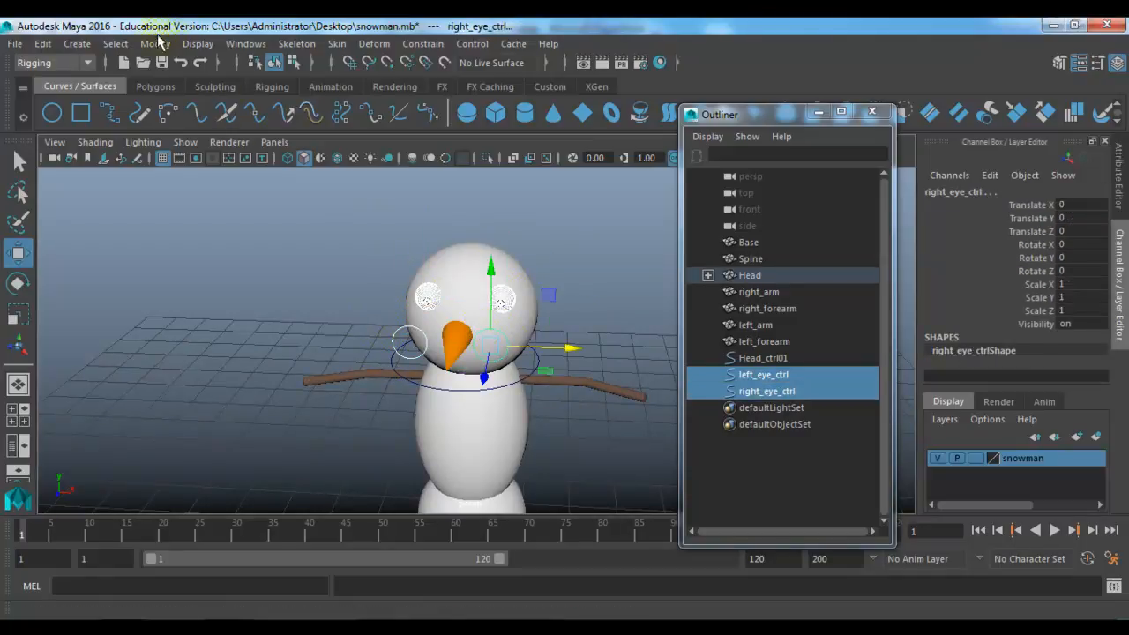
click(160, 43)
click(194, 120)
click(247, 205)
Step: Aim-constrain the left eye to left_eye_ctrl
scroll(395, 345, up, 2)
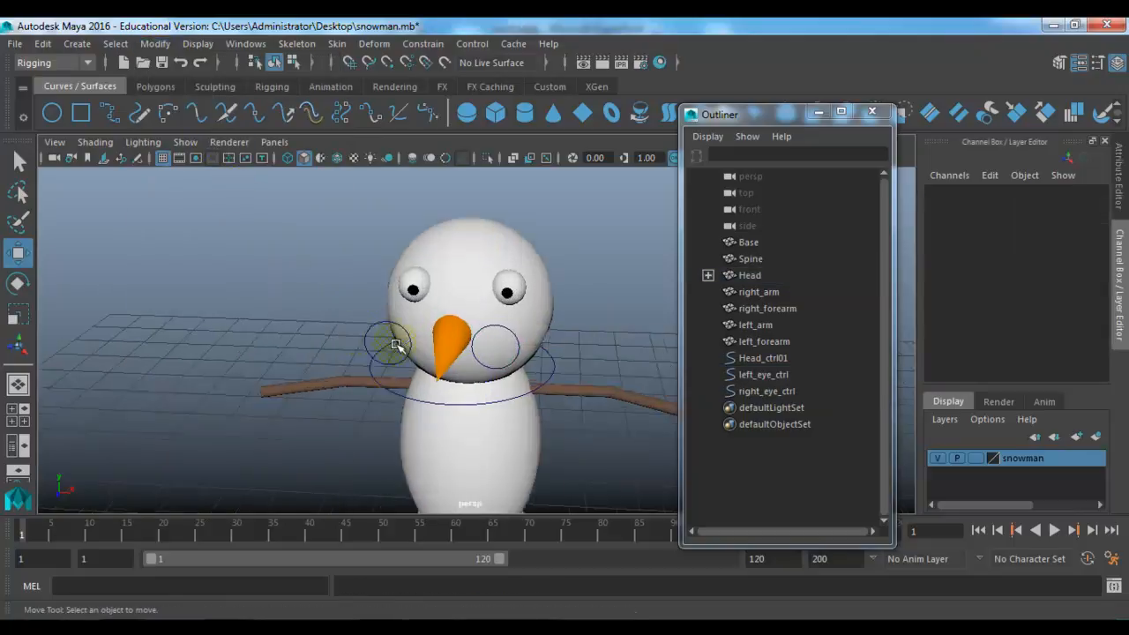
scroll(395, 345, up, 1)
click(335, 320)
shift+click(397, 273)
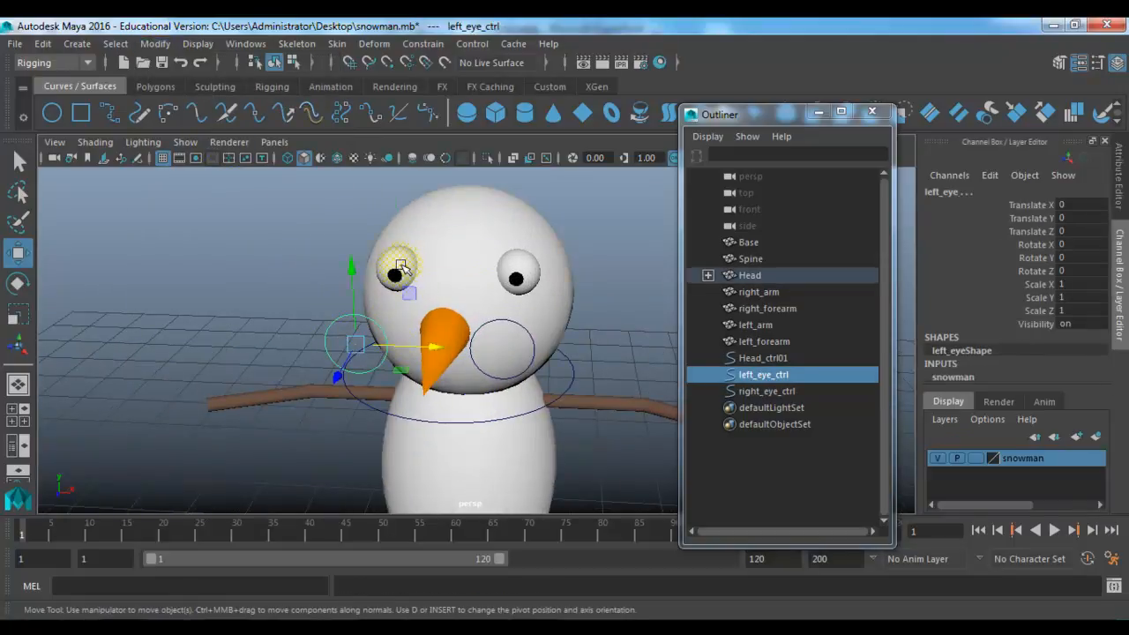
click(440, 44)
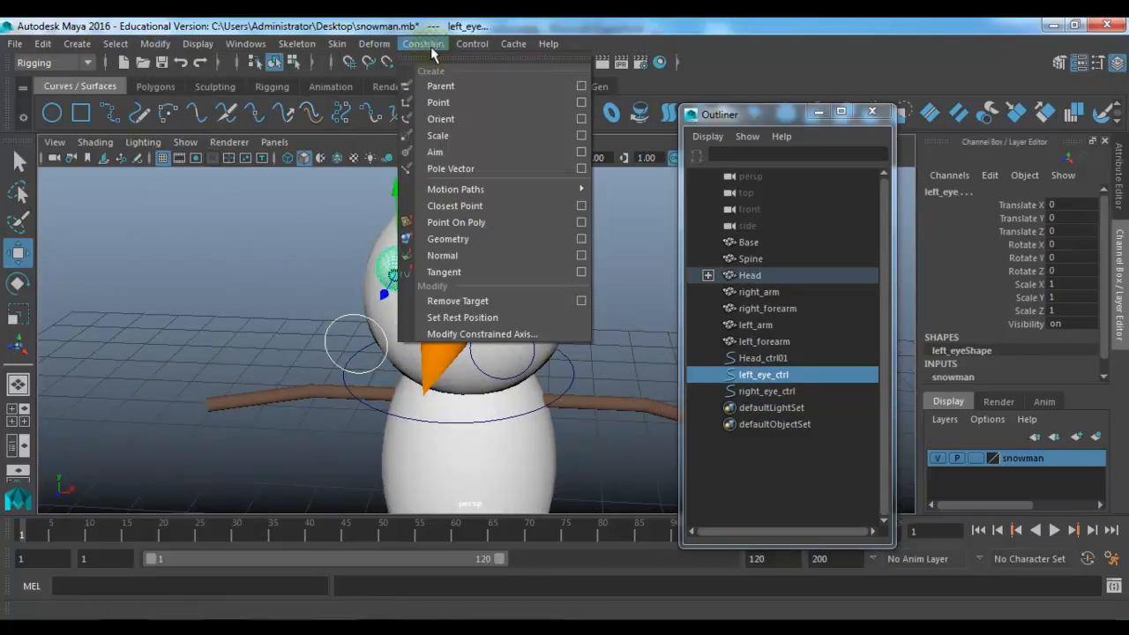
click(581, 153)
click(681, 380)
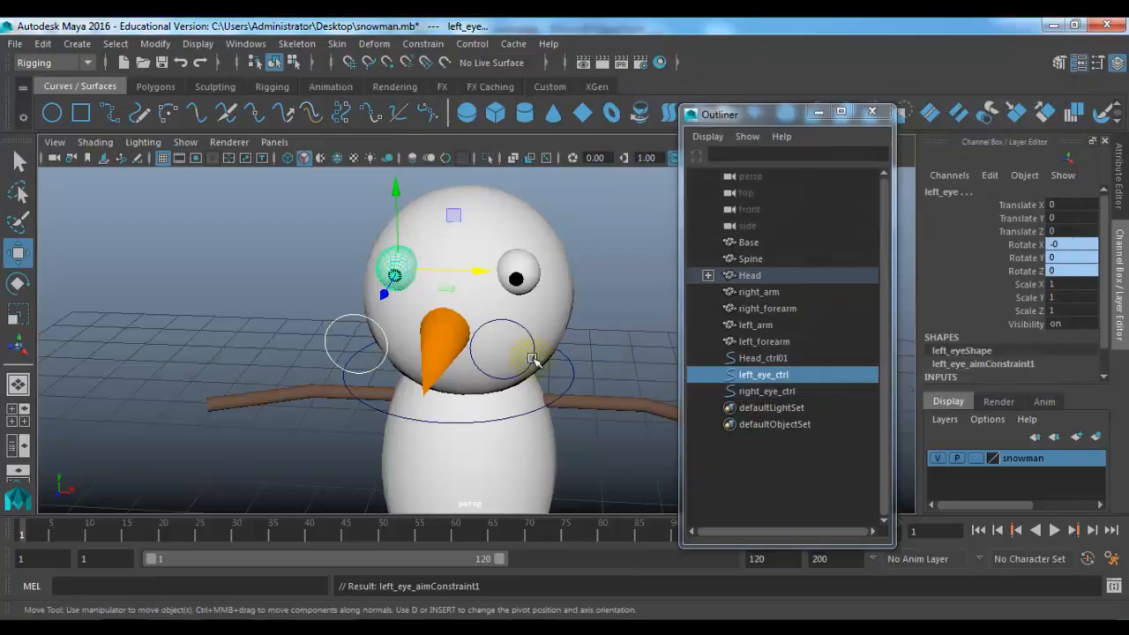
Step: Apply the same aim constraint to the right eye, using right_eye_ctrl as its target
click(532, 337)
shift+click(517, 279)
key(g)
Step: Test the eye aim by moving left_eye_ctrl and right_eye_ctrl in turn, undoing each move
click(307, 311)
click(340, 332)
mouse_move(349, 339)
mouse_down()
mouse_move(243, 263)
mouse_move(385, 196)
mouse_move(184, 476)
mouse_move(101, 255)
mouse_move(237, 451)
mouse_move(545, 394)
mouse_move(22, 257)
mouse_move(358, 329)
mouse_up()
key(ctrl+z)
click(492, 324)
drag(504, 349, 575, 235)
key(ctrl+z)
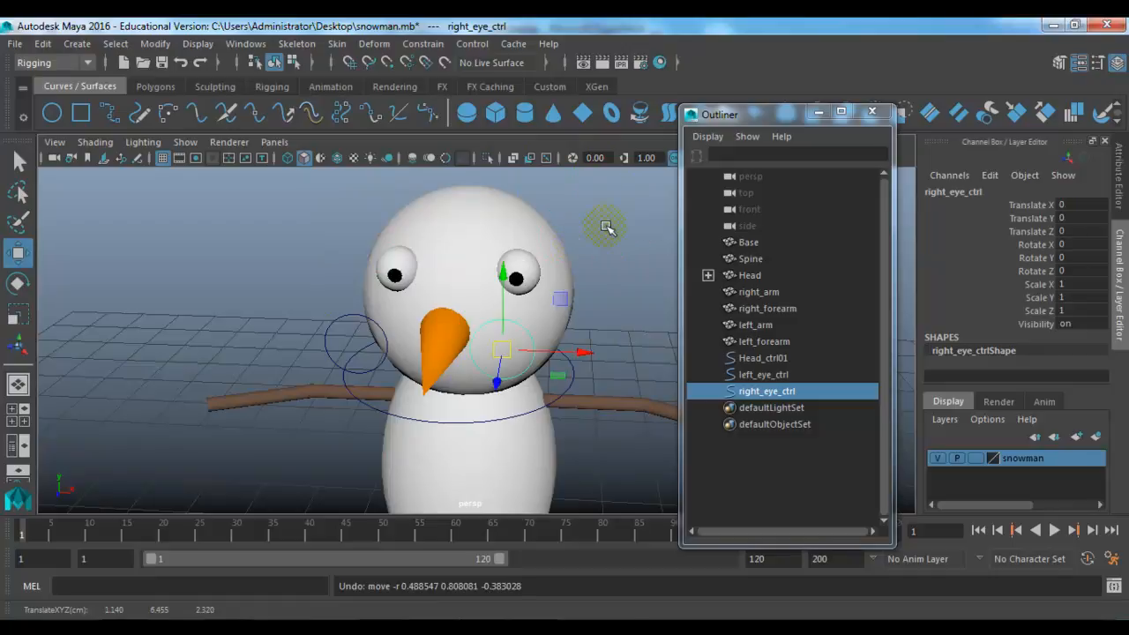
Step: Rotate Head_ctrl01 about -36 degrees in Y to test how the eyes behave, and undo the rotation
click(608, 228)
scroll(547, 353, down, 4)
alt+drag(539, 358, 441, 333)
scroll(448, 388, up, 3)
mouse_move(449, 394)
alt+mouse_down()
mouse_move(482, 397)
mouse_move(435, 388)
alt+mouse_up()
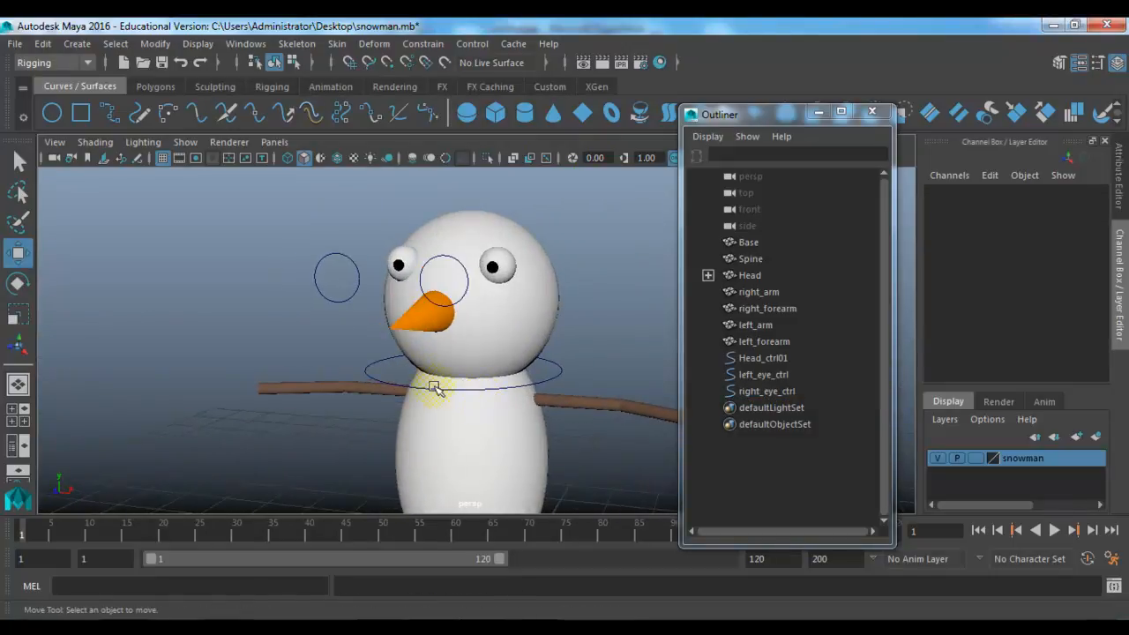
click(414, 380)
key(e)
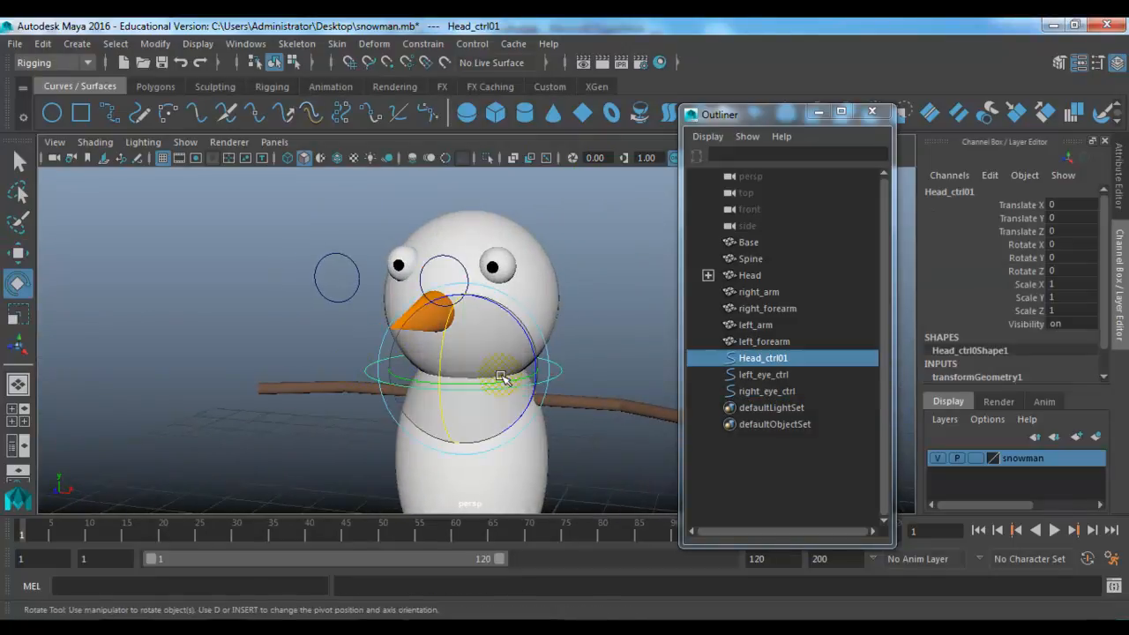
drag(501, 380, 450, 384)
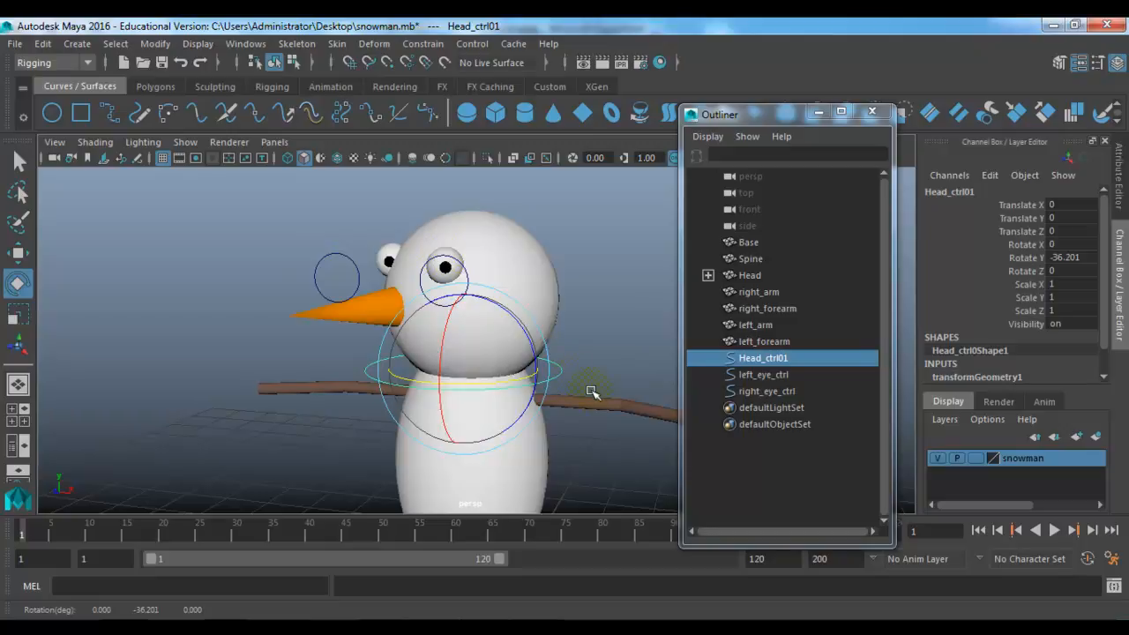
key(ctrl+z)
Step: Parent left_eye_ctrl and right_eye_ctrl under Head_ctrl01, and deselect everything
click(576, 253)
click(354, 261)
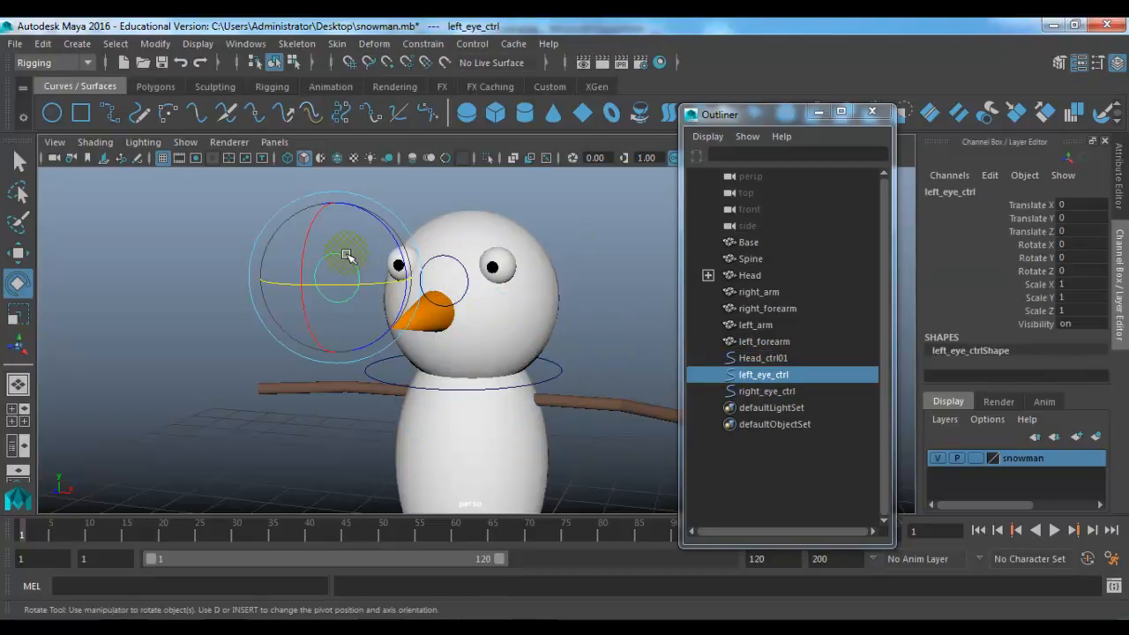
shift+click(440, 262)
shift+click(562, 366)
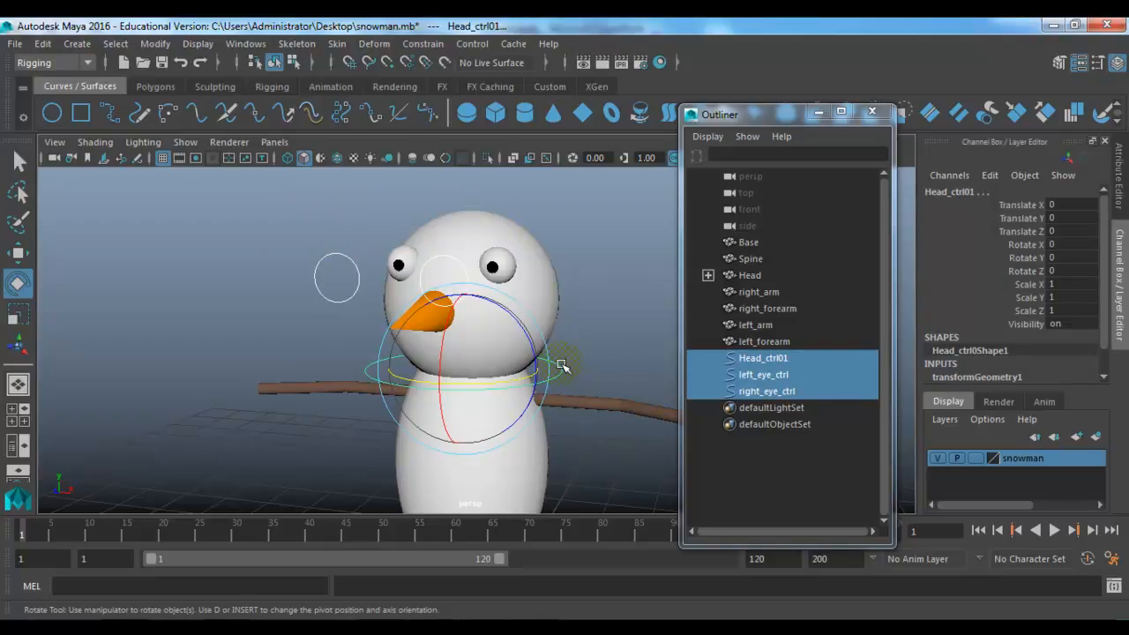
key(p)
click(572, 377)
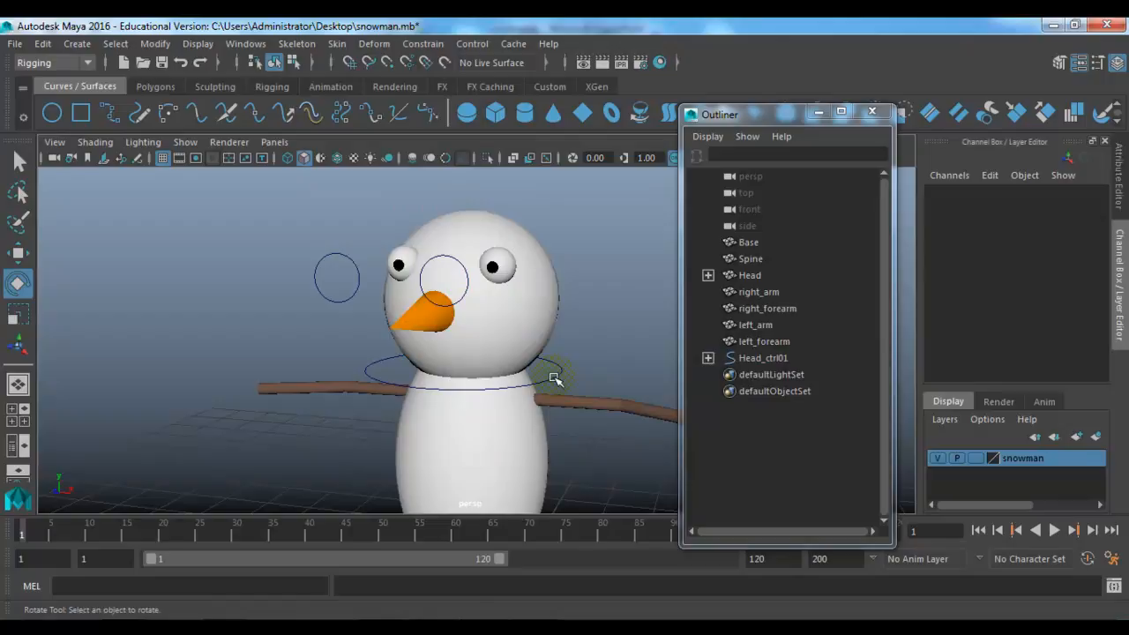
Step: Test-rotate Head_ctrl01 with the eye controls parented to it, and undo the rotation
click(552, 388)
drag(506, 381, 534, 367)
key(ctrl+z)
click(582, 295)
Step: Create a NURBS circle, raise it to about 1.891 in Y between spine and base, and scale it uniformly to about 1.433
scroll(535, 371, up, 1)
alt+middle_drag(536, 375, 509, 328)
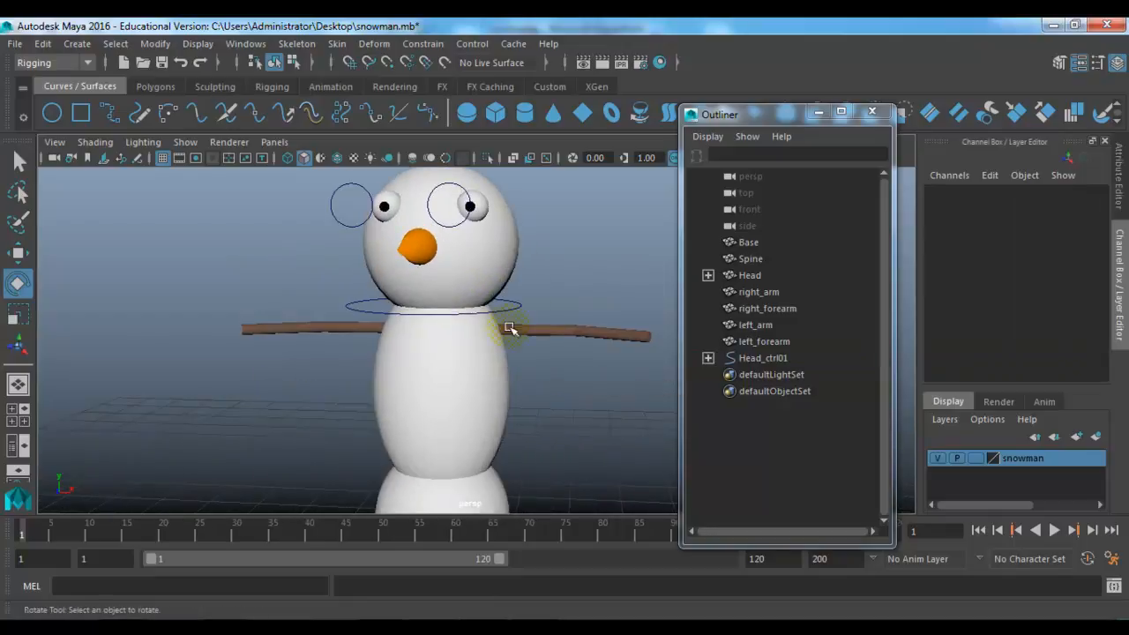
click(50, 114)
scroll(454, 434, down, 3)
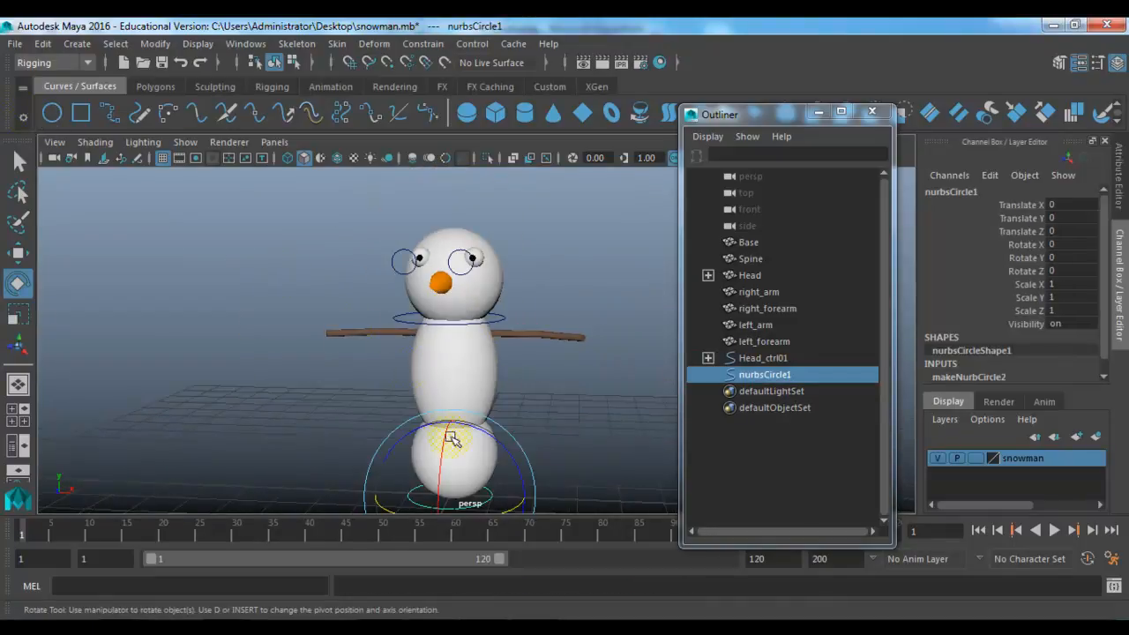
key(w)
drag(450, 441, 449, 349)
key(r)
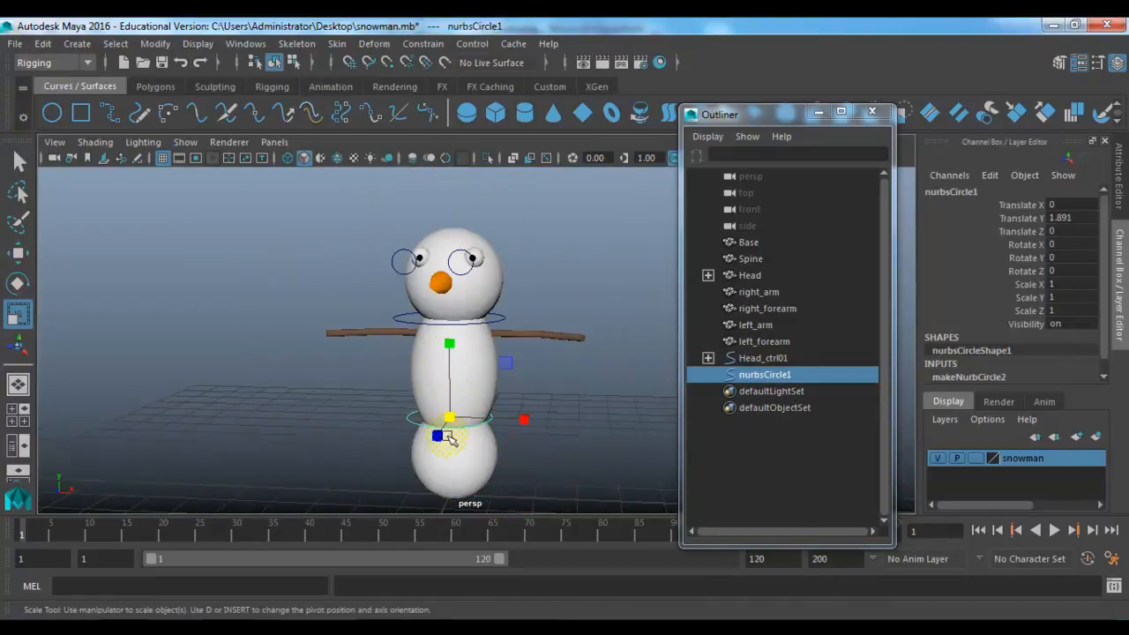
drag(449, 428, 476, 423)
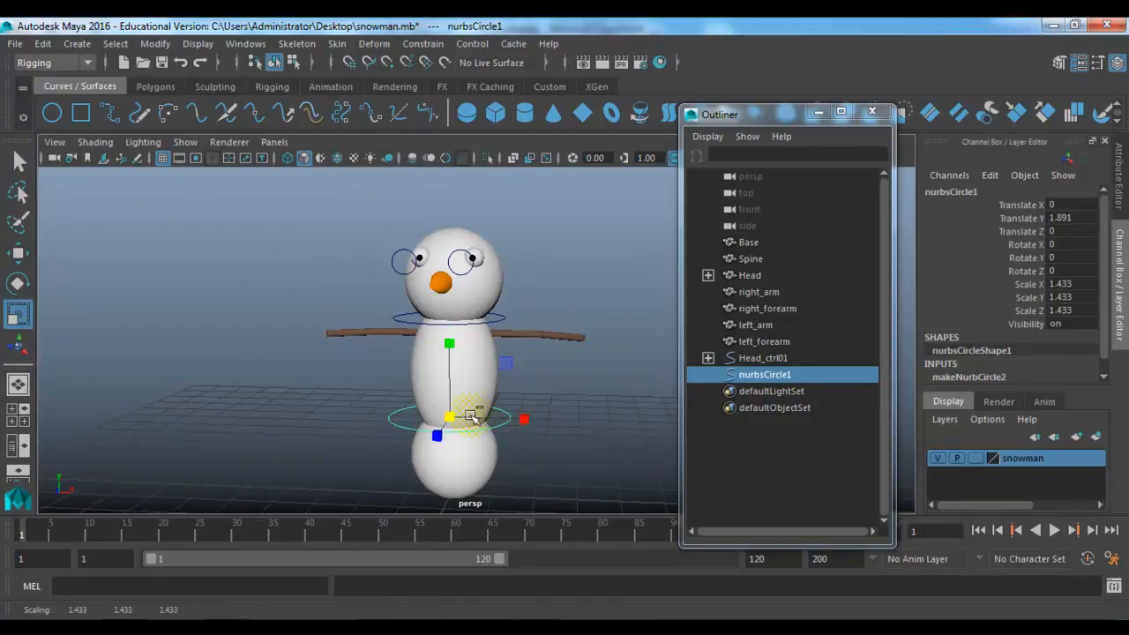
Step: Duplicate the circle and lower the copy to the foot of the base, at about 0.129 in Y
key(ctrl+d)
key(w)
drag(449, 343, 449, 416)
Step: Freeze the transformations of nurbsCircle1 and nurbsCircle2 together, and deselect them
alt+drag(482, 457, 539, 503)
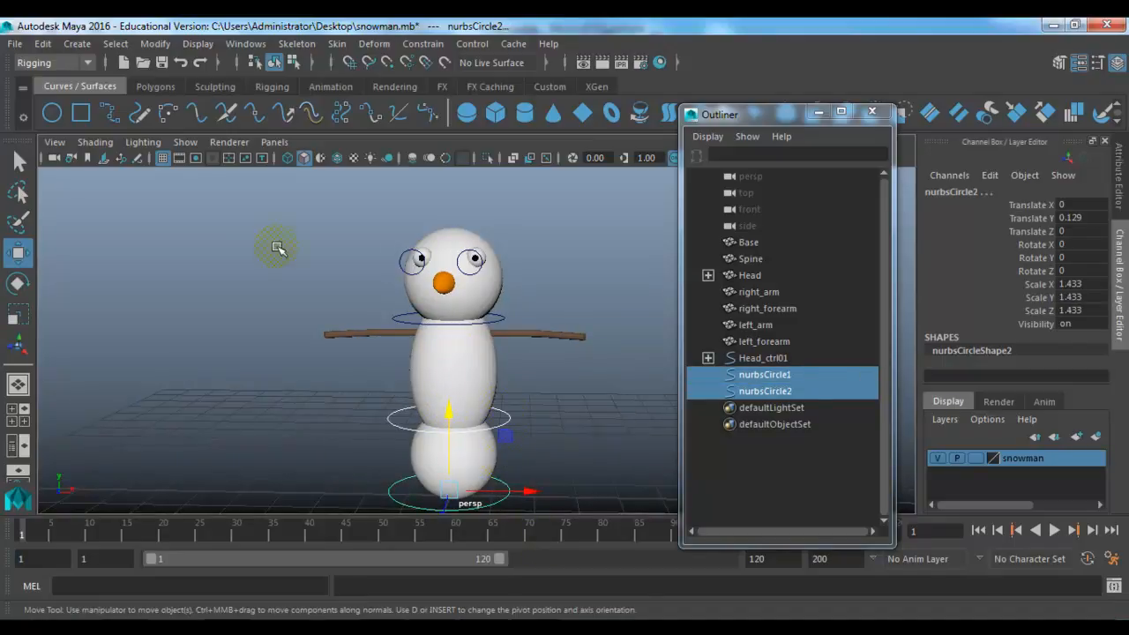
click(153, 47)
click(185, 118)
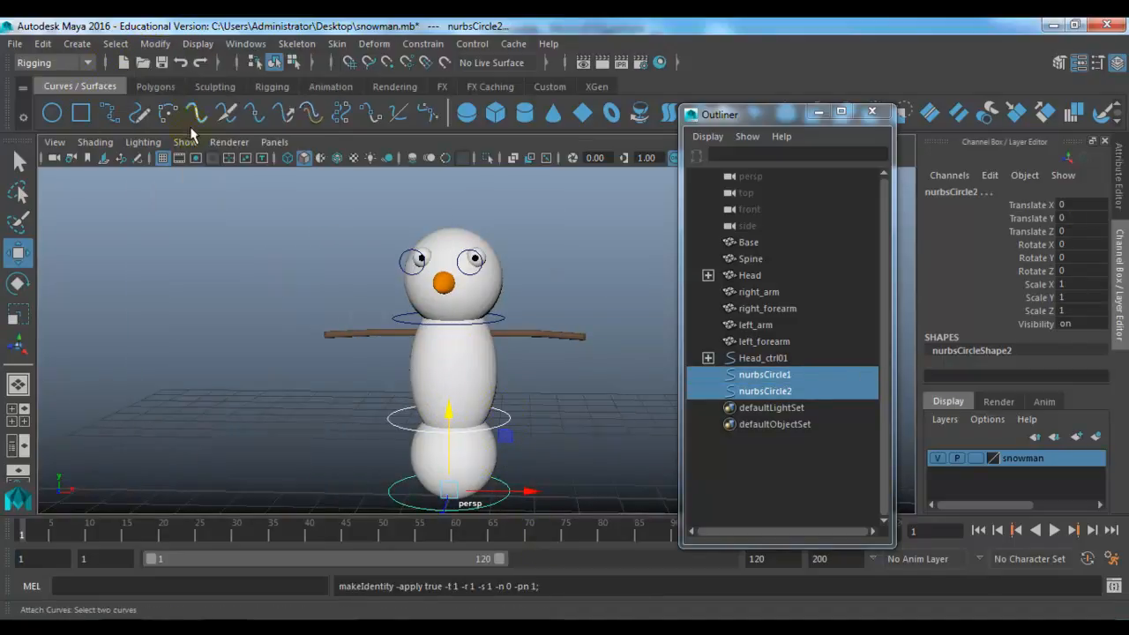
click(315, 398)
Step: Rename nurbsCircle1, the circle between the spine and the base, as spine_ctrl
drag(264, 382, 396, 446)
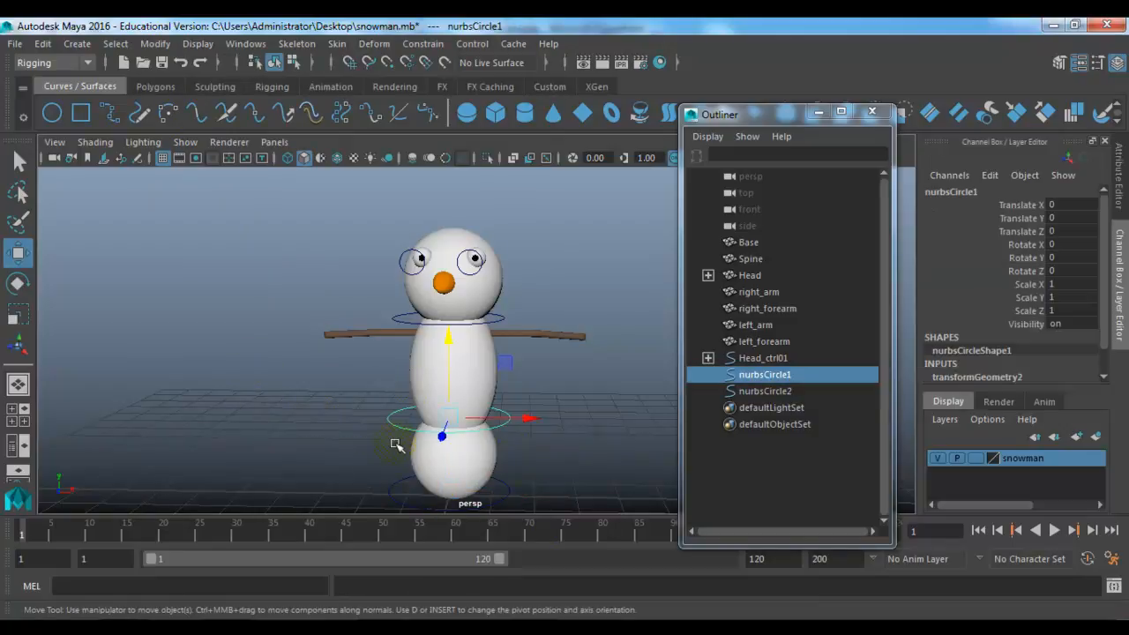
double_click(949, 192)
text(sp)
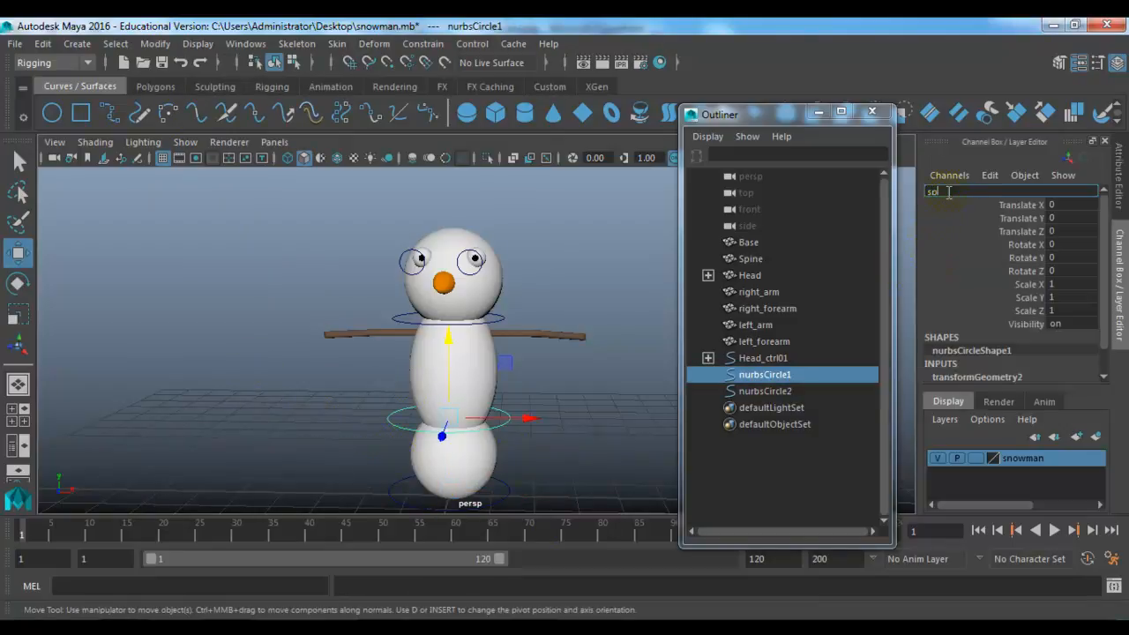
text(ine_ctrl)
key(Return)
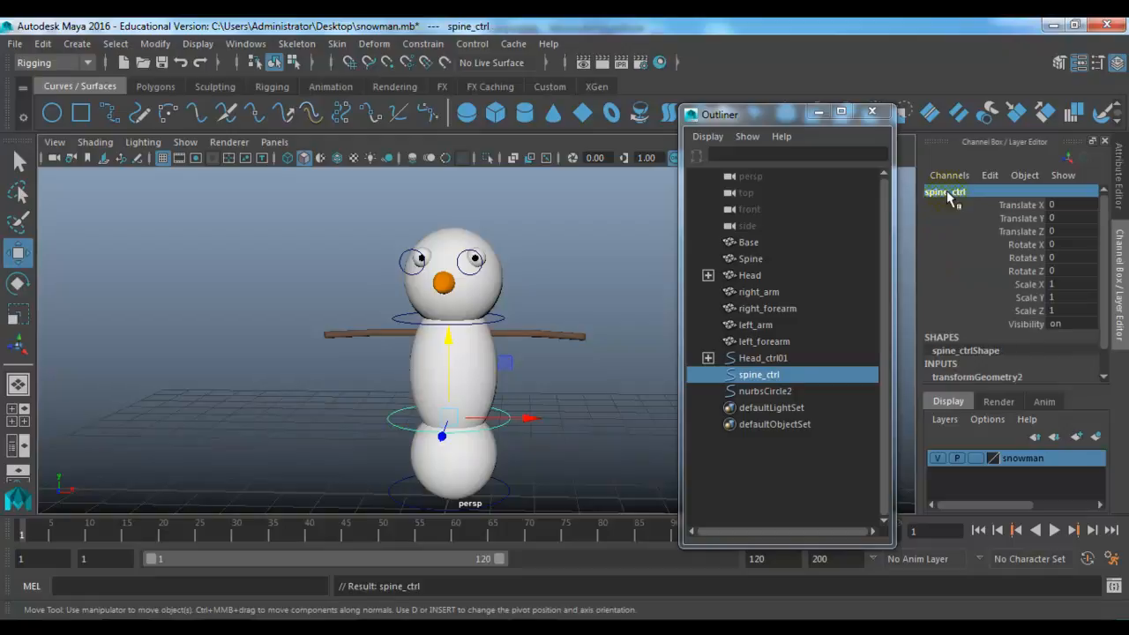
Step: Rename nurbsCircle2, the circle at the foot of the snowman, as Base_ctrl
click(508, 491)
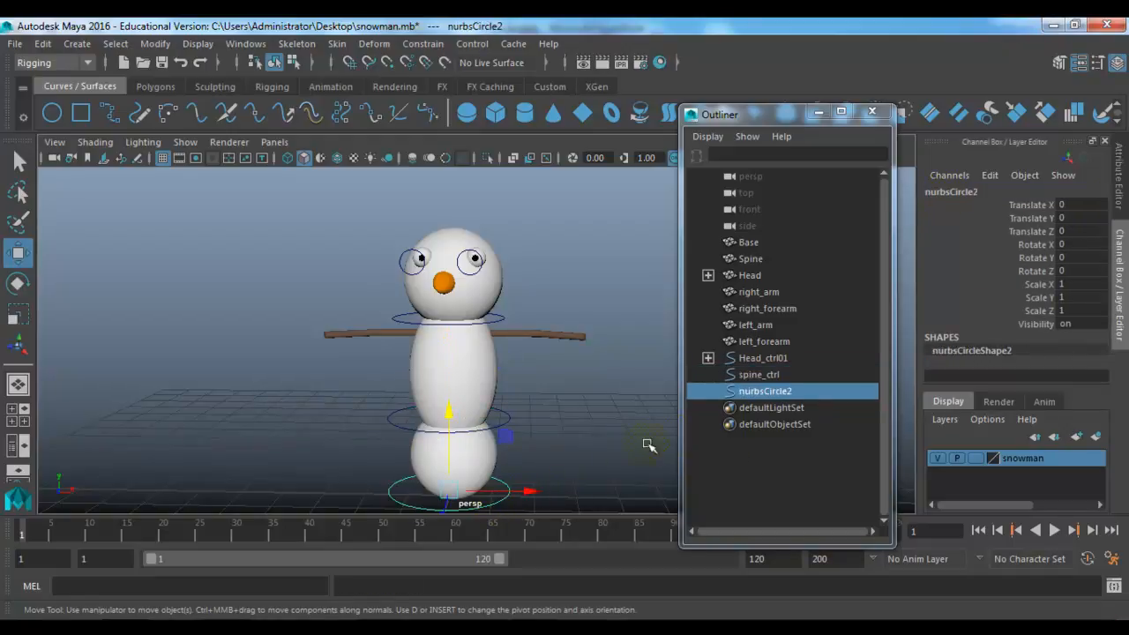
double_click(954, 191)
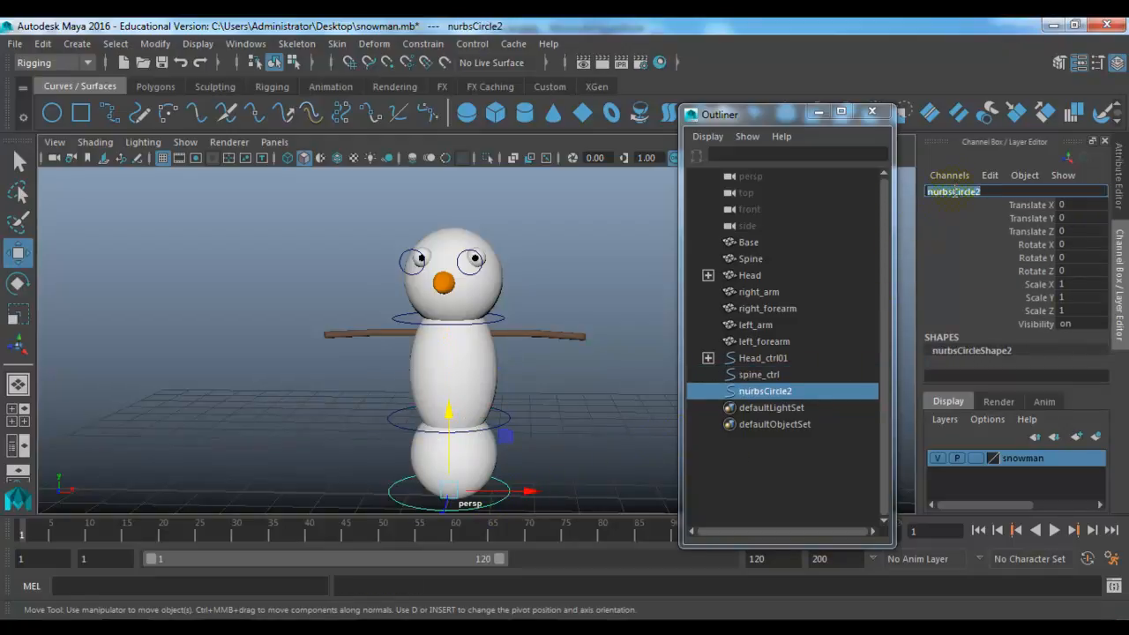
text(Base_ctrl)
key(Return)
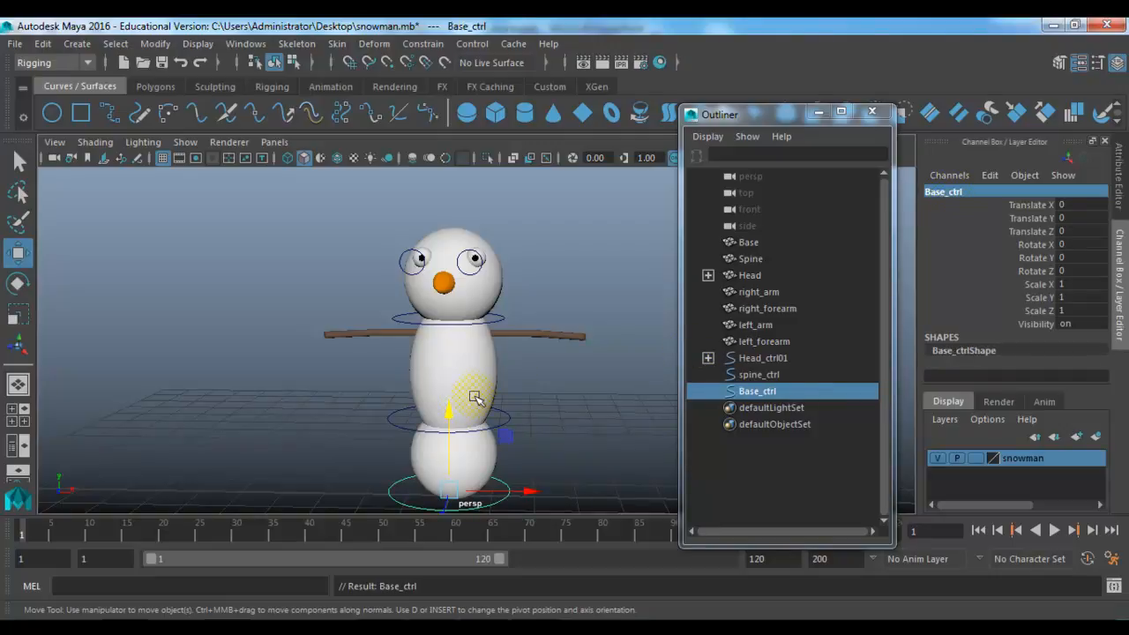
Step: Try rotating the spine control circle, undo the rotation and deselect everything
click(517, 411)
key(e)
drag(522, 416, 519, 375)
key(ctrl+z)
click(574, 383)
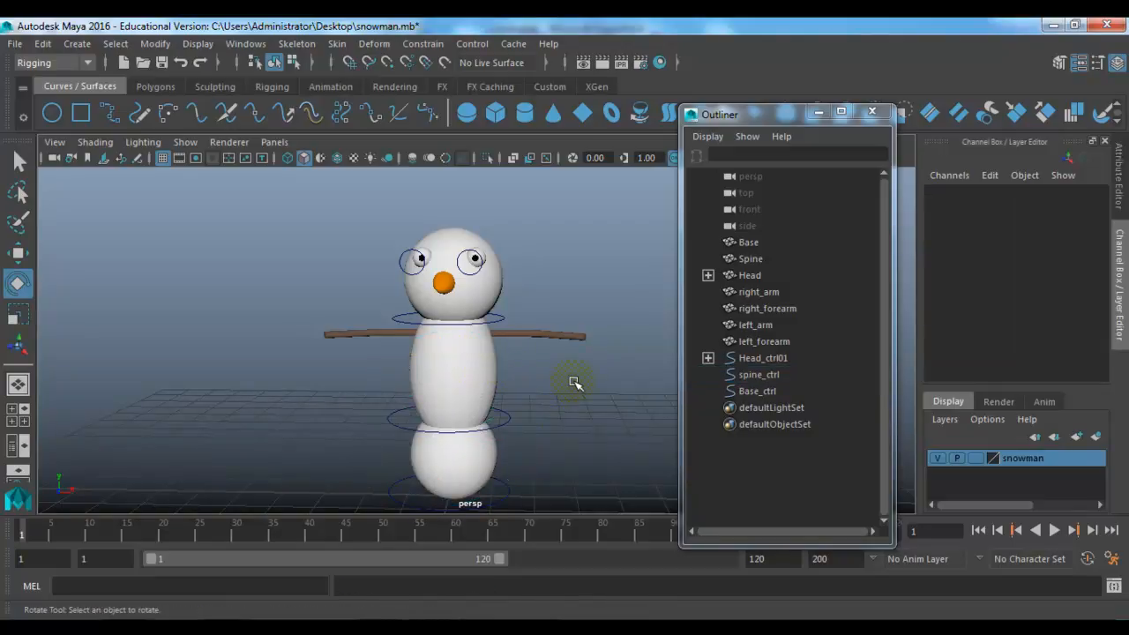
Step: Orient-constrain the Spine mesh to spine_ctrl, and deselect everything
scroll(494, 412, up, 2)
click(510, 430)
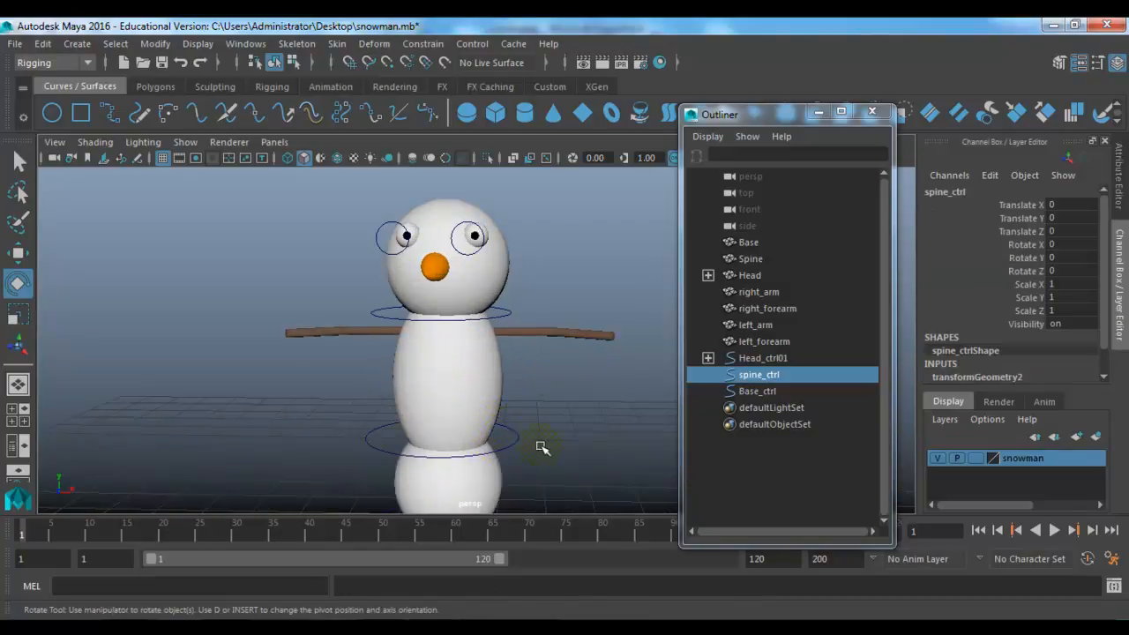
shift+click(483, 349)
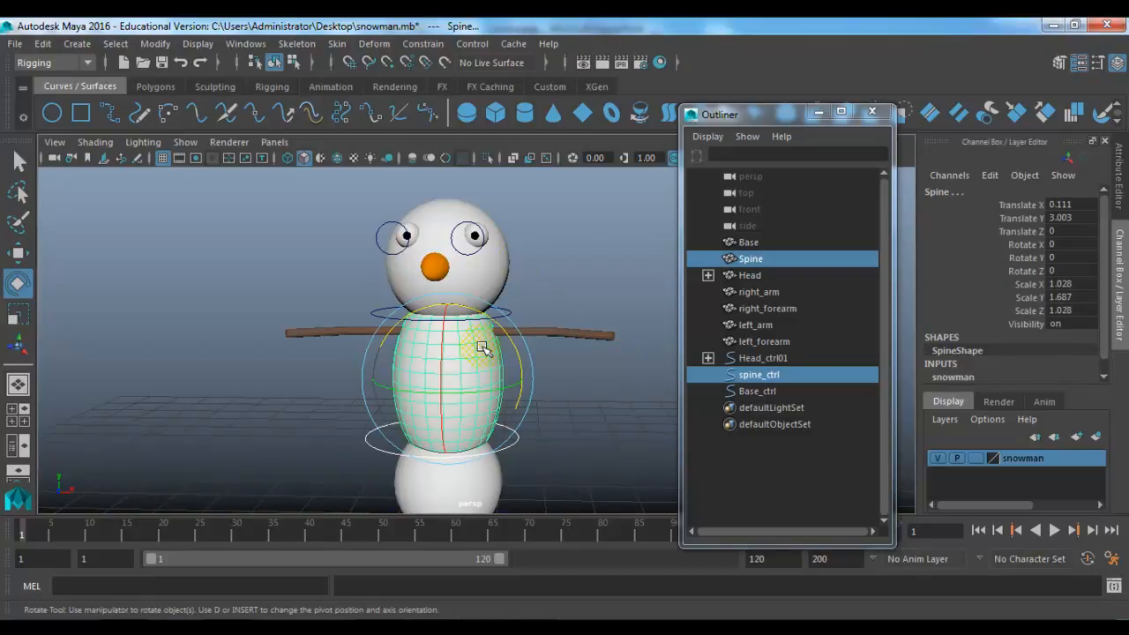
click(424, 43)
click(480, 128)
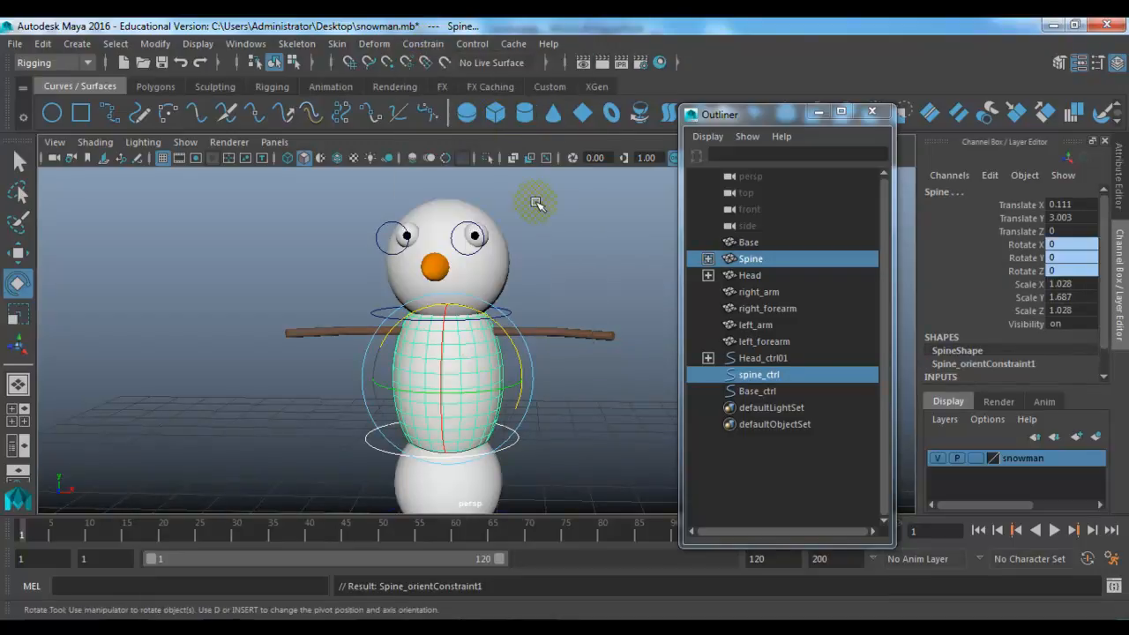
click(605, 383)
Step: Parent the Head mesh under the Spine mesh, and deselect everything
click(470, 371)
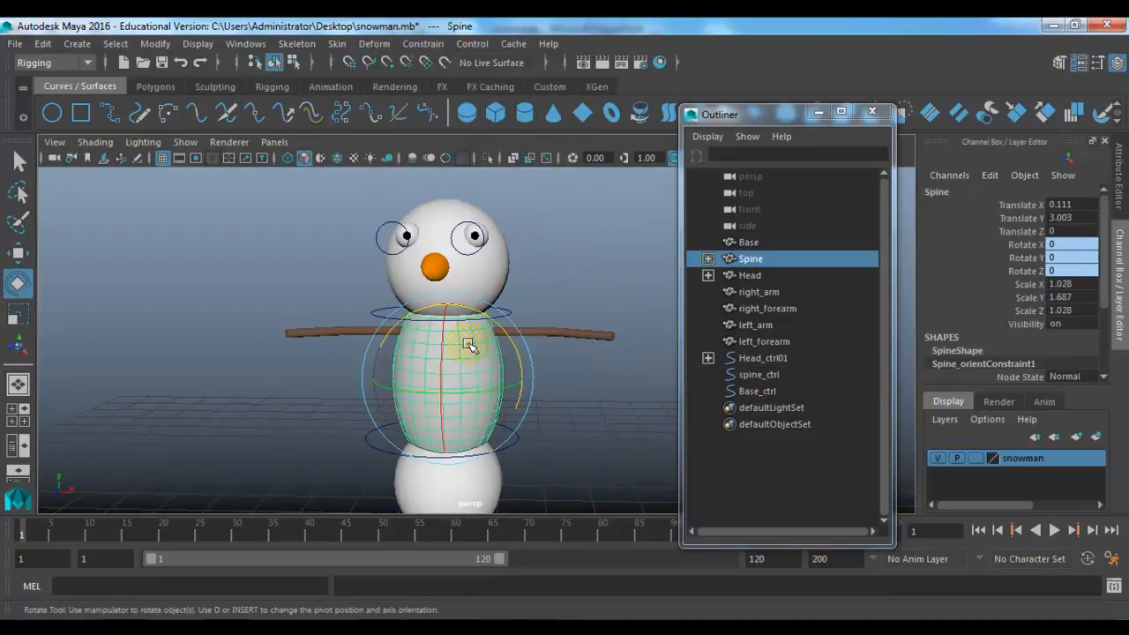
scroll(554, 271, up, 3)
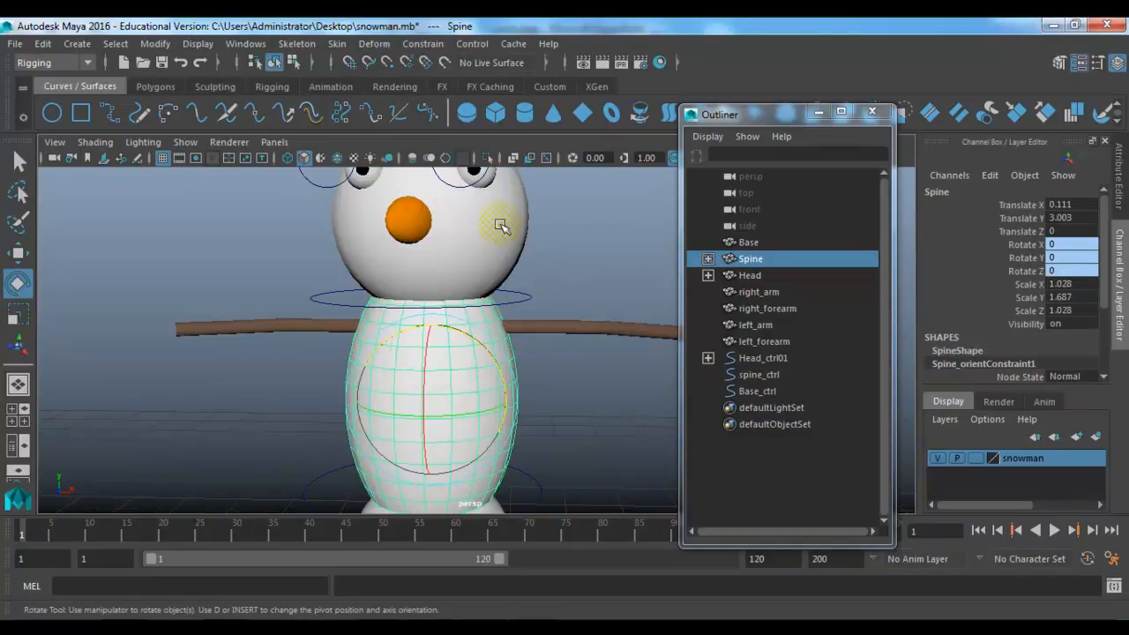
click(499, 227)
shift+click(494, 363)
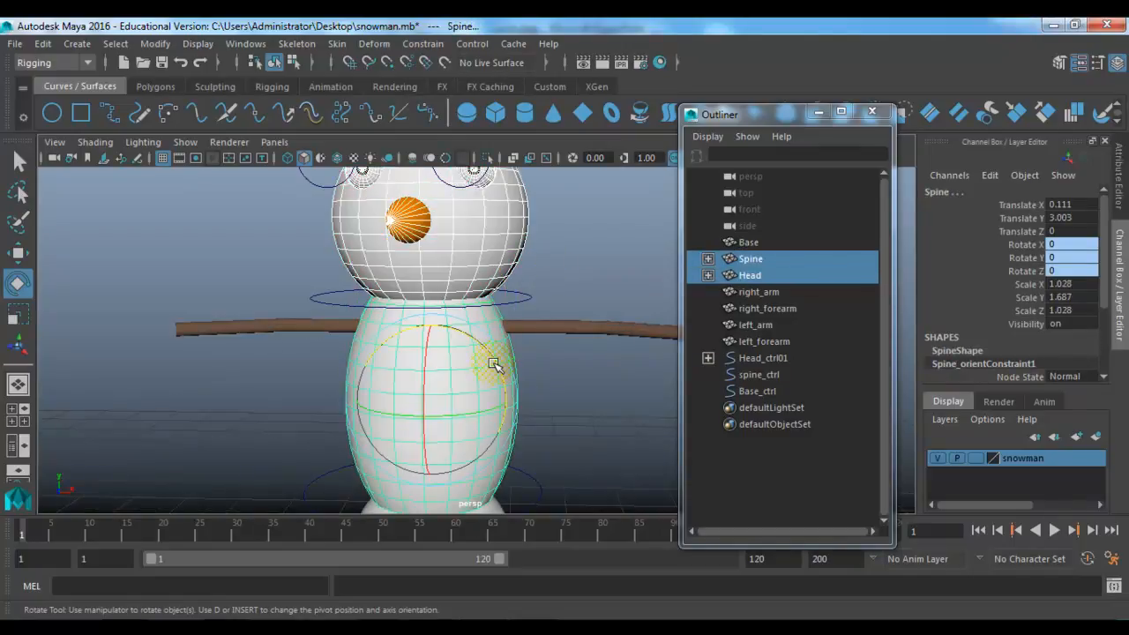
click(522, 296)
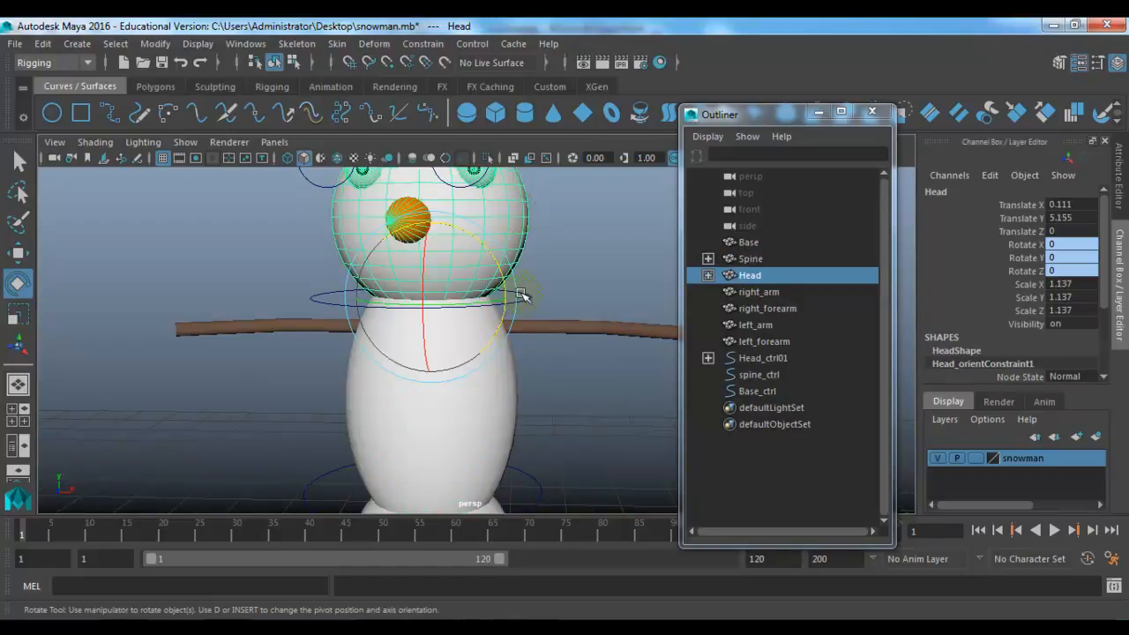
shift+click(494, 387)
key(p)
click(520, 358)
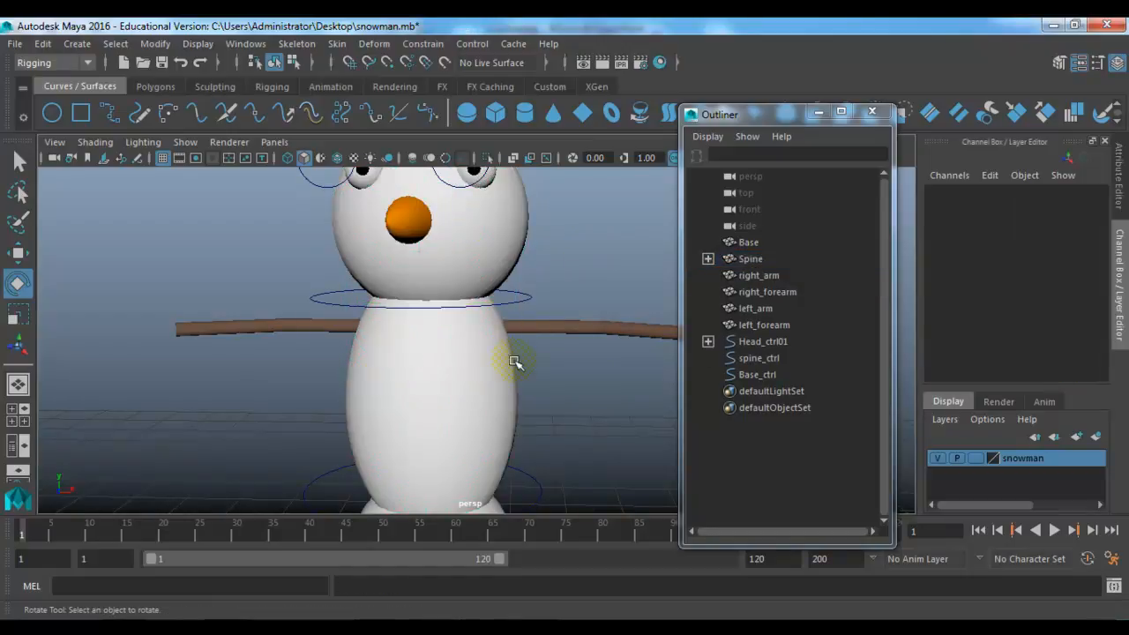
Step: Try rotating spine_ctrl about its Z axis to test the spine and head, and undo the rotation
scroll(517, 361, down, 4)
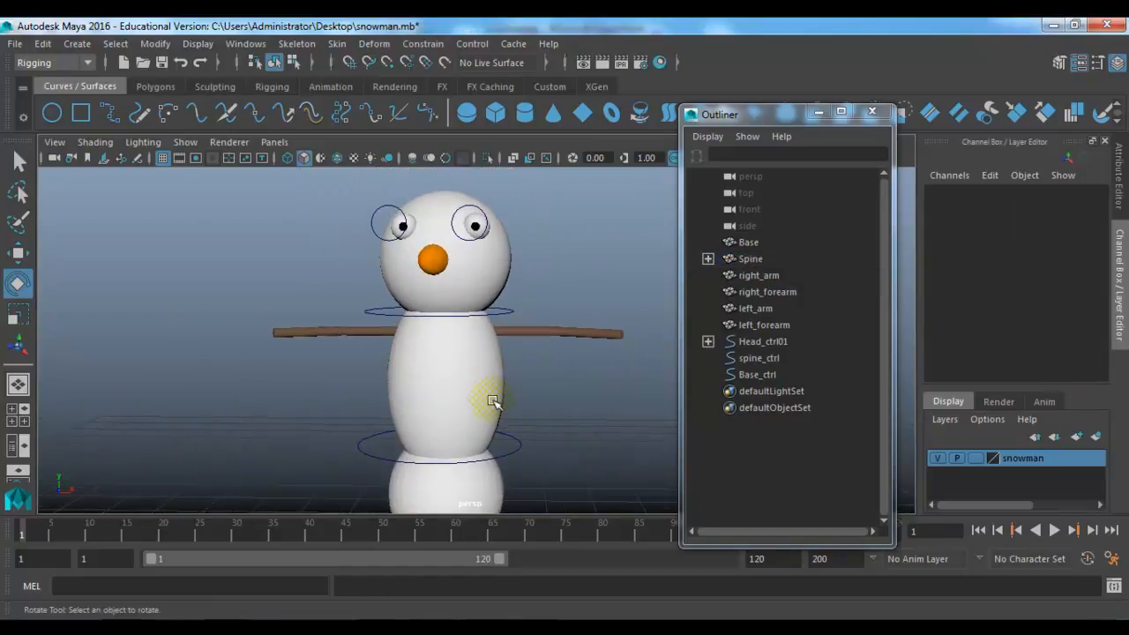
mouse_move(494, 402)
alt+mouse_down()
mouse_move(466, 386)
mouse_move(485, 408)
mouse_move(486, 397)
mouse_move(474, 401)
alt+mouse_up()
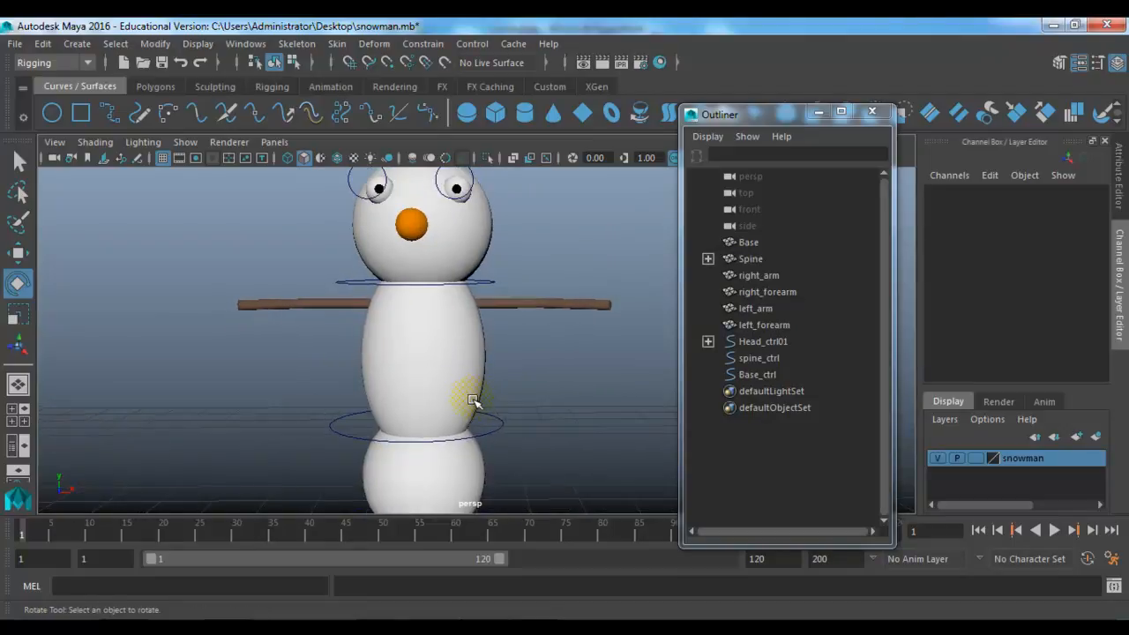
click(520, 443)
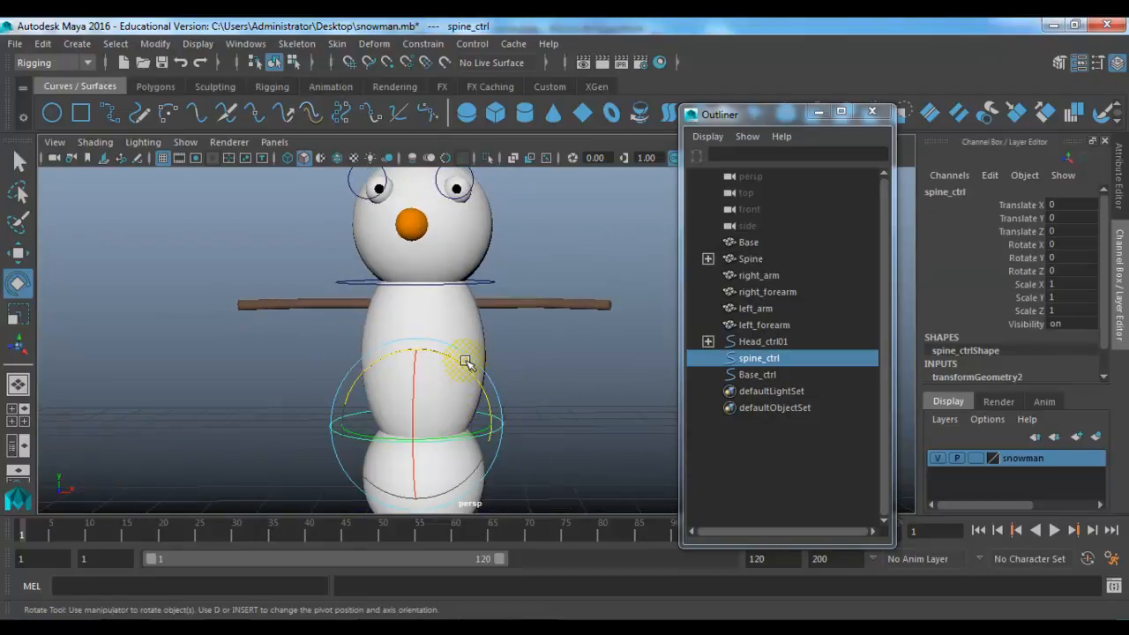
key(4)
key(5)
mouse_move(458, 360)
mouse_down()
mouse_move(429, 363)
mouse_move(471, 376)
mouse_up()
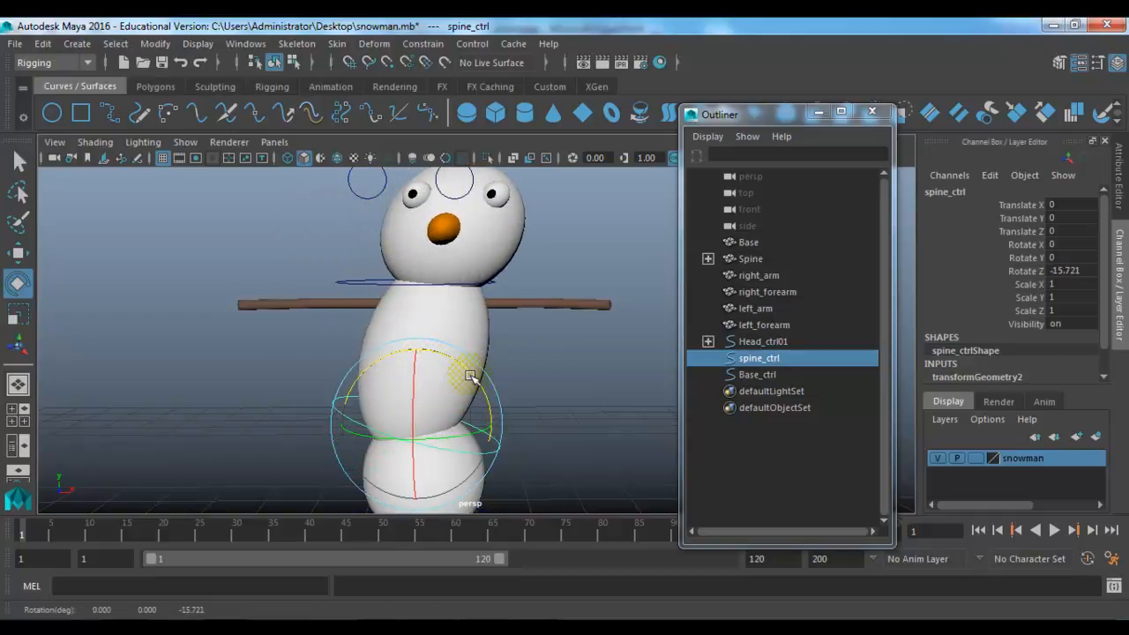
key(ctrl+z)
Step: Parent Head_ctrl01 under spine_ctrl, and deselect everything
alt+drag(492, 317, 486, 379)
click(515, 353)
click(519, 282)
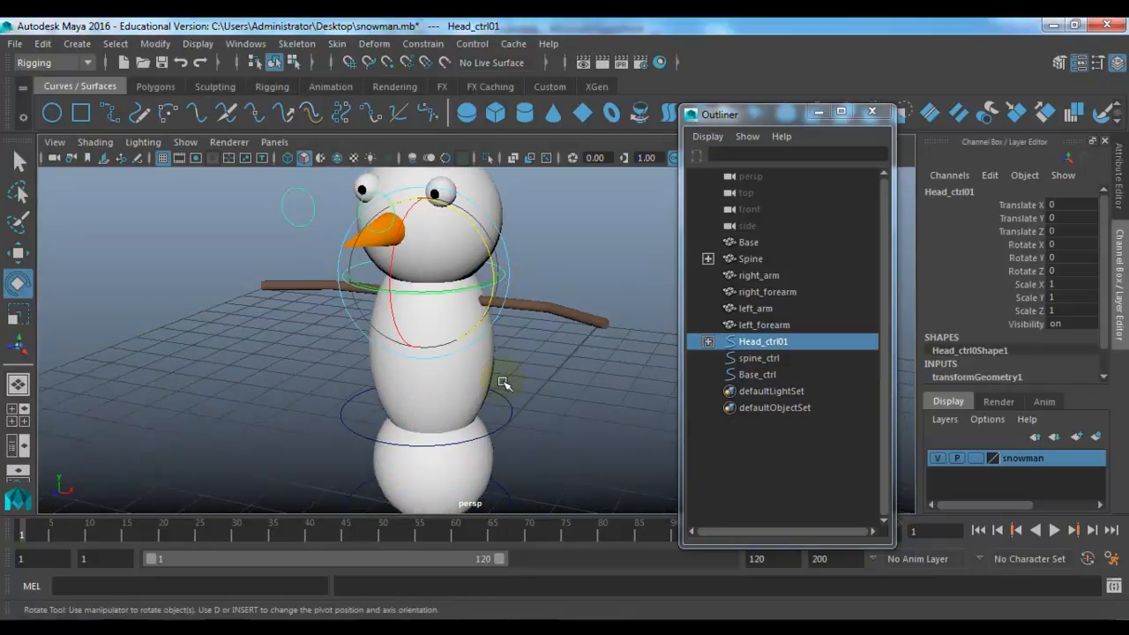
shift+click(515, 404)
key(p)
click(554, 384)
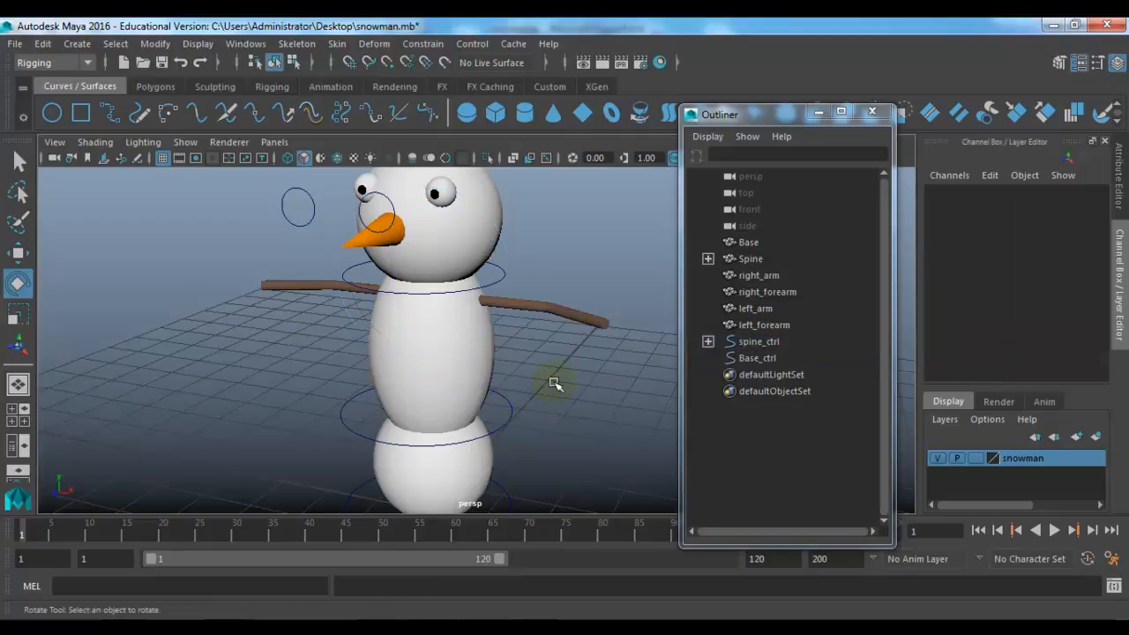
Step: Try tilting spine_ctrl about Z with the head control parented to it, undo the rotation and deselect everything
click(505, 408)
drag(479, 385, 426, 378)
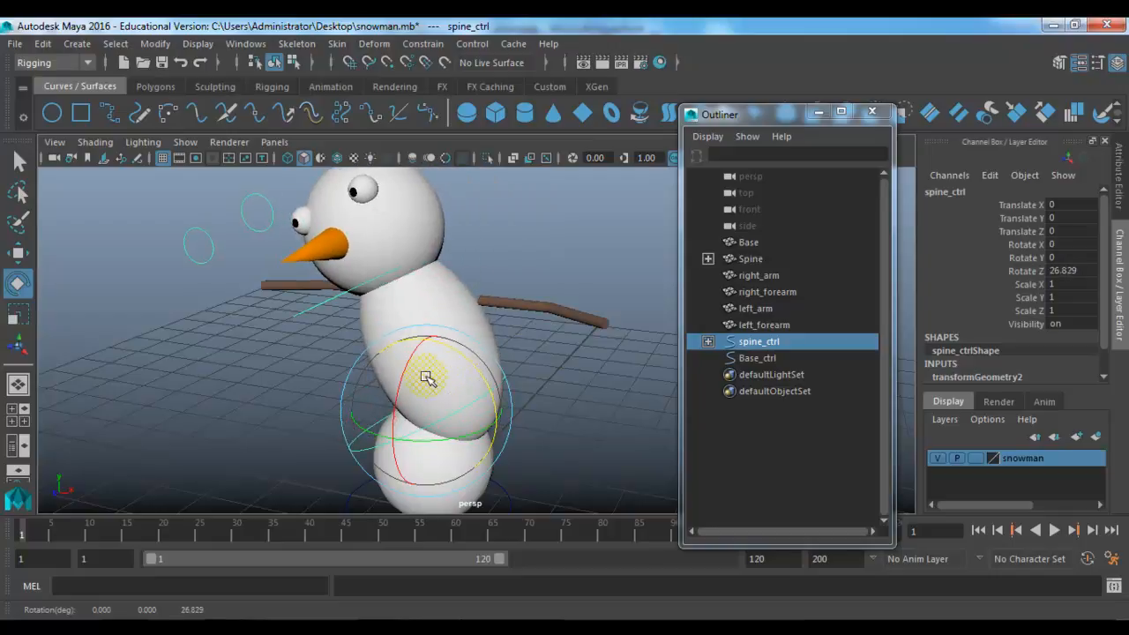
key(ctrl+z)
alt+drag(447, 420, 479, 415)
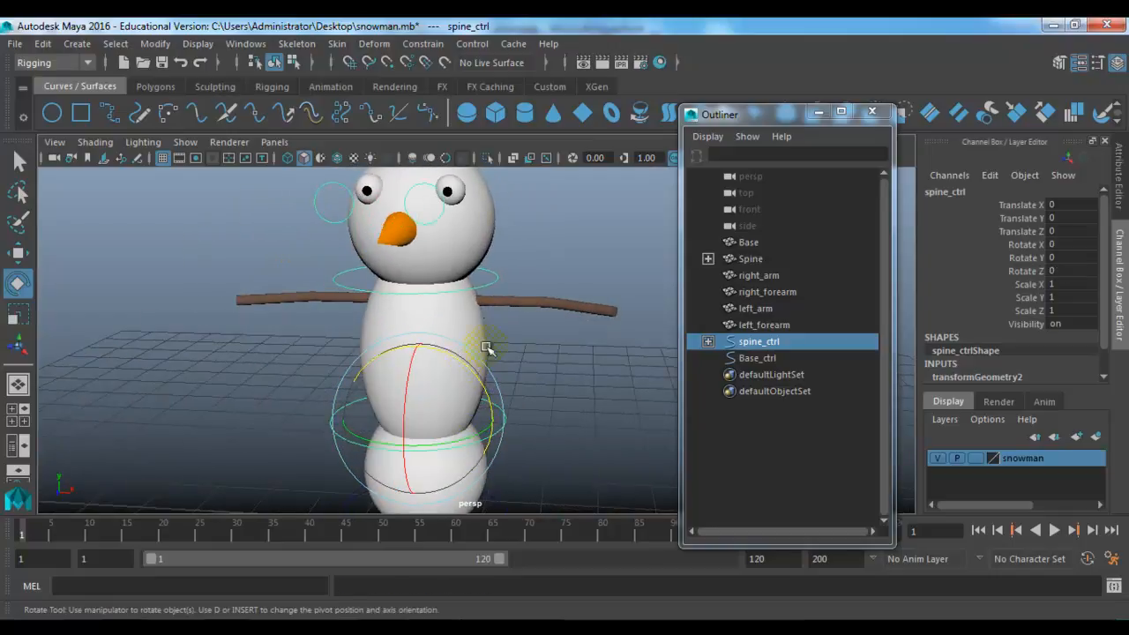
click(538, 354)
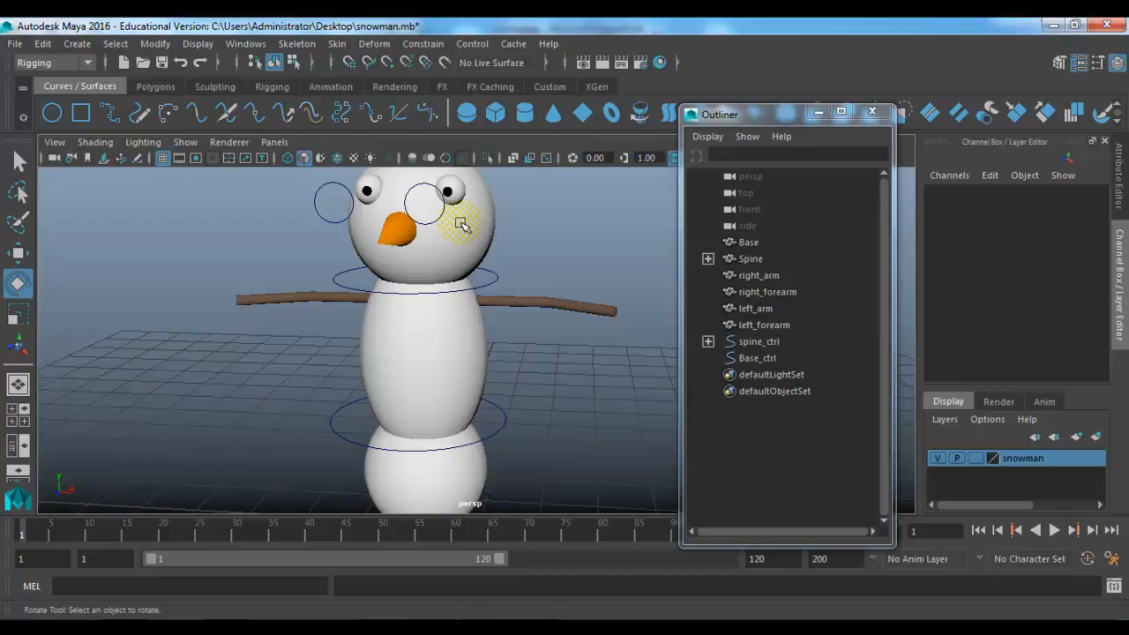
Step: Examine the Head and Spine meshes and their head and spine control circles by selecting each in turn, and deselect everything
click(461, 225)
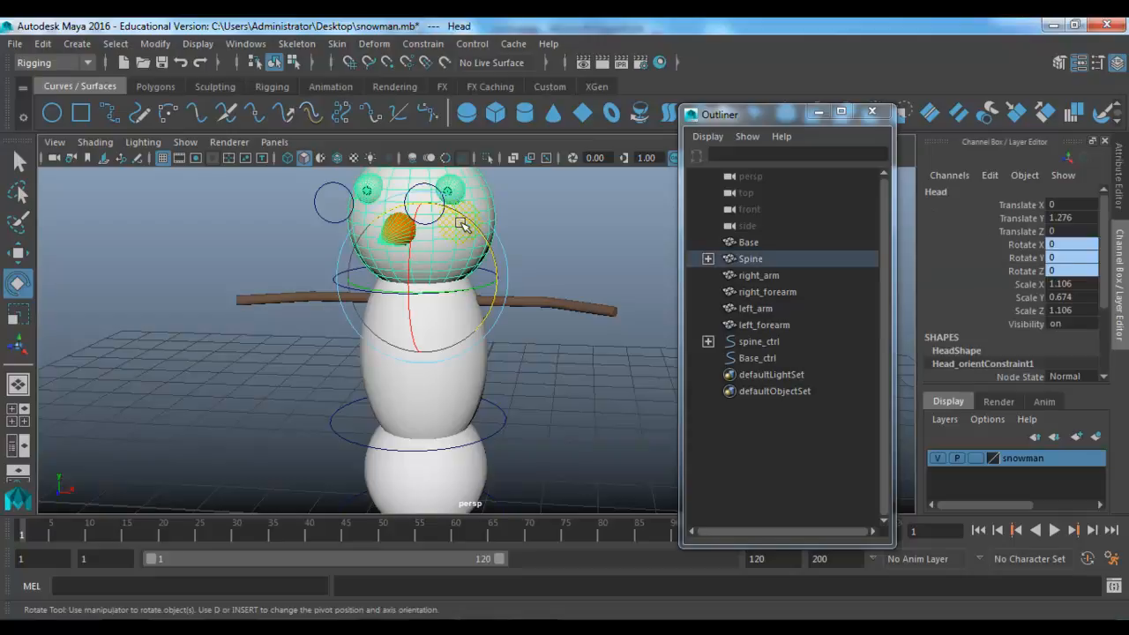
click(484, 377)
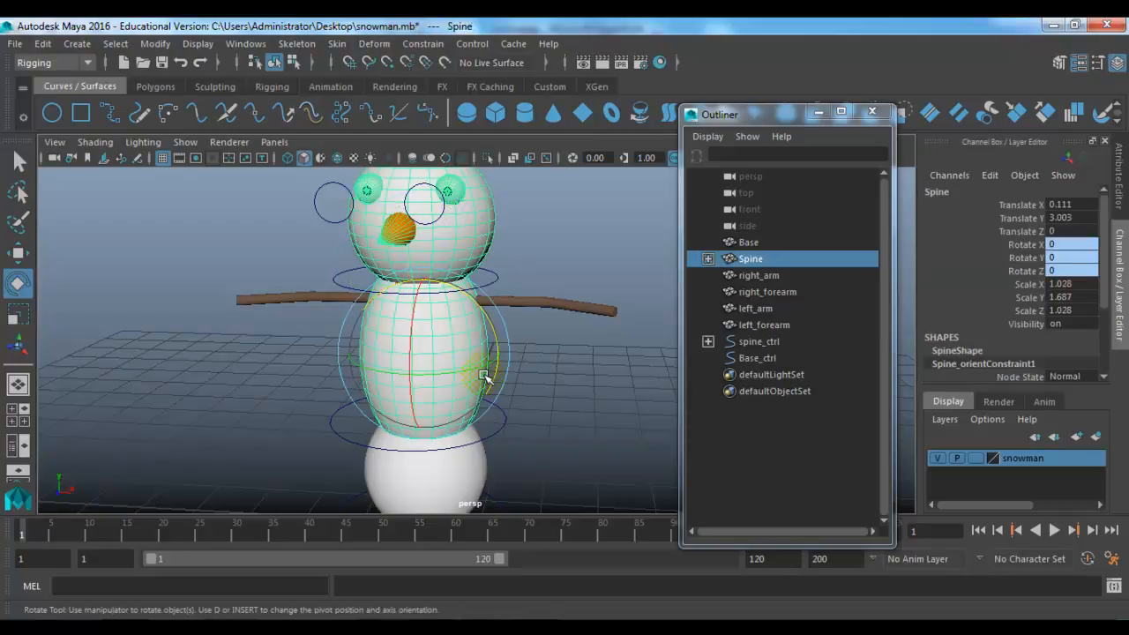
click(554, 376)
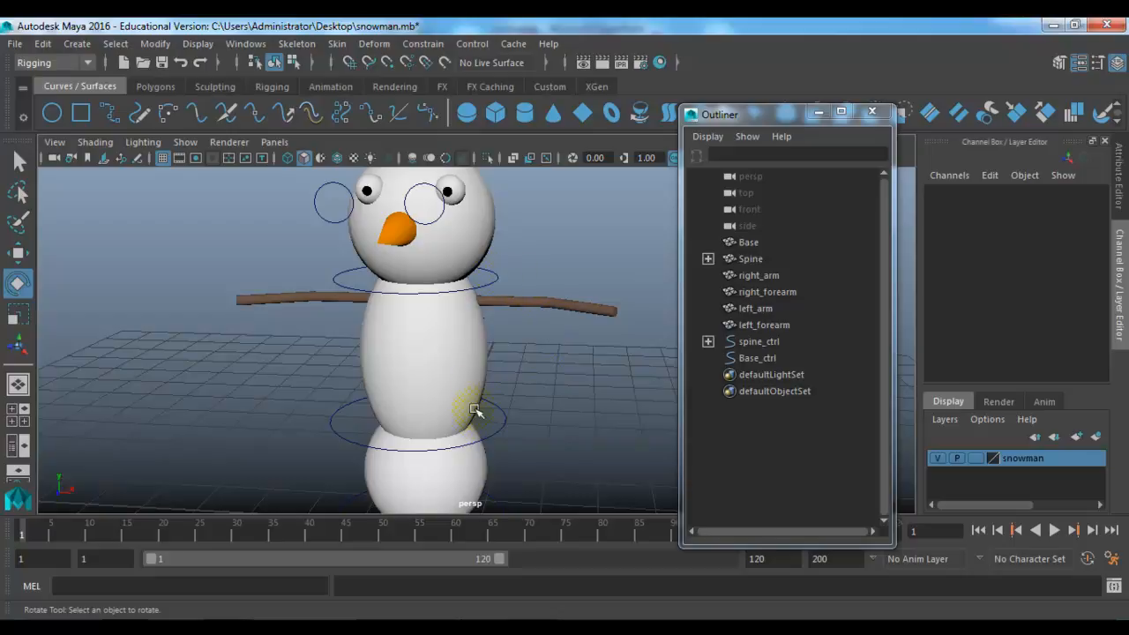
click(499, 281)
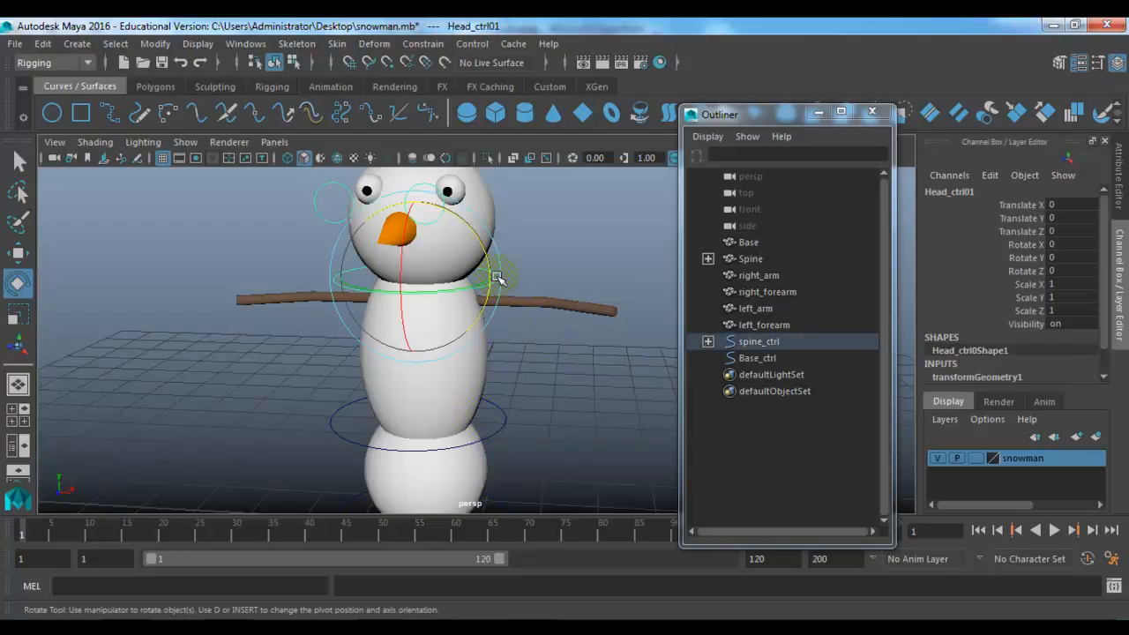
click(496, 410)
alt+middle_drag(506, 423, 525, 338)
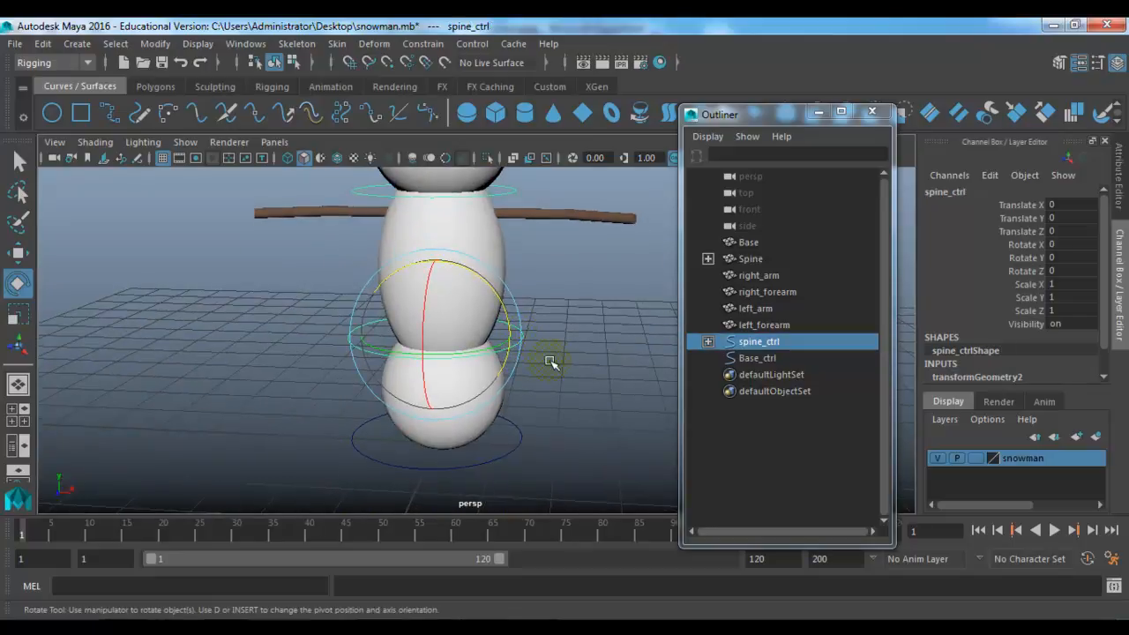
click(550, 361)
Step: Parent-constrain the Base mesh to Base_ctrl in wireframe display, and deselect everything
click(519, 432)
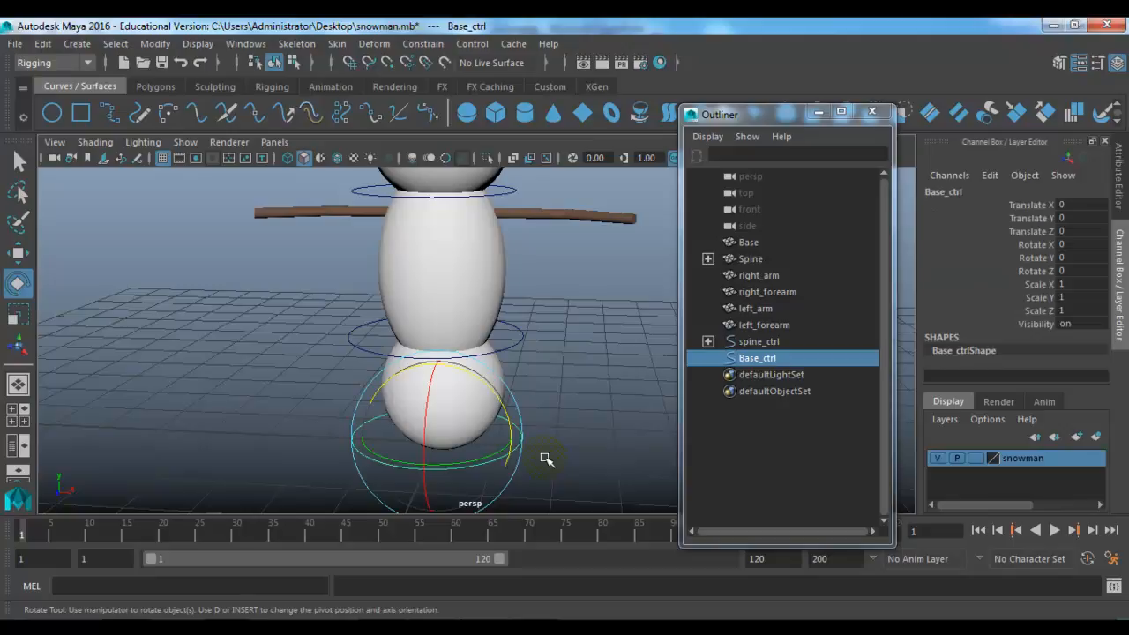
key(4)
shift+click(502, 370)
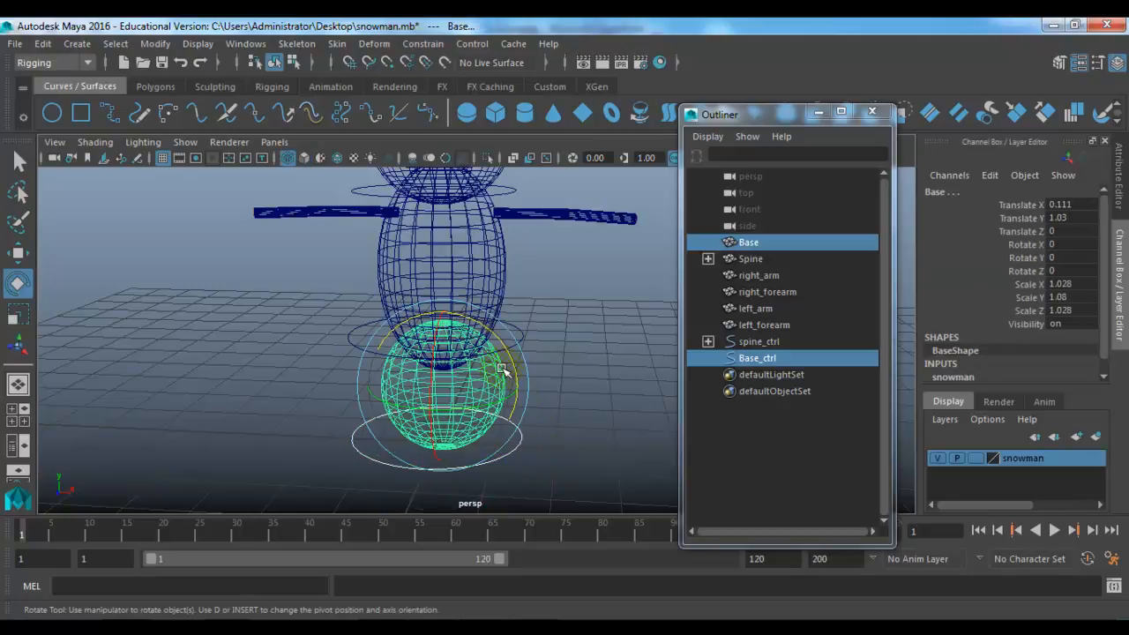
click(422, 43)
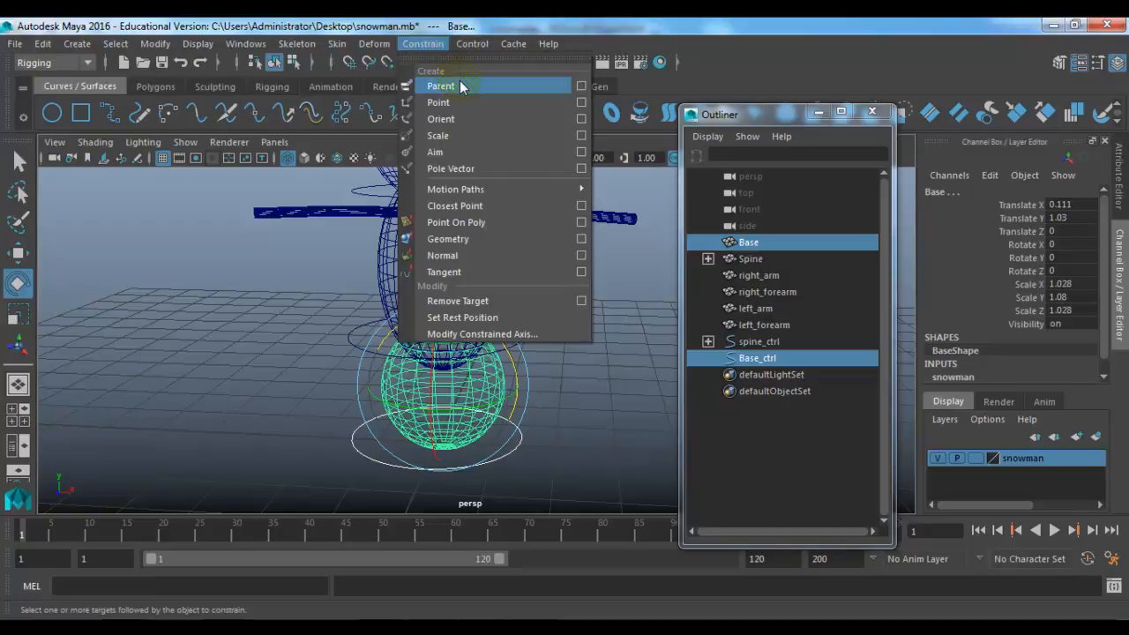
click(514, 86)
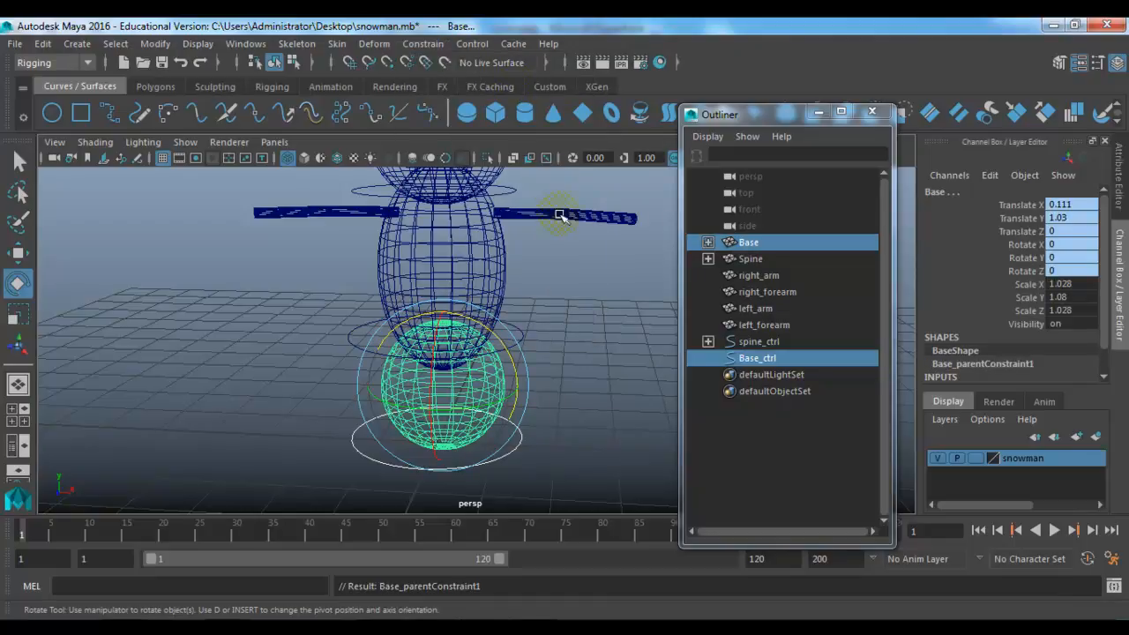
click(609, 331)
Step: Parent the Spine mesh under the Base mesh, and deselect everything
click(483, 292)
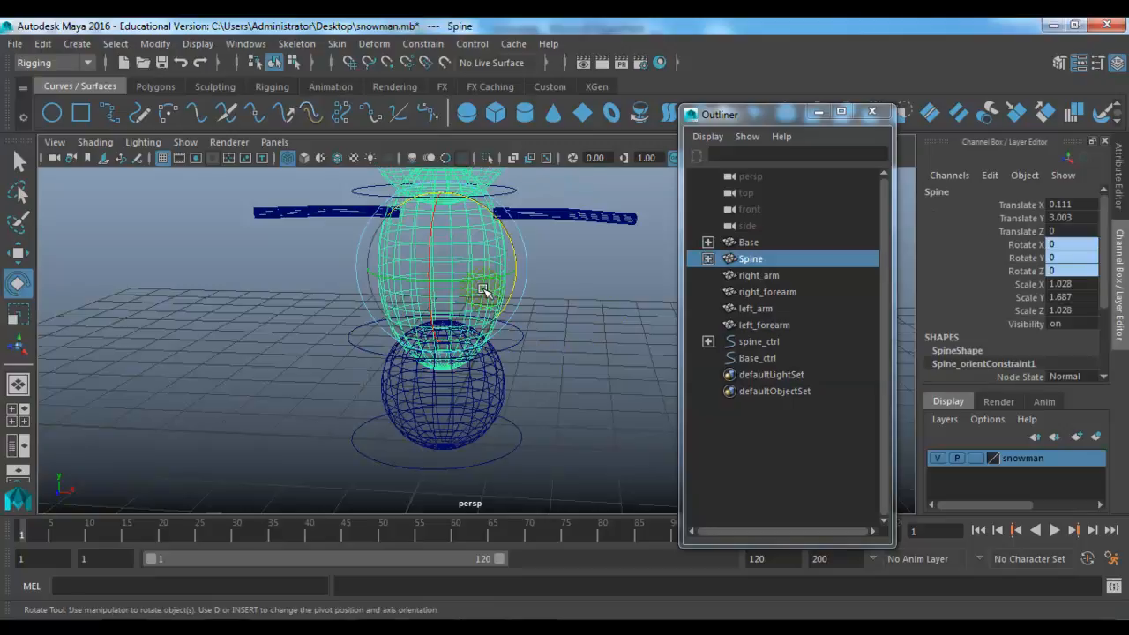
shift+click(498, 388)
key(p)
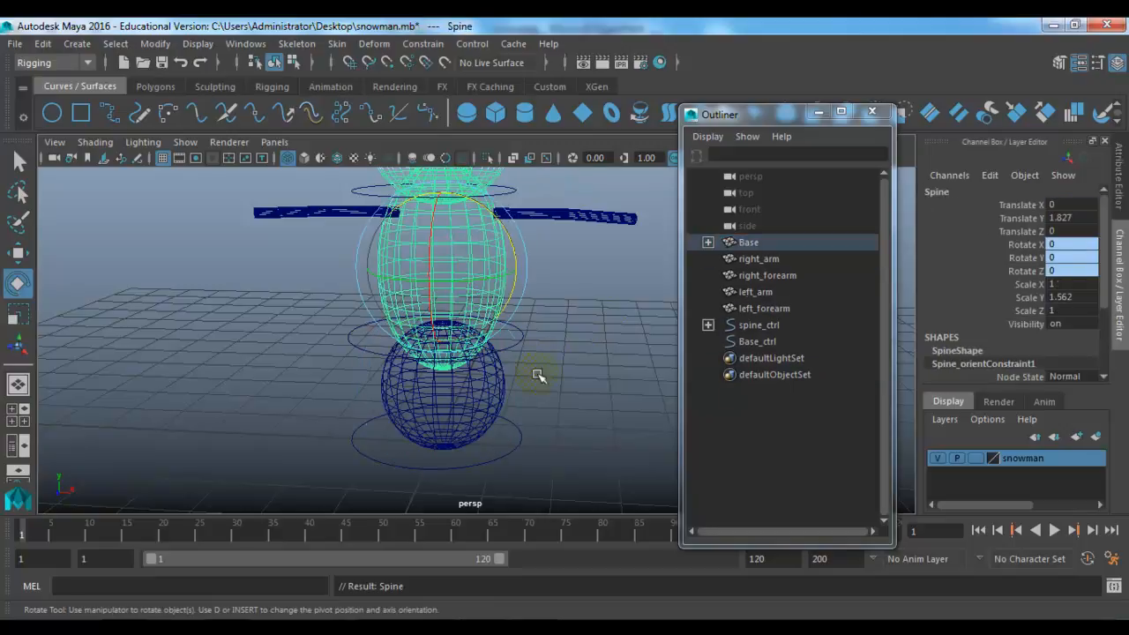
click(587, 361)
Step: Select the Base mesh to check its hierarchy, return the viewport to shaded display and deselect everything
click(481, 418)
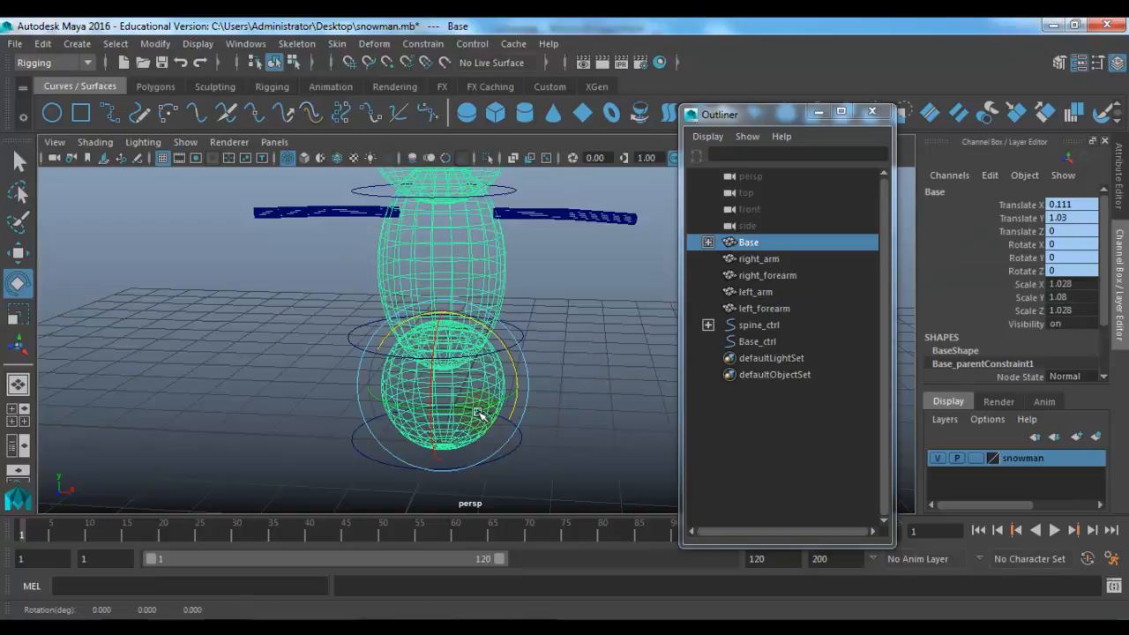
key(5)
alt+drag(479, 411, 535, 375)
alt+right_drag(535, 376, 484, 347)
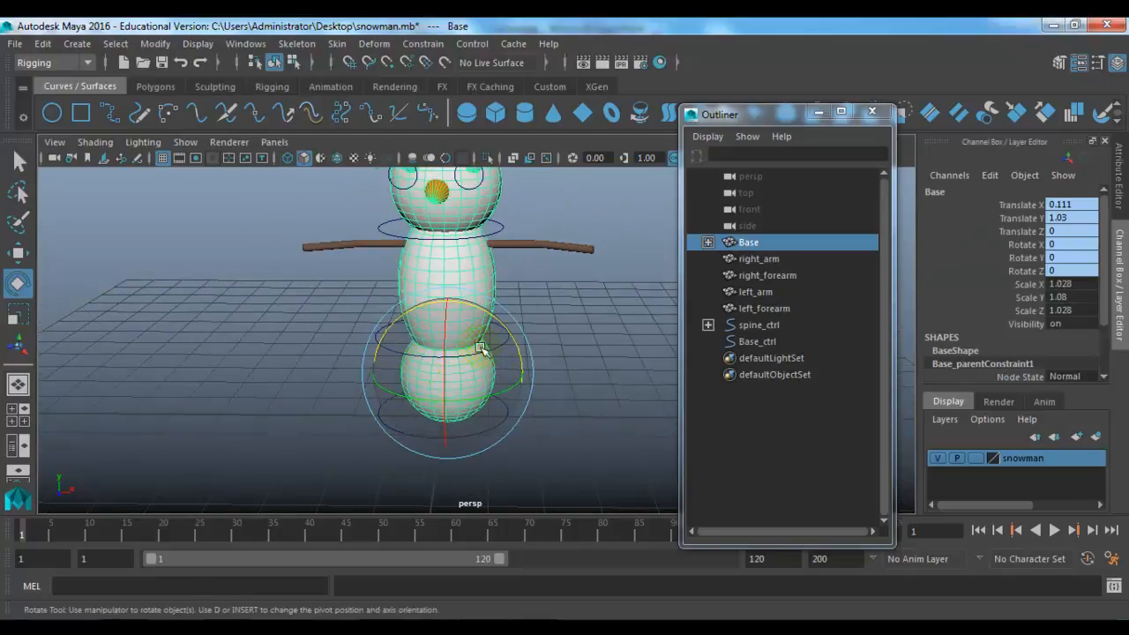
alt+middle_drag(484, 348, 477, 361)
click(584, 356)
Step: Try rotating and moving Base_ctrl to test the parent constraint, undo the changes and deselect everything
click(496, 452)
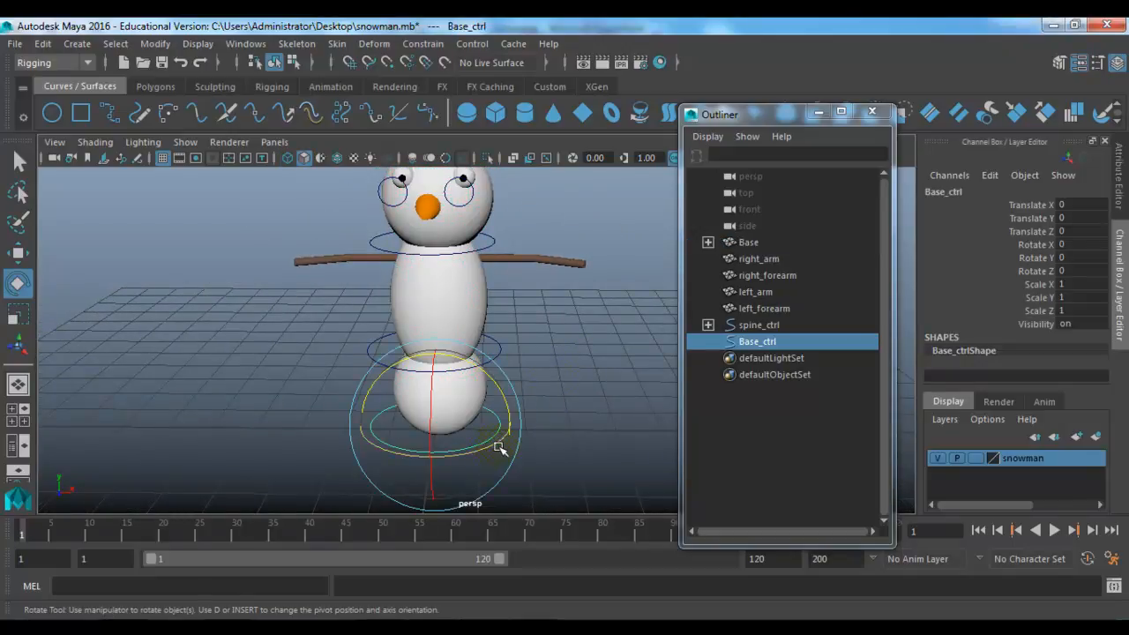
drag(496, 443, 410, 459)
key(ctrl+z)
key(w)
key(ctrl+z)
click(532, 361)
Step: Parent spine_ctrl under Base_ctrl, and deselect everything
alt+drag(491, 395, 494, 415)
click(513, 431)
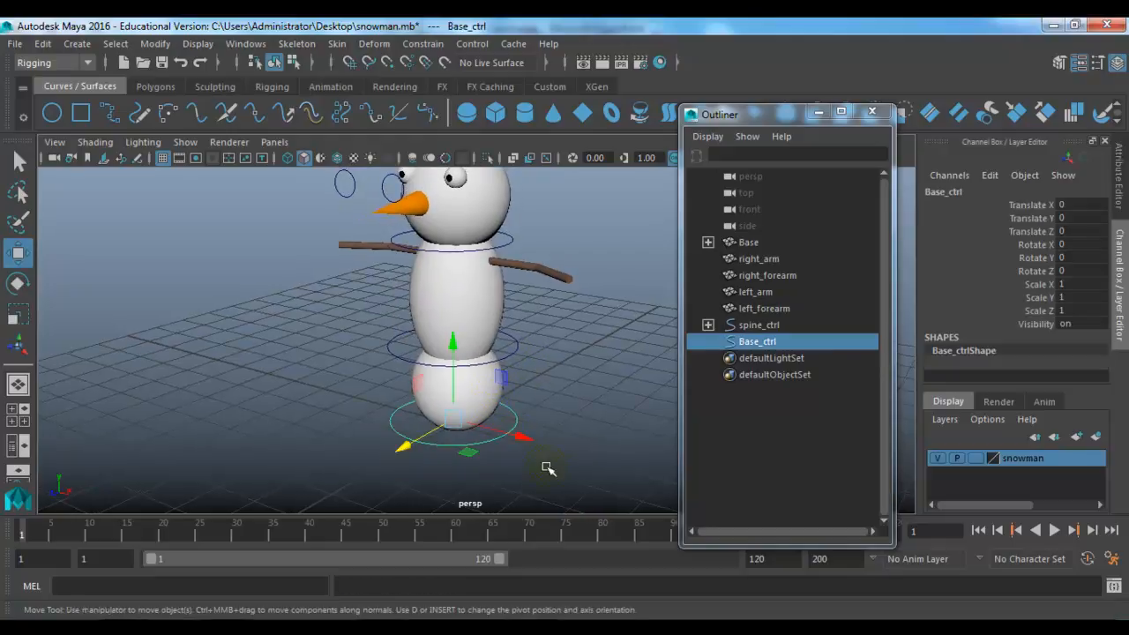
alt+drag(548, 468, 512, 454)
click(527, 339)
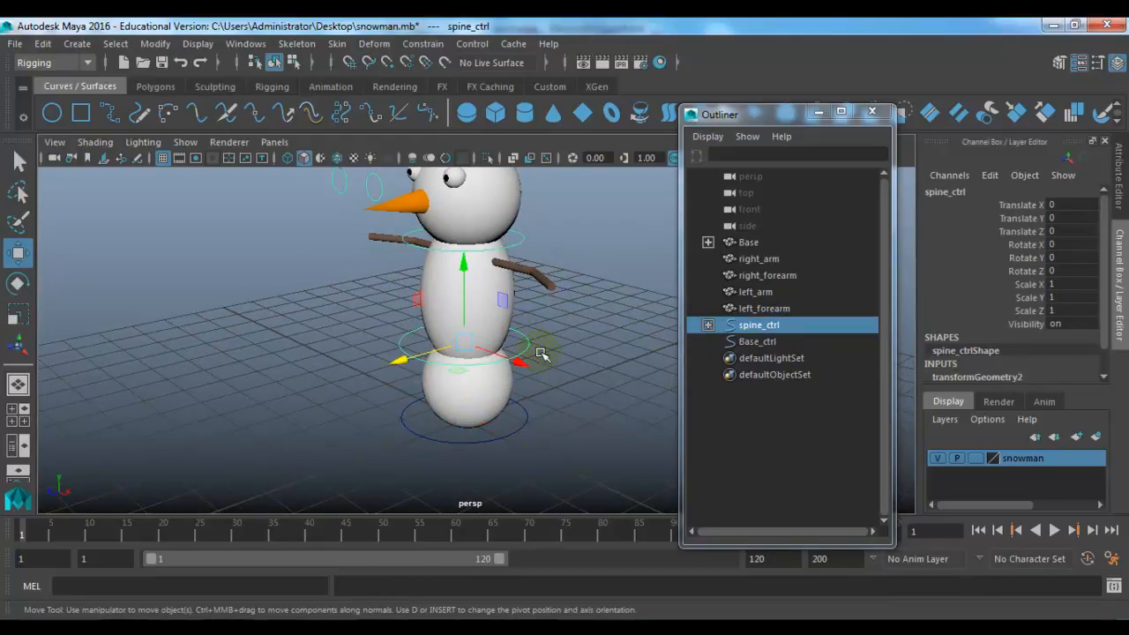
click(539, 341)
click(527, 342)
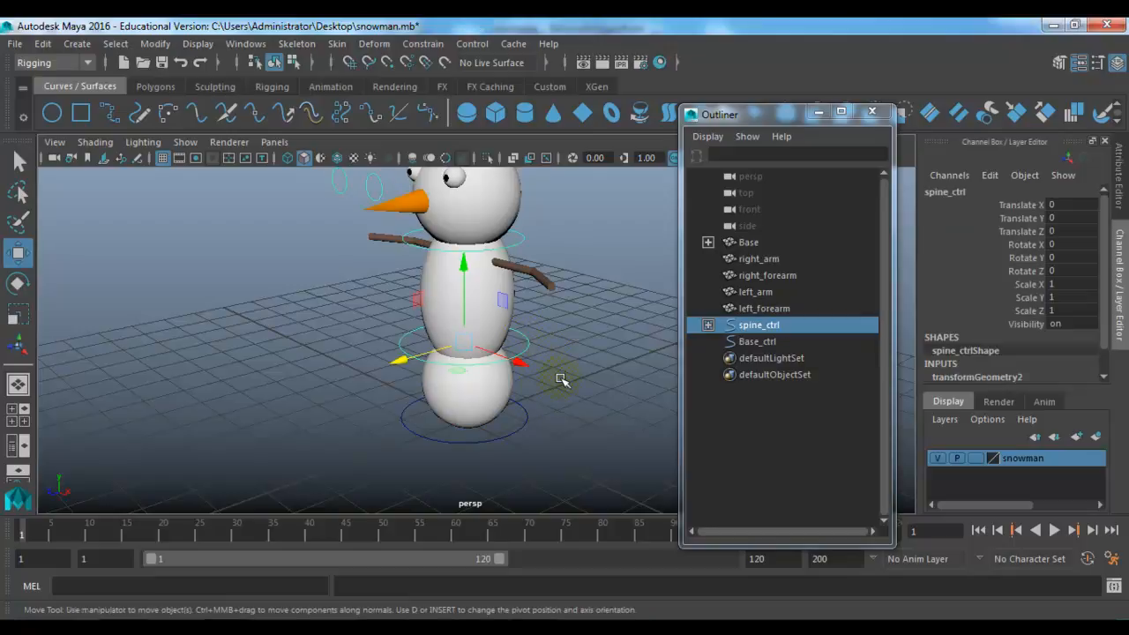
shift+click(527, 415)
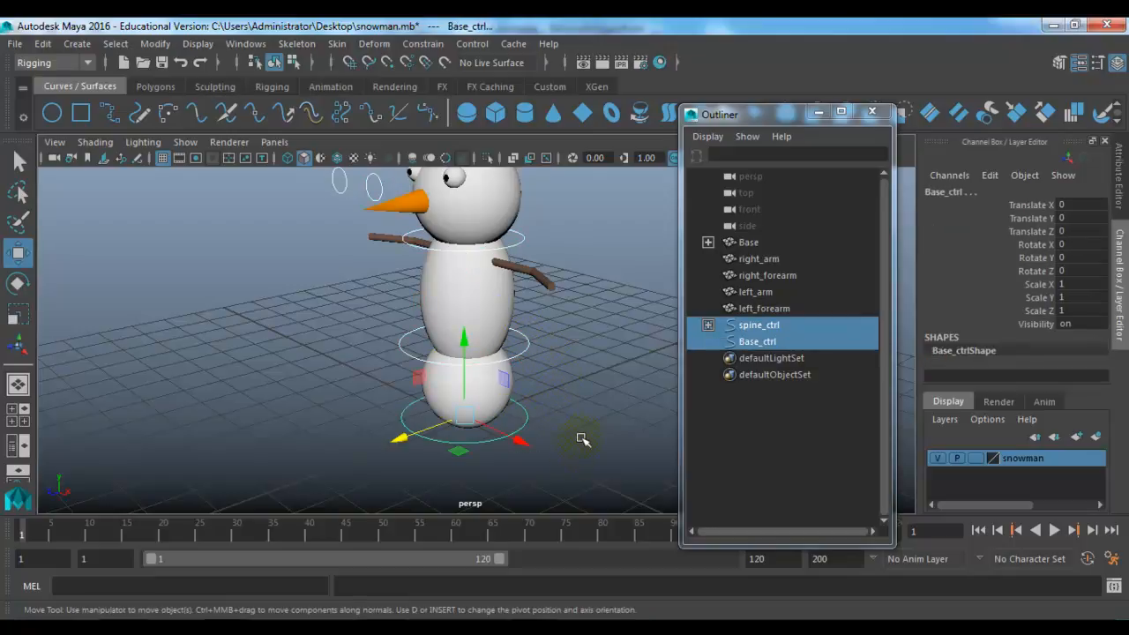
key(p)
click(551, 441)
Step: Try moving Base_ctrl to test the whole snowman hierarchy, and undo the move
click(463, 421)
drag(429, 438, 536, 420)
key(ctrl+z)
Step: Try rotating the right_forearm mesh, and undo the rotation
alt+drag(450, 293, 538, 287)
alt+right_drag(538, 288, 590, 409)
alt+middle_drag(590, 408, 578, 472)
alt+drag(464, 393, 422, 389)
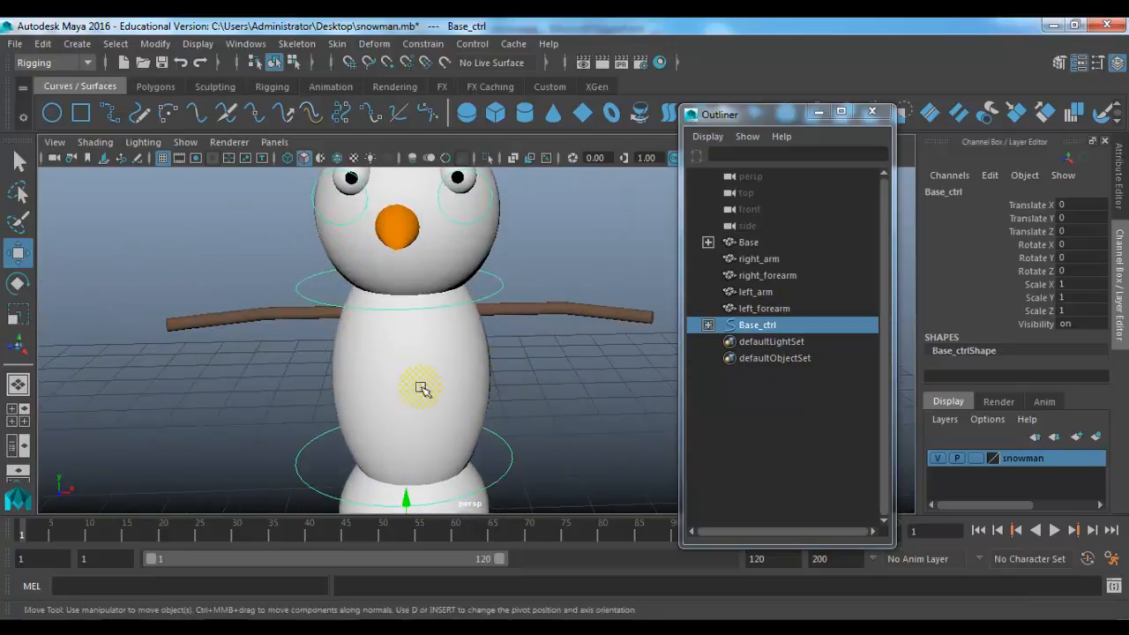
click(214, 317)
alt+drag(213, 318, 330, 345)
key(e)
key(ctrl+z)
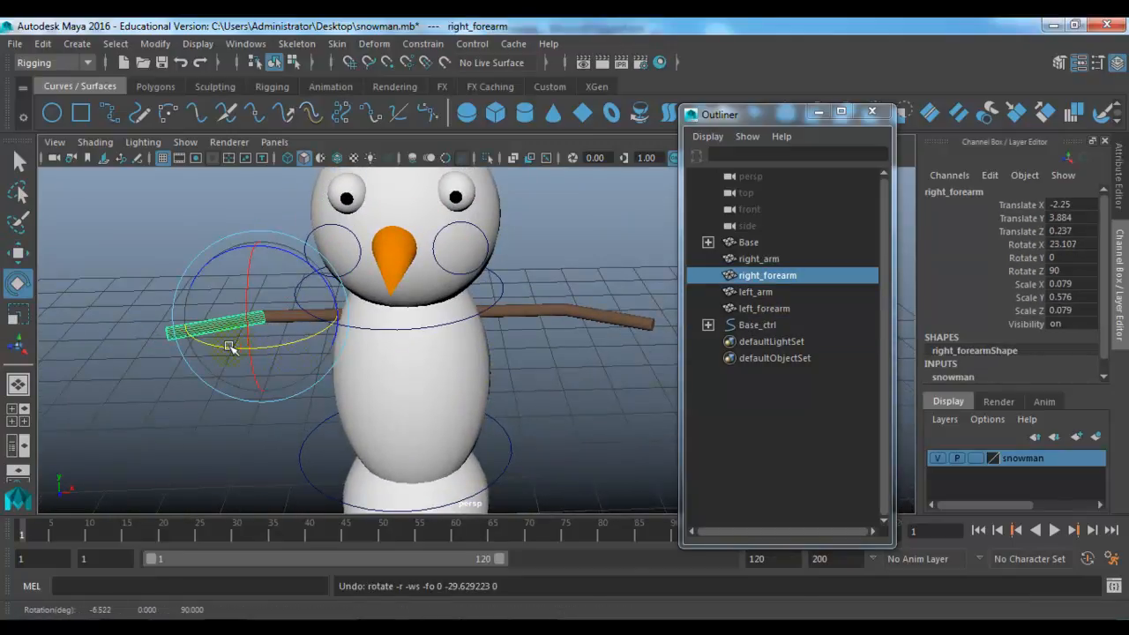
Step: Freeze the transformations of right_arm, right_forearm, left_arm and left_forearm together, and deselect everything
alt+drag(231, 344, 217, 330)
key(q)
drag(189, 286, 275, 349)
shift+drag(508, 286, 609, 351)
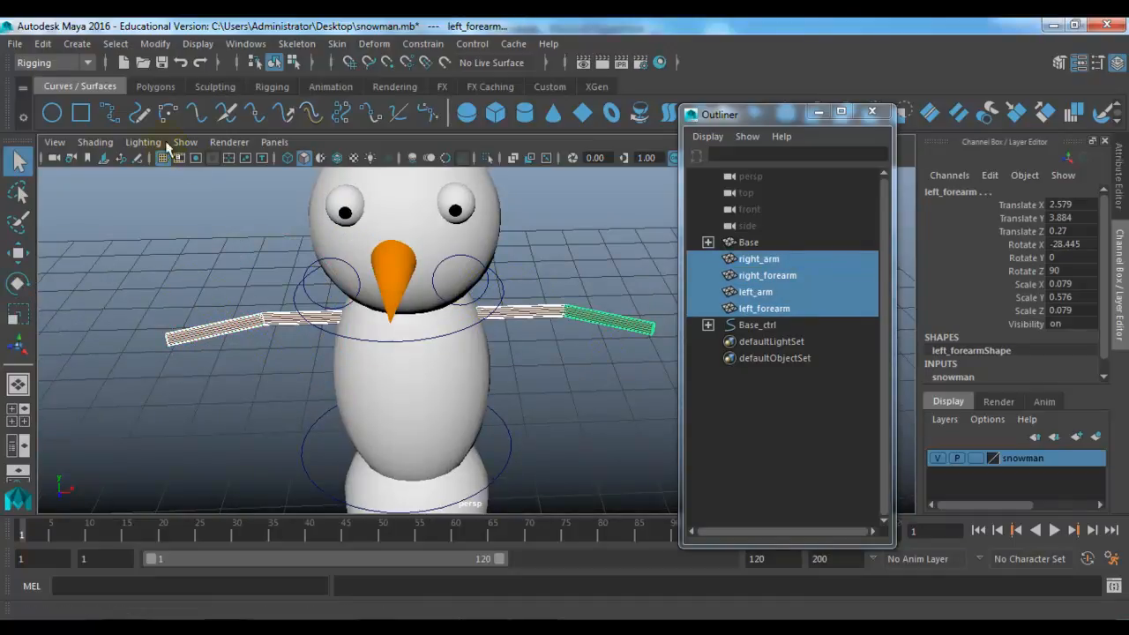
click(141, 44)
click(203, 118)
click(223, 300)
Step: Parent right_forearm under right_arm
alt+drag(222, 307, 206, 326)
click(208, 330)
shift+click(240, 322)
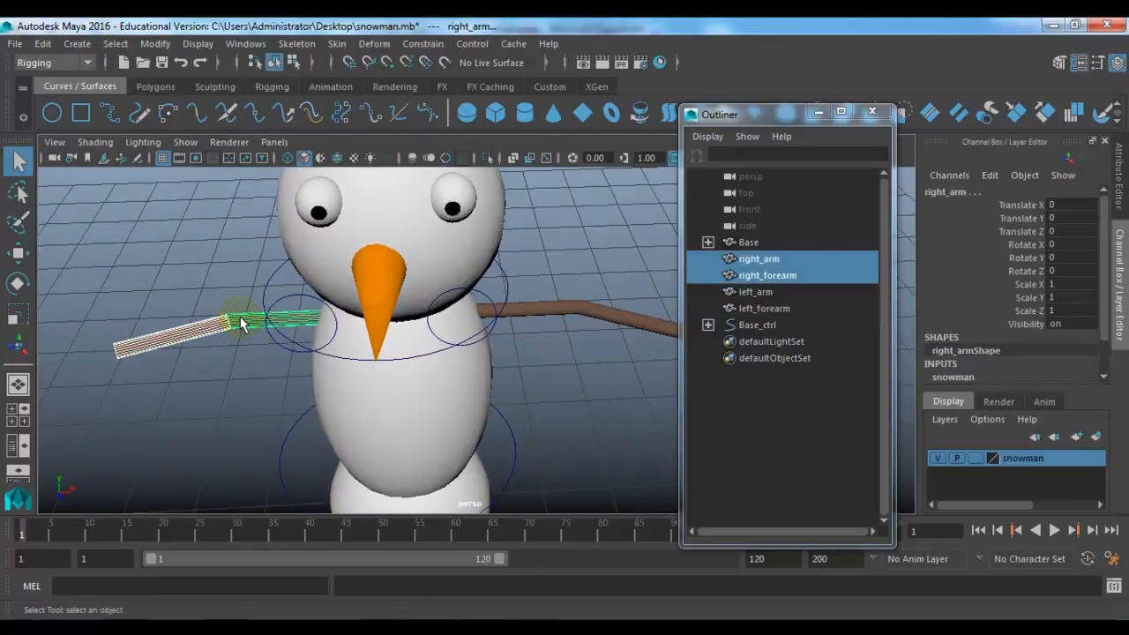
key(p)
Step: Parent left_forearm under left_arm, and deselect everything
click(589, 309)
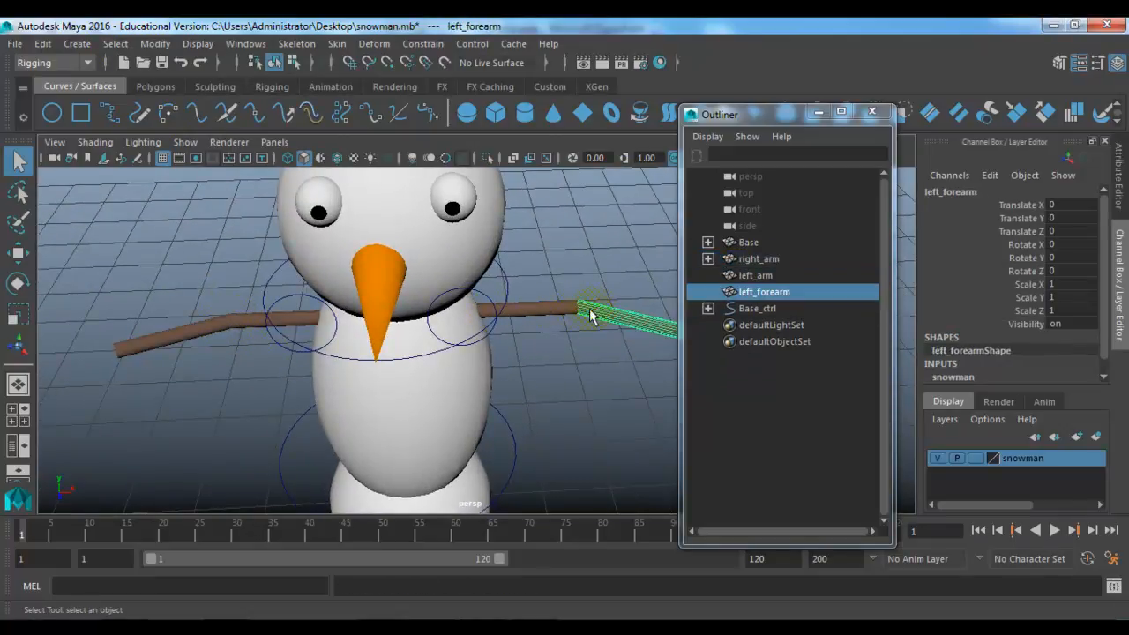
shift+click(557, 311)
key(p)
click(521, 343)
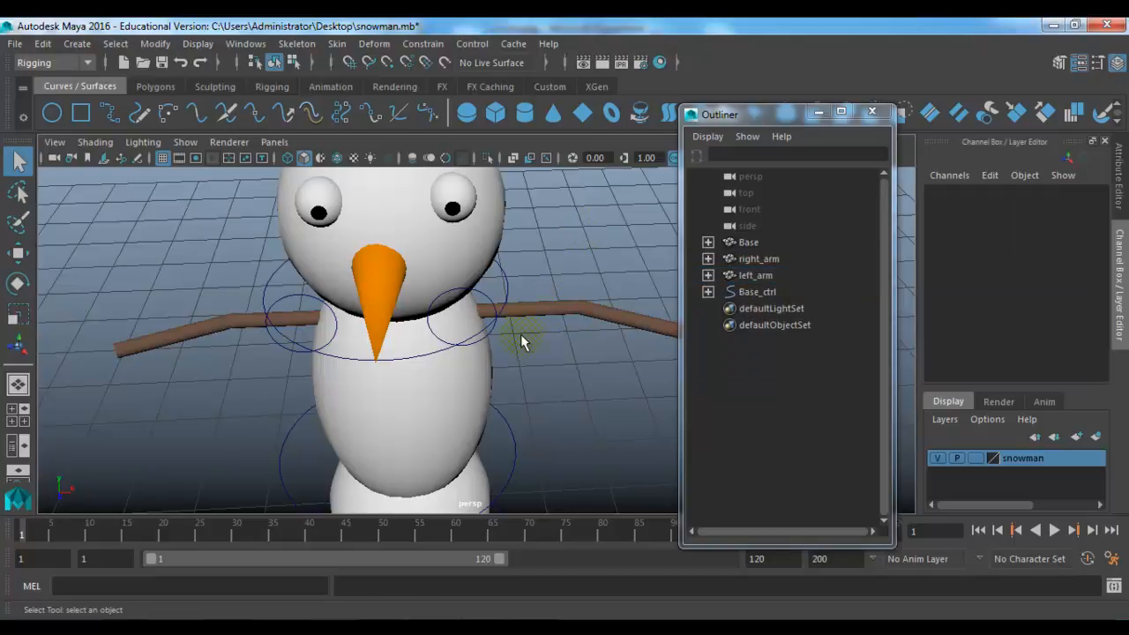
Step: Try rotating left_arm and right_arm to test the parented forearms, restore the pose and deselect everything
click(520, 319)
key(w)
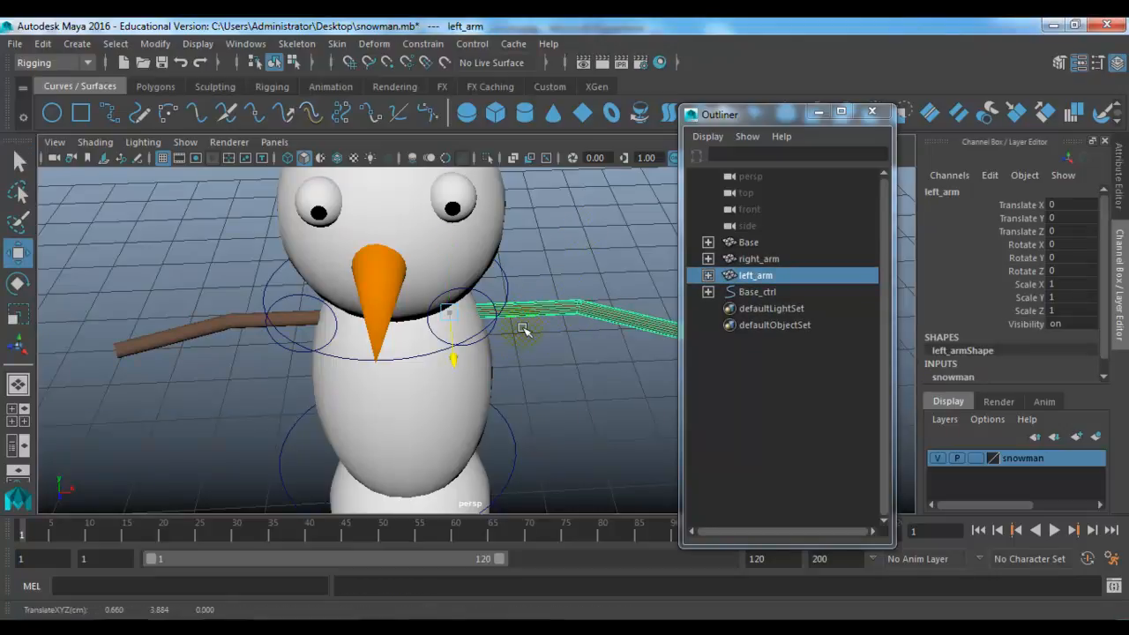
key(e)
drag(513, 338, 553, 324)
key(ctrl+z)
click(238, 322)
drag(284, 358, 327, 365)
click(573, 372)
scroll(556, 379, down, 4)
alt+drag(547, 383, 521, 353)
scroll(530, 362, up, 2)
alt+middle_drag(560, 387, 542, 345)
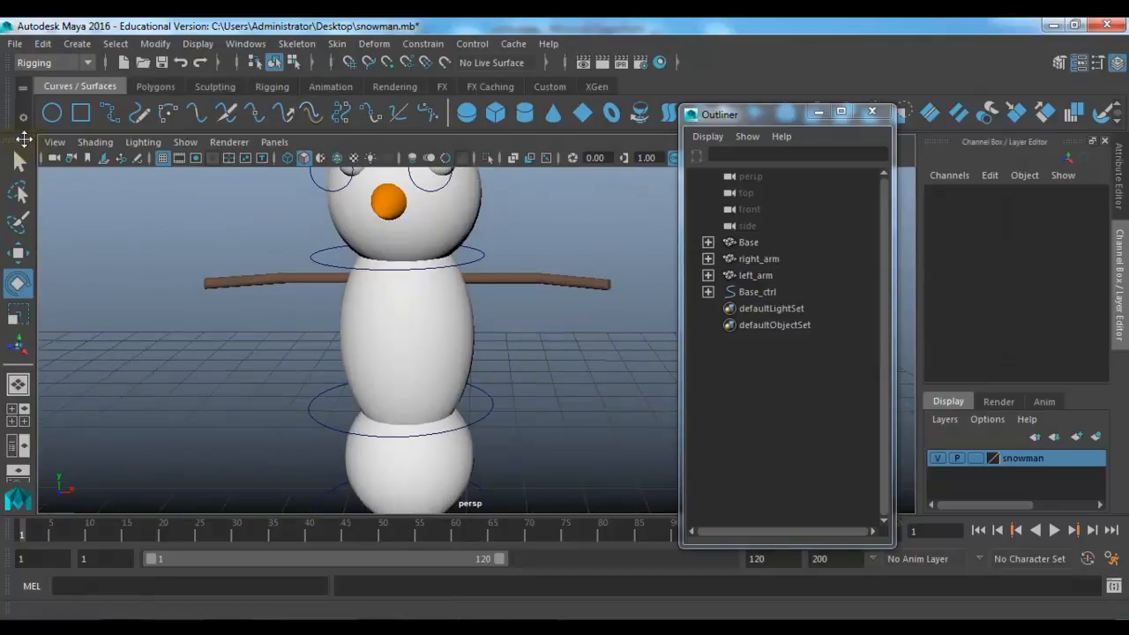
Step: Create a NURBS circle, place it beside the neck at about X -1.425, Y 4.07, and set its Rotate Z to 90
click(52, 112)
key(w)
drag(406, 446, 395, 265)
drag(479, 268, 386, 267)
key(e)
drag(361, 216, 289, 197)
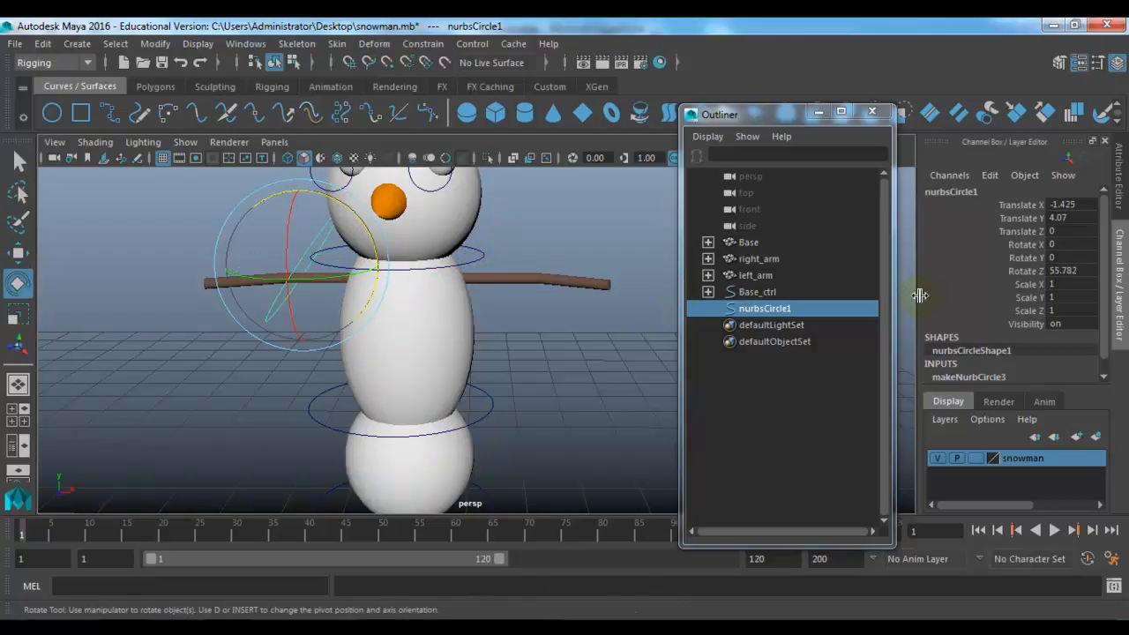
click(1084, 270)
text(90)
key(Return)
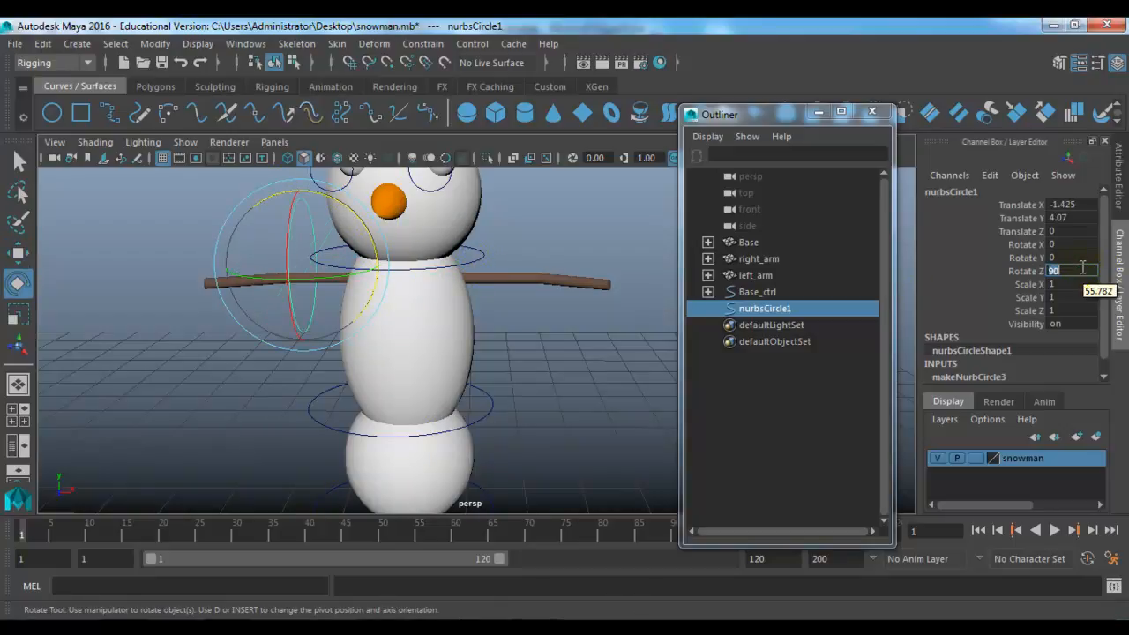
Step: Fit the circle around the shoulder end of right_arm at about X -0.773, Y 3.908, scaled uniformly to 0.388 and tilted to about 76.2 in Z
alt+drag(371, 320, 276, 304)
key(w)
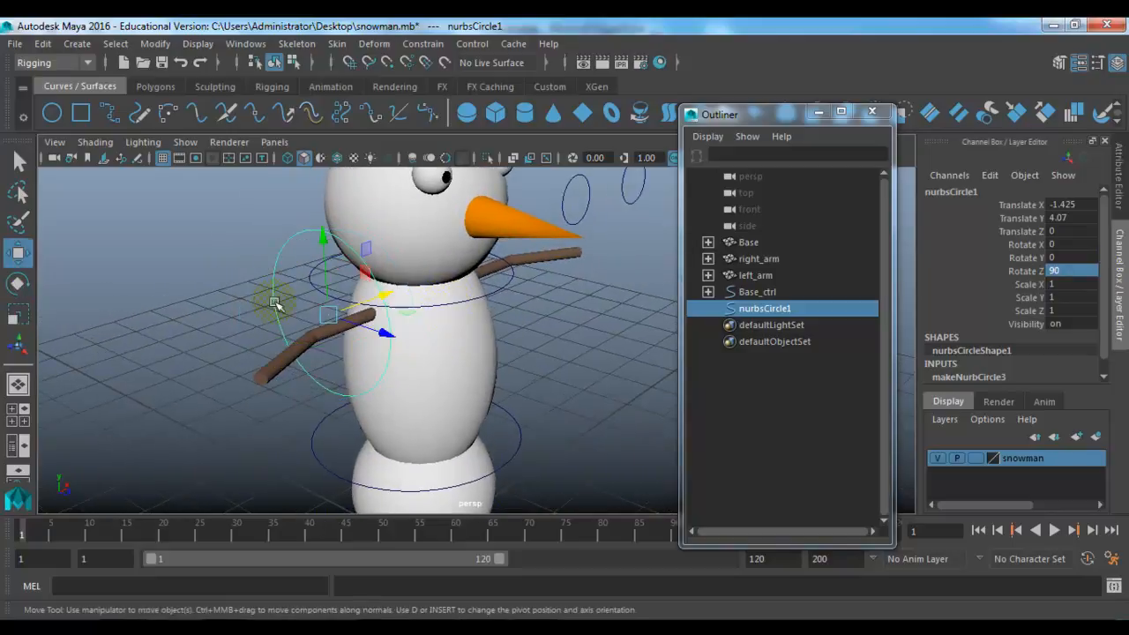
mouse_move(312, 236)
mouse_down()
mouse_move(337, 287)
mouse_move(328, 253)
mouse_up()
drag(382, 310, 242, 292)
key(r)
key(e)
mouse_move(308, 231)
mouse_down()
mouse_move(279, 217)
mouse_move(297, 214)
mouse_up()
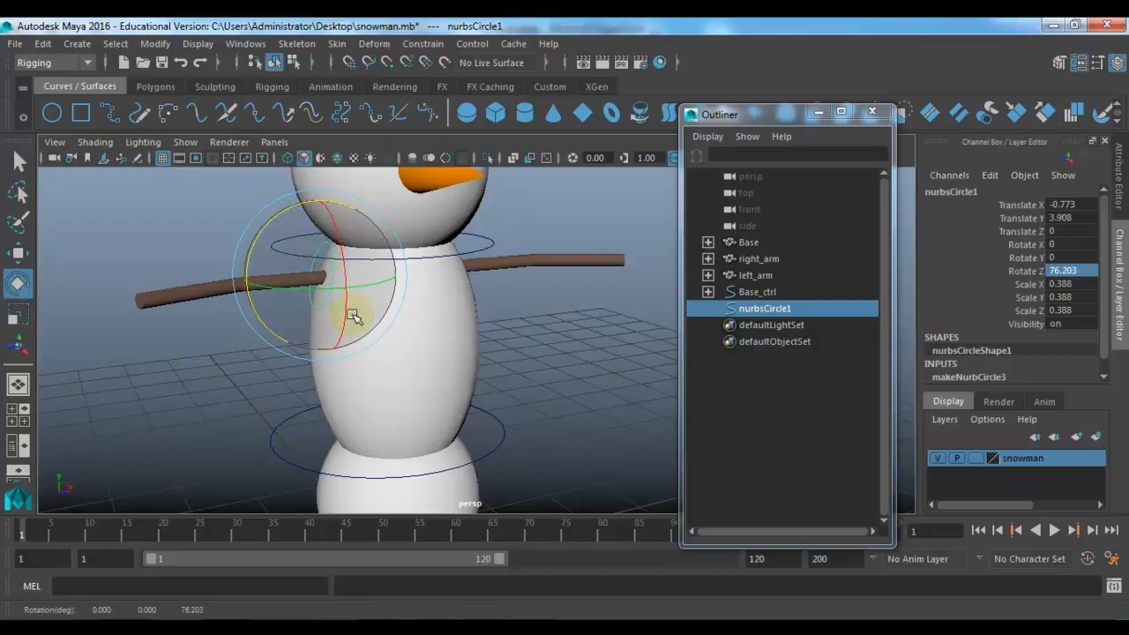
Step: Duplicate the shoulder circle and place the copy near the same arm's elbow at Translate X -1.7, rotated to about 21.9, 7.9, 94.5
key(w)
alt+drag(323, 323, 406, 331)
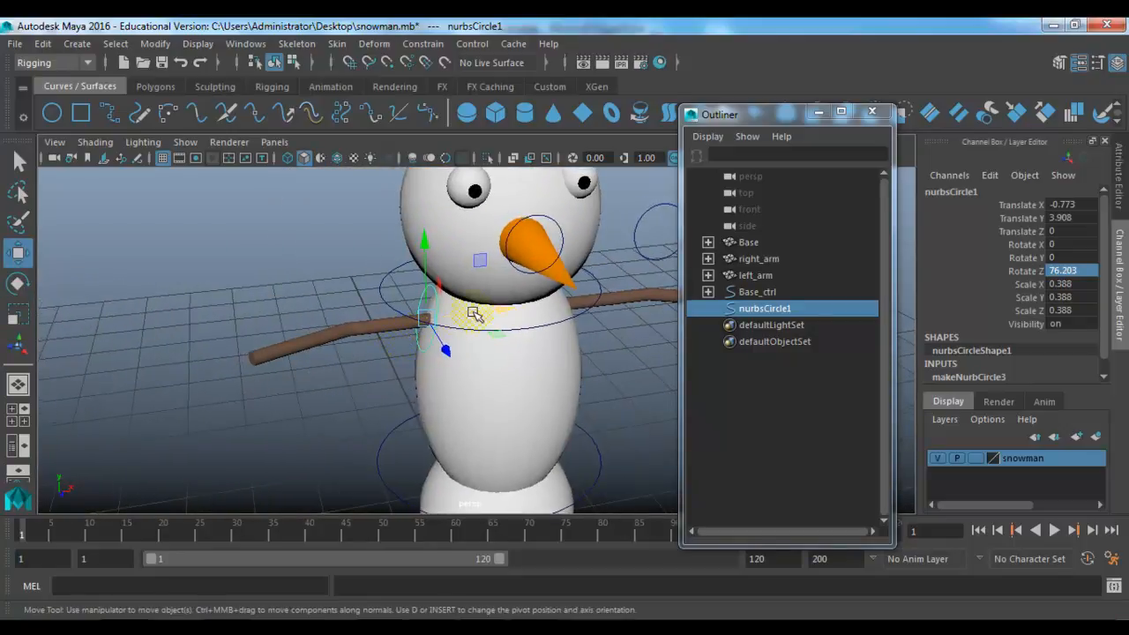
key(ctrl+d)
drag(497, 315, 509, 337)
key(f)
key(e)
drag(449, 275, 434, 302)
alt+drag(564, 360, 432, 366)
alt+middle_drag(496, 363, 260, 374)
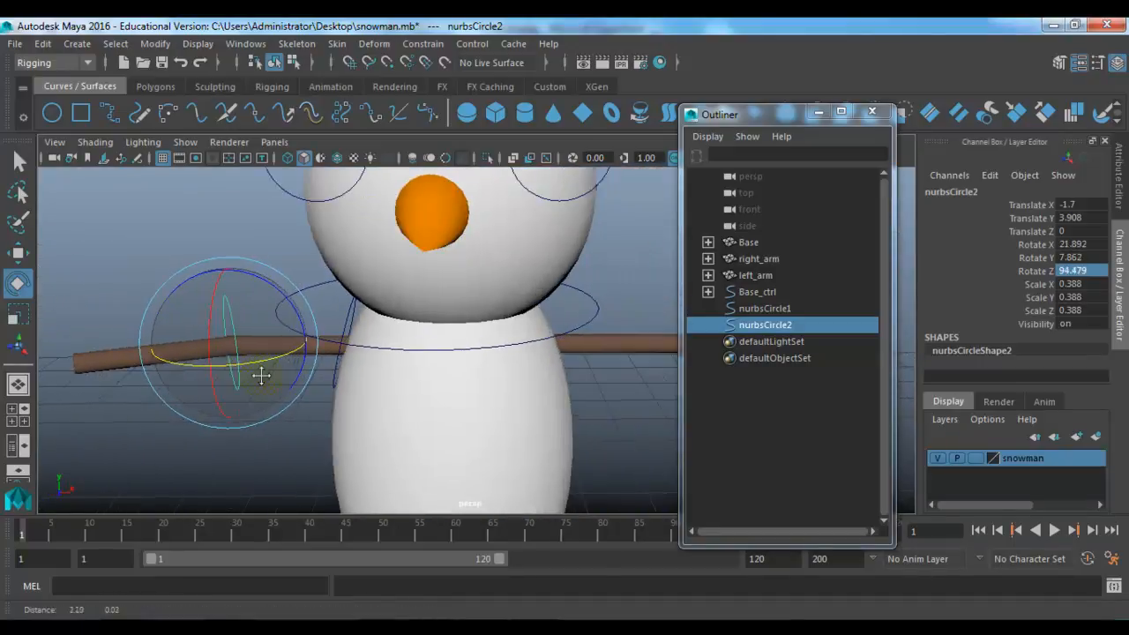
Step: Duplicate both arm circles together, move the copies across to the opposite arm's shoulder and elbow, and deselect them
alt+drag(260, 373, 365, 371)
shift+click(348, 312)
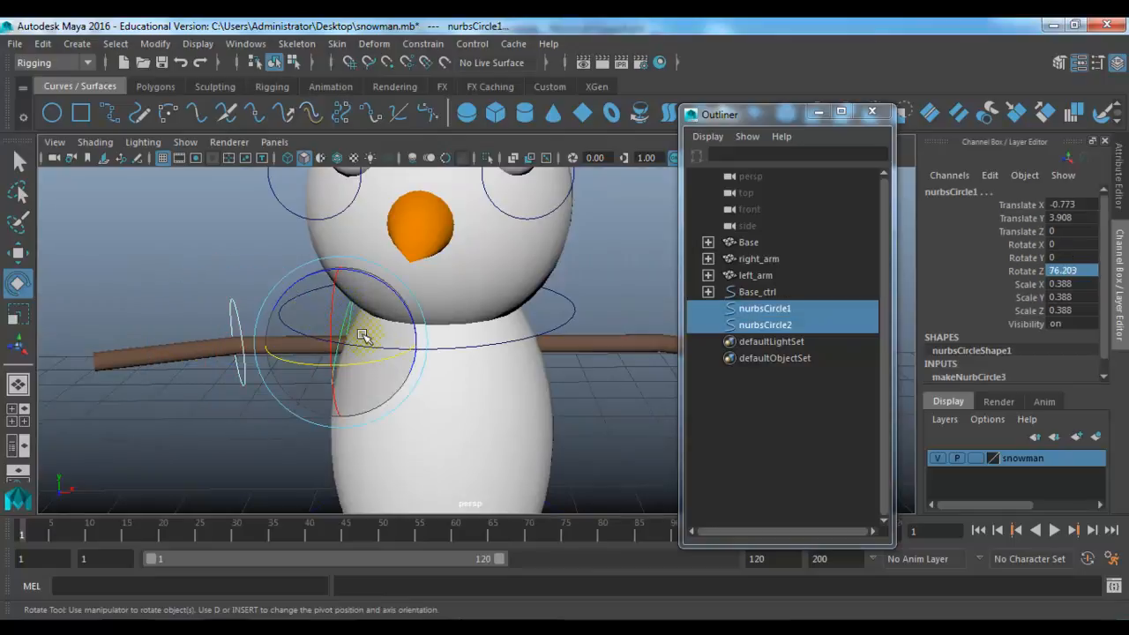
key(ctrl+d)
key(w)
drag(398, 348, 630, 363)
alt+drag(633, 403, 439, 444)
alt+right_drag(439, 444, 514, 416)
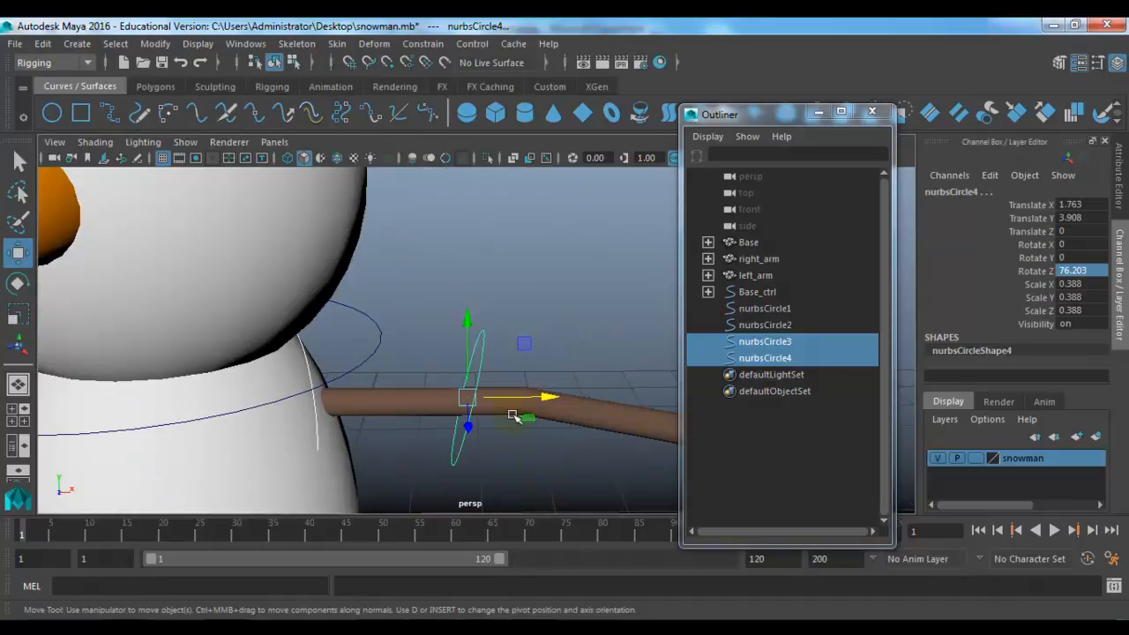
drag(535, 396, 565, 398)
click(456, 309)
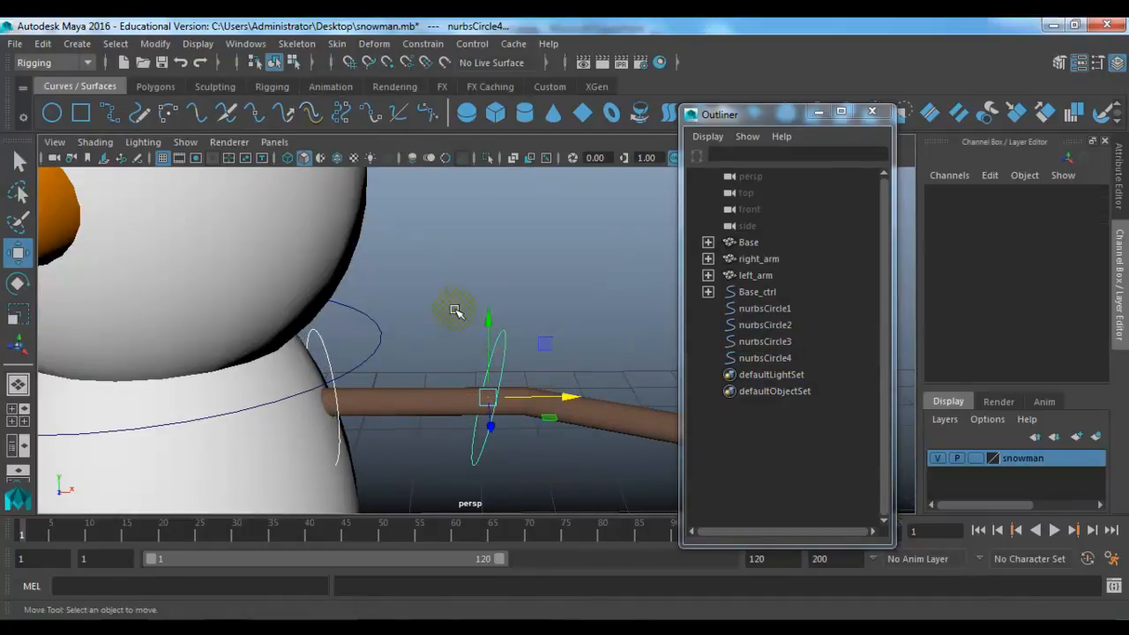
Step: Examine the placement of the two copied circles around the opposite arm
click(325, 339)
alt+drag(326, 340, 392, 400)
key(e)
key(w)
click(484, 353)
alt+drag(530, 393, 439, 422)
click(355, 204)
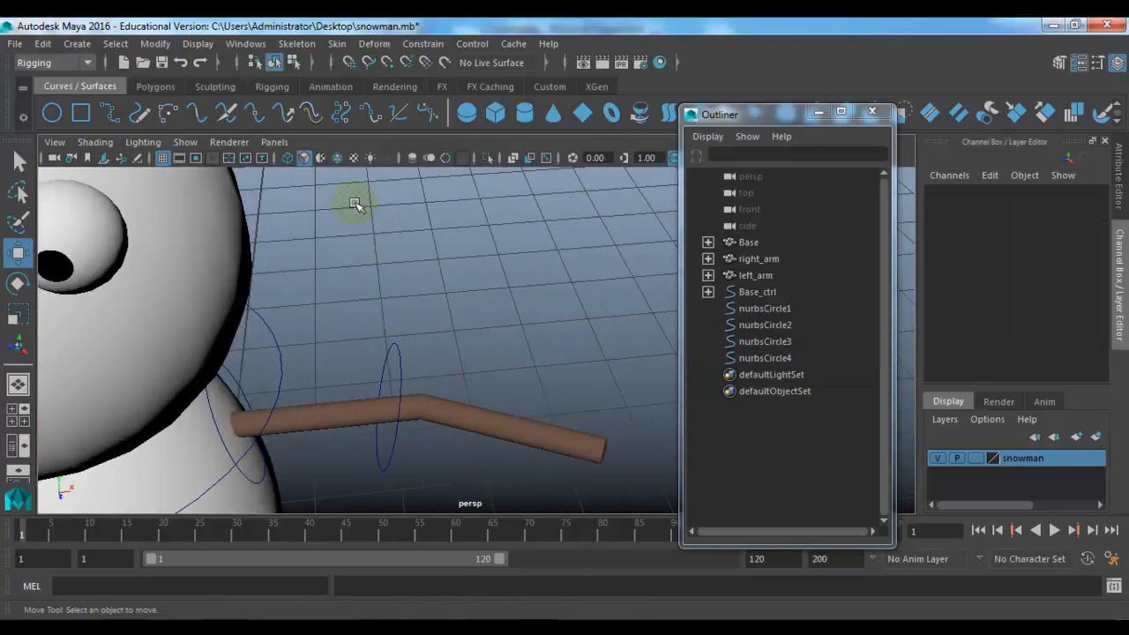
Step: Show wireframe on the shaded models and align nurbsCircle4 with the elbow joint at Translate X 2.052, rotating it to fit the arm
click(337, 160)
click(391, 352)
drag(459, 402, 484, 402)
key(e)
drag(470, 443, 443, 354)
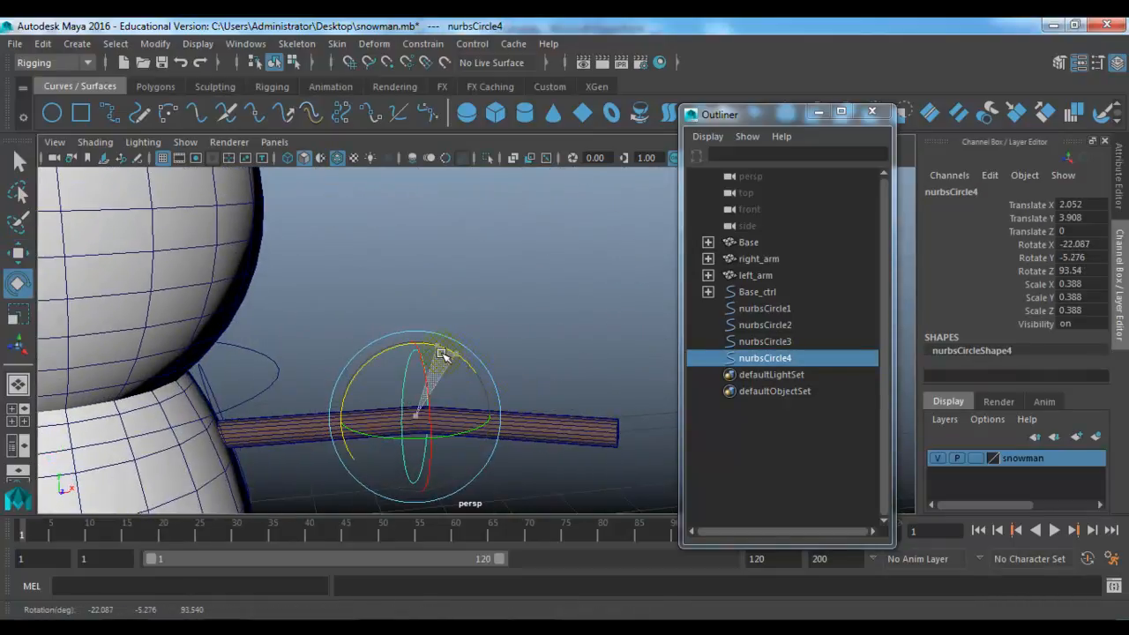
drag(453, 426, 468, 438)
alt+drag(536, 451, 517, 469)
click(519, 471)
alt+right_drag(519, 470, 409, 394)
alt+drag(271, 366, 297, 353)
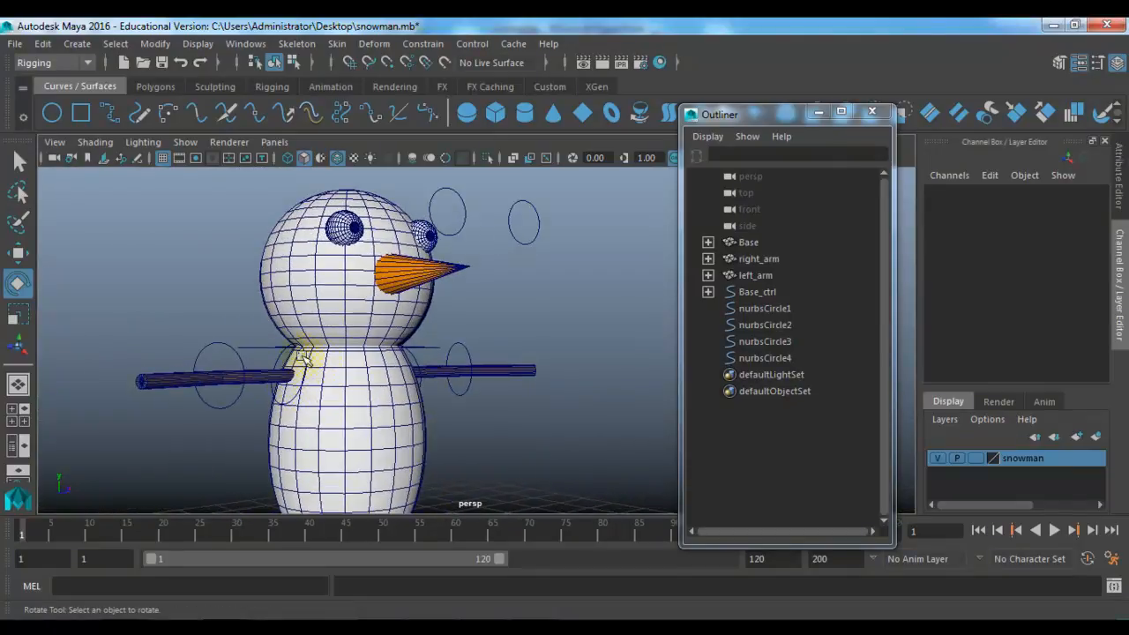
Step: Freeze the transformations of all four arm circles together
click(197, 341)
shift+drag(185, 328, 220, 357)
alt+drag(622, 359, 517, 386)
alt+right_drag(518, 386, 559, 388)
alt+middle_drag(560, 389, 451, 422)
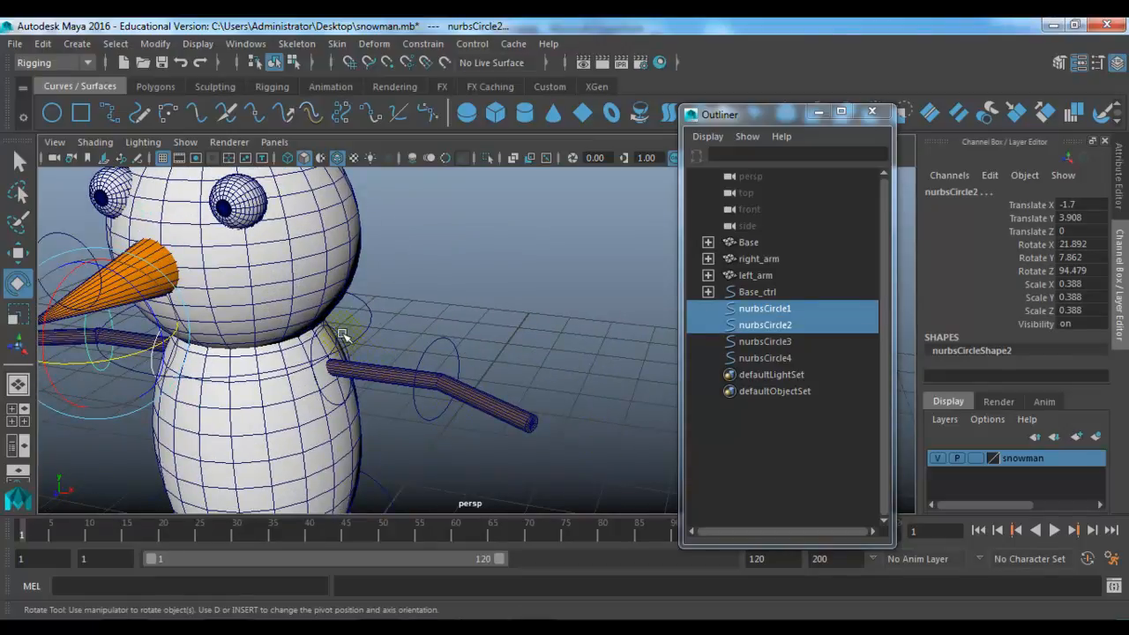
shift+click(344, 336)
shift+drag(447, 315, 485, 373)
click(154, 44)
click(190, 120)
Step: Rename nurbsCircle1, the shoulder circle around right_arm, as left_arm_ctrl
alt+right_drag(589, 240, 552, 262)
alt+drag(515, 298, 574, 345)
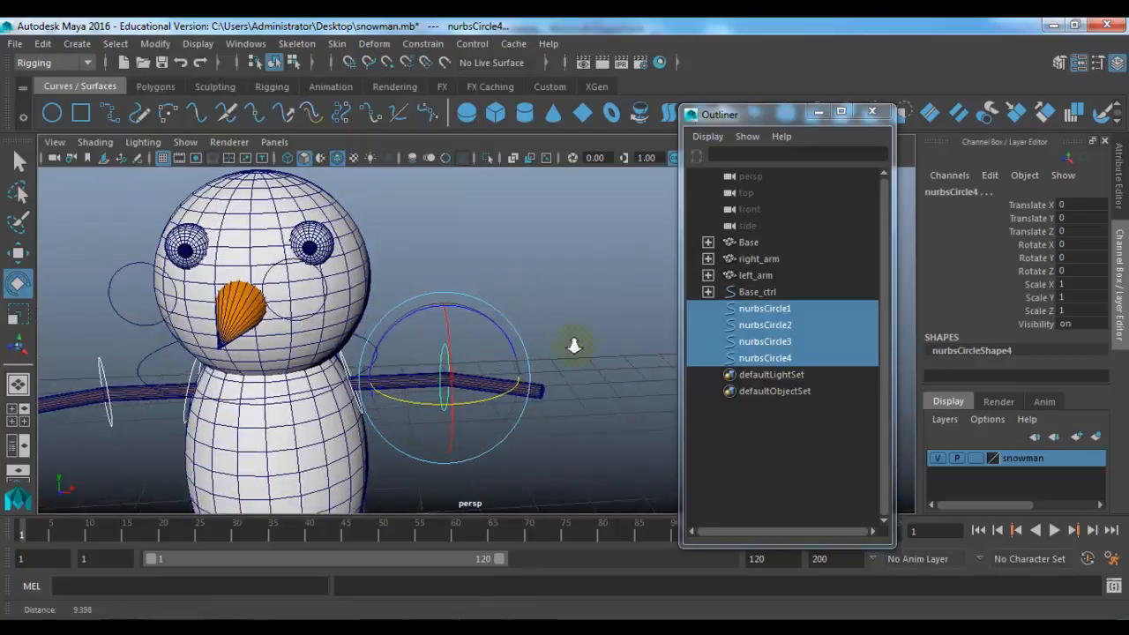
alt+right_drag(574, 345, 617, 348)
alt+middle_drag(433, 375, 668, 323)
alt+right_drag(374, 363, 344, 363)
click(765, 308)
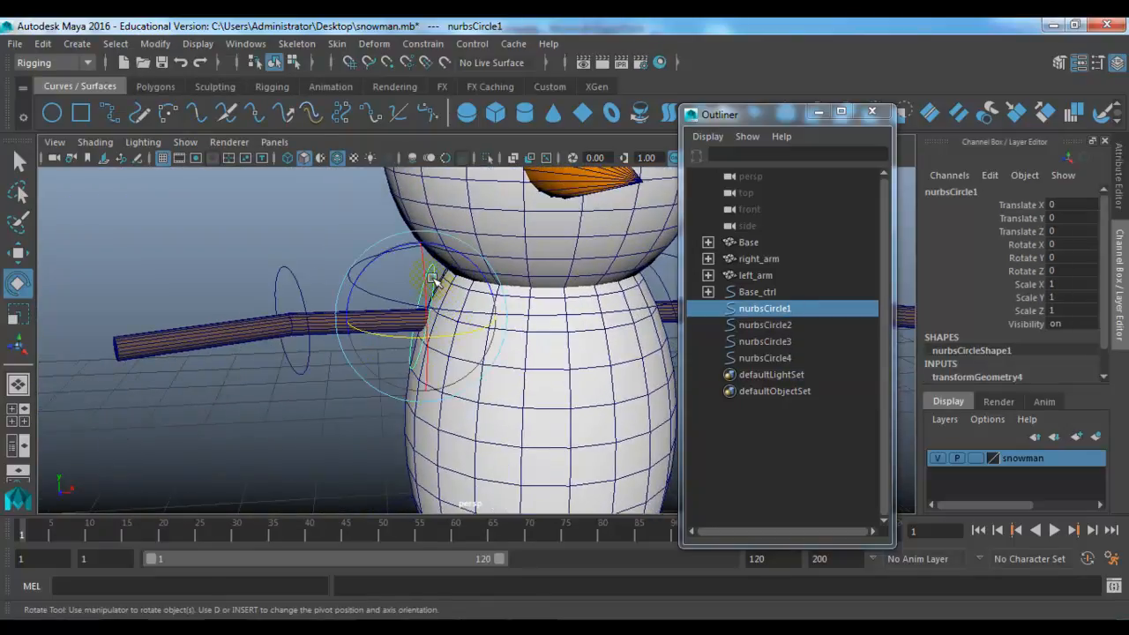
double_click(1005, 192)
text(l)
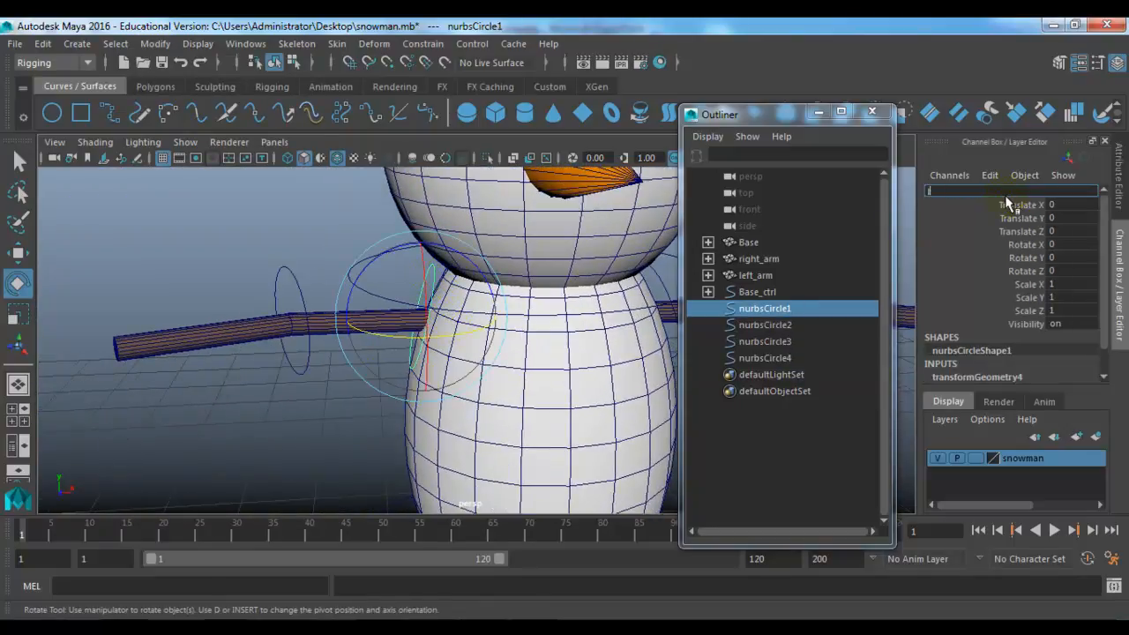
text(eft_arm_ctrl)
key(Return)
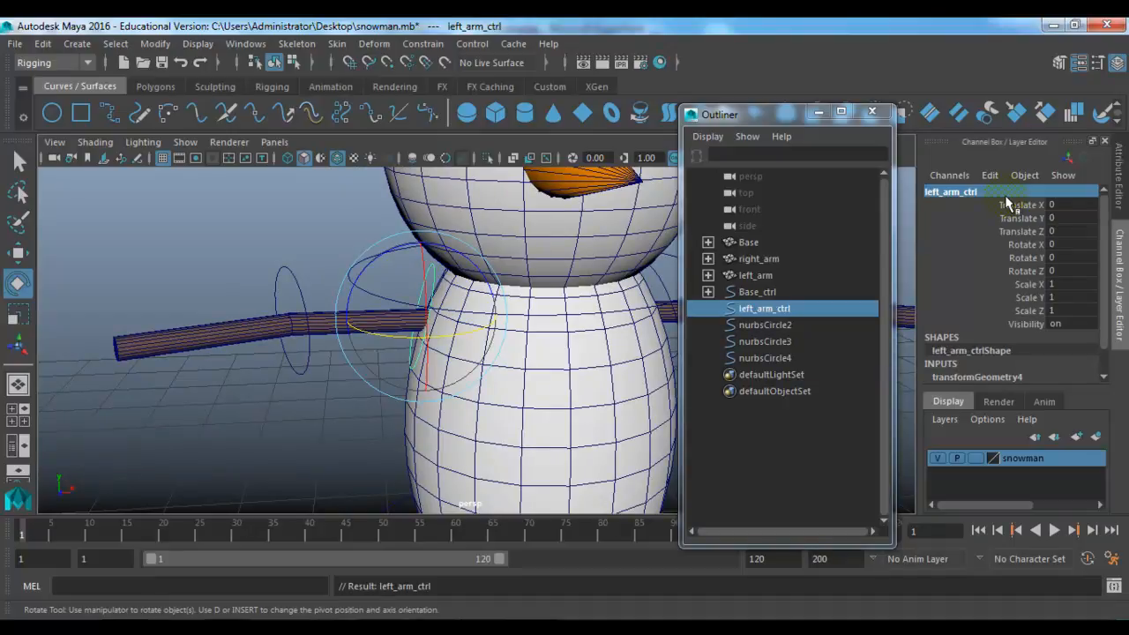
Step: Rename nurbsCircle2, the elbow circle on the same arm, as left_forearm_ctrl
drag(212, 256, 292, 284)
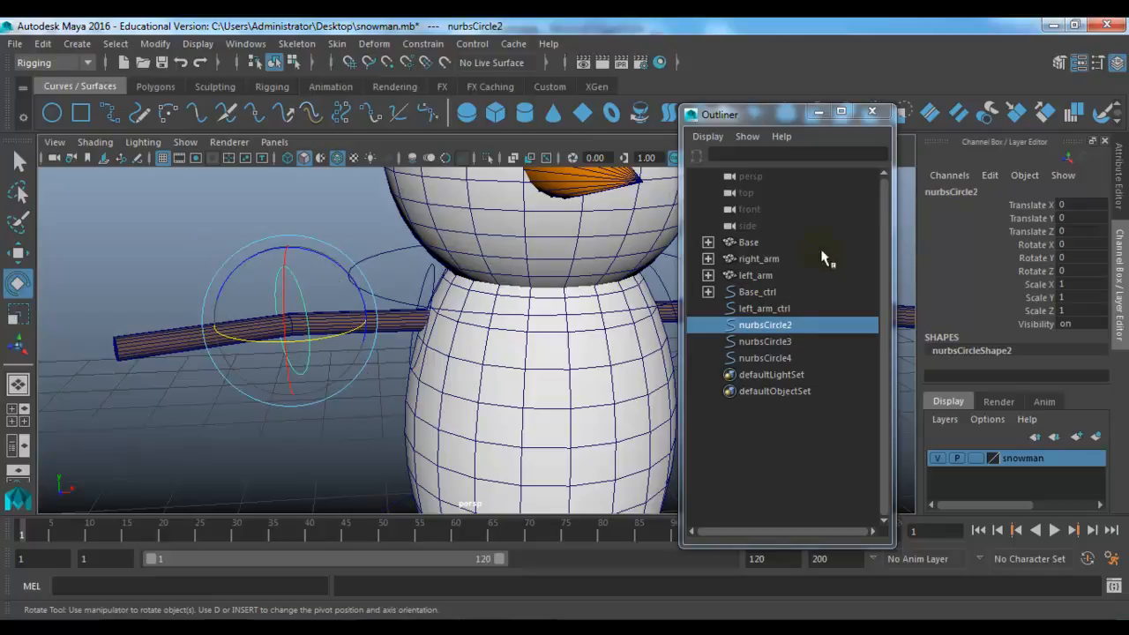
double_click(954, 194)
text(le)
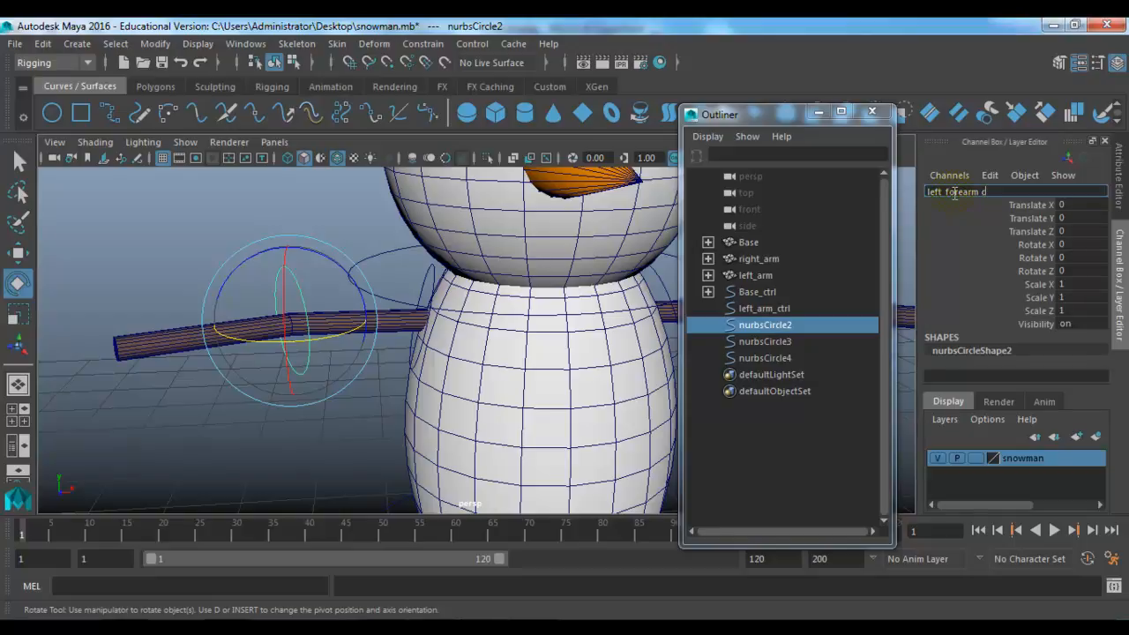
text(ft_forearm_ctrl)
key(Return)
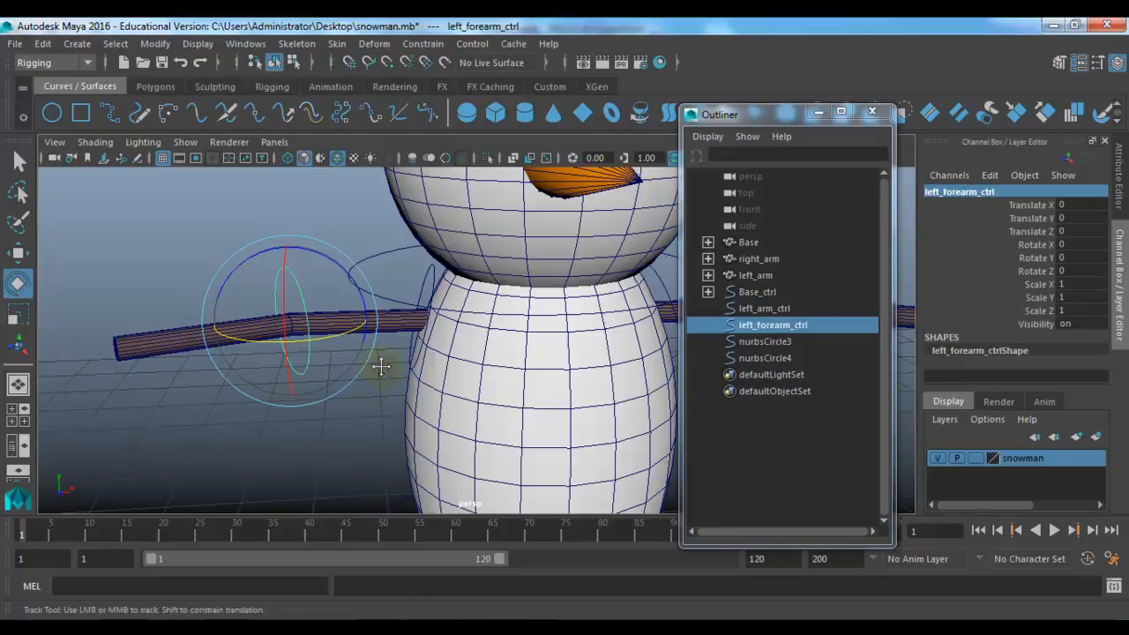
Step: Rename nurbsCircle3, the shoulder circle on the opposite arm, as right_arm_ctrl
alt+drag(379, 360, 4, 375)
click(257, 271)
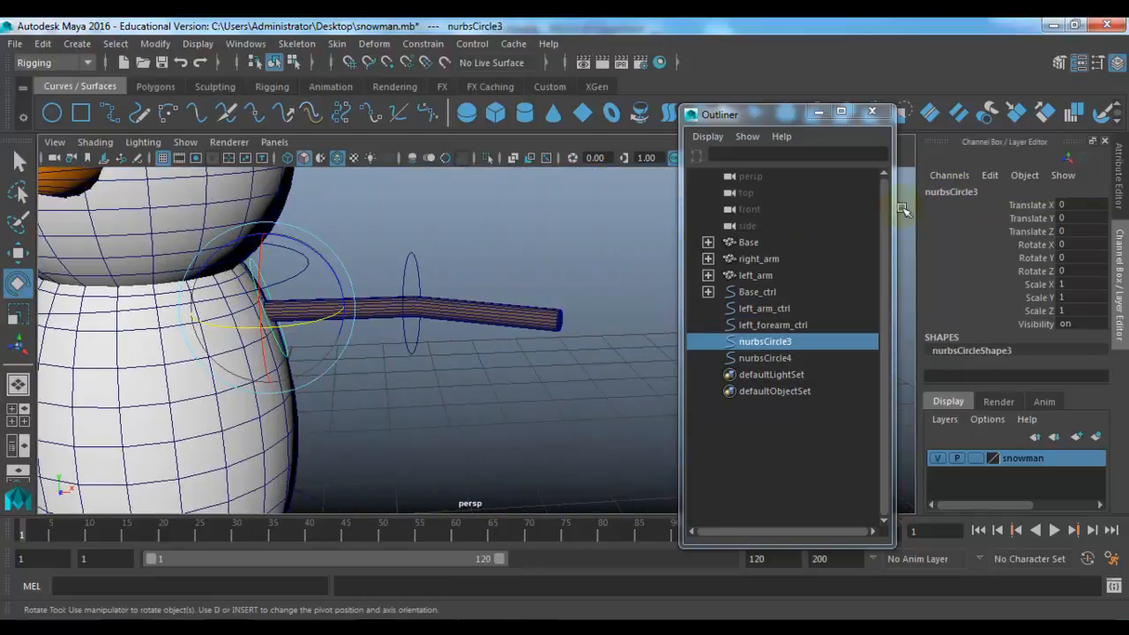
double_click(959, 193)
text(right)
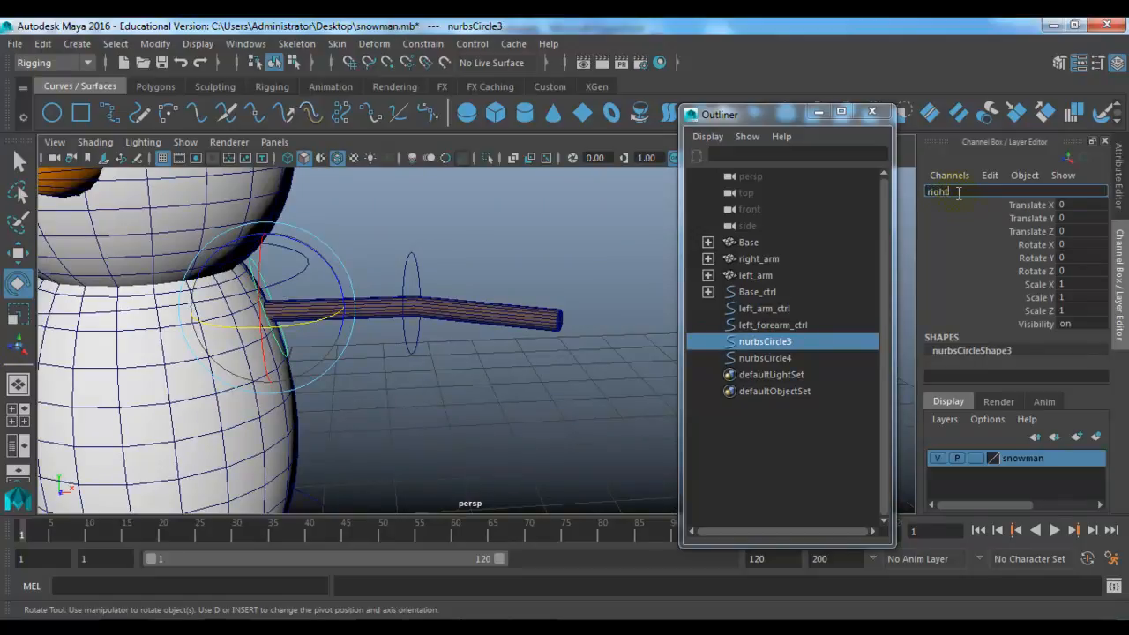
text(_arm_ctrl)
key(Return)
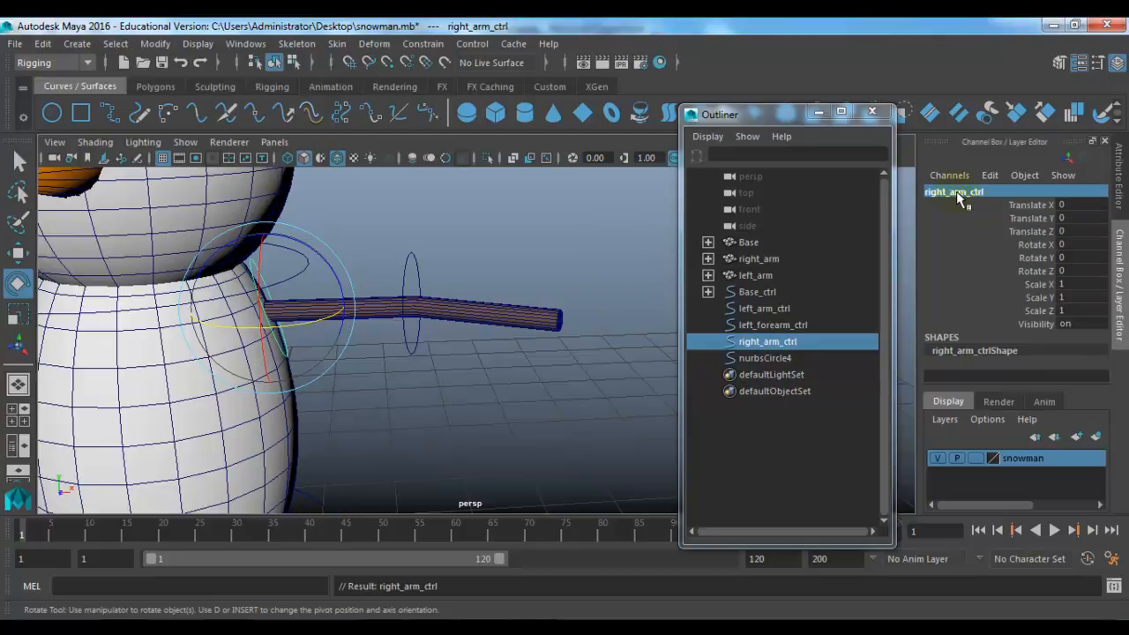
Step: Rename nurbsCircle4, the remaining elbow circle, as right_forearm_ctrl
click(402, 250)
double_click(932, 191)
text(right_f)
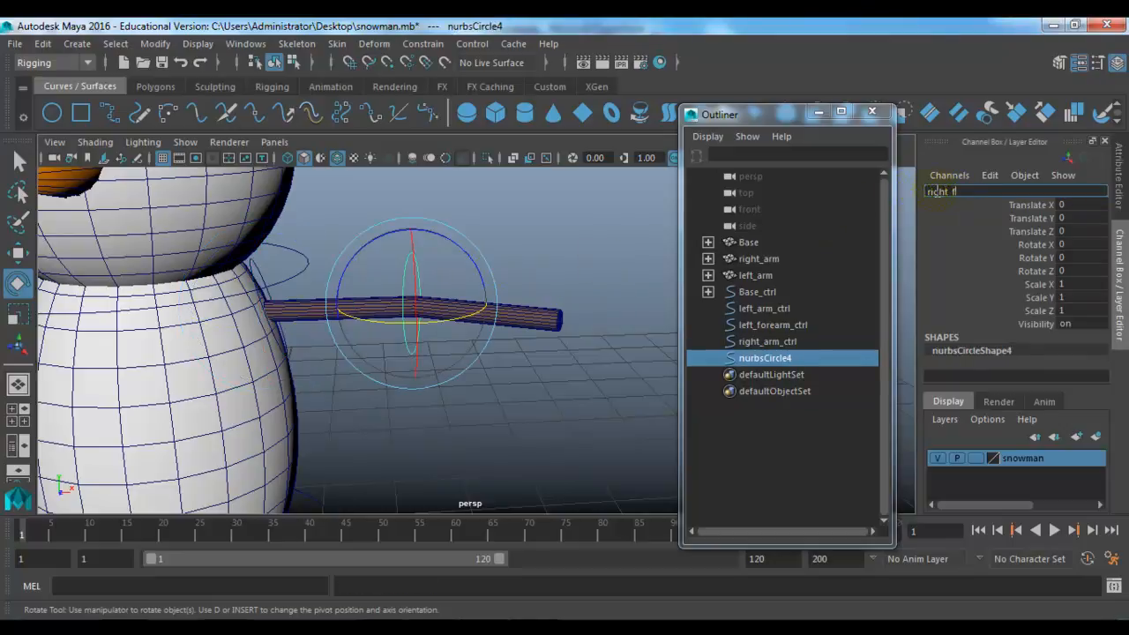
text(orearm_ctrl)
key(Return)
Step: Orient-constrain right_arm to left_arm_ctrl
scroll(310, 353, down, 5)
alt+middle_drag(310, 353, 398, 341)
scroll(391, 409, up, 2)
alt+middle_drag(200, 362, 240, 379)
alt+drag(244, 383, 304, 402)
alt+right_drag(323, 443, 366, 443)
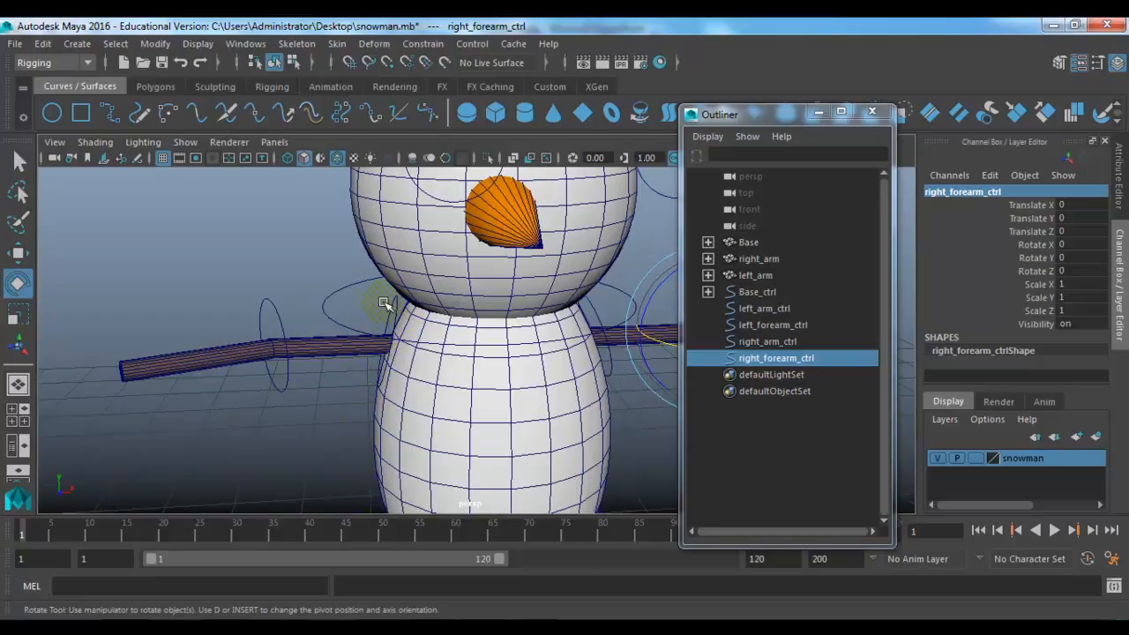
click(381, 335)
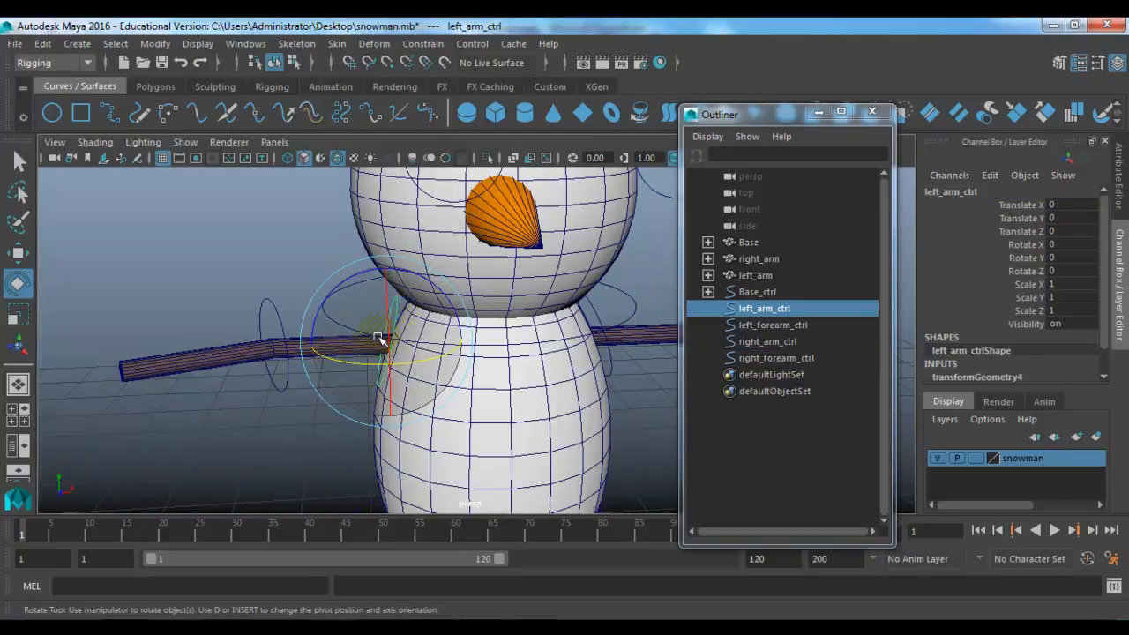
key(q)
shift+click(332, 348)
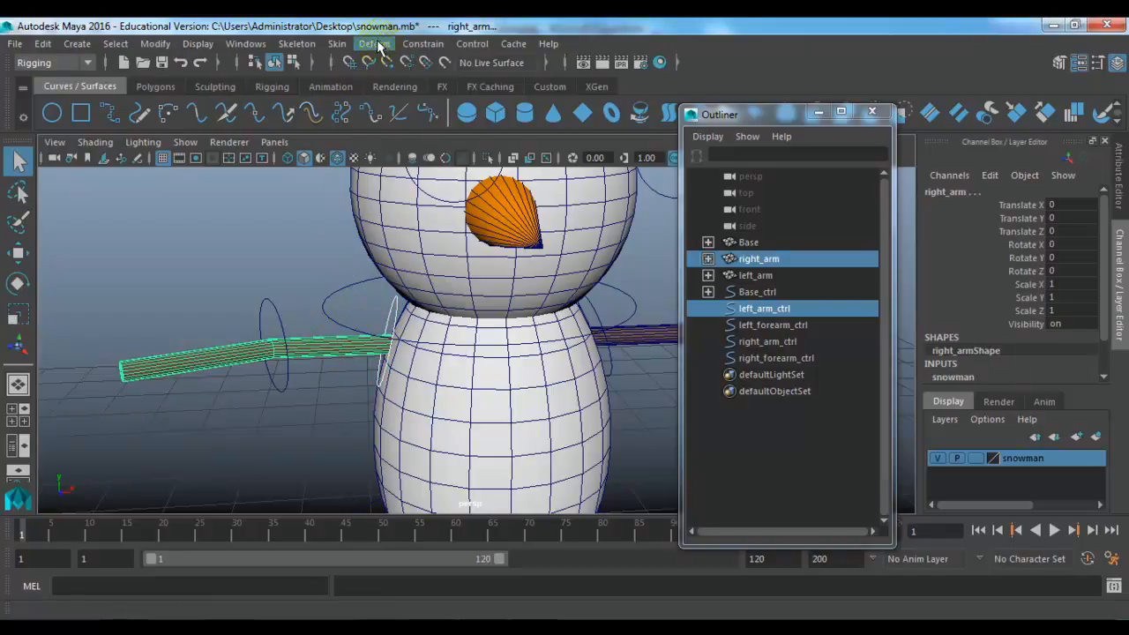
click(425, 43)
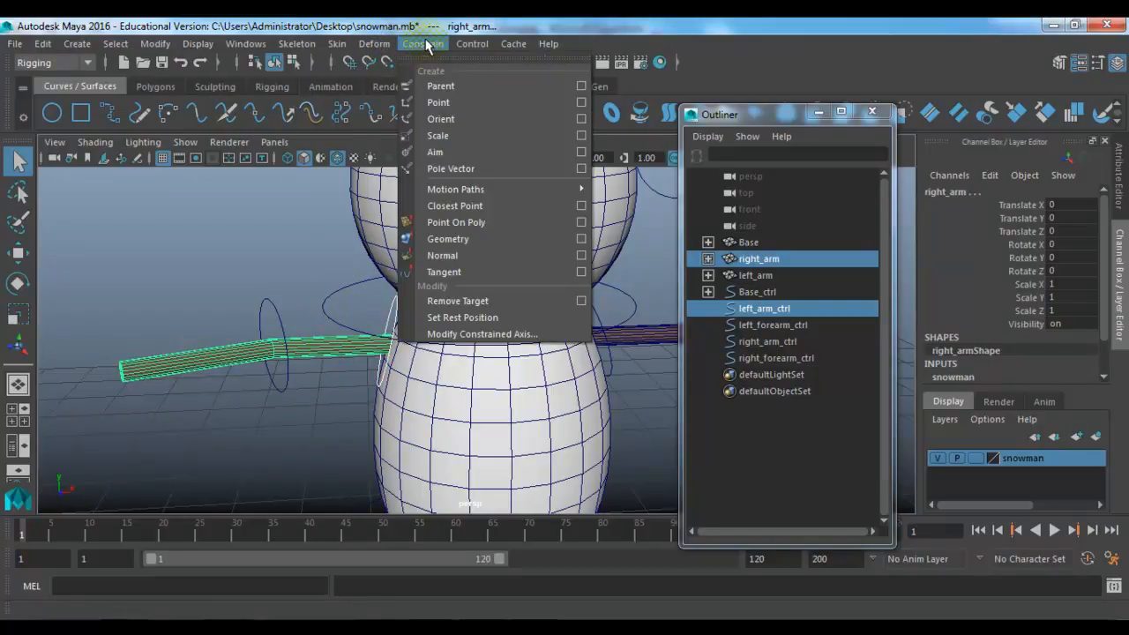
click(441, 120)
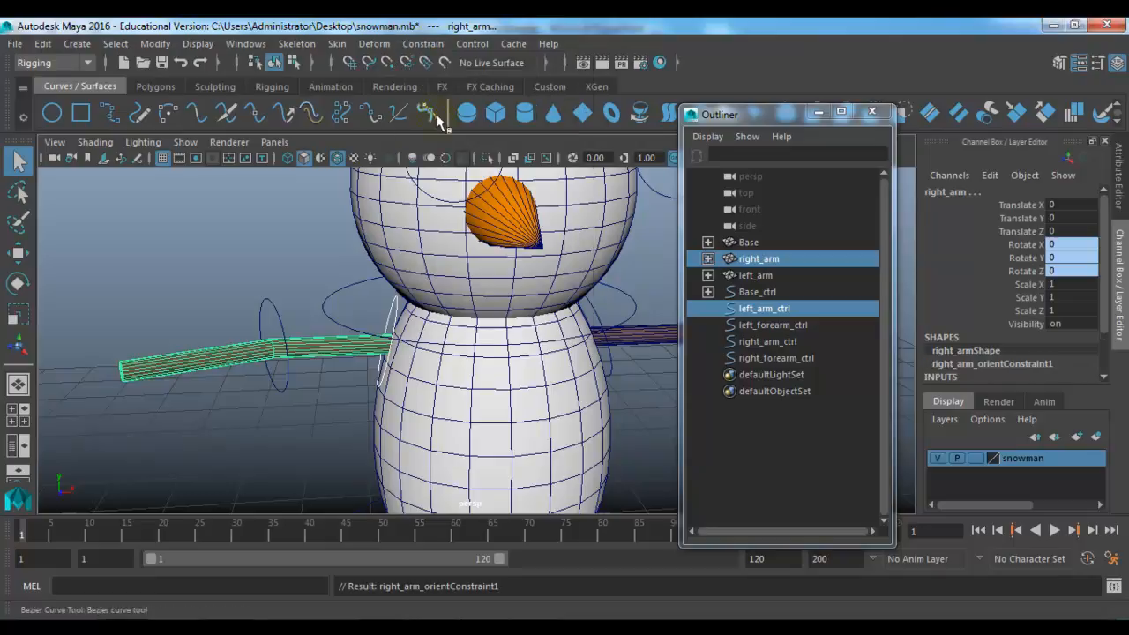
Step: Orient-constrain the forearm below right_arm to left_forearm_ctrl by repeating the last constraint
drag(235, 256, 172, 264)
shift+click(241, 353)
key(g)
Step: Try rotating left_forearm_ctrl to test the forearm constraint, undo the rotation and deselect everything
key(e)
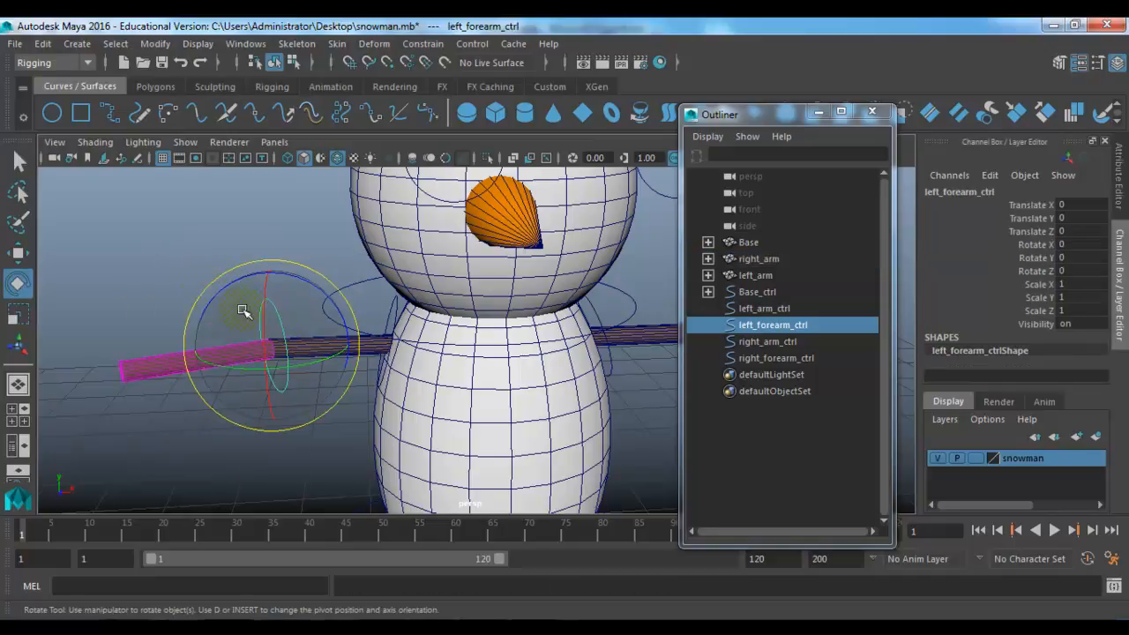
drag(234, 347, 259, 427)
key(ctrl+z)
scroll(355, 411, down, 2)
alt+middle_drag(413, 402, 266, 392)
alt+drag(491, 316, 231, 374)
click(145, 390)
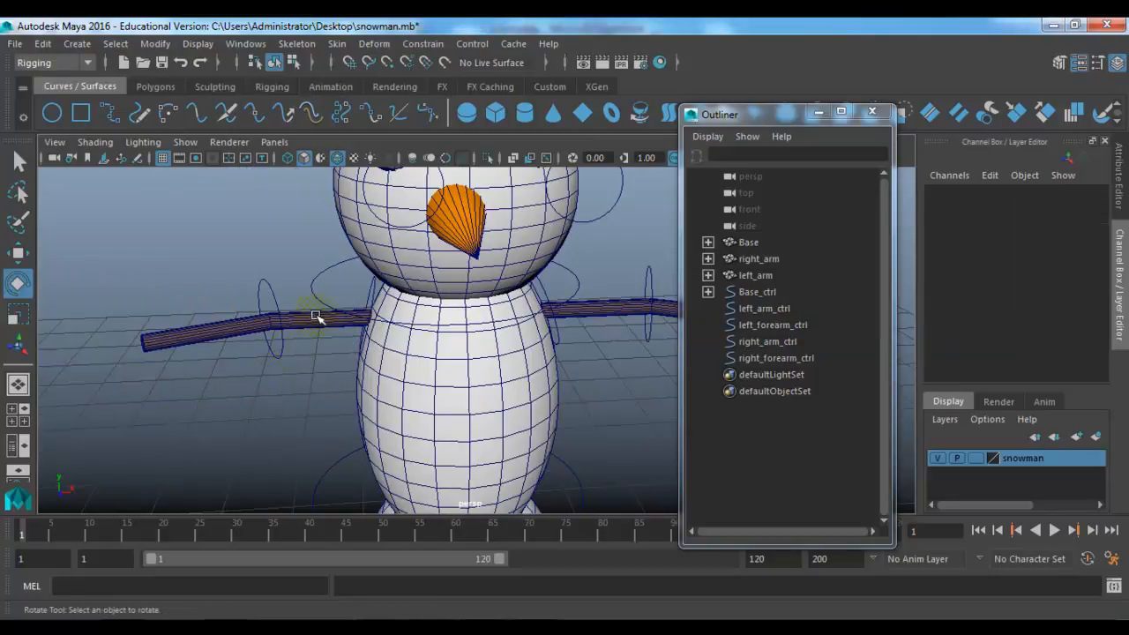
Step: Parent left_forearm_ctrl under left_arm_ctrl
click(320, 315)
scroll(290, 353, up, 2)
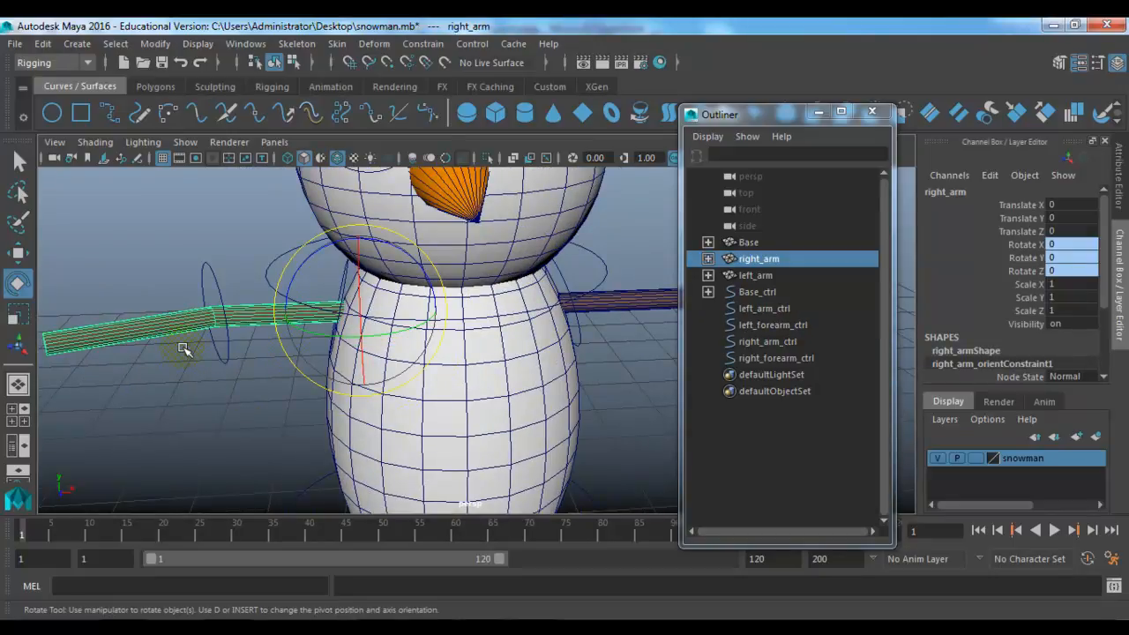
click(225, 279)
key(q)
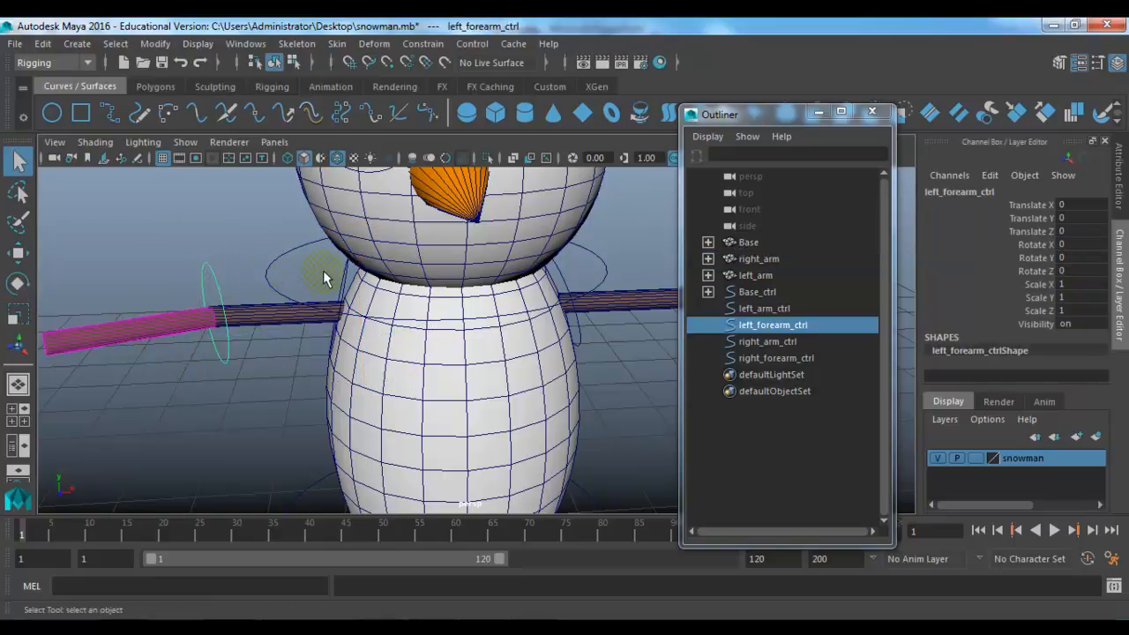
shift+click(345, 279)
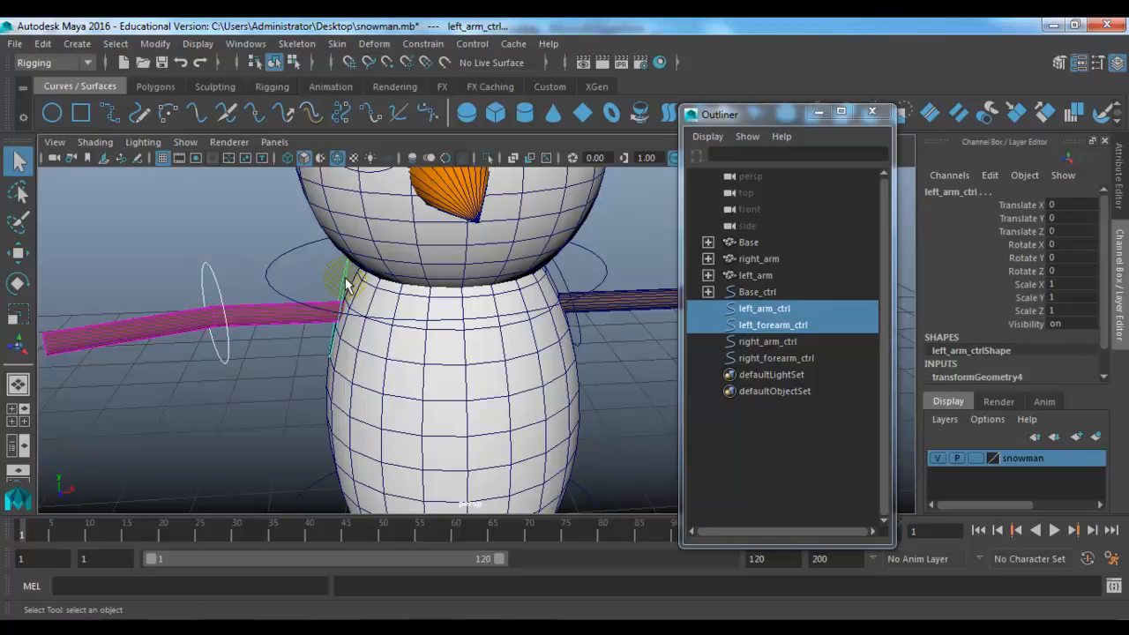
key(p)
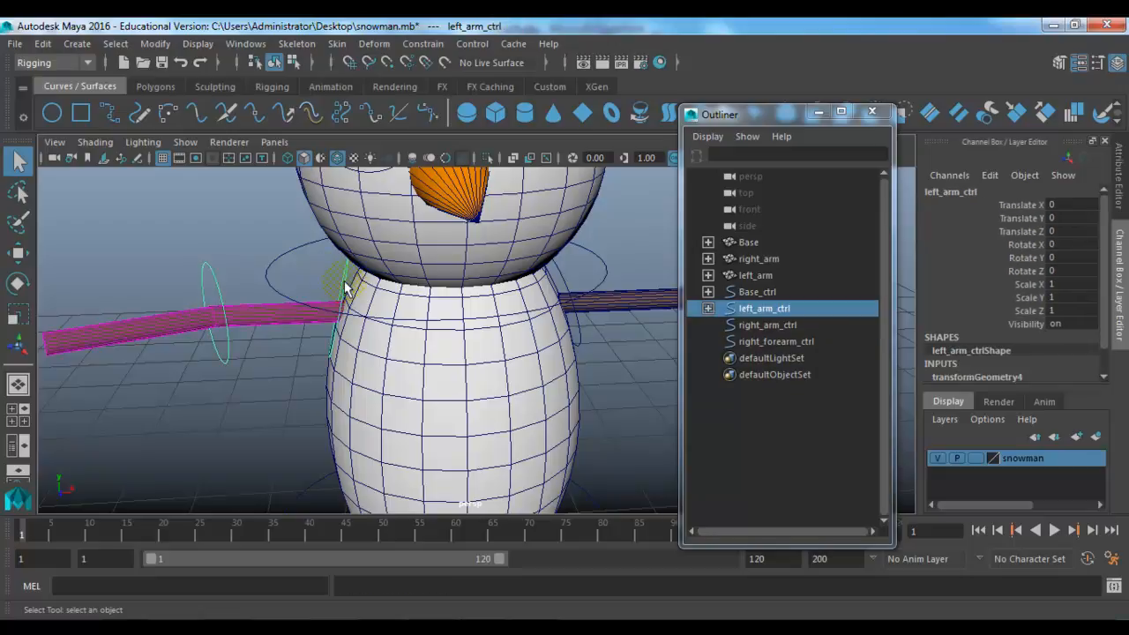
Step: Try rotating left_arm_ctrl to test its arm and forearm hierarchy, and undo the rotation
key(e)
drag(291, 244, 409, 327)
key(ctrl+z)
Step: Orient-constrain left_arm to right_arm_ctrl
click(336, 262)
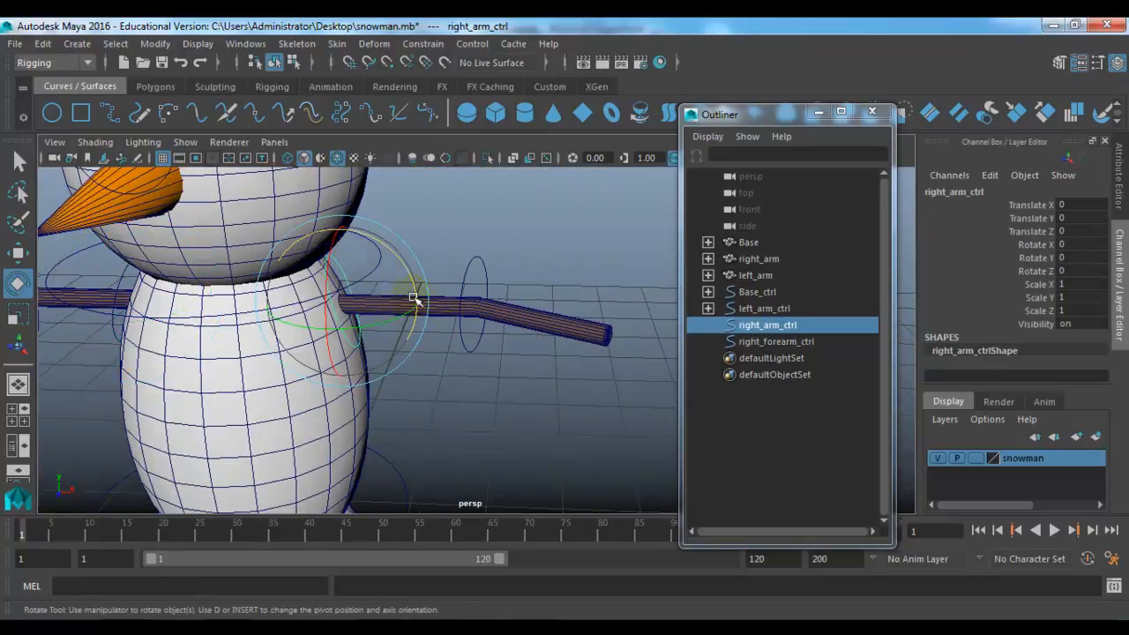
key(q)
shift+click(418, 317)
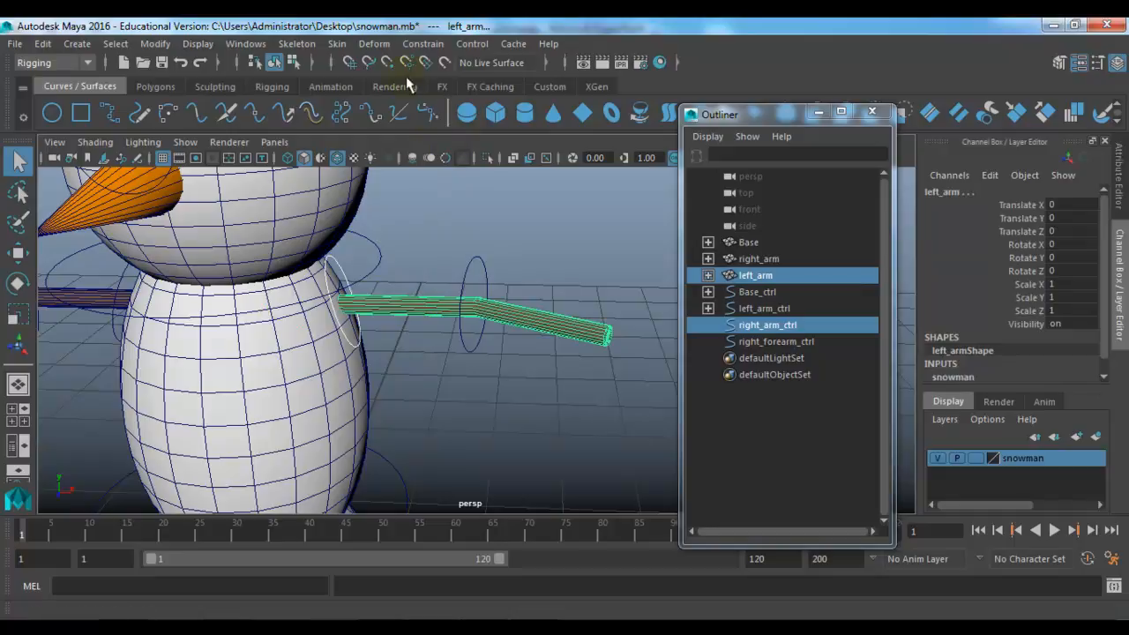
click(422, 43)
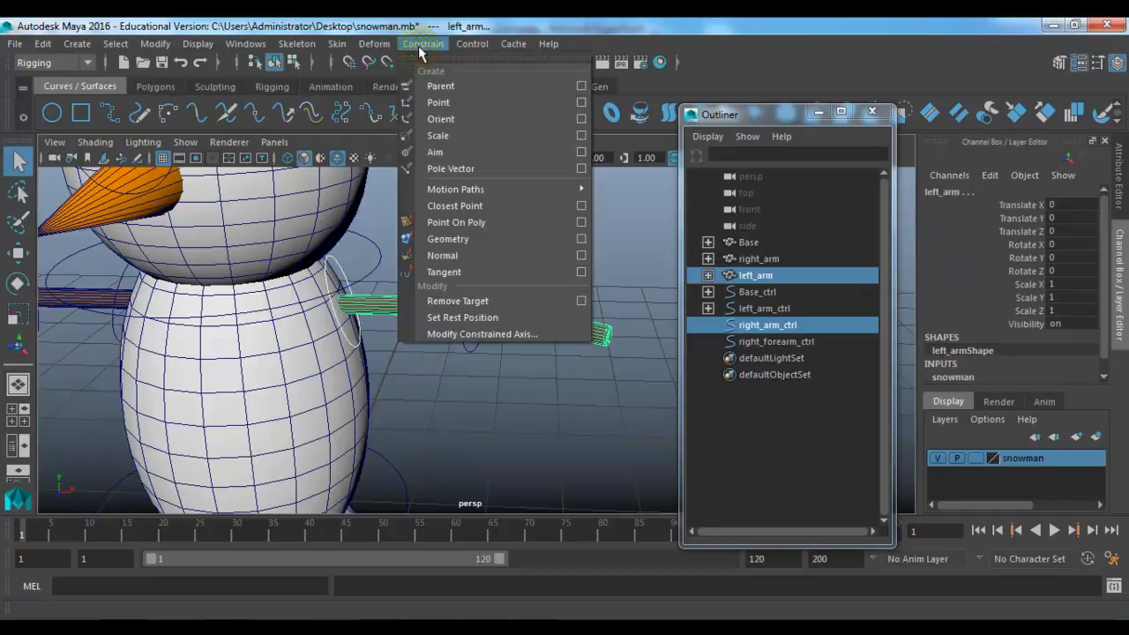
click(440, 119)
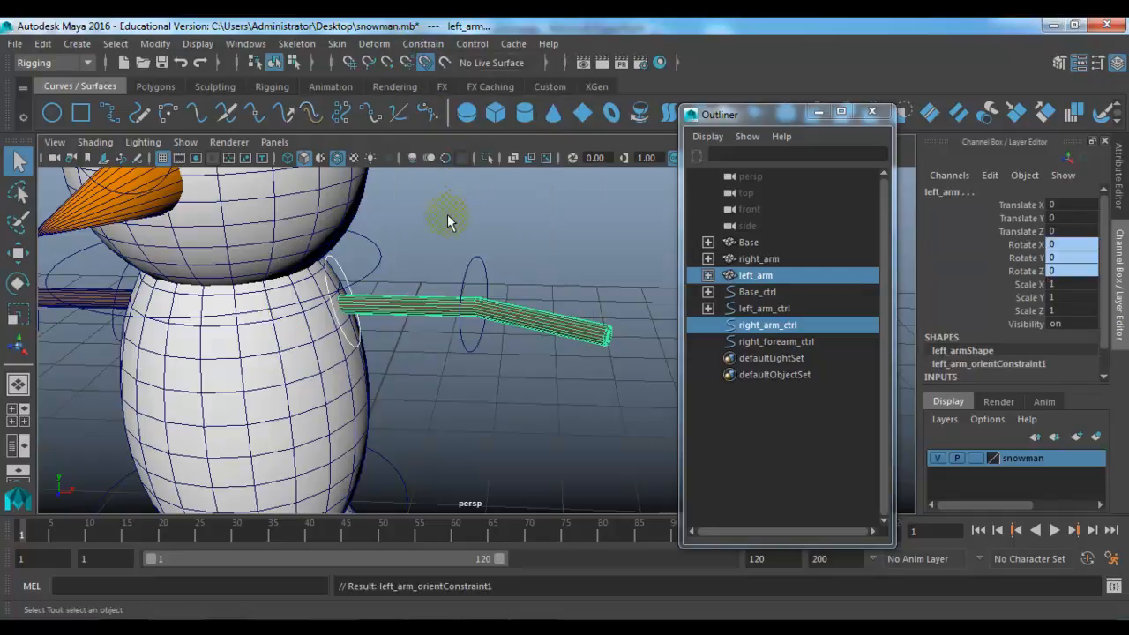
Step: Orient-constrain left_forearm to right_forearm_ctrl by repeating the last constraint, and clear the selection
click(496, 284)
shift+click(521, 317)
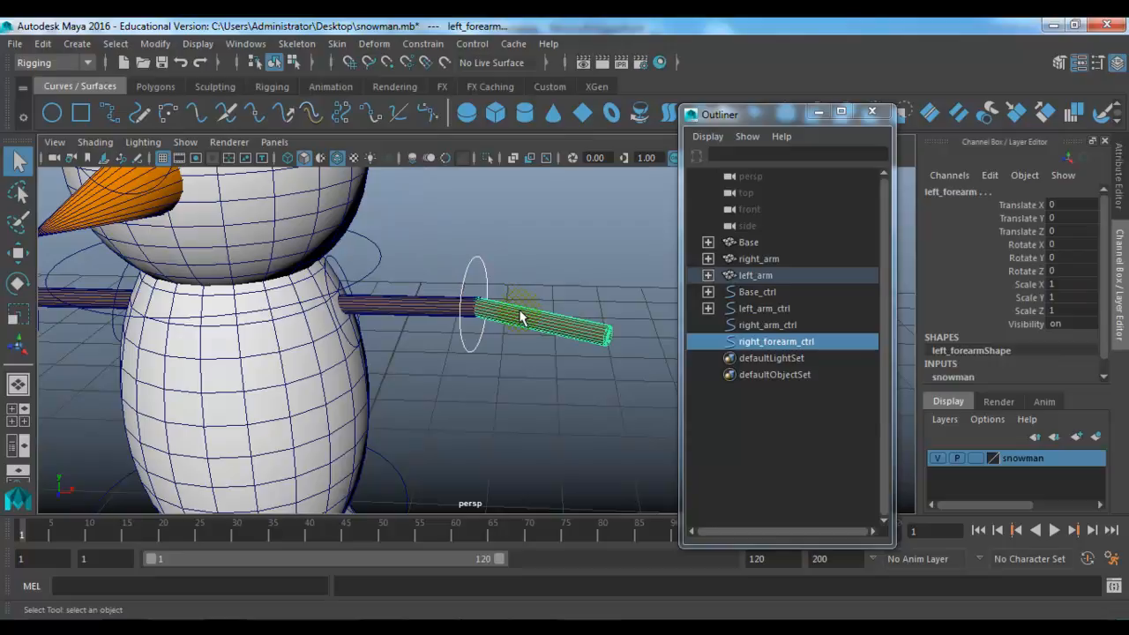
click(509, 247)
Step: Parent right_forearm_ctrl under right_arm_ctrl and deselect everything
click(481, 265)
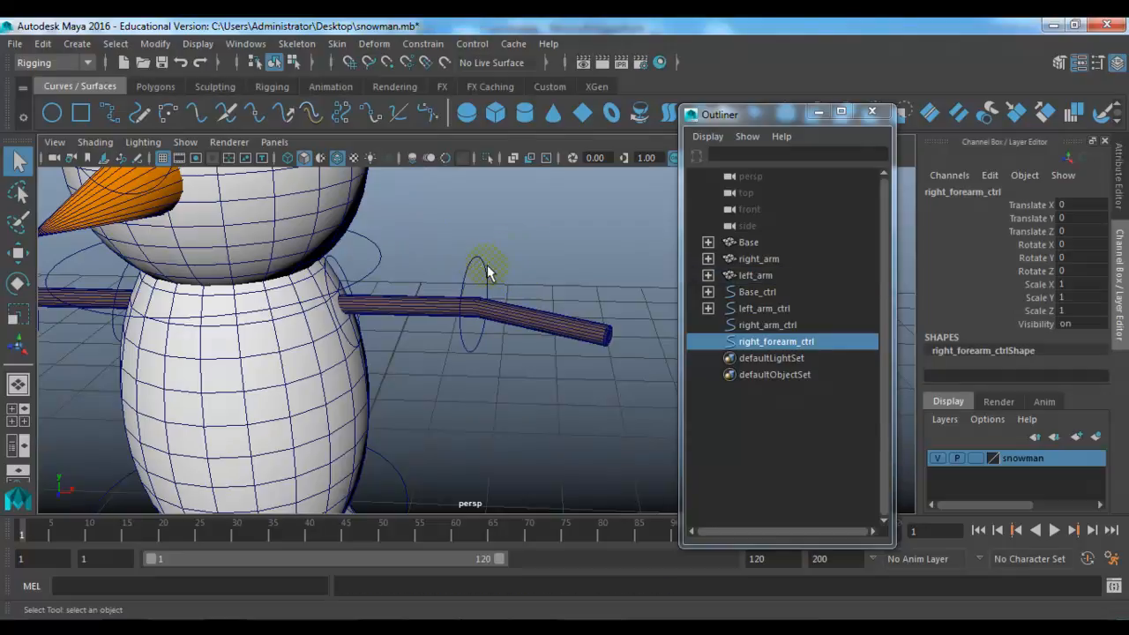
shift+click(333, 266)
key(p)
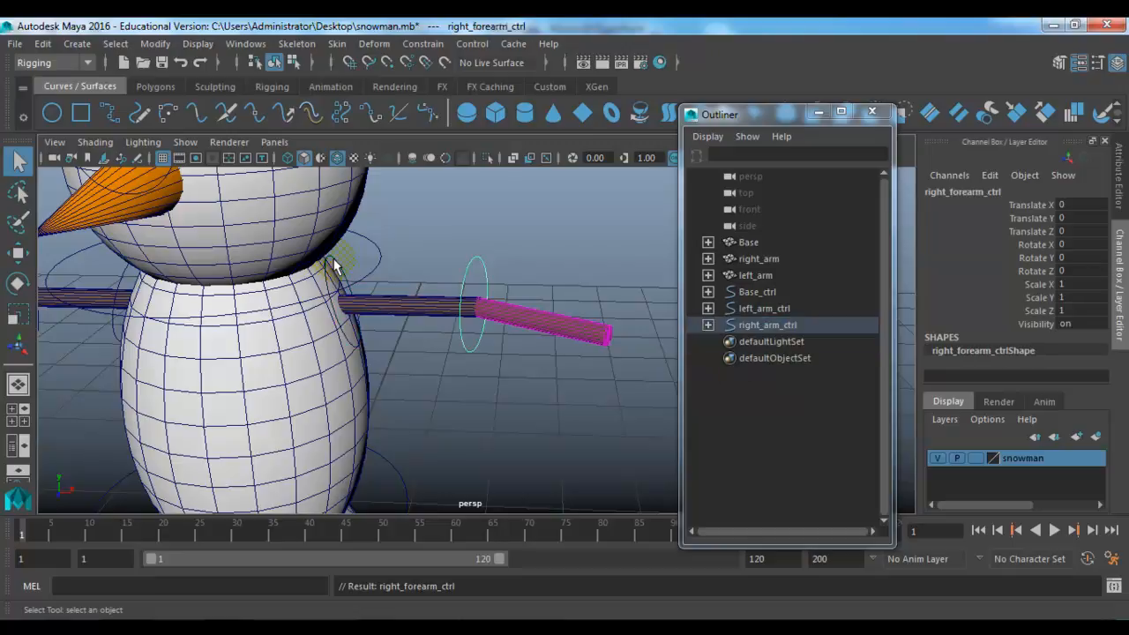
click(461, 235)
Step: Parent left_arm_ctrl and right_arm_ctrl under spine_ctrl
alt+drag(298, 297, 102, 349)
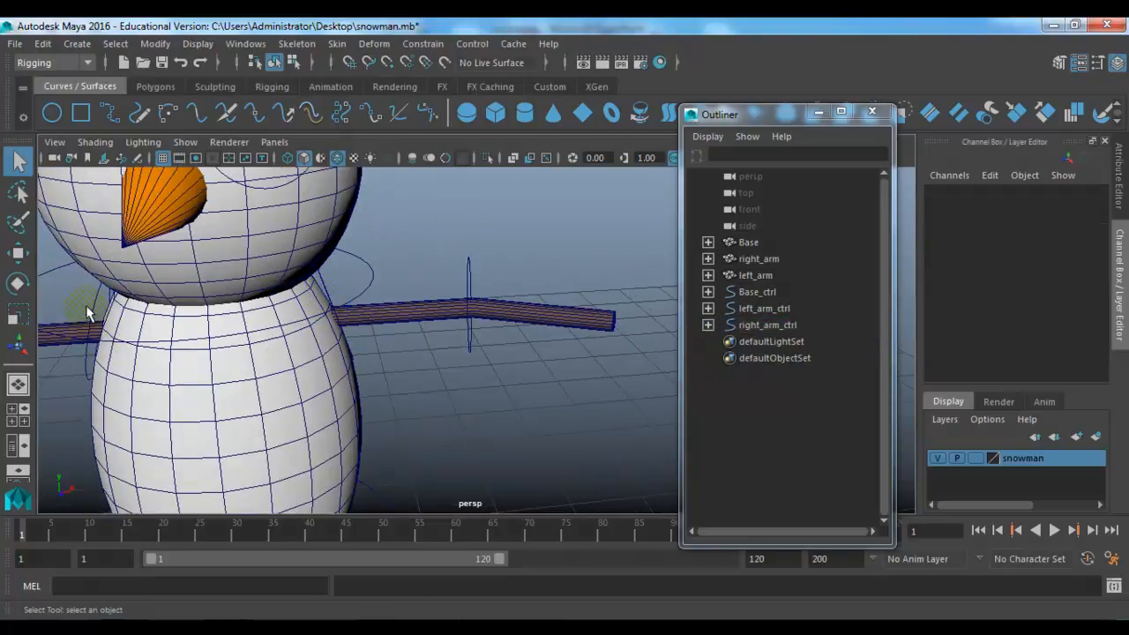
click(97, 311)
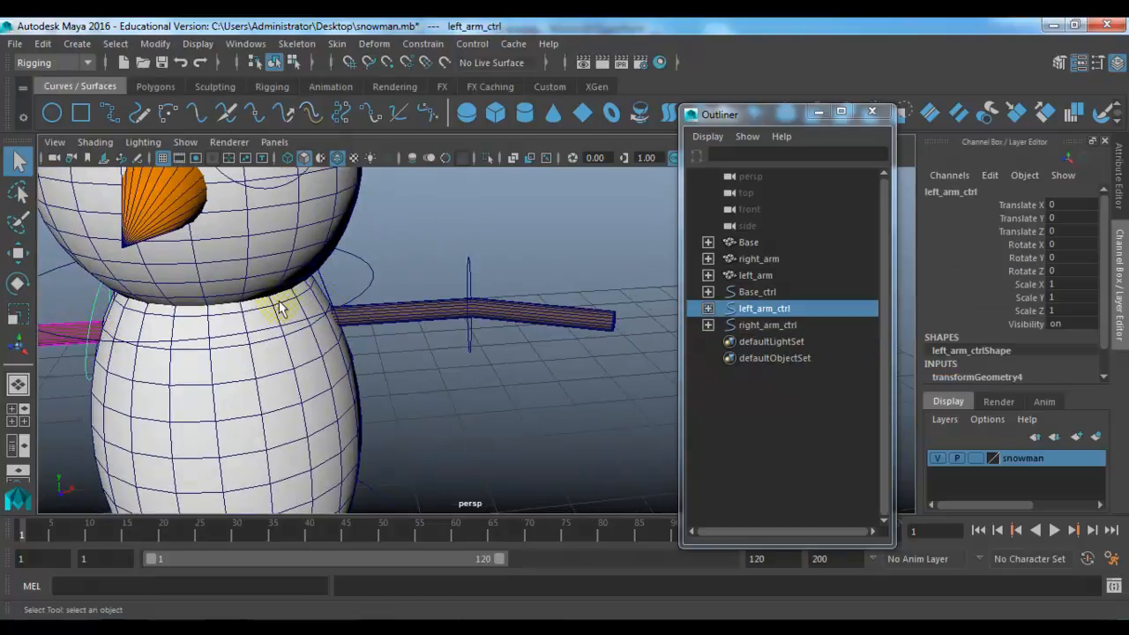
shift+click(324, 288)
alt+drag(393, 322, 363, 315)
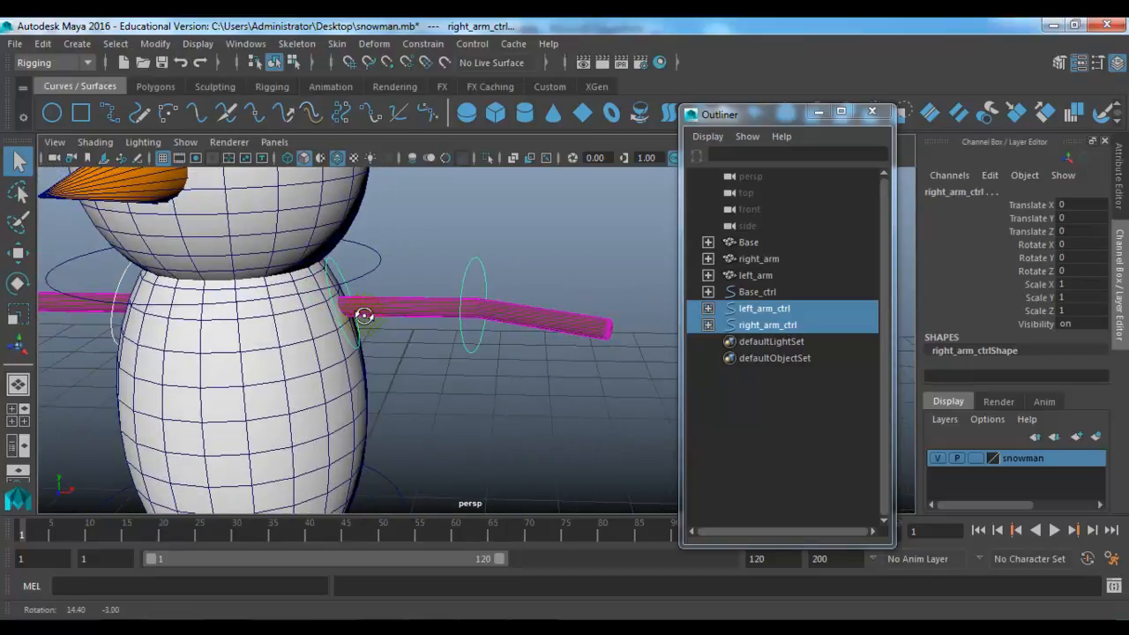
scroll(371, 392, down, 2)
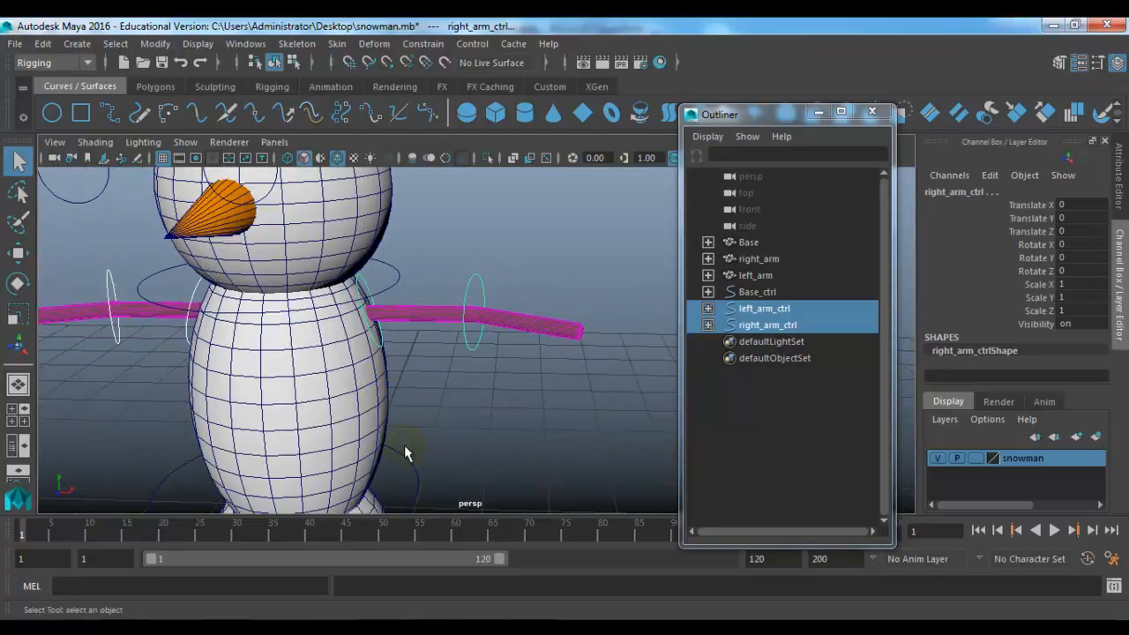
shift+click(406, 453)
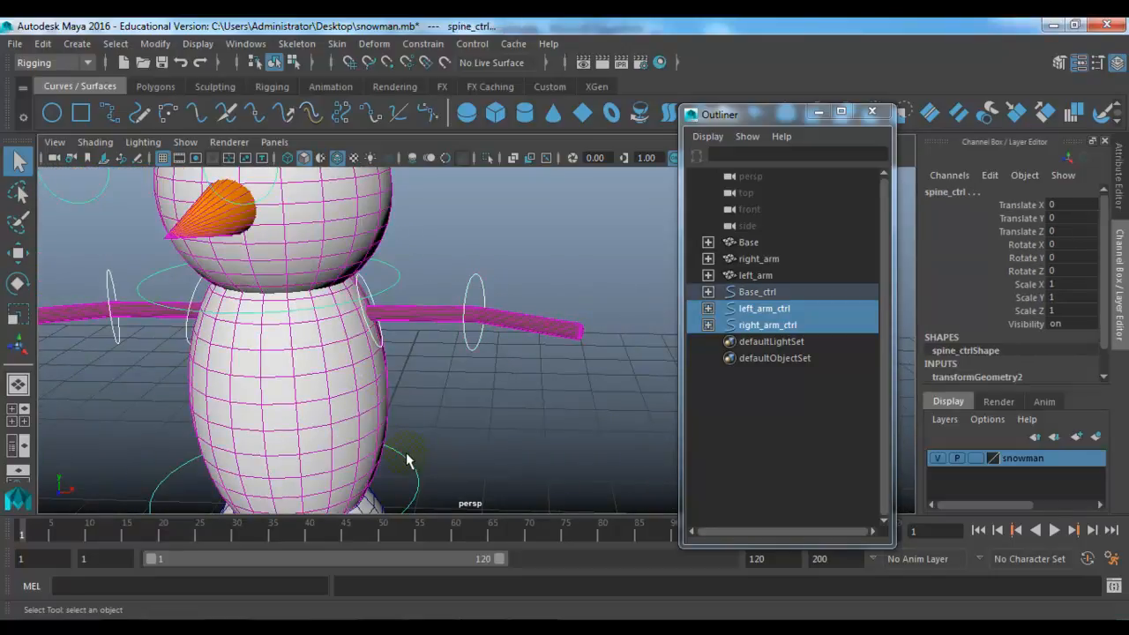
key(p)
Step: Try rotating spine_ctrl to test the attached arm controls, undo the rotation and clear the selection
key(f)
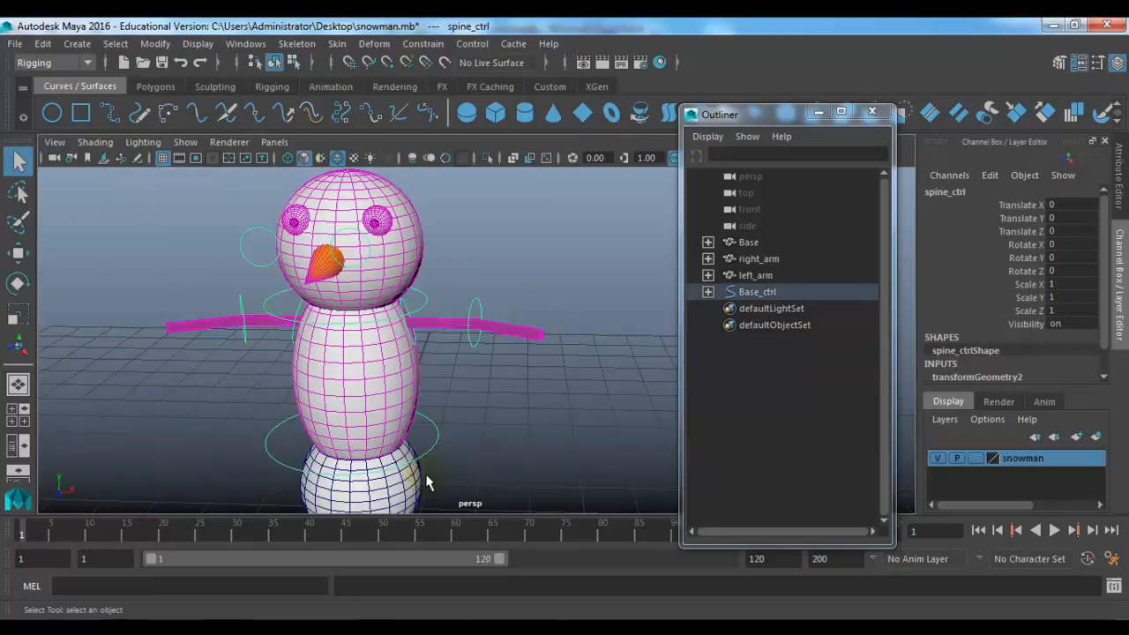
key(e)
mouse_move(416, 448)
mouse_down()
mouse_move(378, 460)
mouse_move(454, 455)
mouse_move(326, 466)
mouse_move(406, 455)
mouse_up()
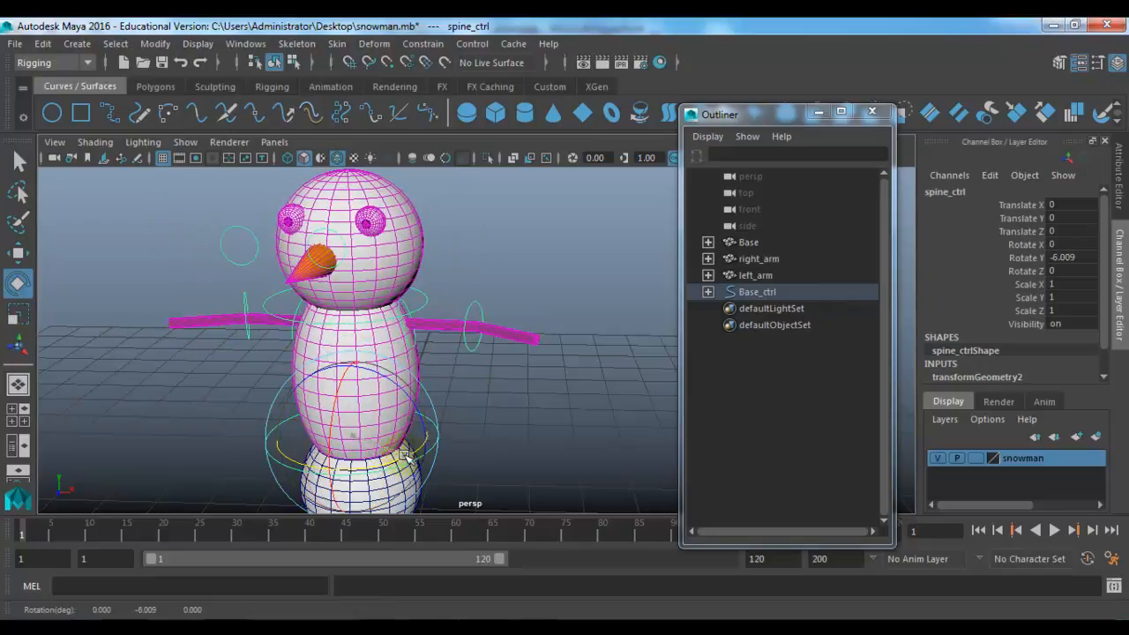
key(ctrl+z)
scroll(468, 433, down, 2)
alt+drag(469, 433, 496, 427)
click(522, 422)
Step: Try moving Base_ctrl to test whether the arms follow the body, and undo the move
click(494, 500)
alt+drag(488, 471, 399, 284)
key(w)
key(ctrl+z)
Step: Parent the right_arm and left_arm meshes under the snowman's middle body section and deselect everything
alt+drag(359, 331, 373, 323)
alt+right_drag(373, 323, 435, 433)
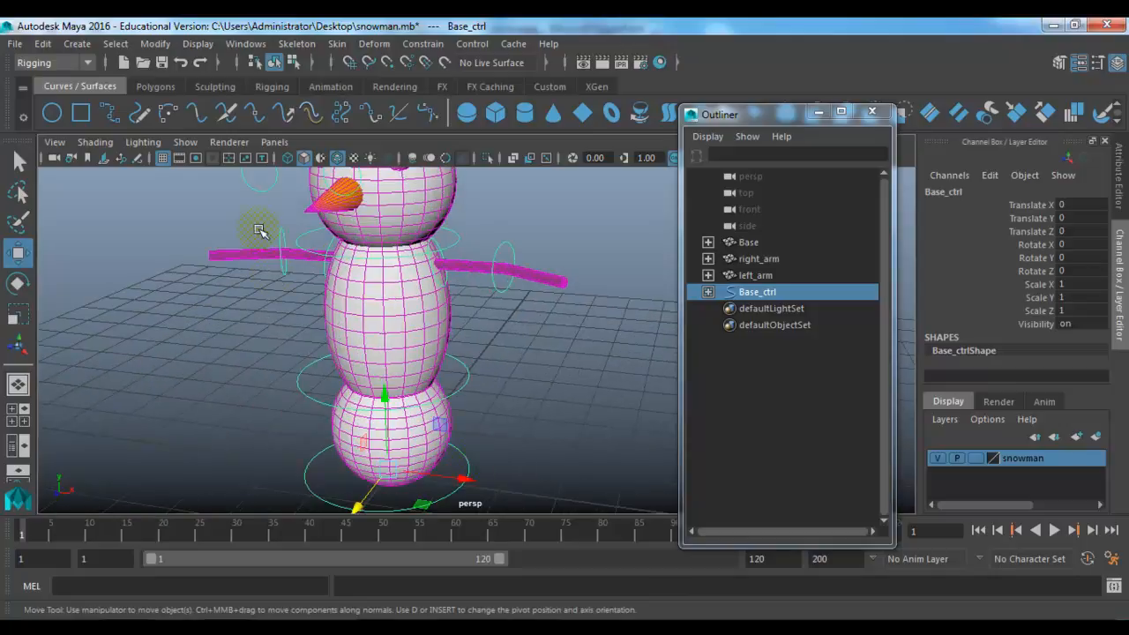
click(308, 260)
shift+click(429, 268)
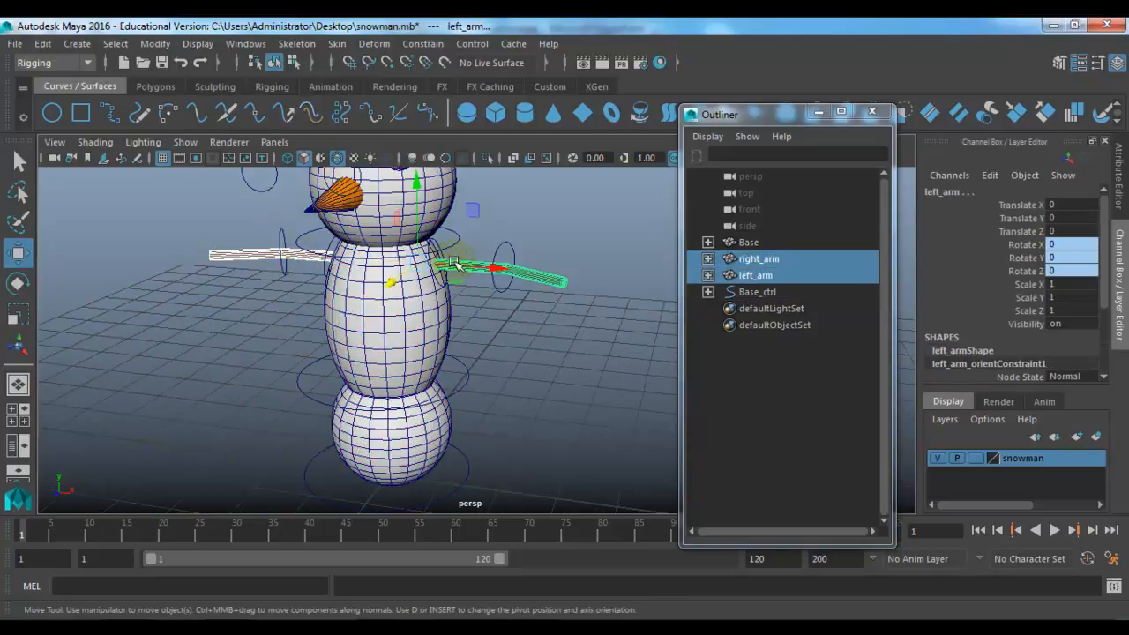
shift+click(432, 302)
key(p)
click(482, 410)
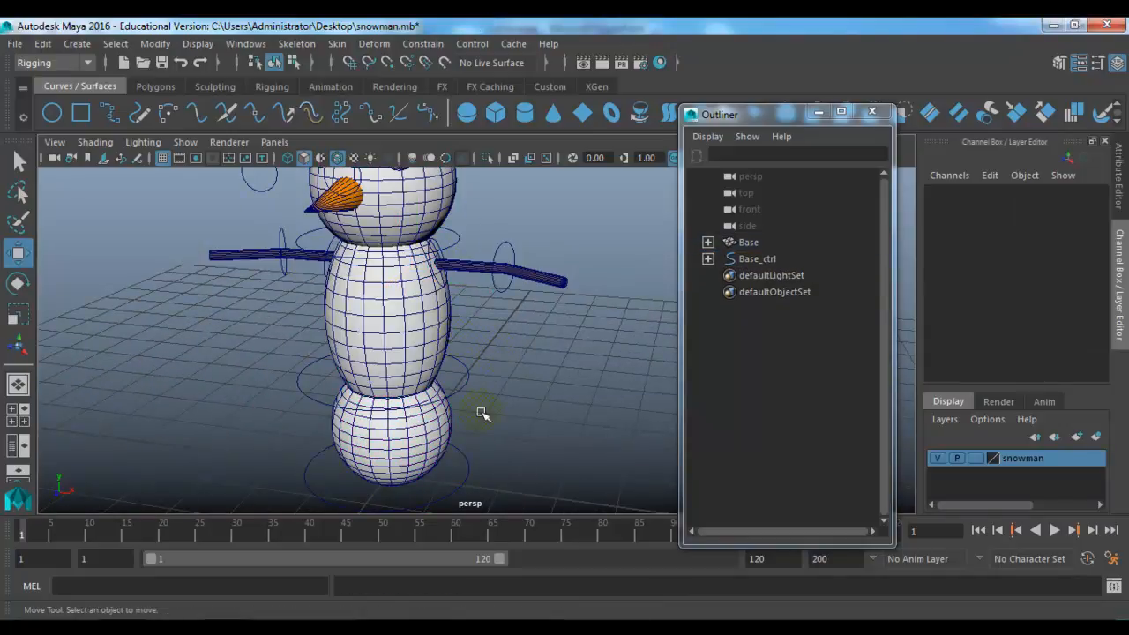
Step: Select the Base mesh to check which body parts belong to its hierarchy, and clear the selection
click(423, 451)
alt+right_drag(423, 451, 393, 344)
scroll(392, 344, up, 4)
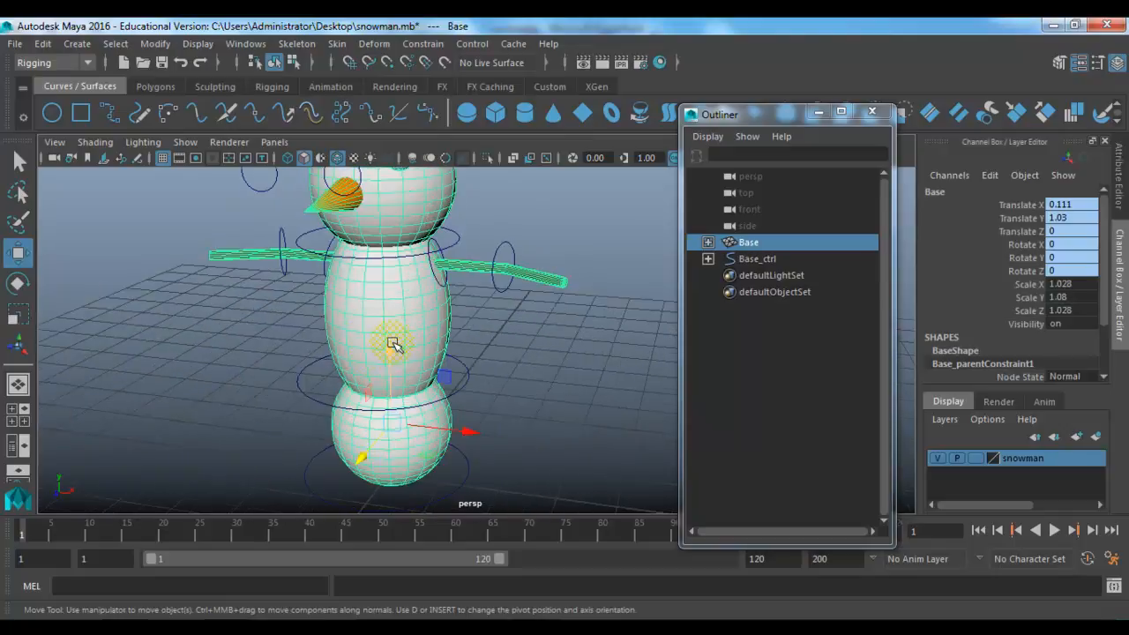
click(518, 358)
Step: Try moving Base_ctrl to test the whole snowman rig with the parented arms, and undo the move
click(467, 473)
scroll(474, 381, down, 4)
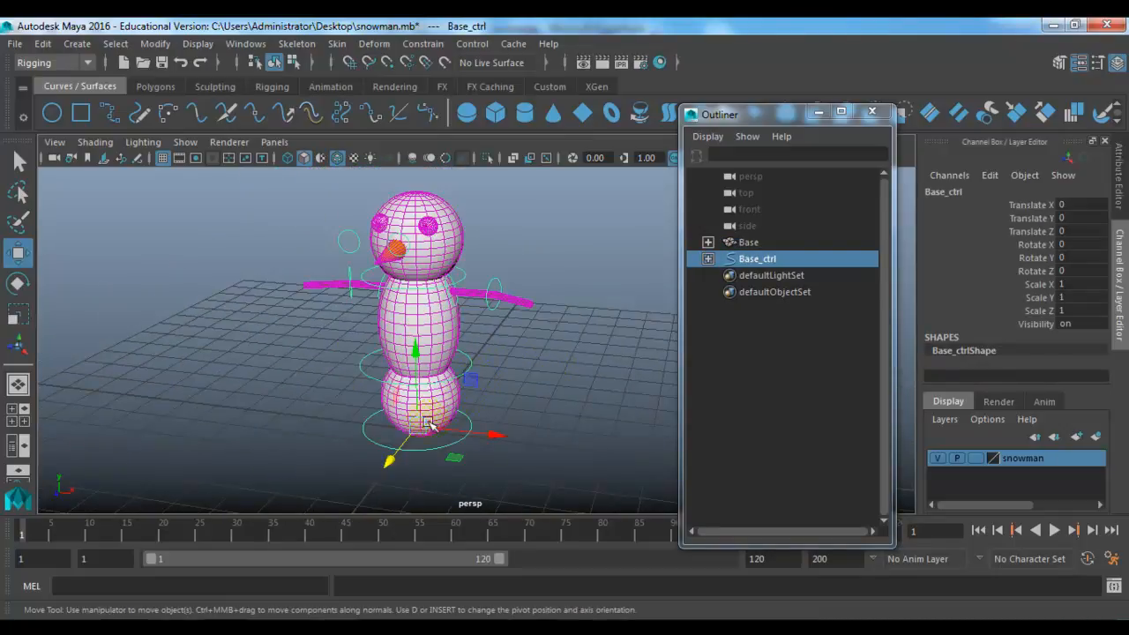
alt+drag(428, 228, 423, 310)
drag(382, 451, 490, 375)
key(ctrl+z)
Step: Try rotating spine_ctrl to test how the upper body and arms follow, undo the rotation and deselect everything
click(490, 371)
key(e)
mouse_move(466, 338)
mouse_down()
mouse_move(452, 348)
mouse_move(446, 330)
mouse_up()
key(ctrl+z)
click(566, 338)
Step: Try rotating Head_ctrl01 to test the head and eyes, undo the rotation and clear the selection
alt+drag(566, 338, 499, 323)
scroll(423, 287, up, 5)
alt+middle_drag(411, 277, 398, 374)
alt+drag(398, 373, 353, 355)
click(349, 353)
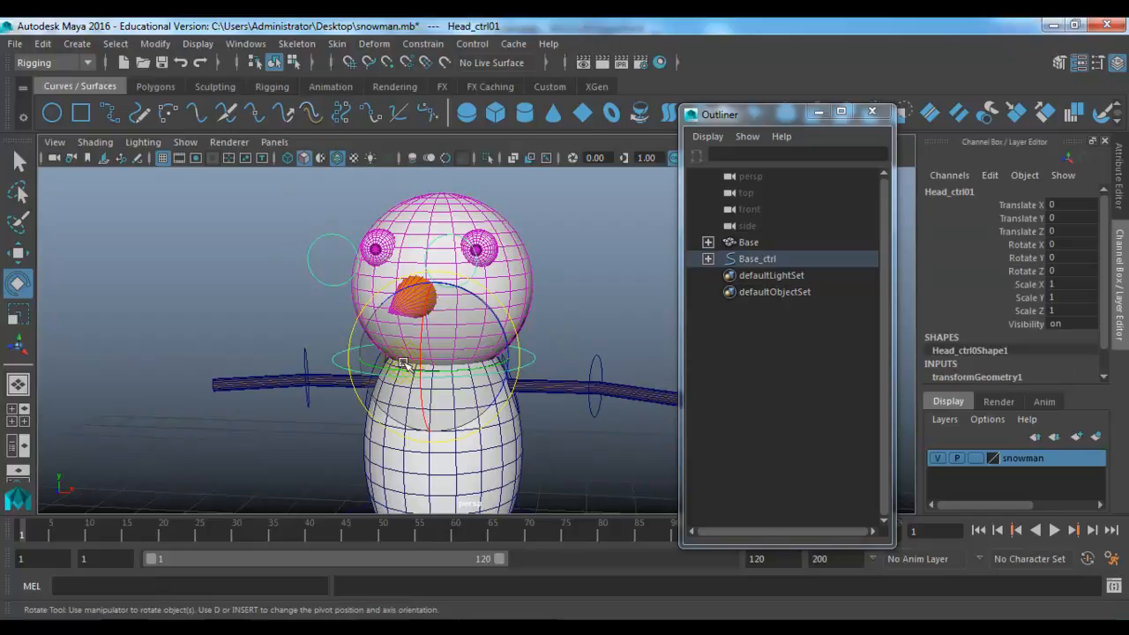
drag(433, 327, 468, 338)
key(ctrl+z)
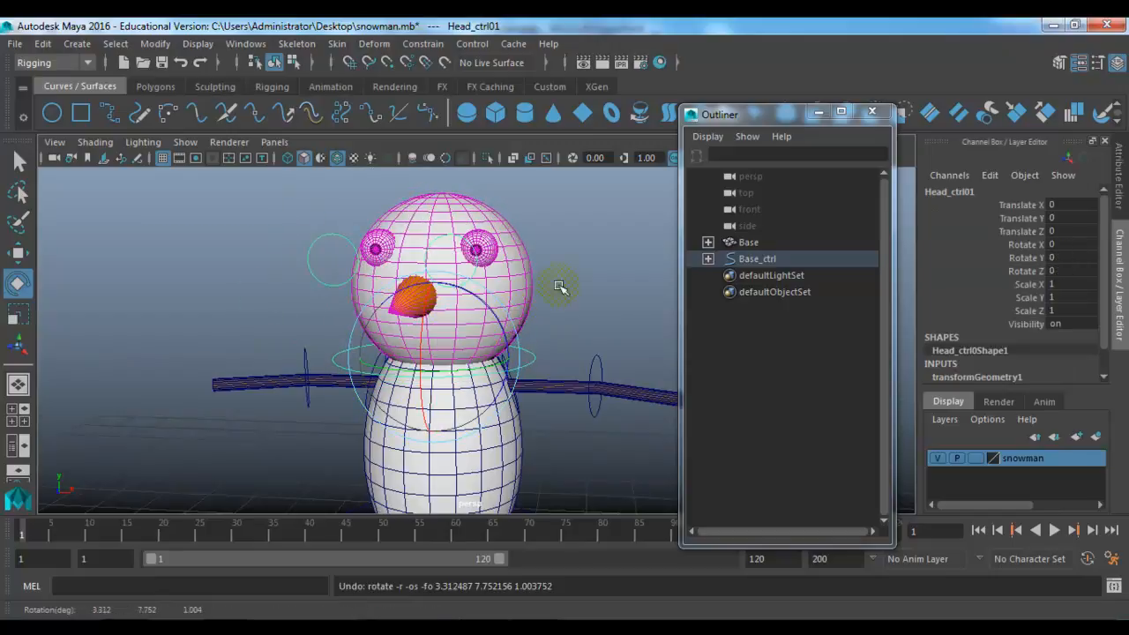
click(566, 285)
Step: Create an empty group and rename it Snowman
scroll(556, 291, down, 5)
alt+middle_drag(528, 318, 535, 280)
alt+drag(512, 340, 534, 354)
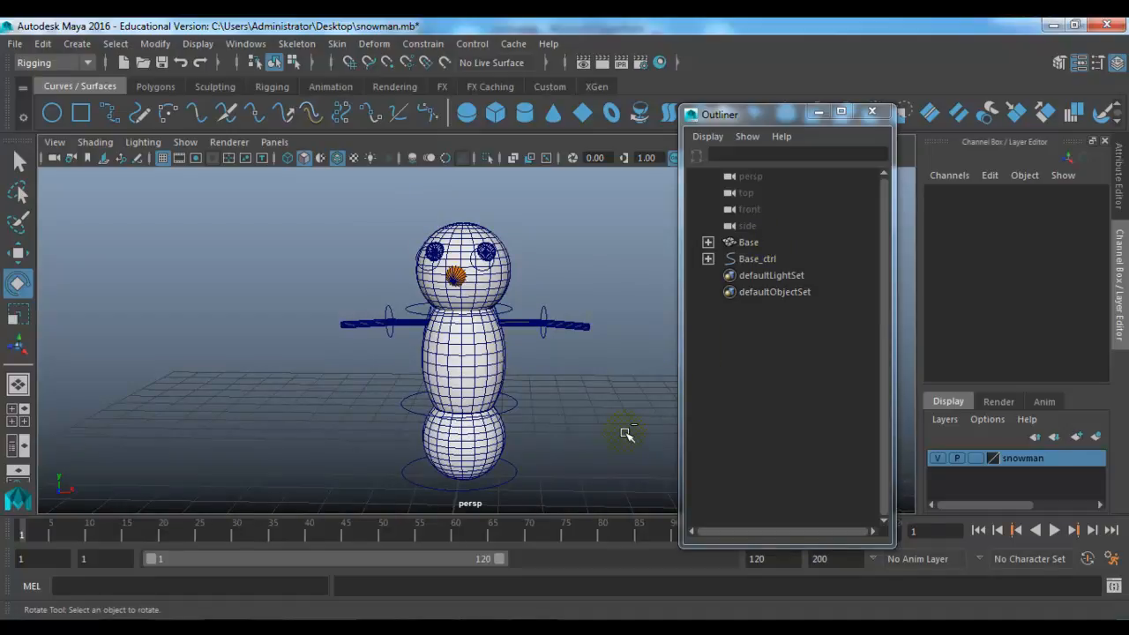
key(ctrl+g)
double_click(752, 277)
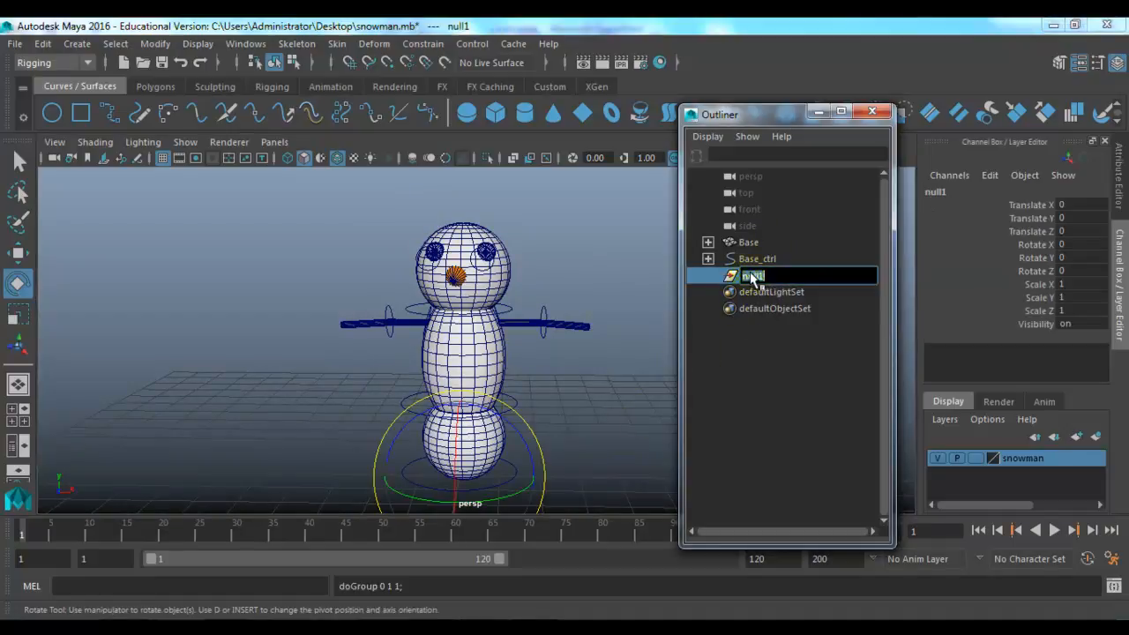
text(Snowman)
key(Return)
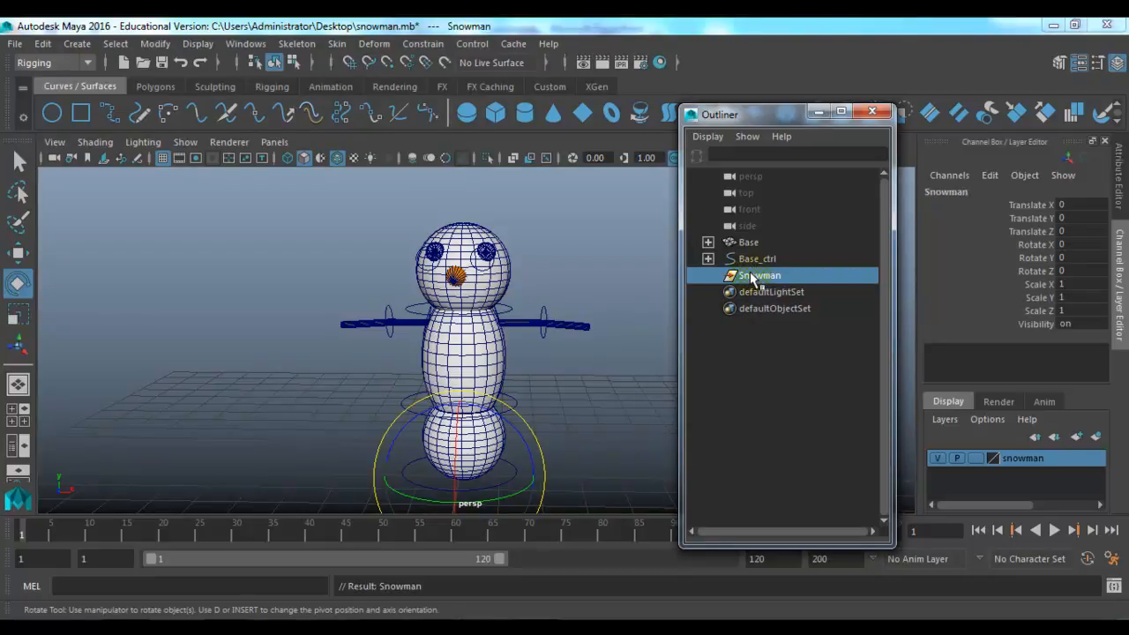
Step: Parent Base and Base_ctrl under the Snowman group
click(748, 243)
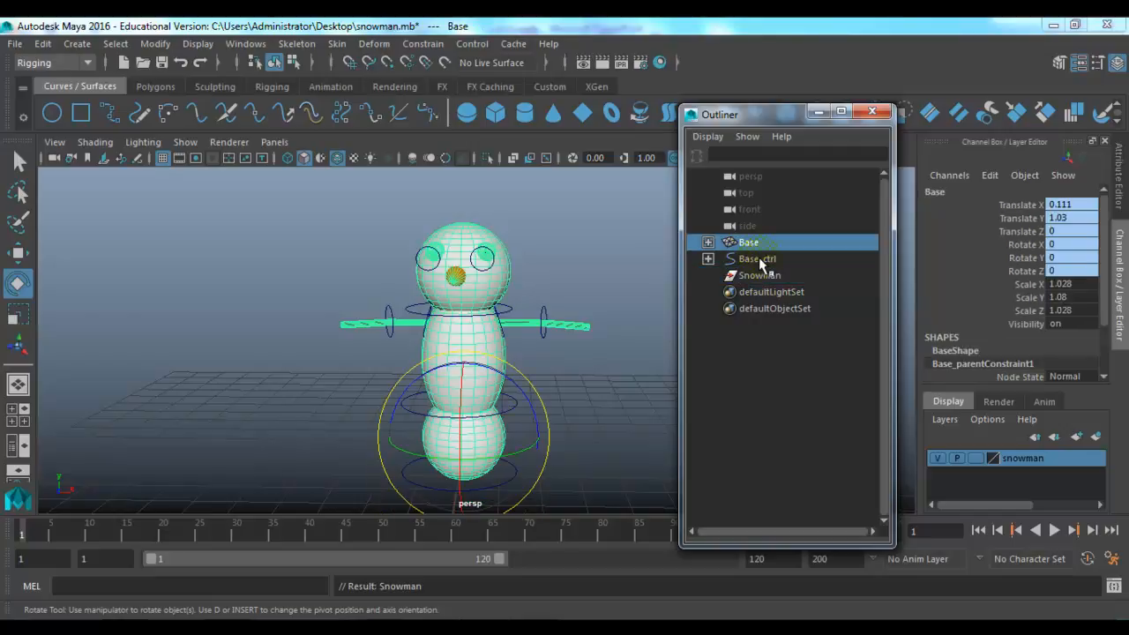
ctrl+click(759, 259)
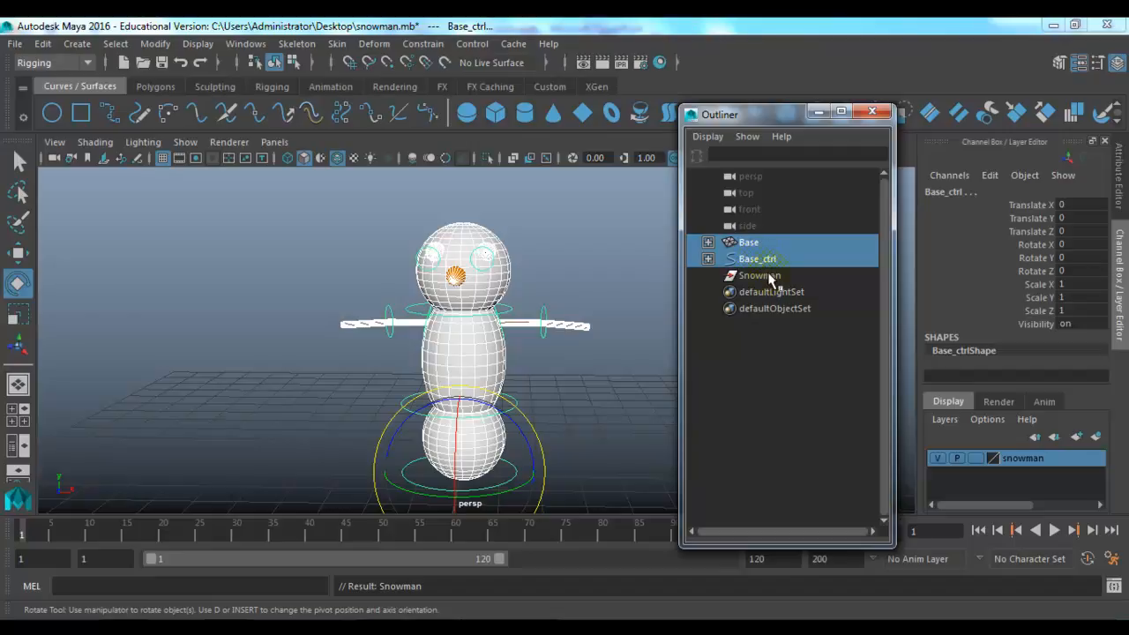
ctrl+click(758, 275)
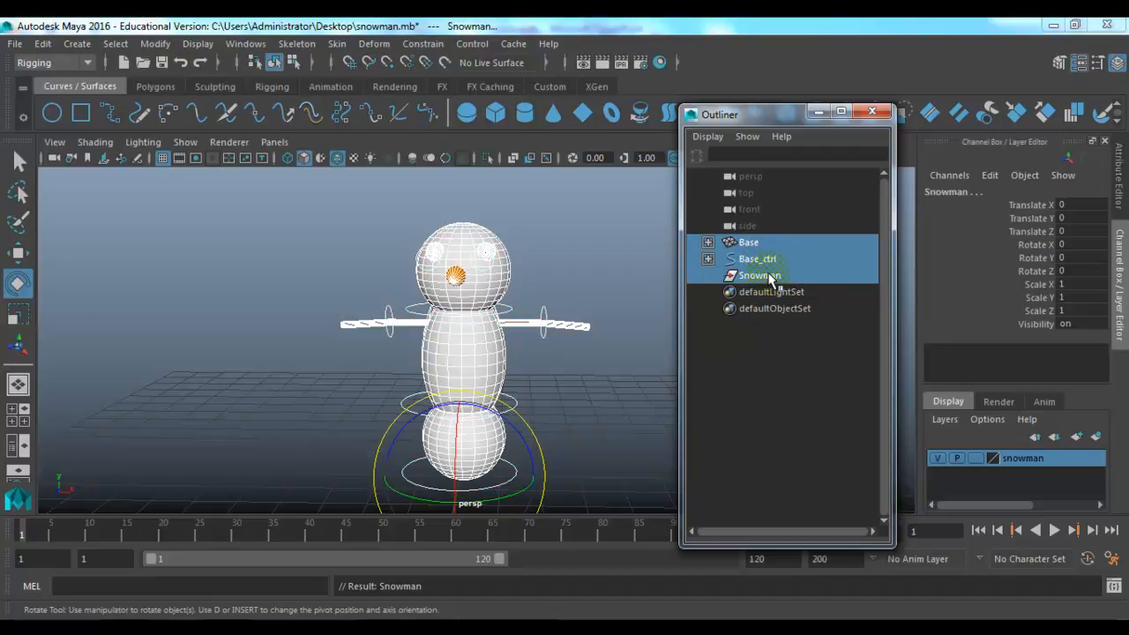
key(p)
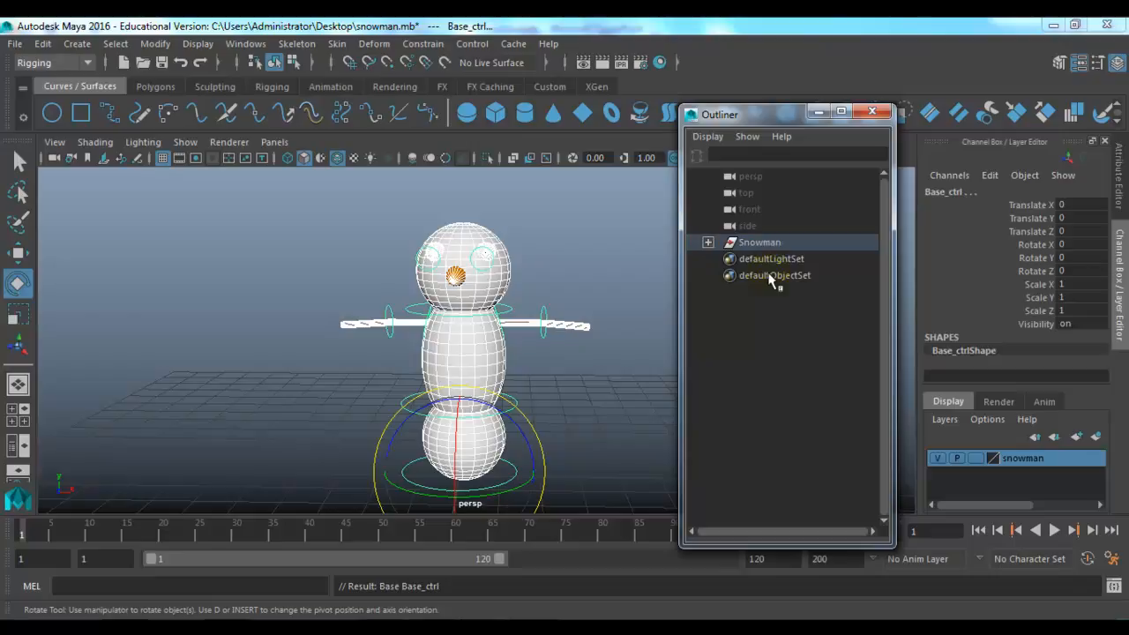
Step: Examine the Base and Base_ctrl hierarchies inside the Snowman group, and close the Outliner with nothing left selected
click(708, 242)
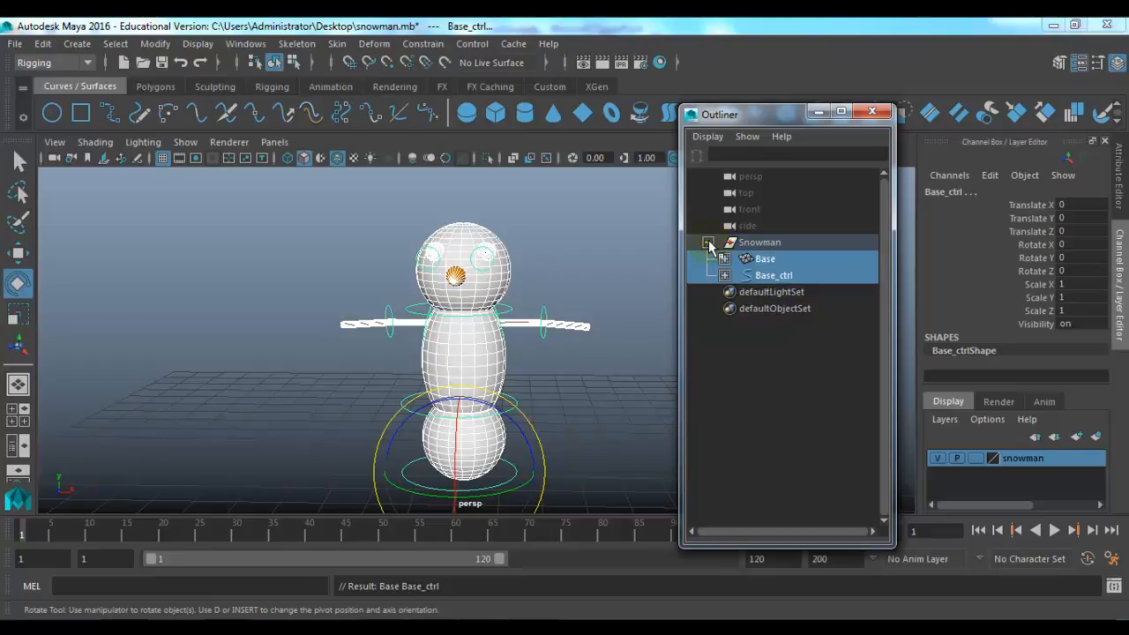
click(777, 260)
click(781, 275)
click(776, 261)
click(781, 276)
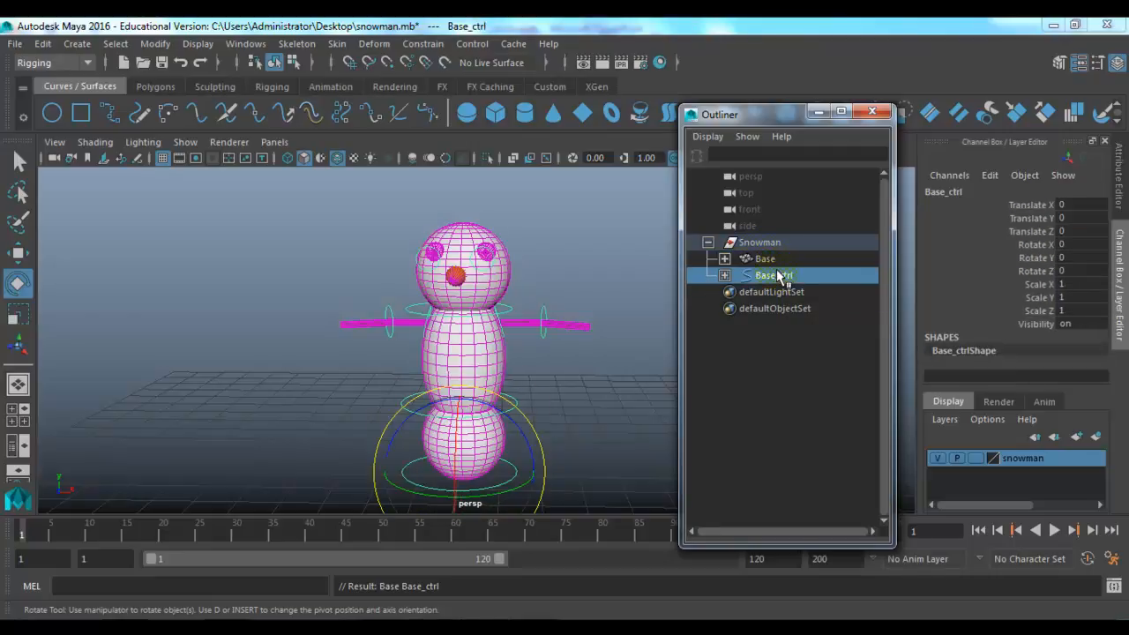
click(870, 117)
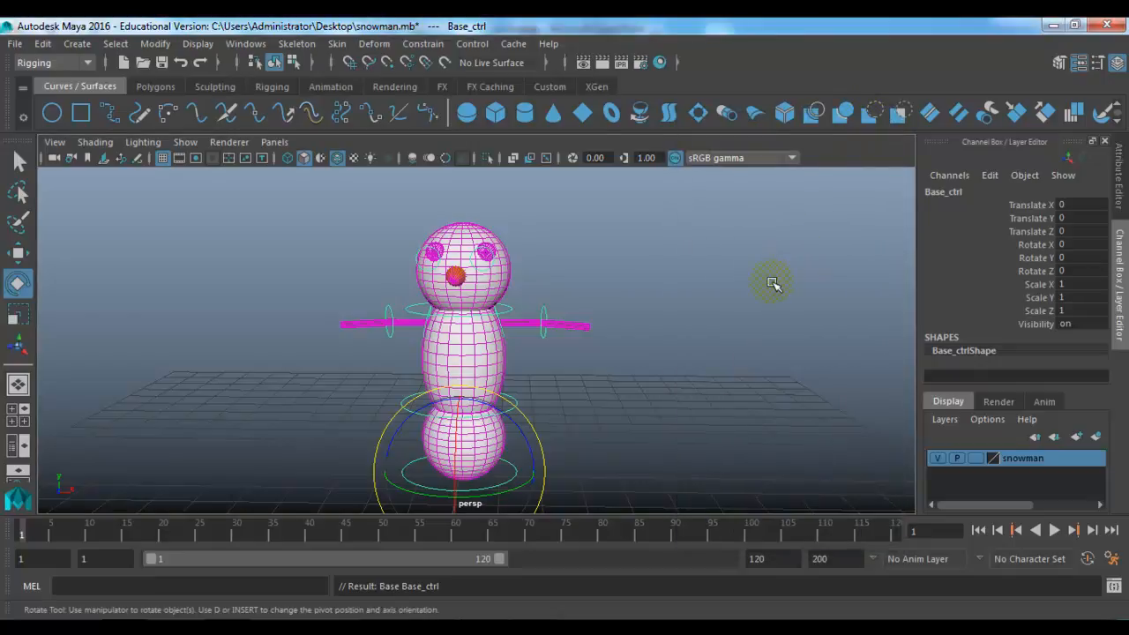
click(772, 285)
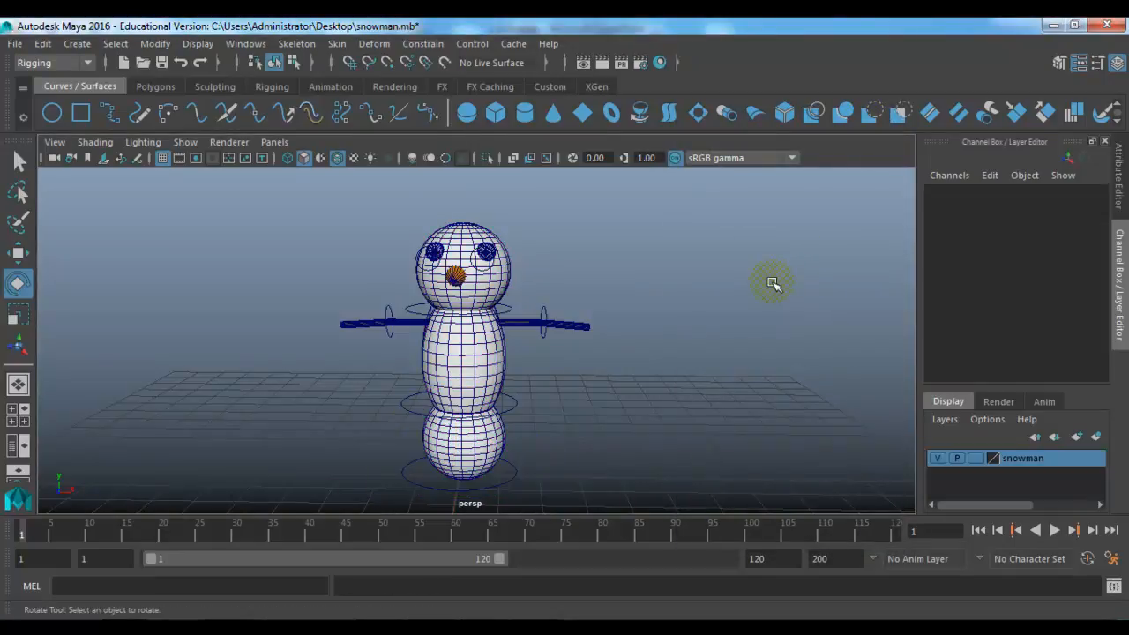